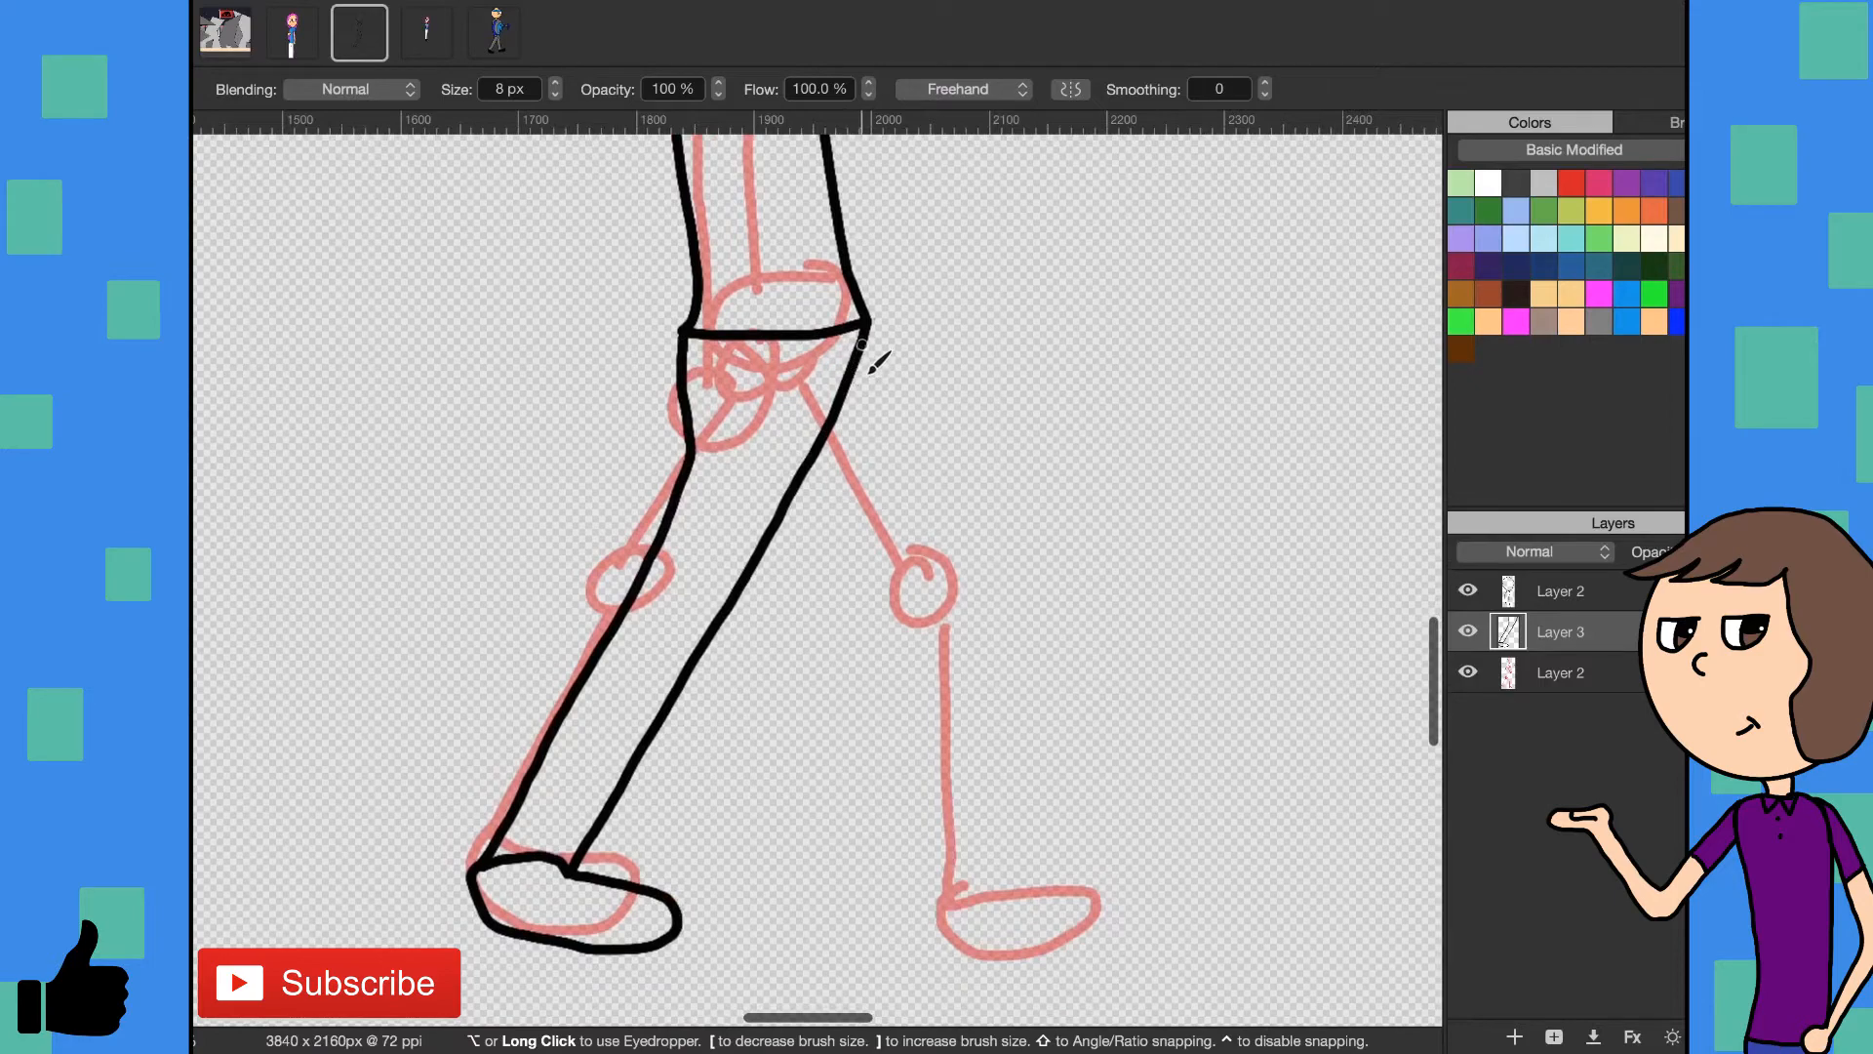
# - Outline the second leg and shoe from the hip down and draw a curved waistline in black with the 8 px brush
pyautogui.moveTo(863, 338)
pyautogui.mouseDown()
pyautogui.moveTo(893, 910)
pyautogui.moveTo(816, 915)
pyautogui.moveTo(799, 469)
pyautogui.mouseUp()
pyautogui.moveTo(892, 912)
pyautogui.mouseDown()
pyautogui.moveTo(995, 913)
pyautogui.moveTo(1011, 939)
pyautogui.moveTo(961, 970)
pyautogui.moveTo(888, 974)
pyautogui.moveTo(825, 961)
pyautogui.moveTo(816, 912)
pyautogui.mouseUp()
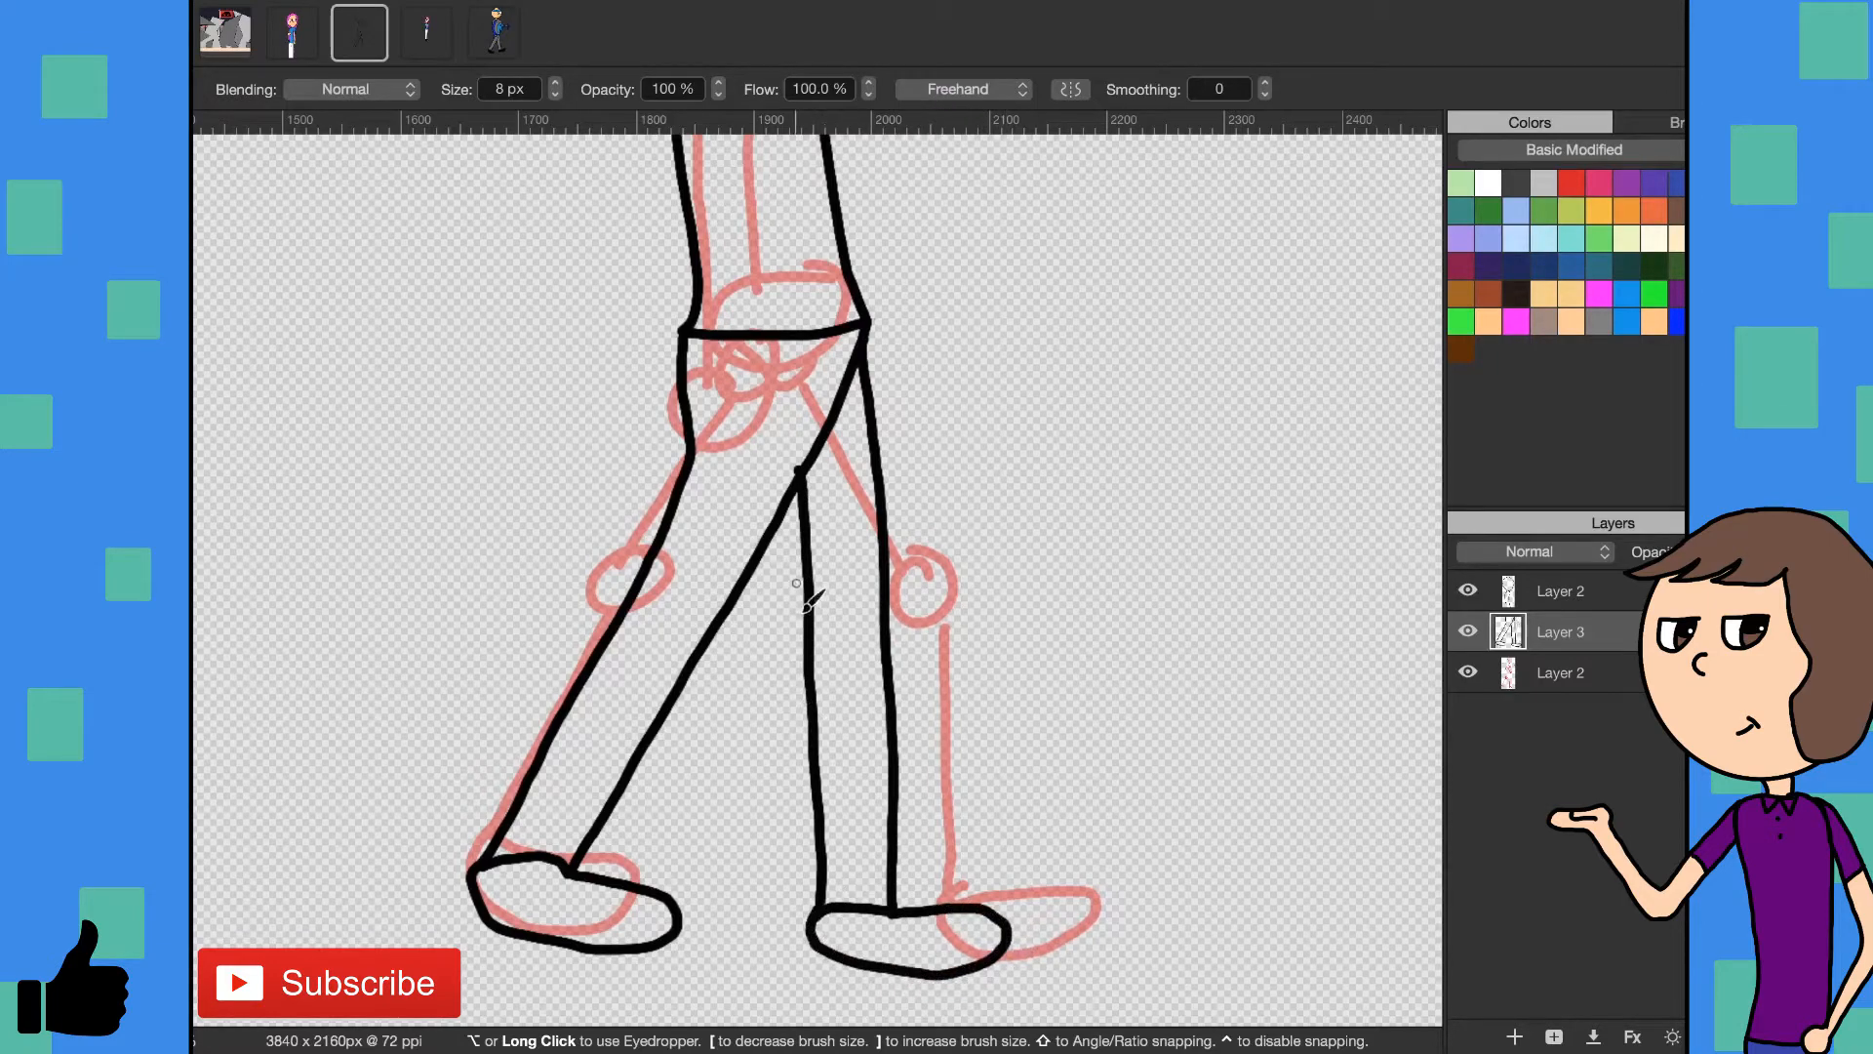
pyautogui.scroll(5, 797, 584)
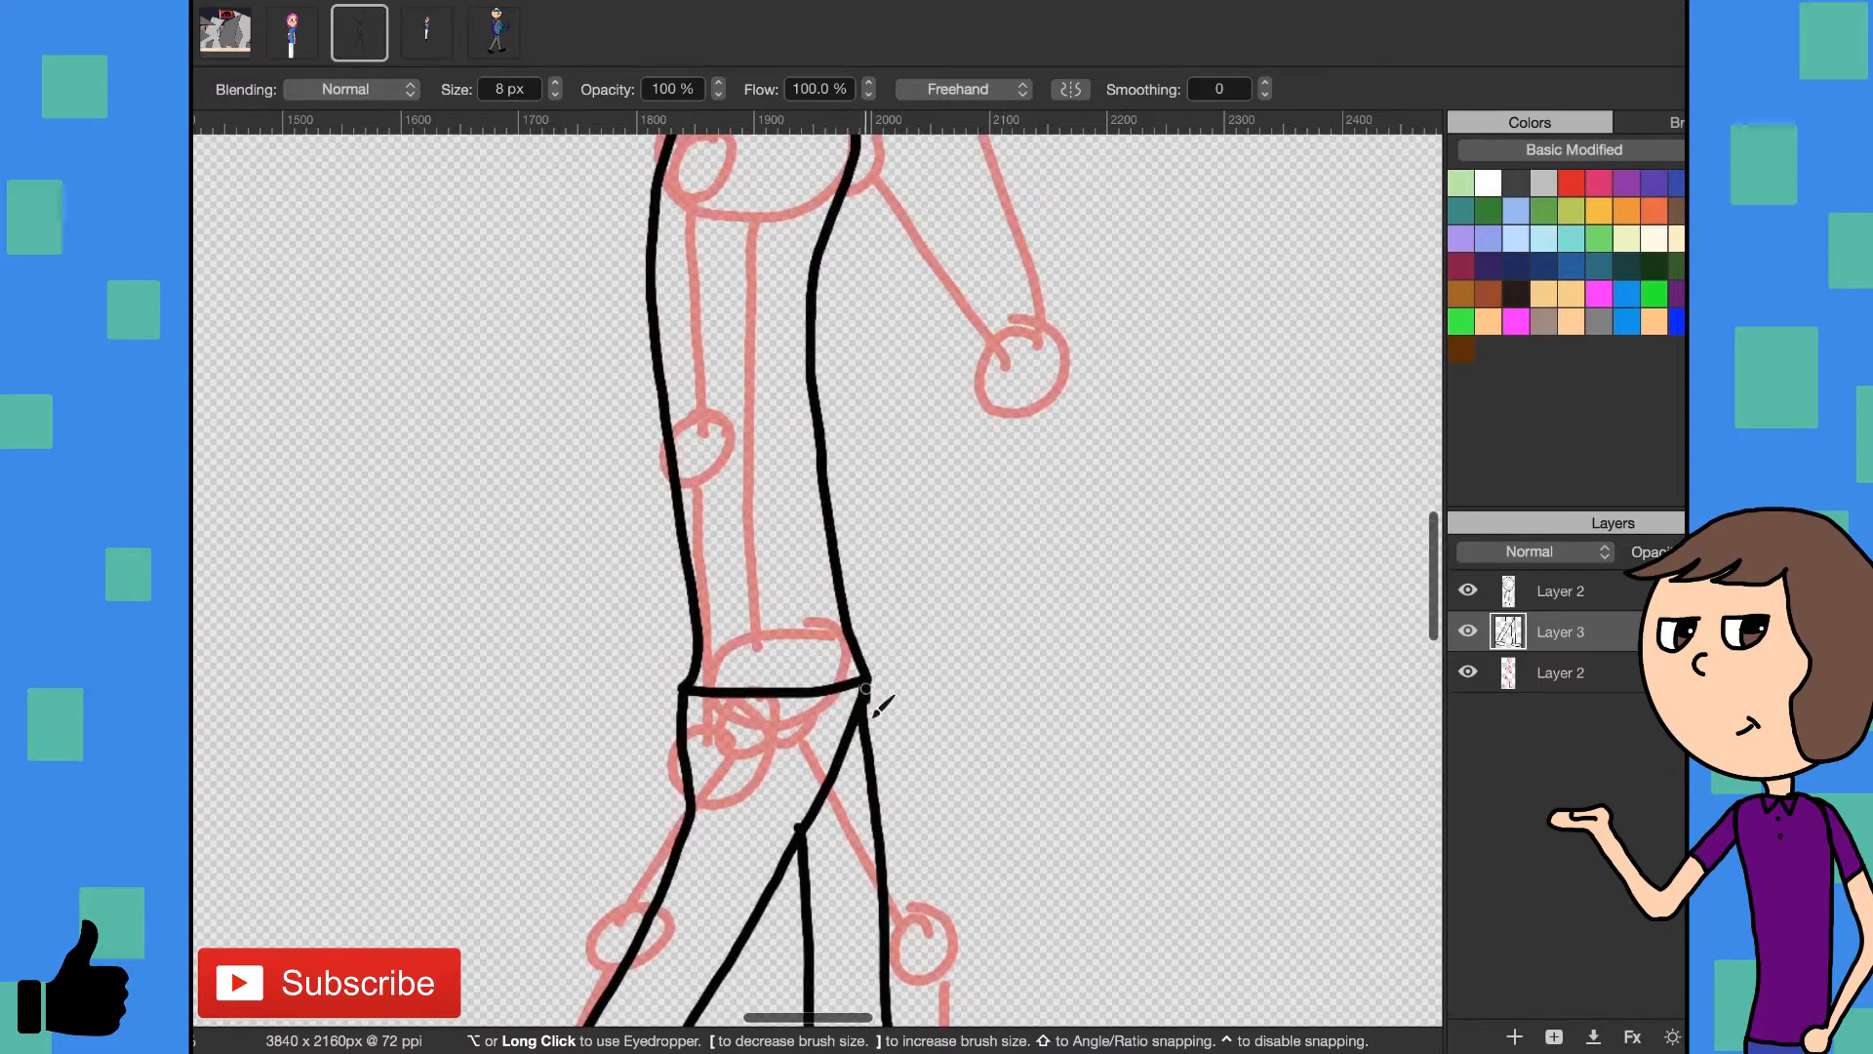
pyautogui.moveTo(866, 675)
pyautogui.mouseDown()
pyautogui.moveTo(796, 645)
pyautogui.moveTo(692, 675)
pyautogui.mouseUp()
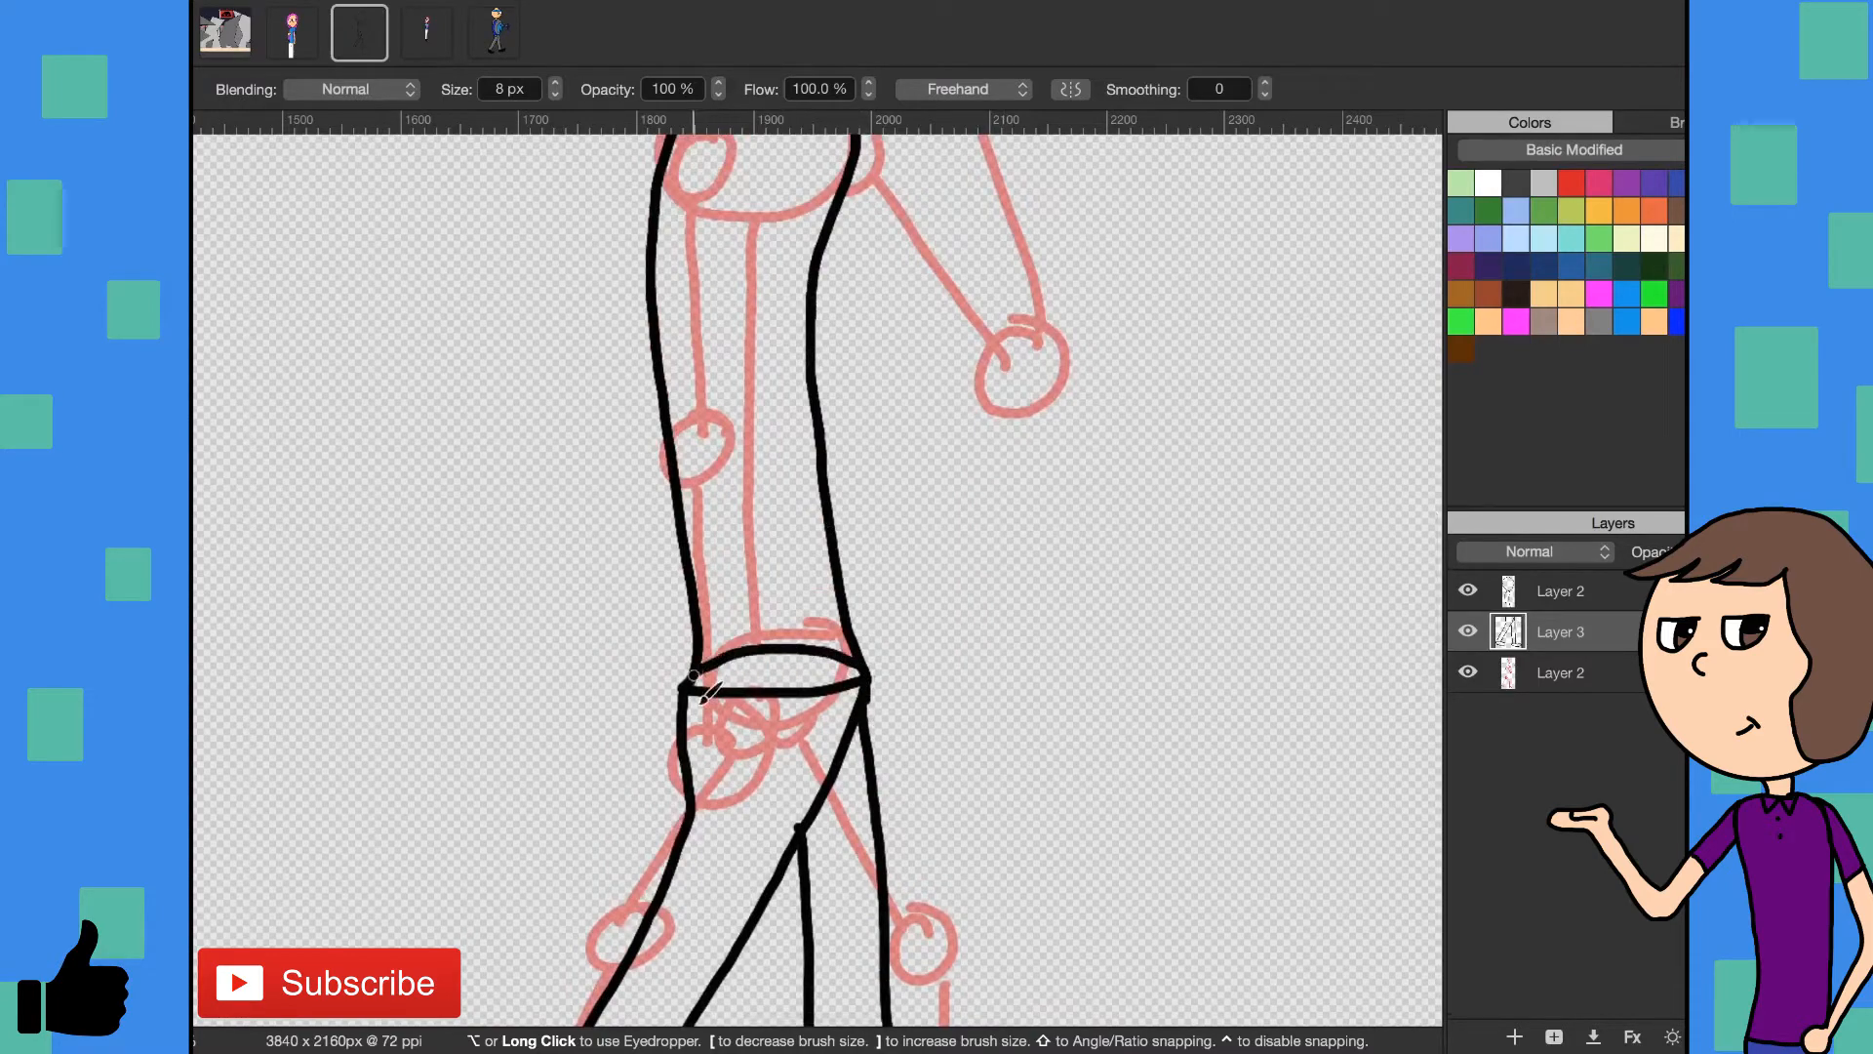
# - Add a layer directly above Layer 3 and draw the back hair's wavy outline behind the body with the 8 px brush
pyautogui.press('z')
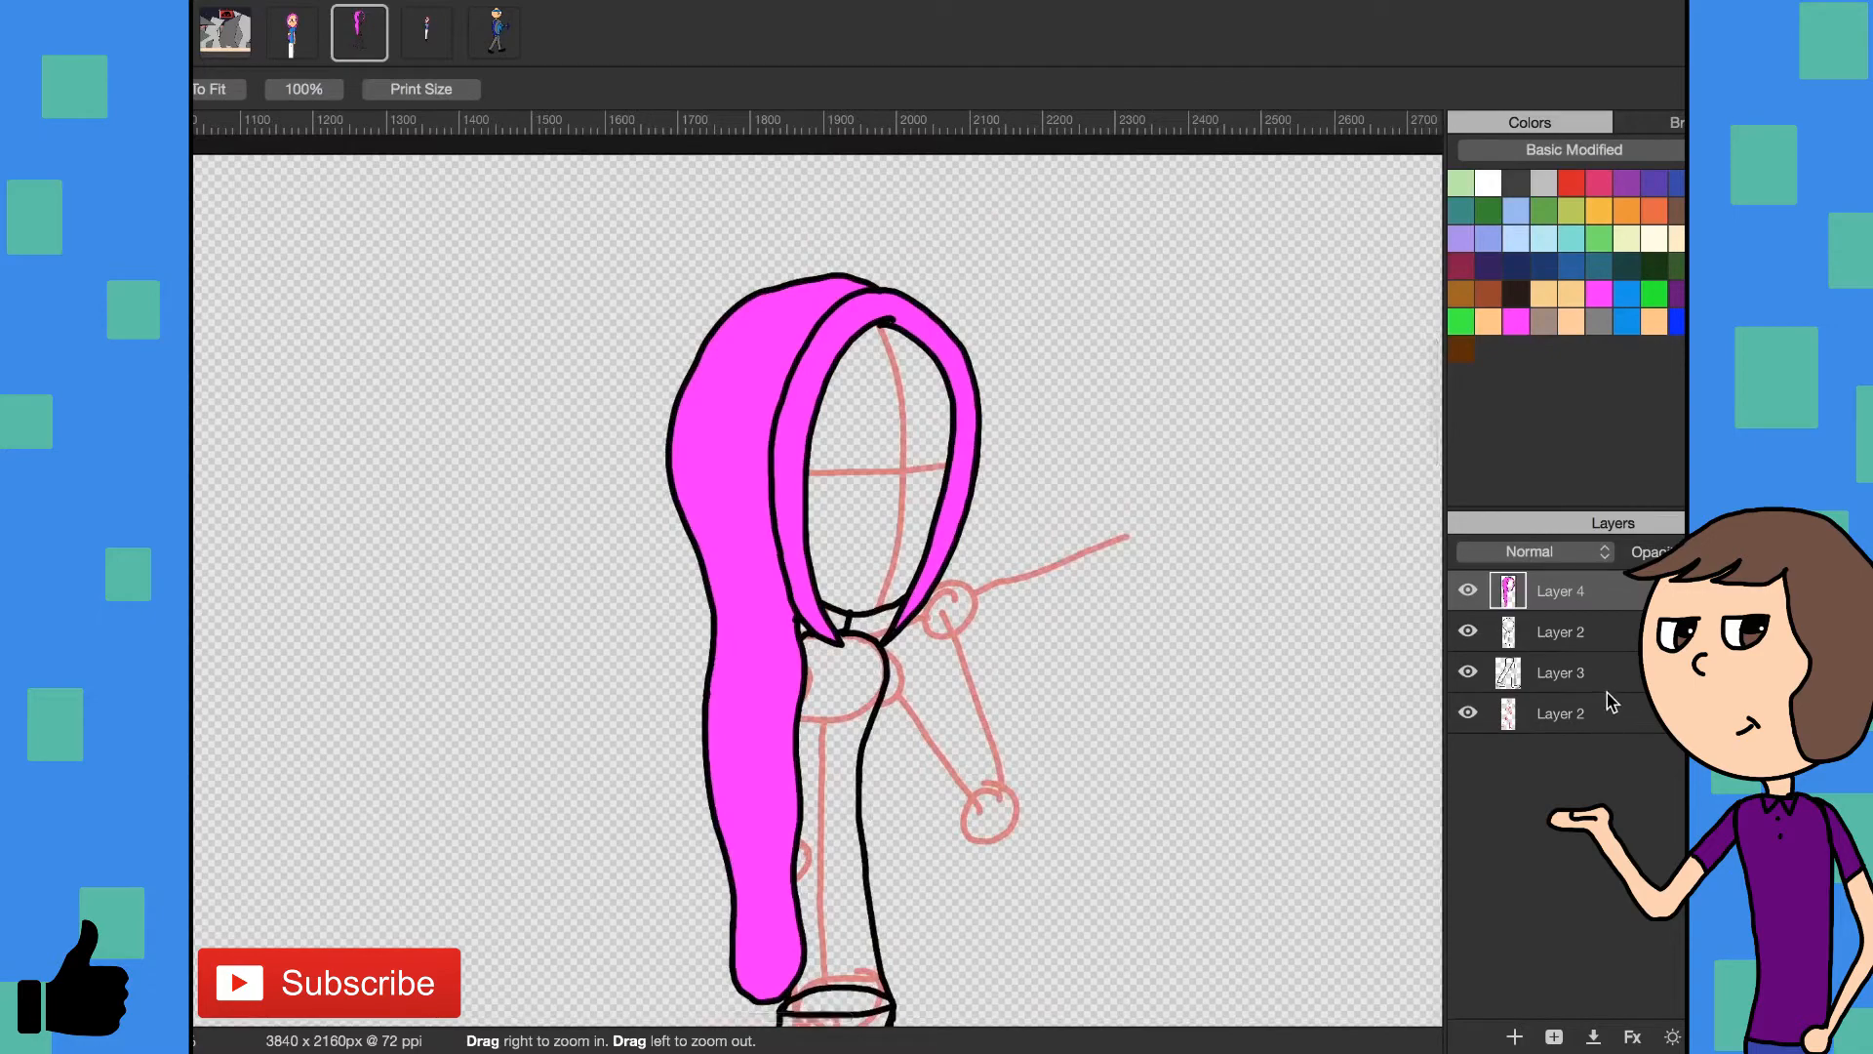
pyautogui.click(1611, 694)
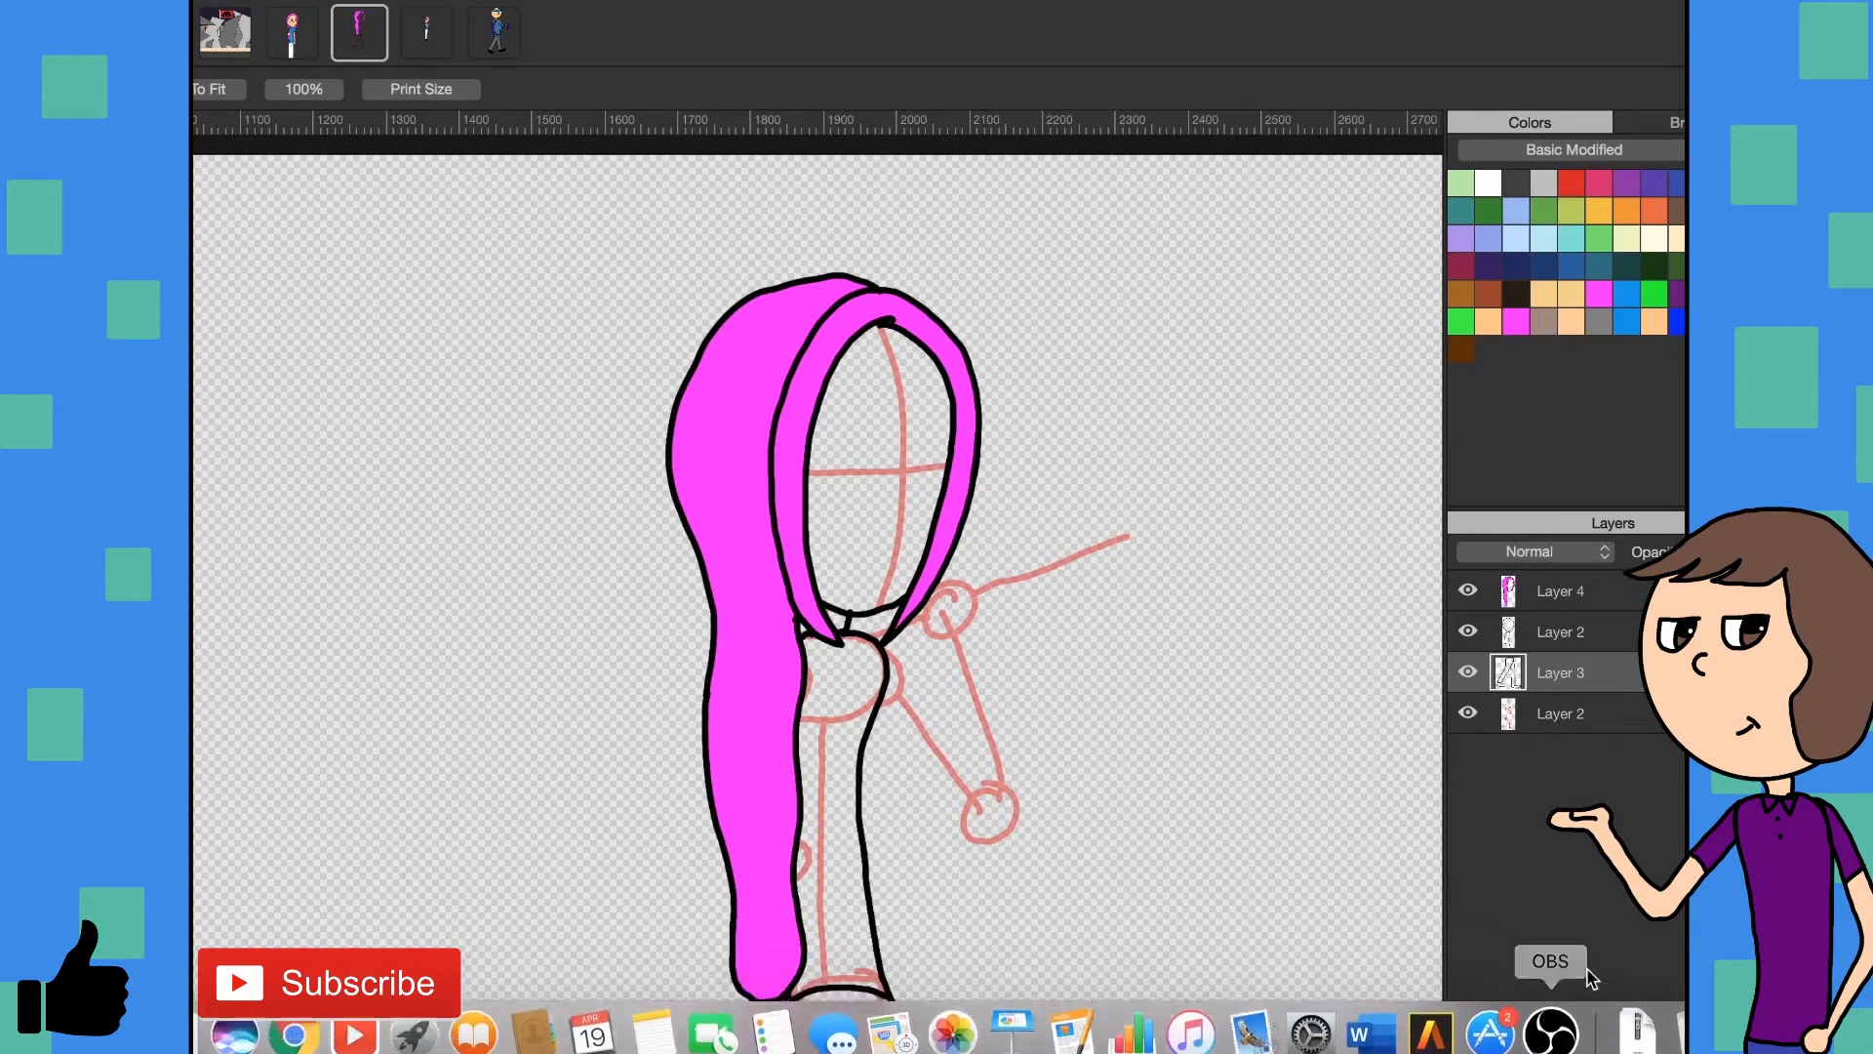
pyautogui.click(1514, 1038)
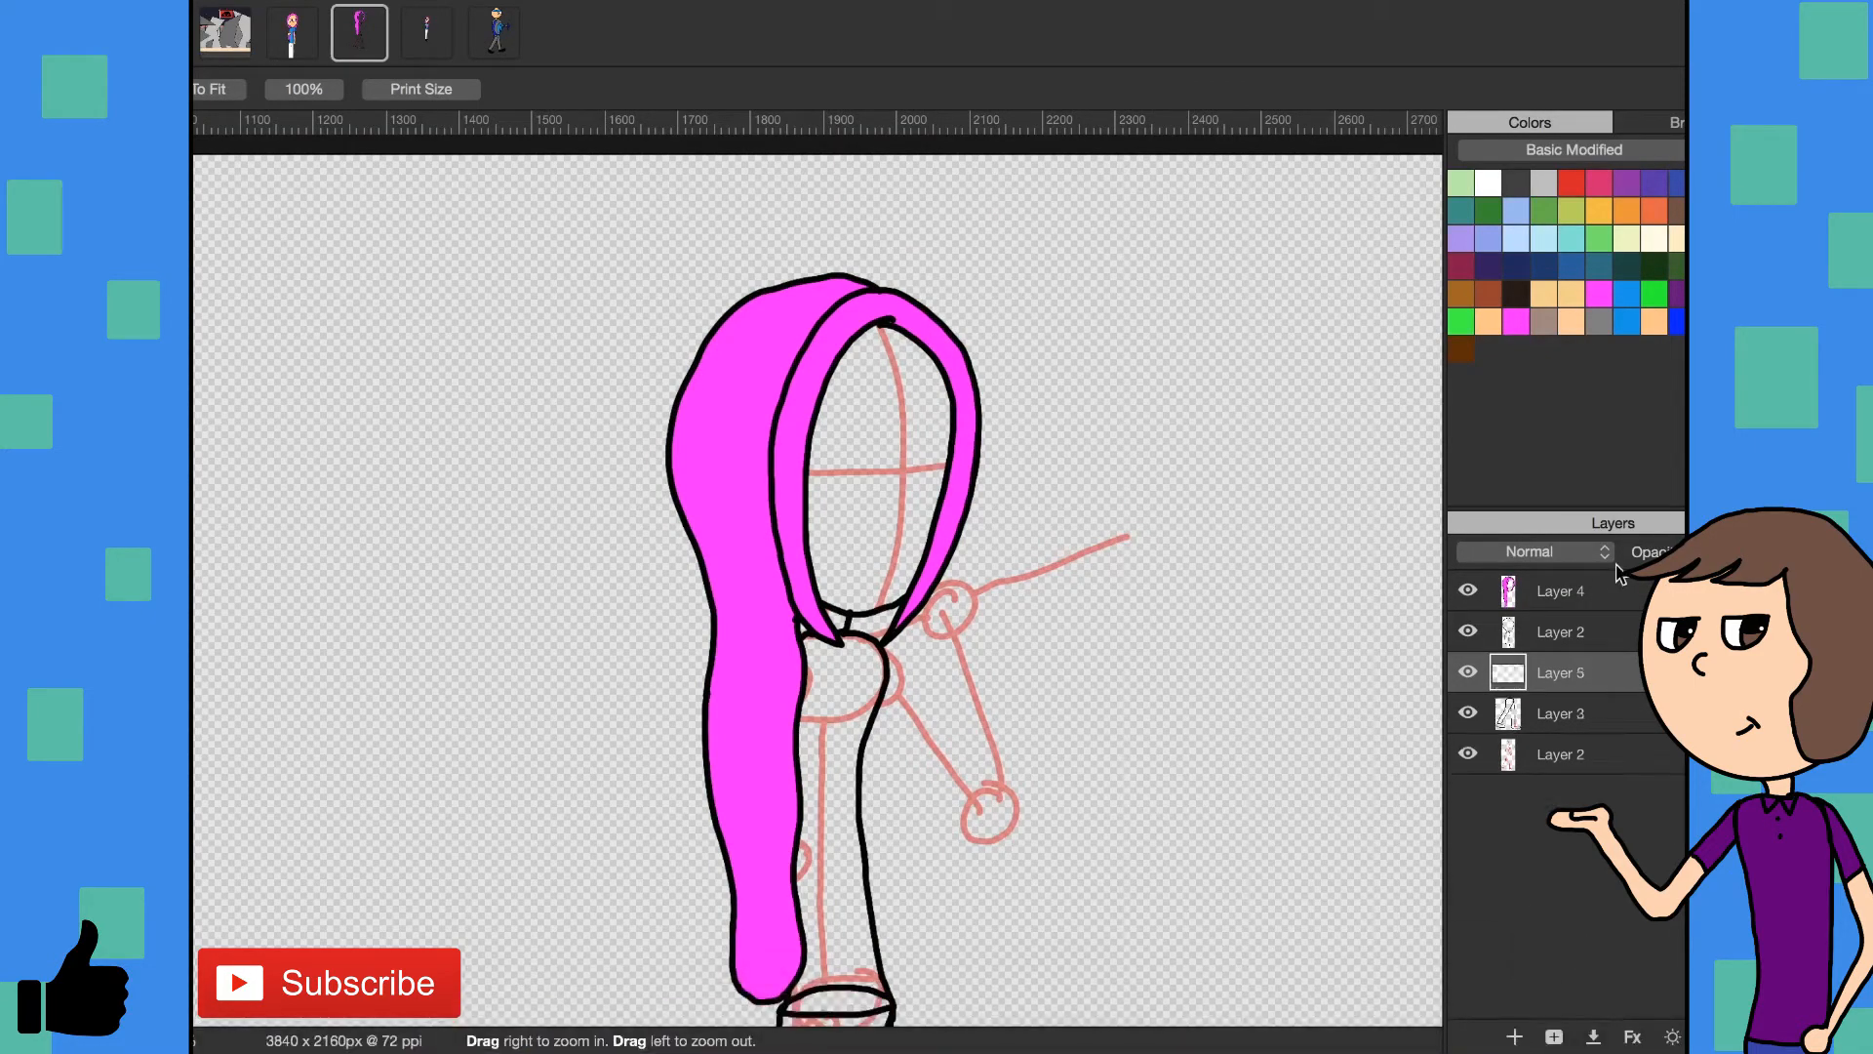
pyautogui.press('b')
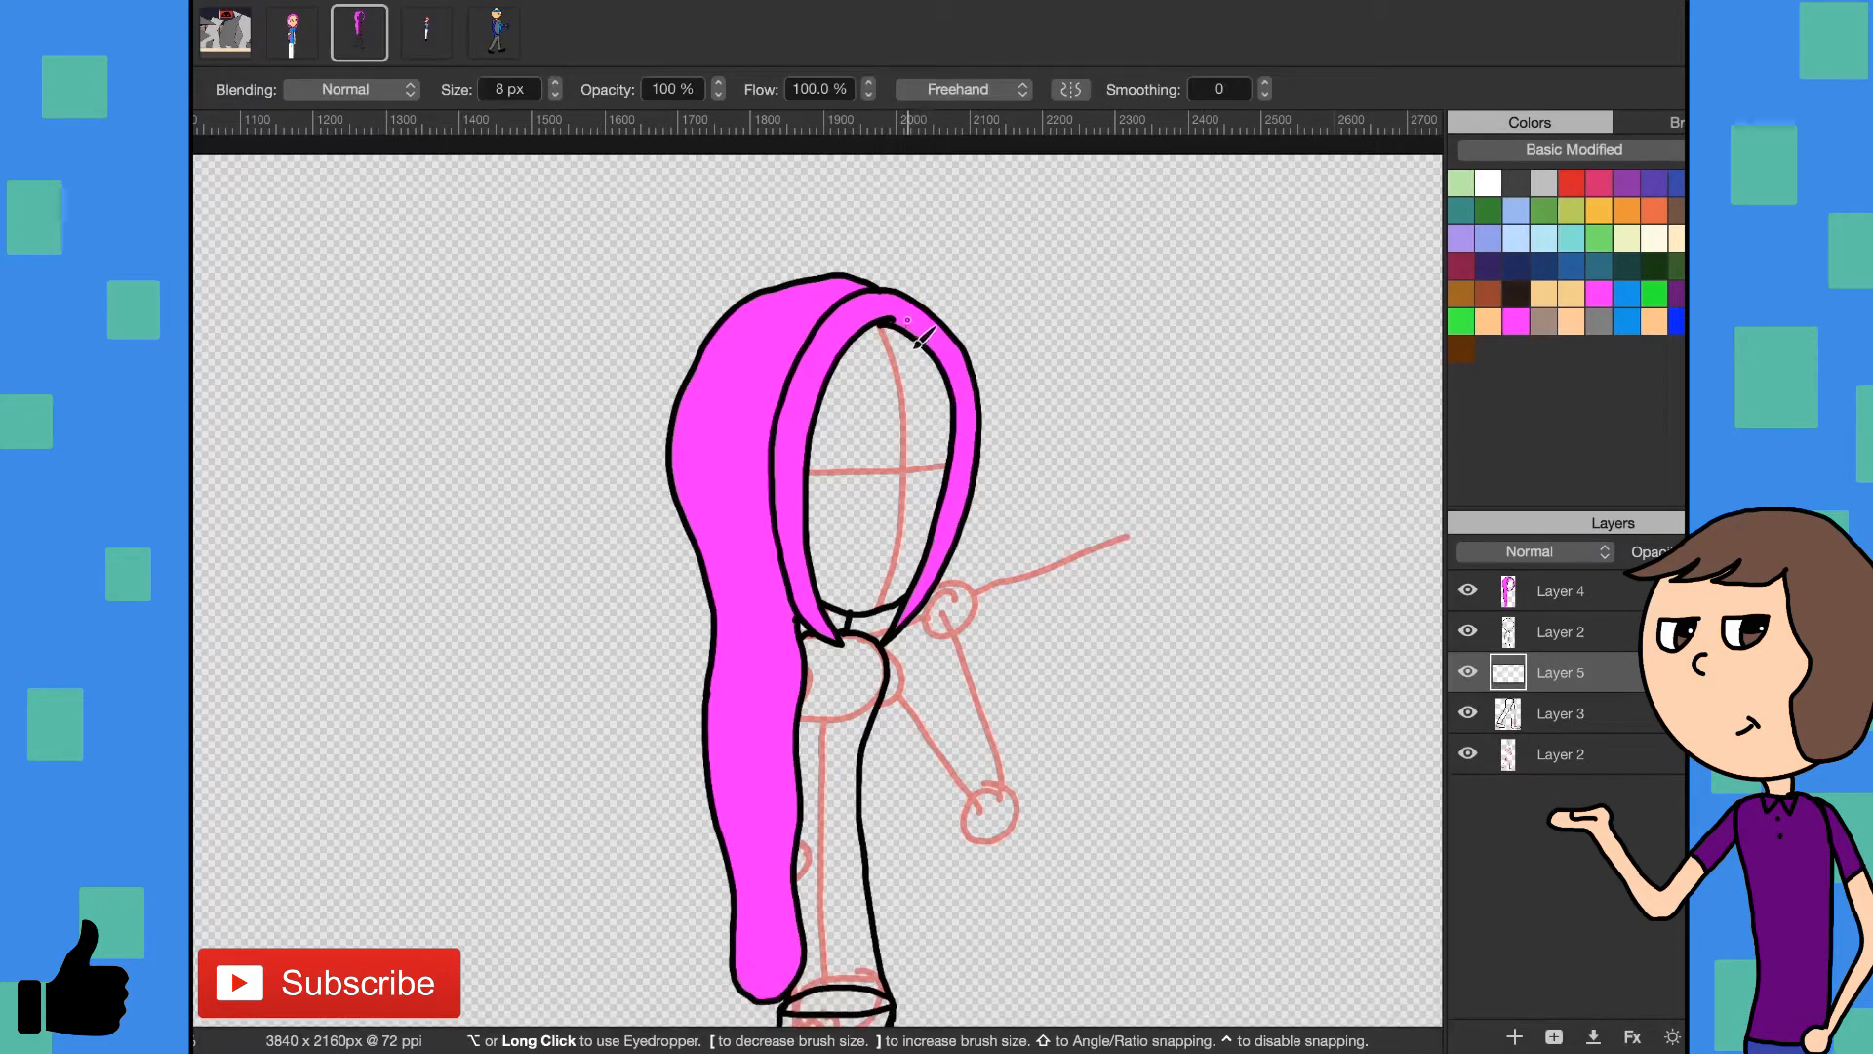
pyautogui.moveTo(966, 434)
pyautogui.mouseDown()
pyautogui.moveTo(905, 951)
pyautogui.moveTo(829, 985)
pyautogui.moveTo(773, 974)
pyautogui.mouseUp()
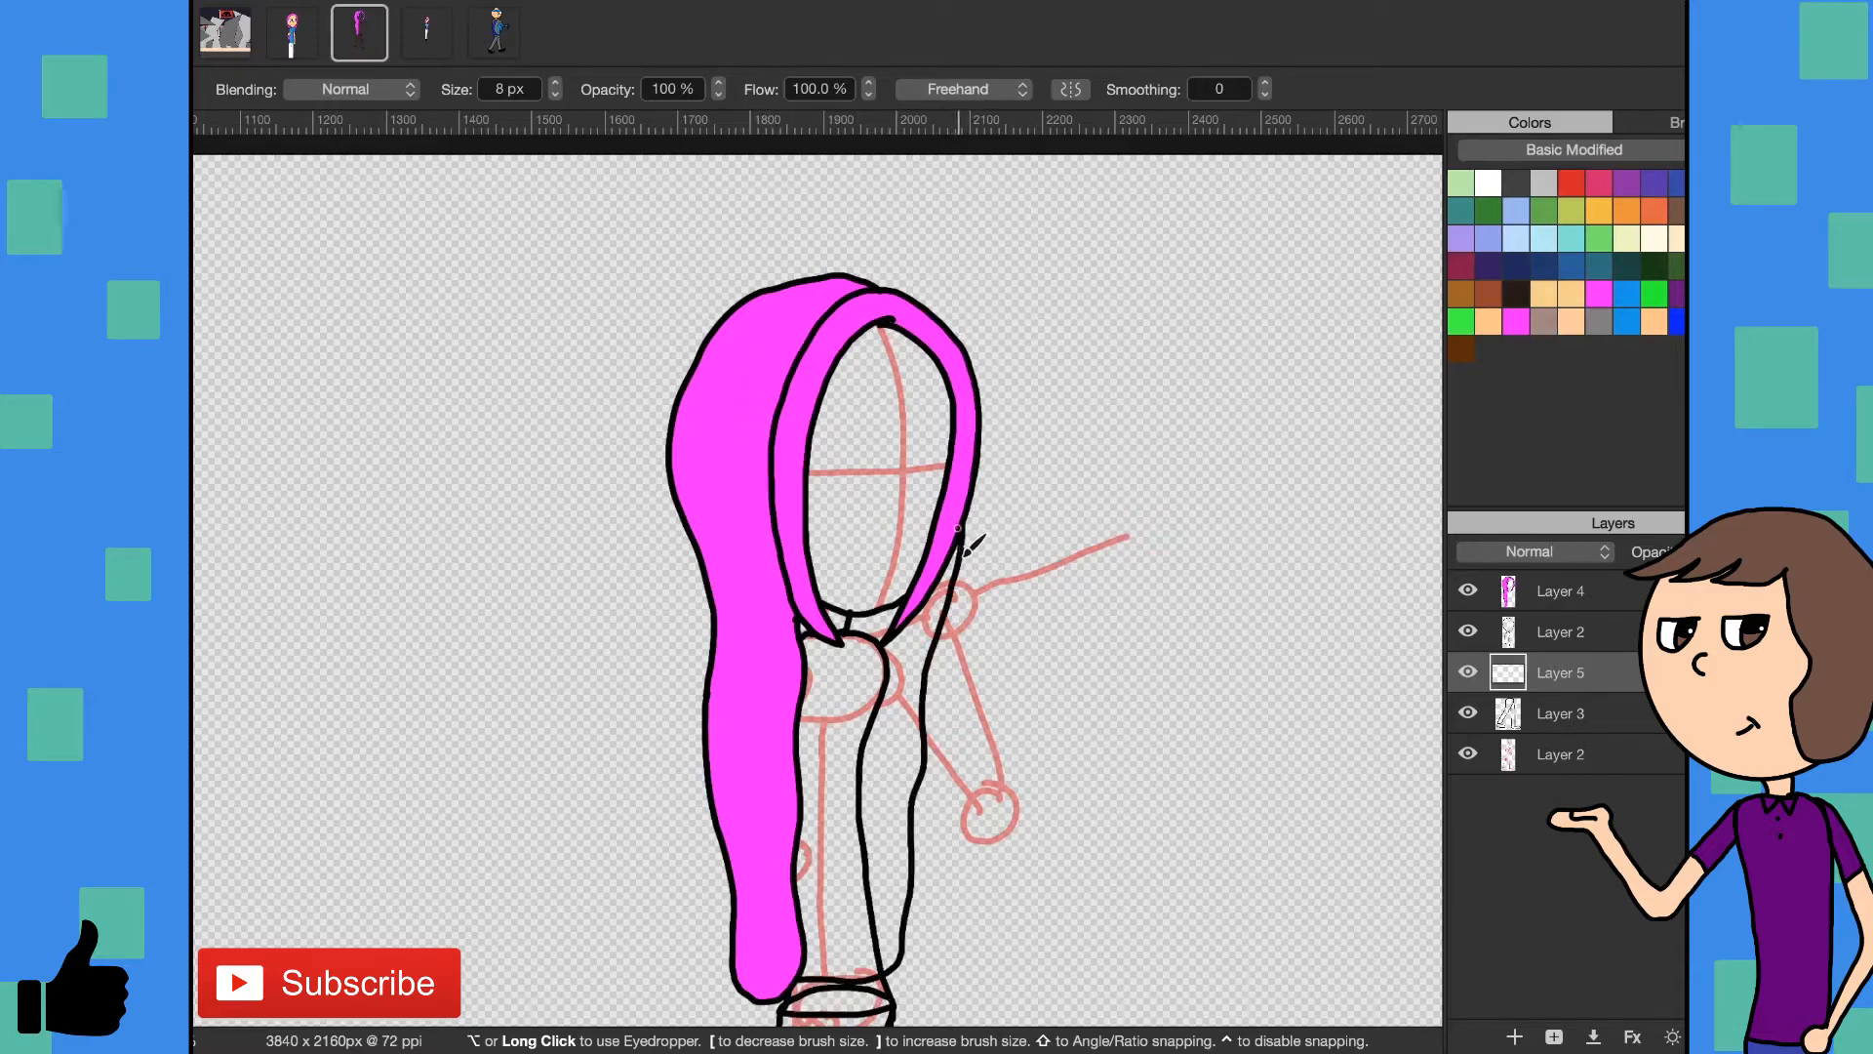
# - Sample the pink of the existing hair and fill the back hair with it
pyautogui.press('i')
pyautogui.click(760, 553)
pyautogui.press('g')
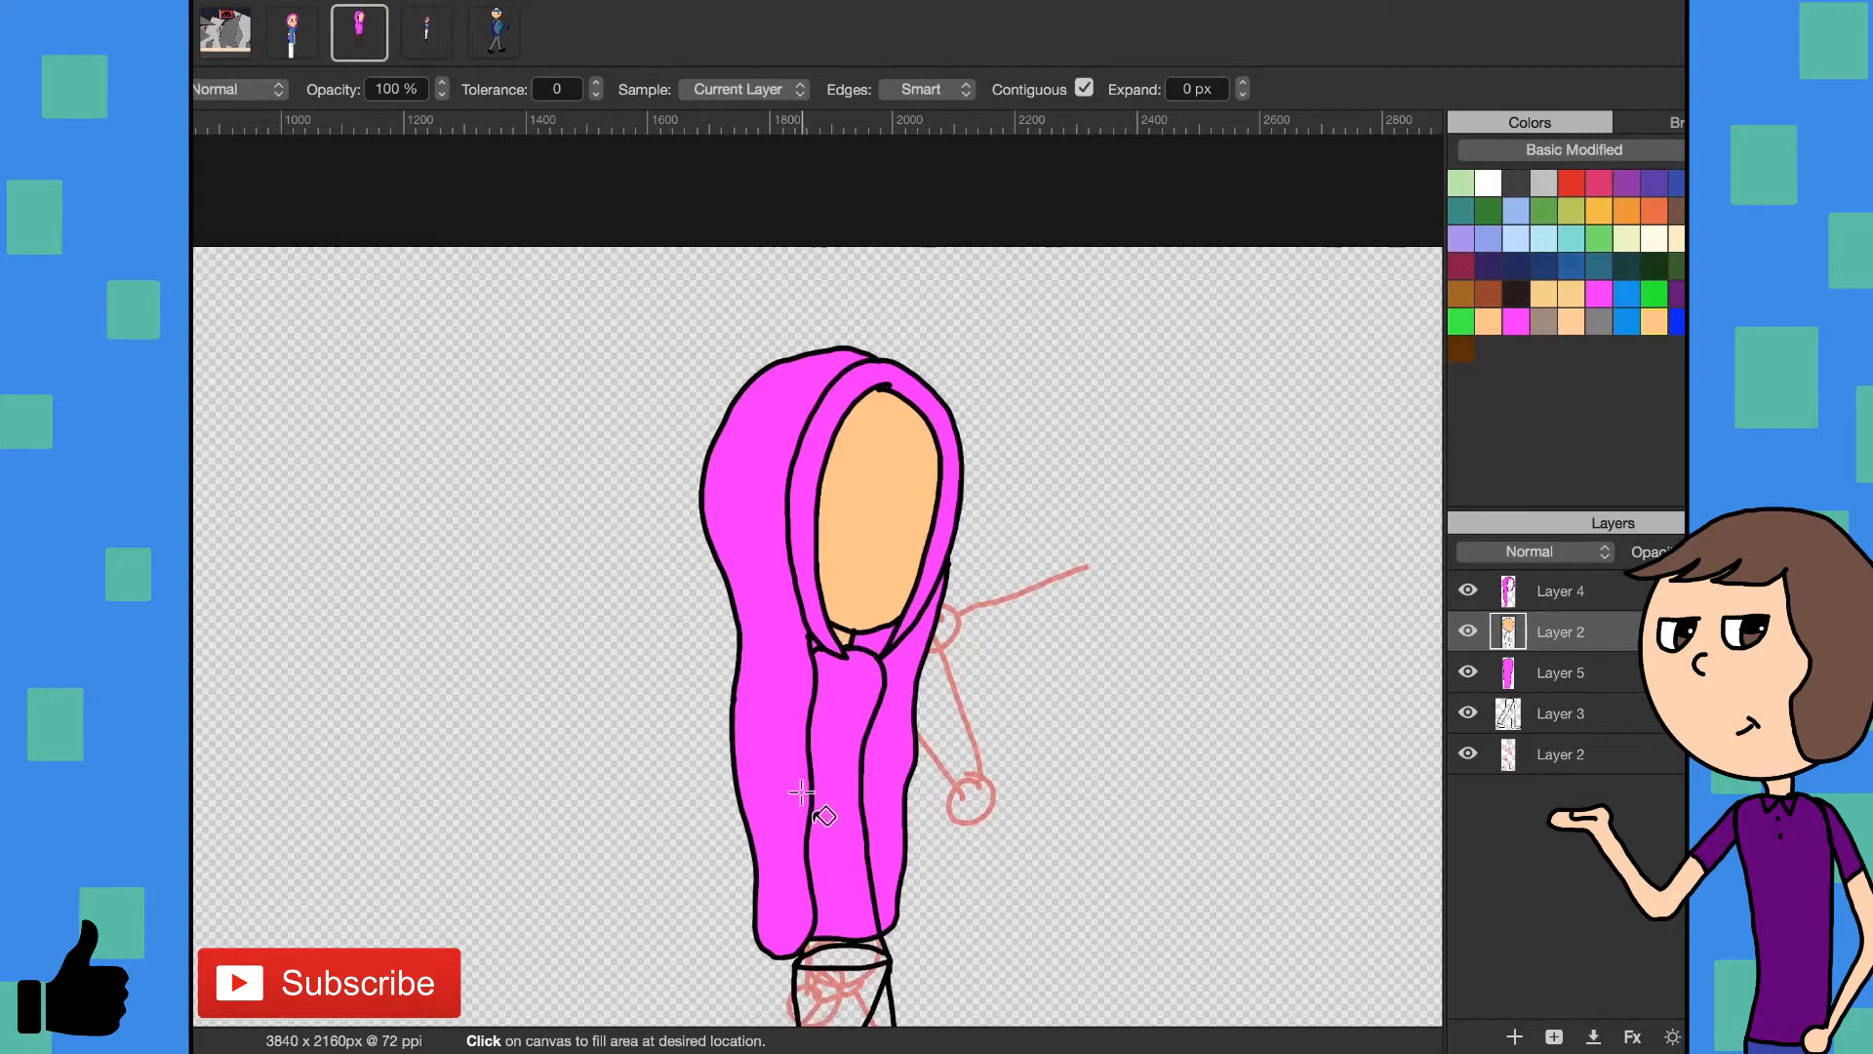
# - Sample the blue of the reference character's shirt in the other document and fill the walking character's shirt on Layer 2 with it
pyautogui.scroll(-5, 801, 792)
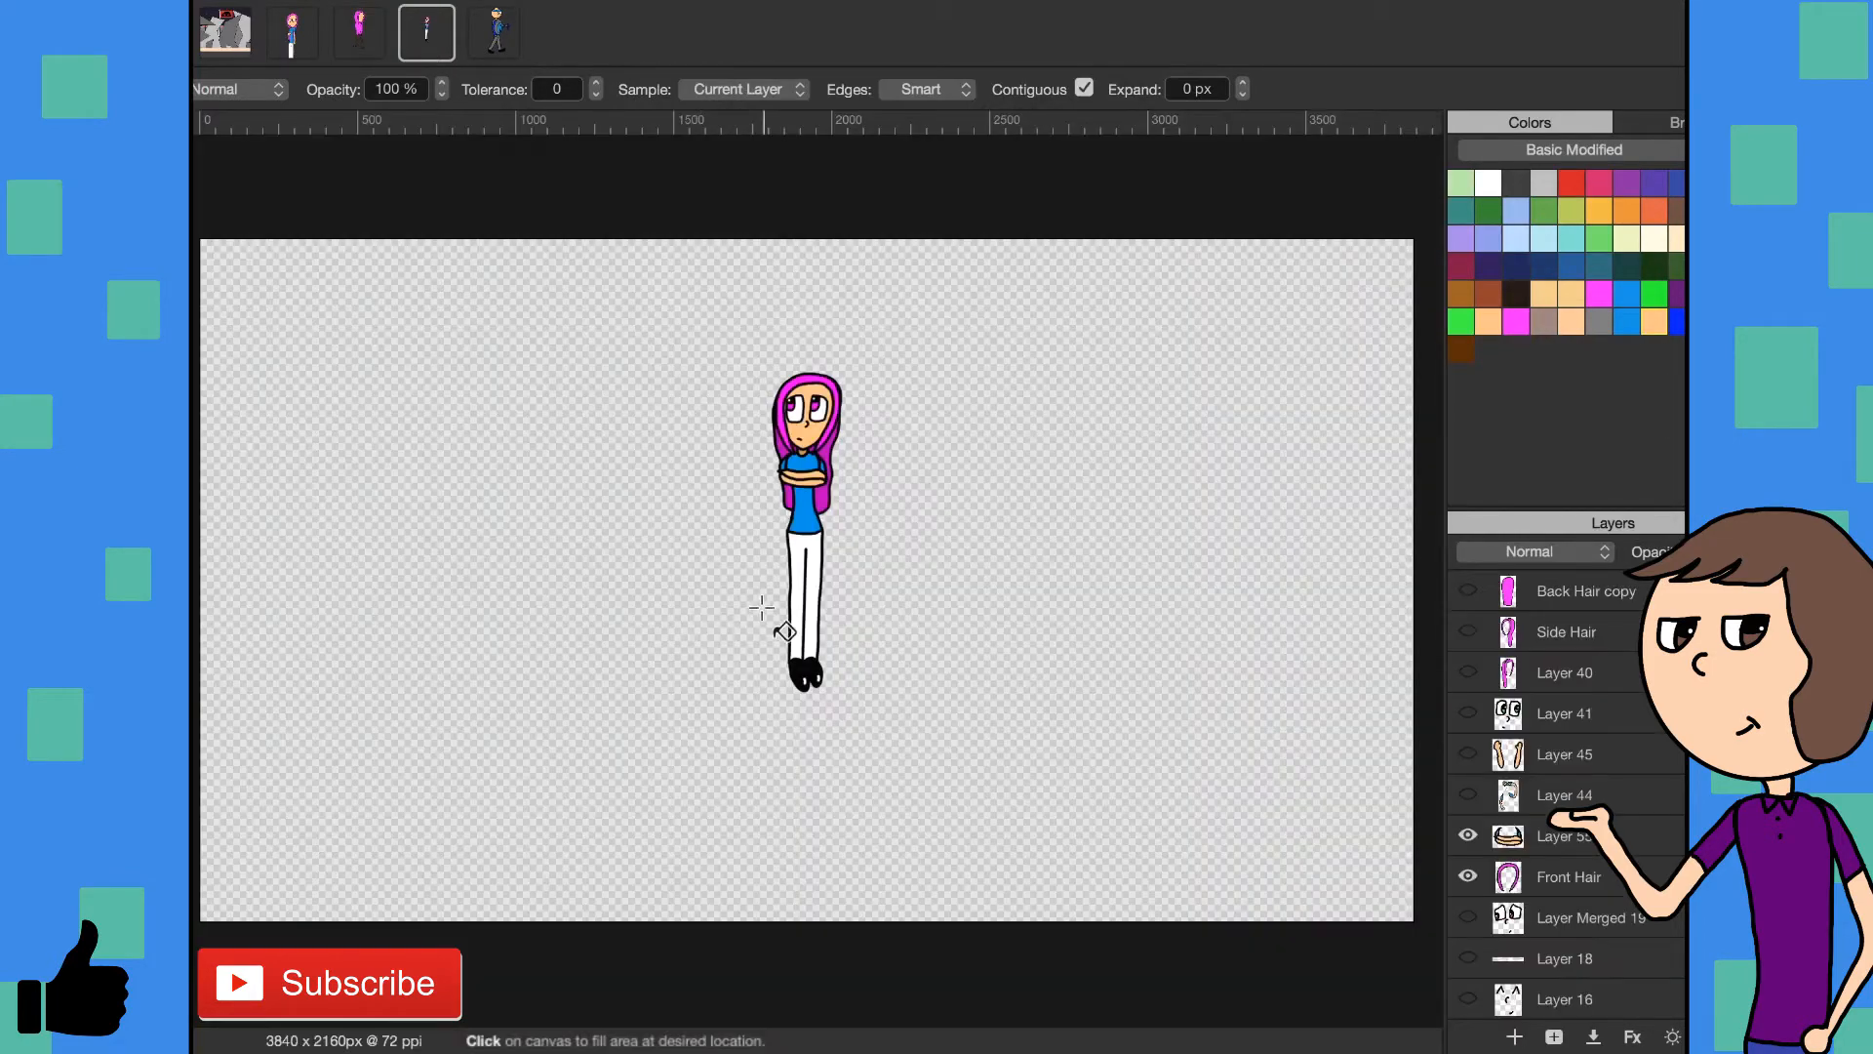
pyautogui.press('i')
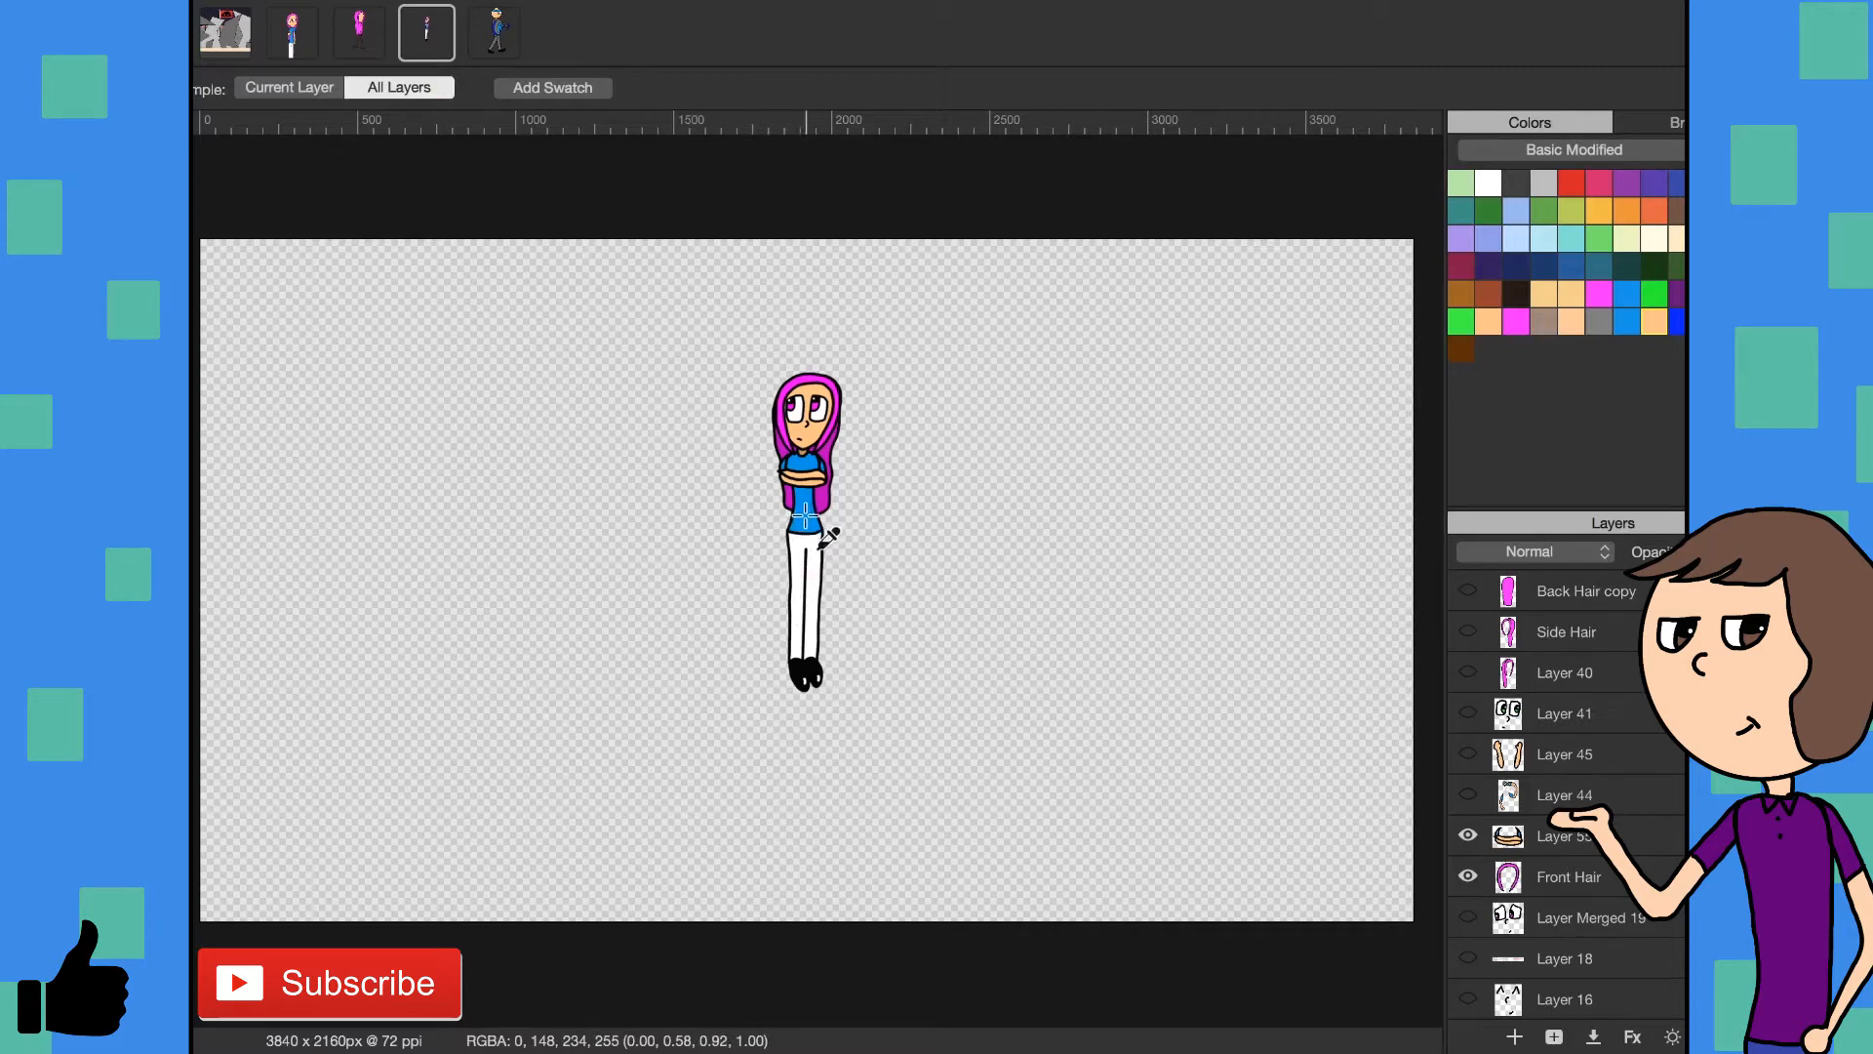
pyautogui.click(804, 515)
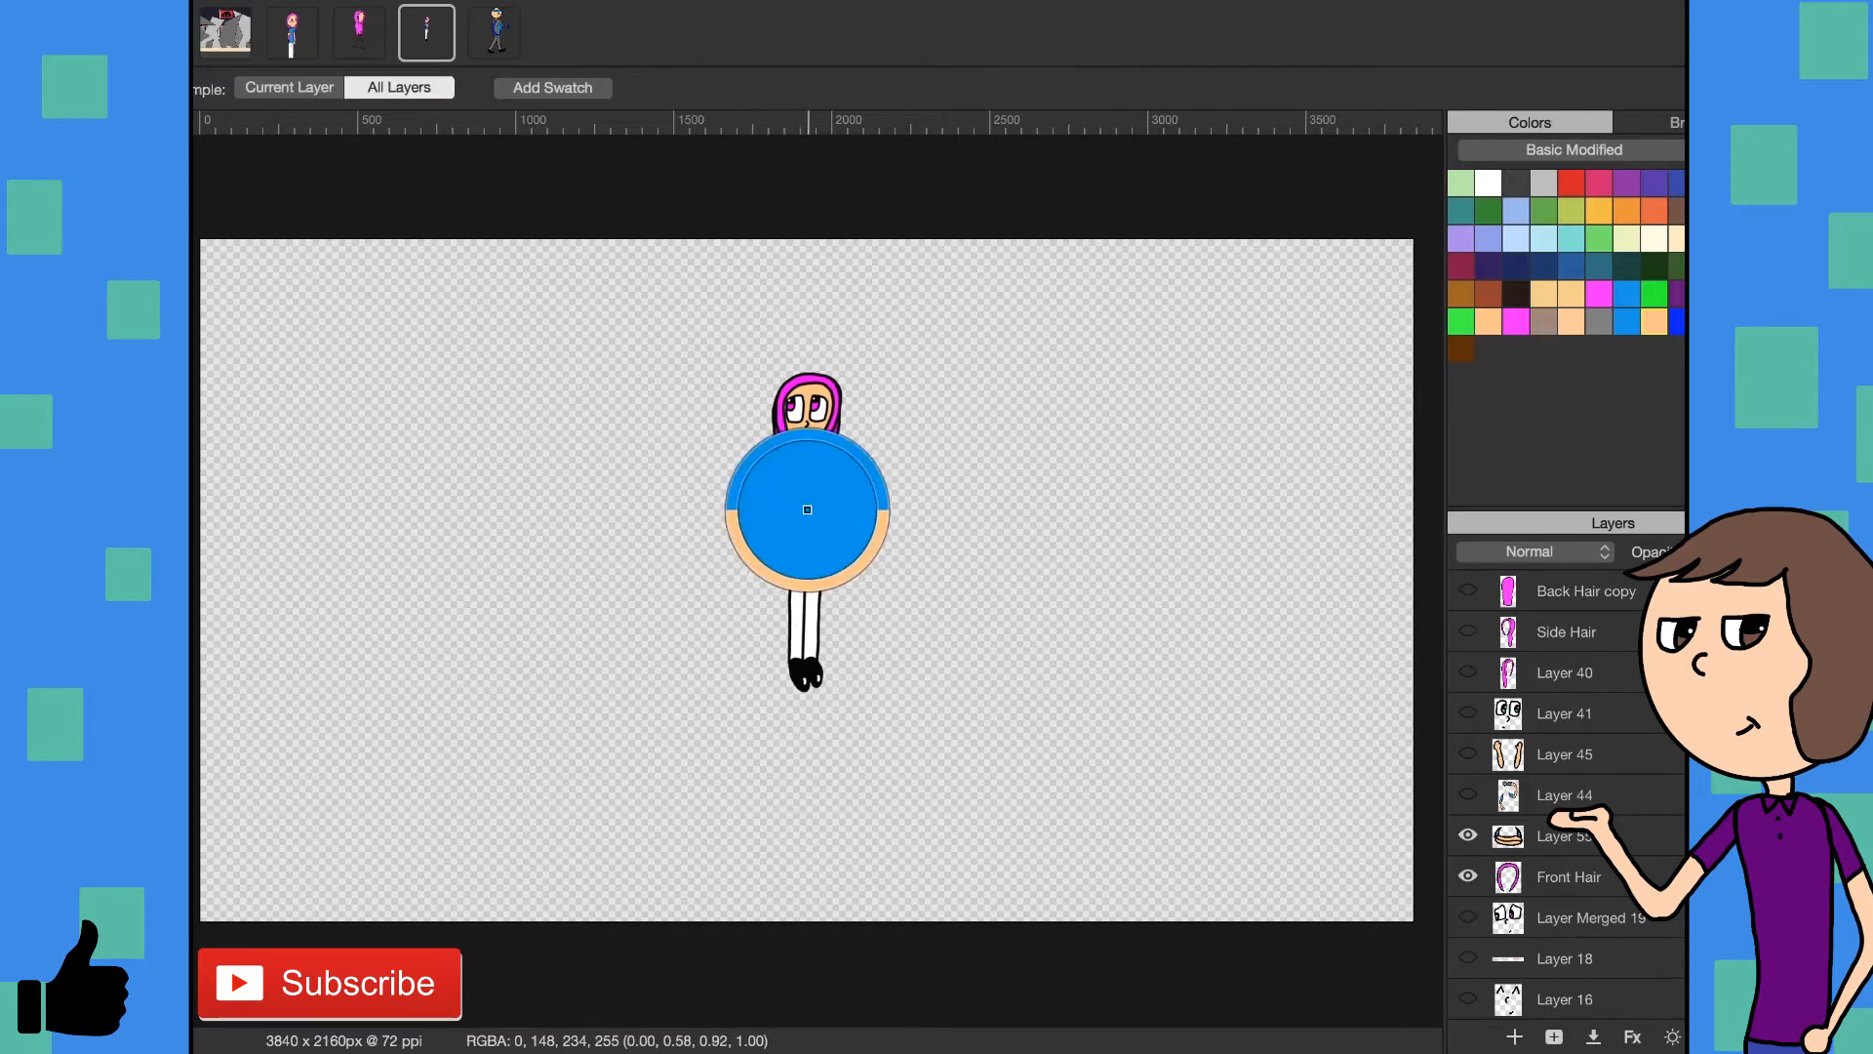
pyautogui.click(351, 43)
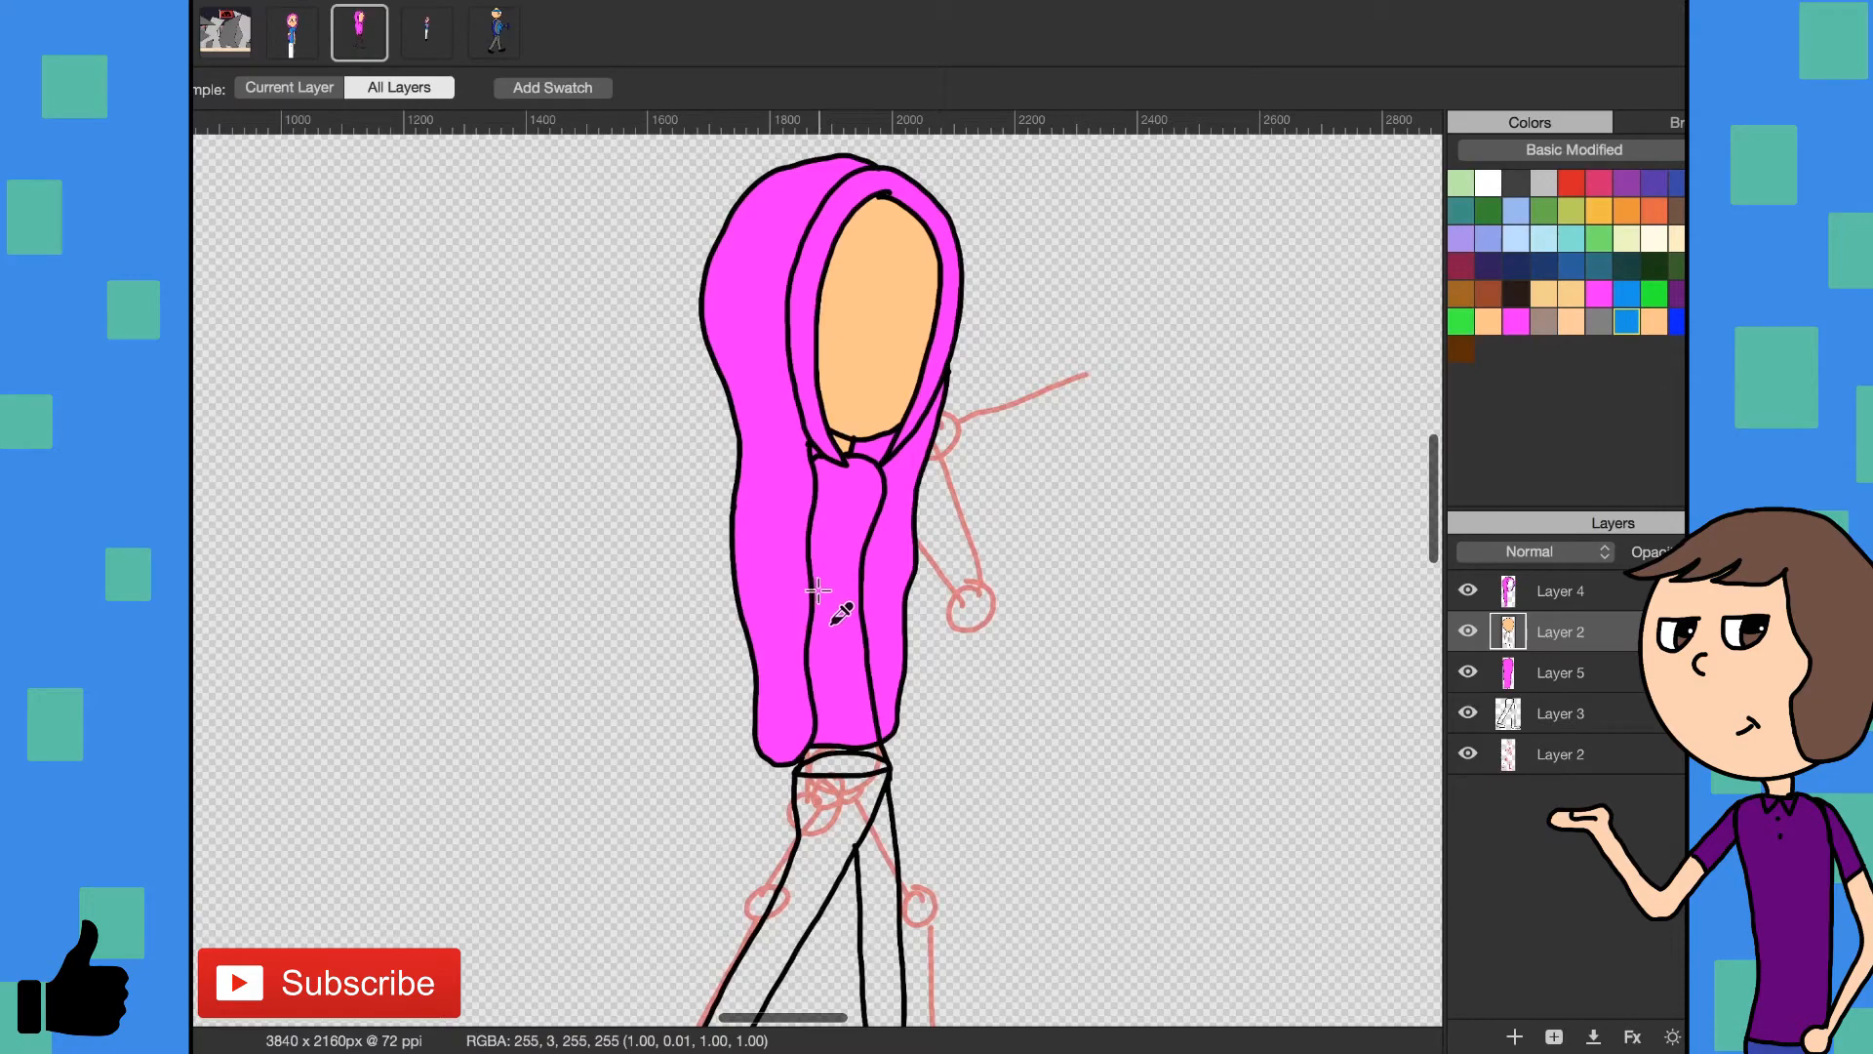
pyautogui.press('n')
pyautogui.click(836, 645)
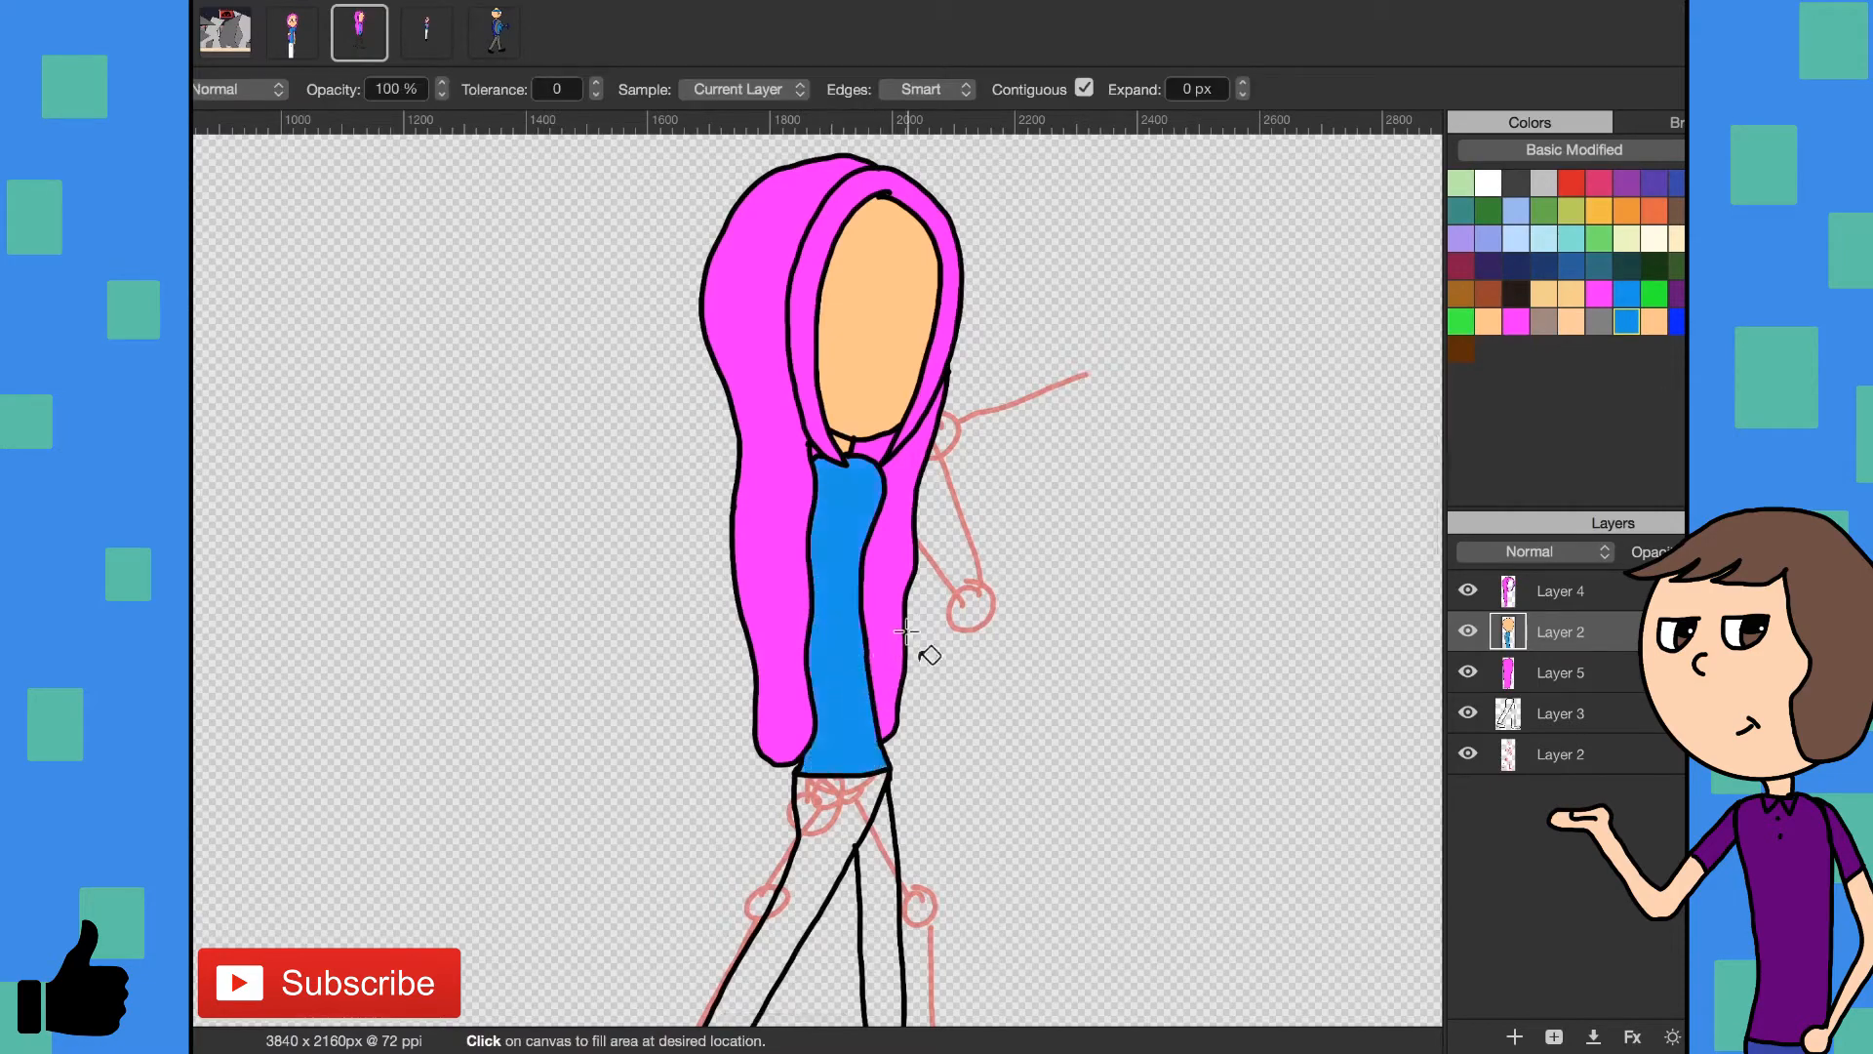
# - Fill both trouser legs on Layer 3 with white
pyautogui.click(1580, 726)
pyautogui.click(1485, 192)
pyautogui.click(845, 864)
pyautogui.click(870, 886)
# - Fill both shoes on Layer 3 with black and paint small white highlights on their toes
pyautogui.scroll(-5, 958, 881)
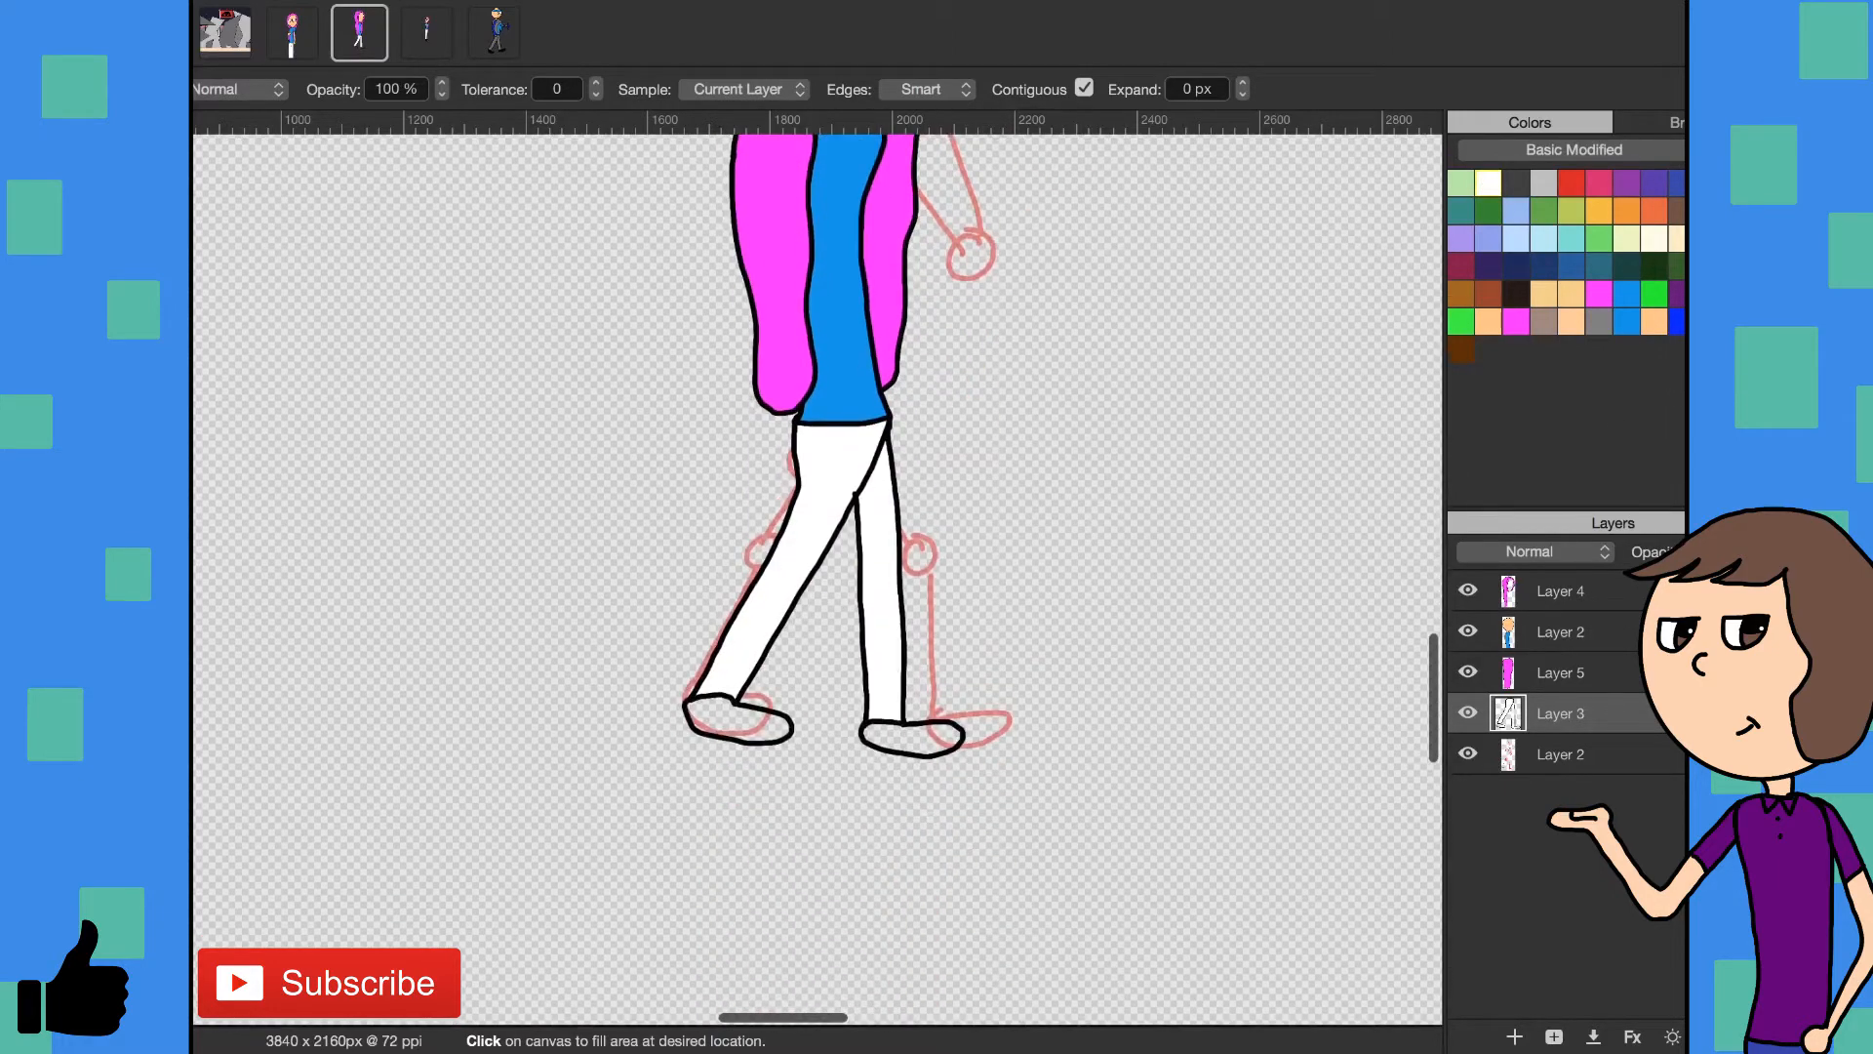
pyautogui.click(733, 724)
pyautogui.click(906, 738)
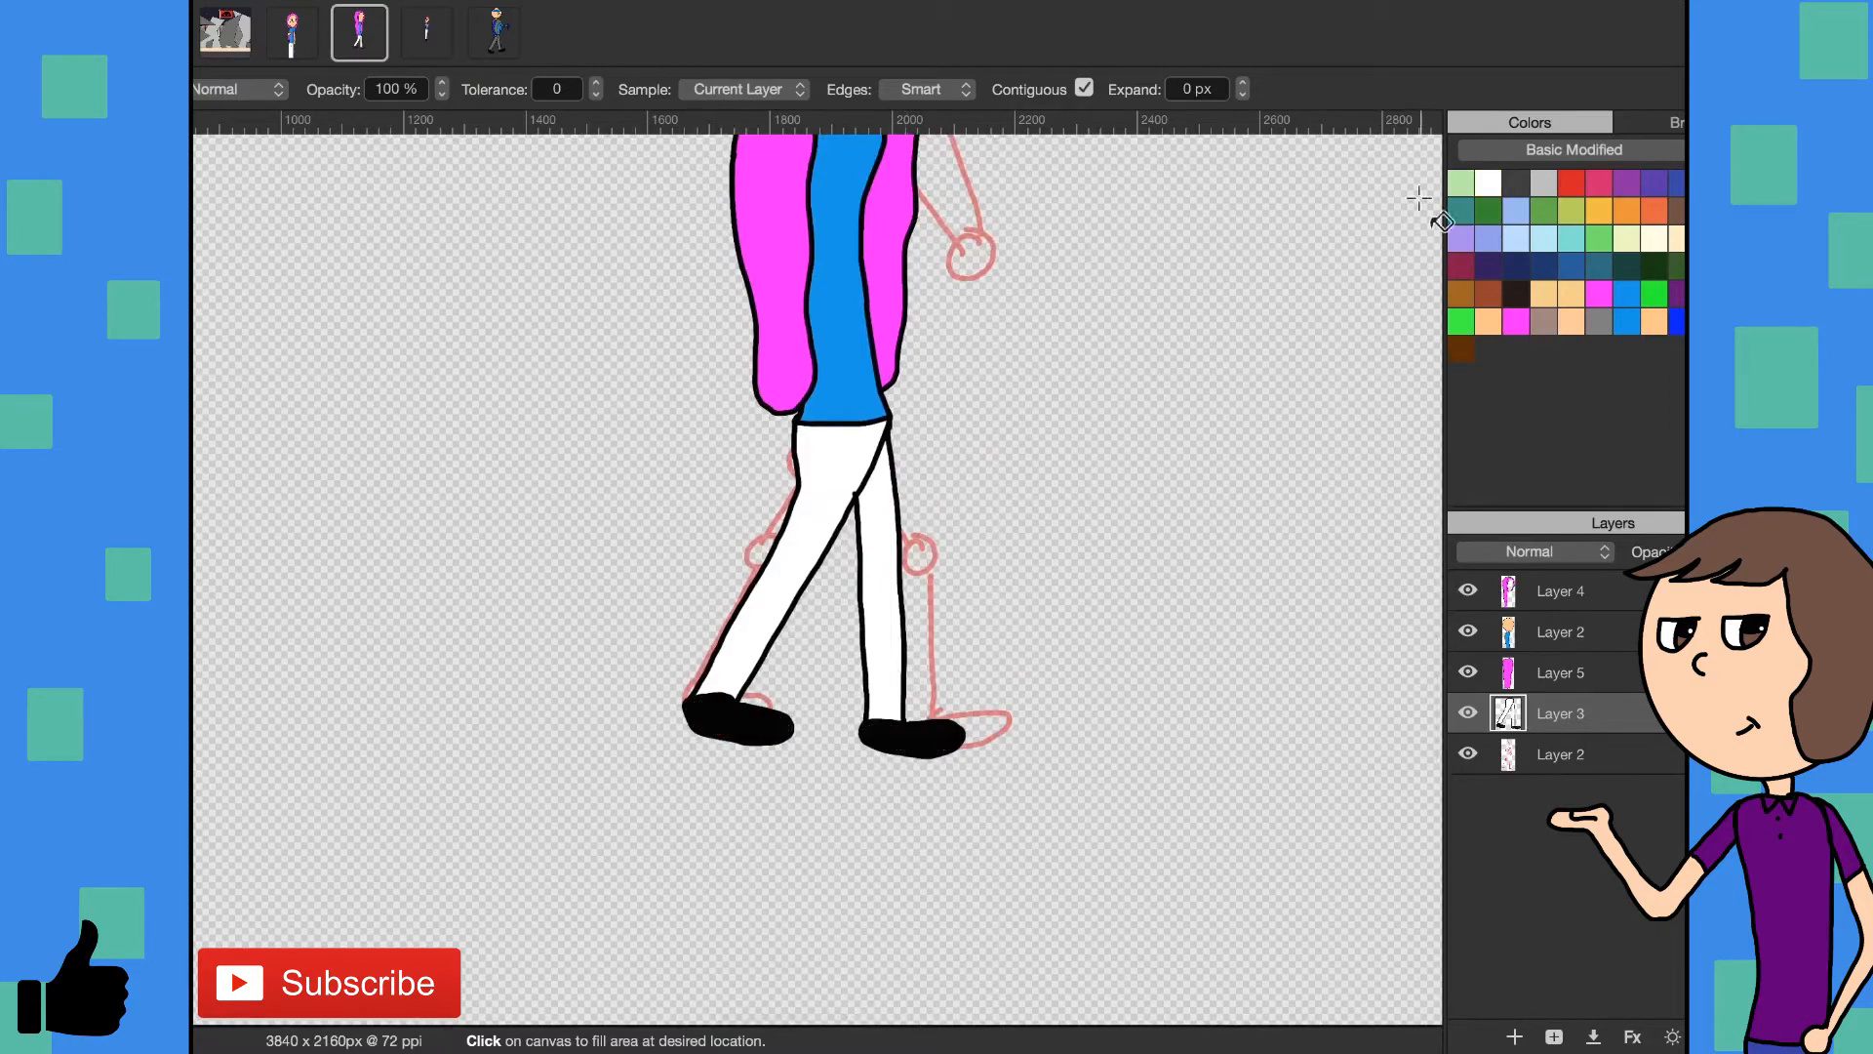
pyautogui.press('b')
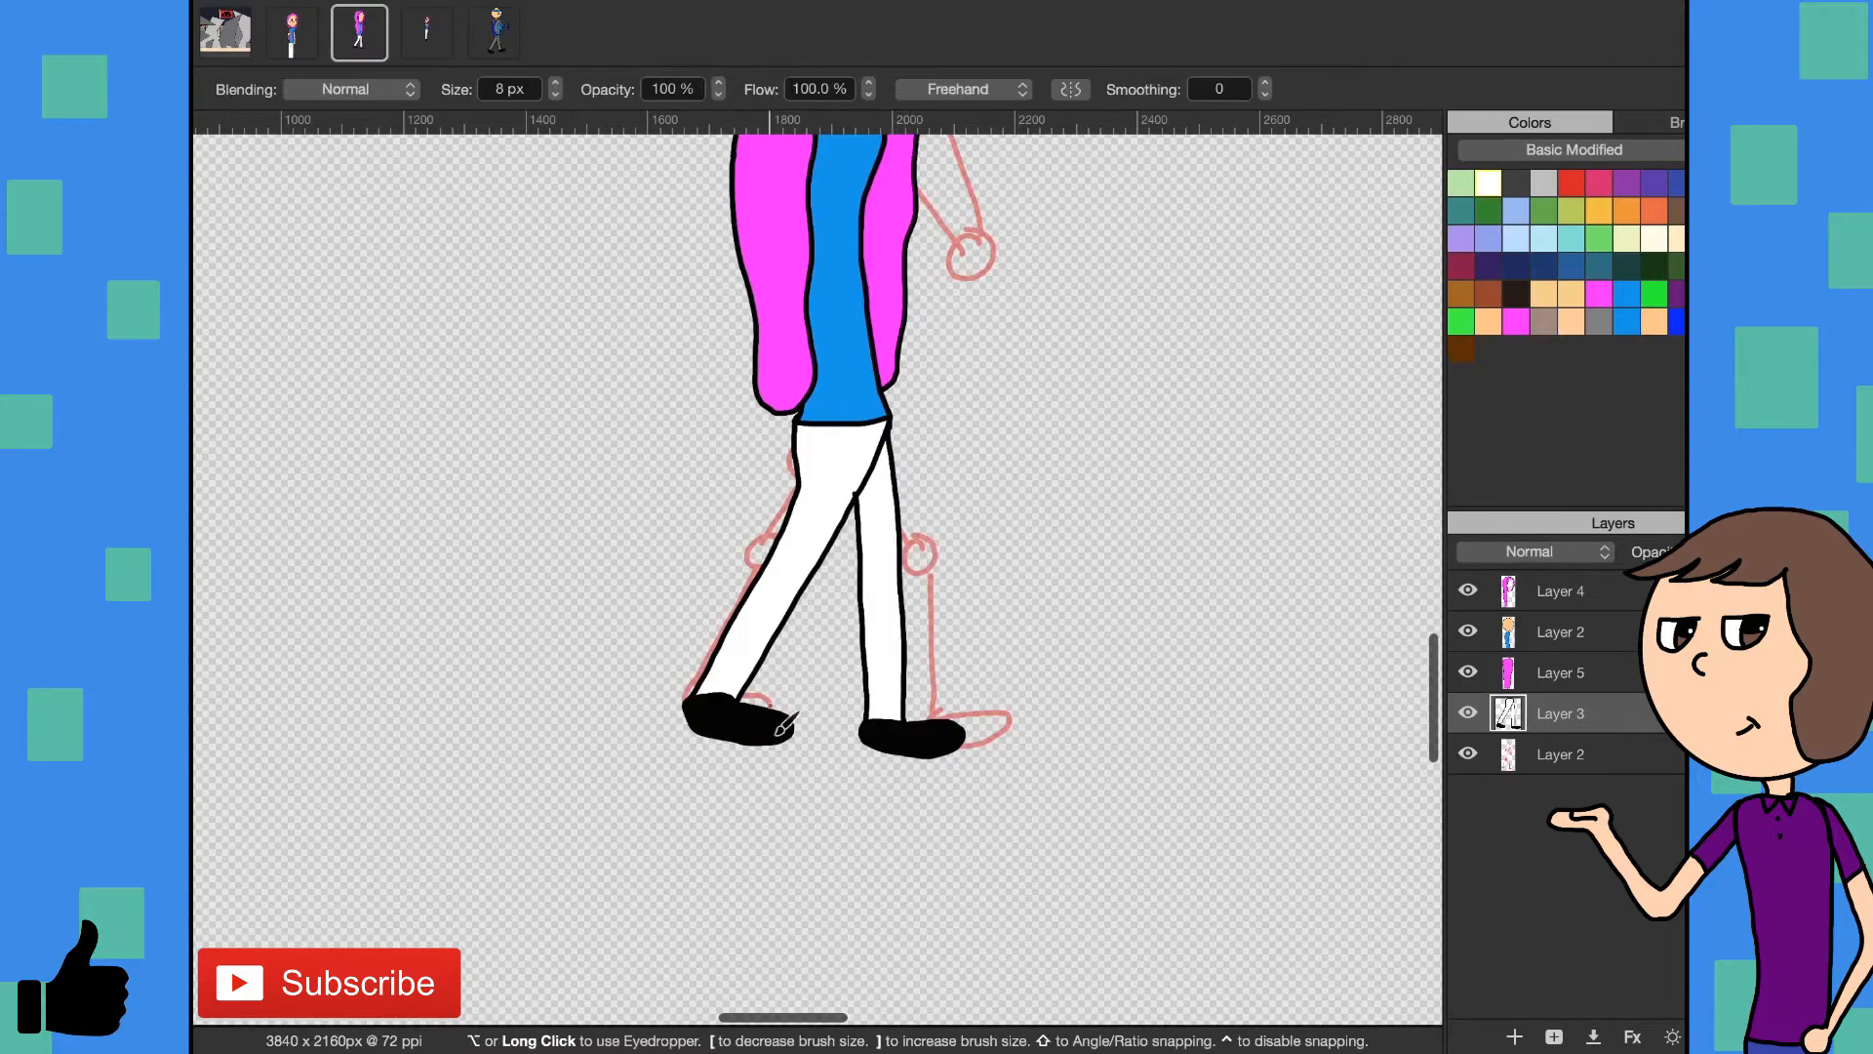
pyautogui.click(770, 719)
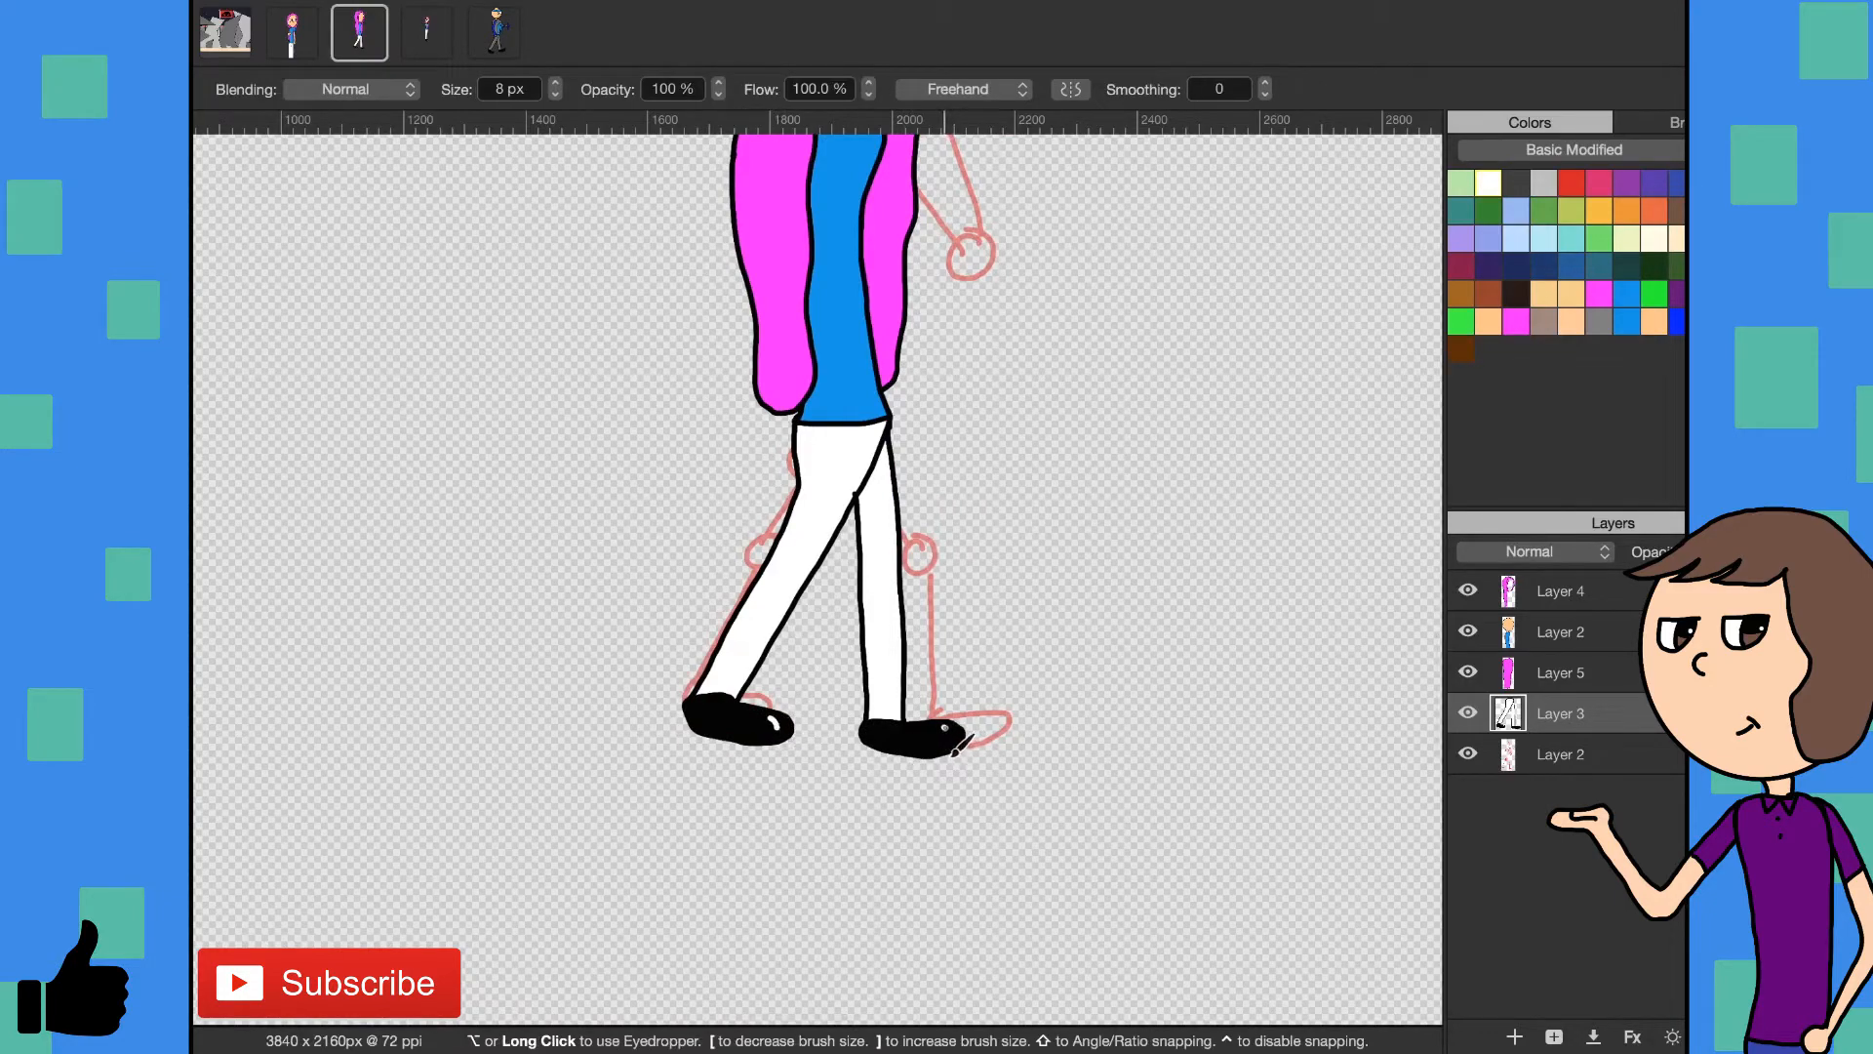
# - Draw the near arm and short sleeve in black on a new layer above Layer 2, temporarily hiding the front hair on Layer 4
pyautogui.scroll(10, 917, 732)
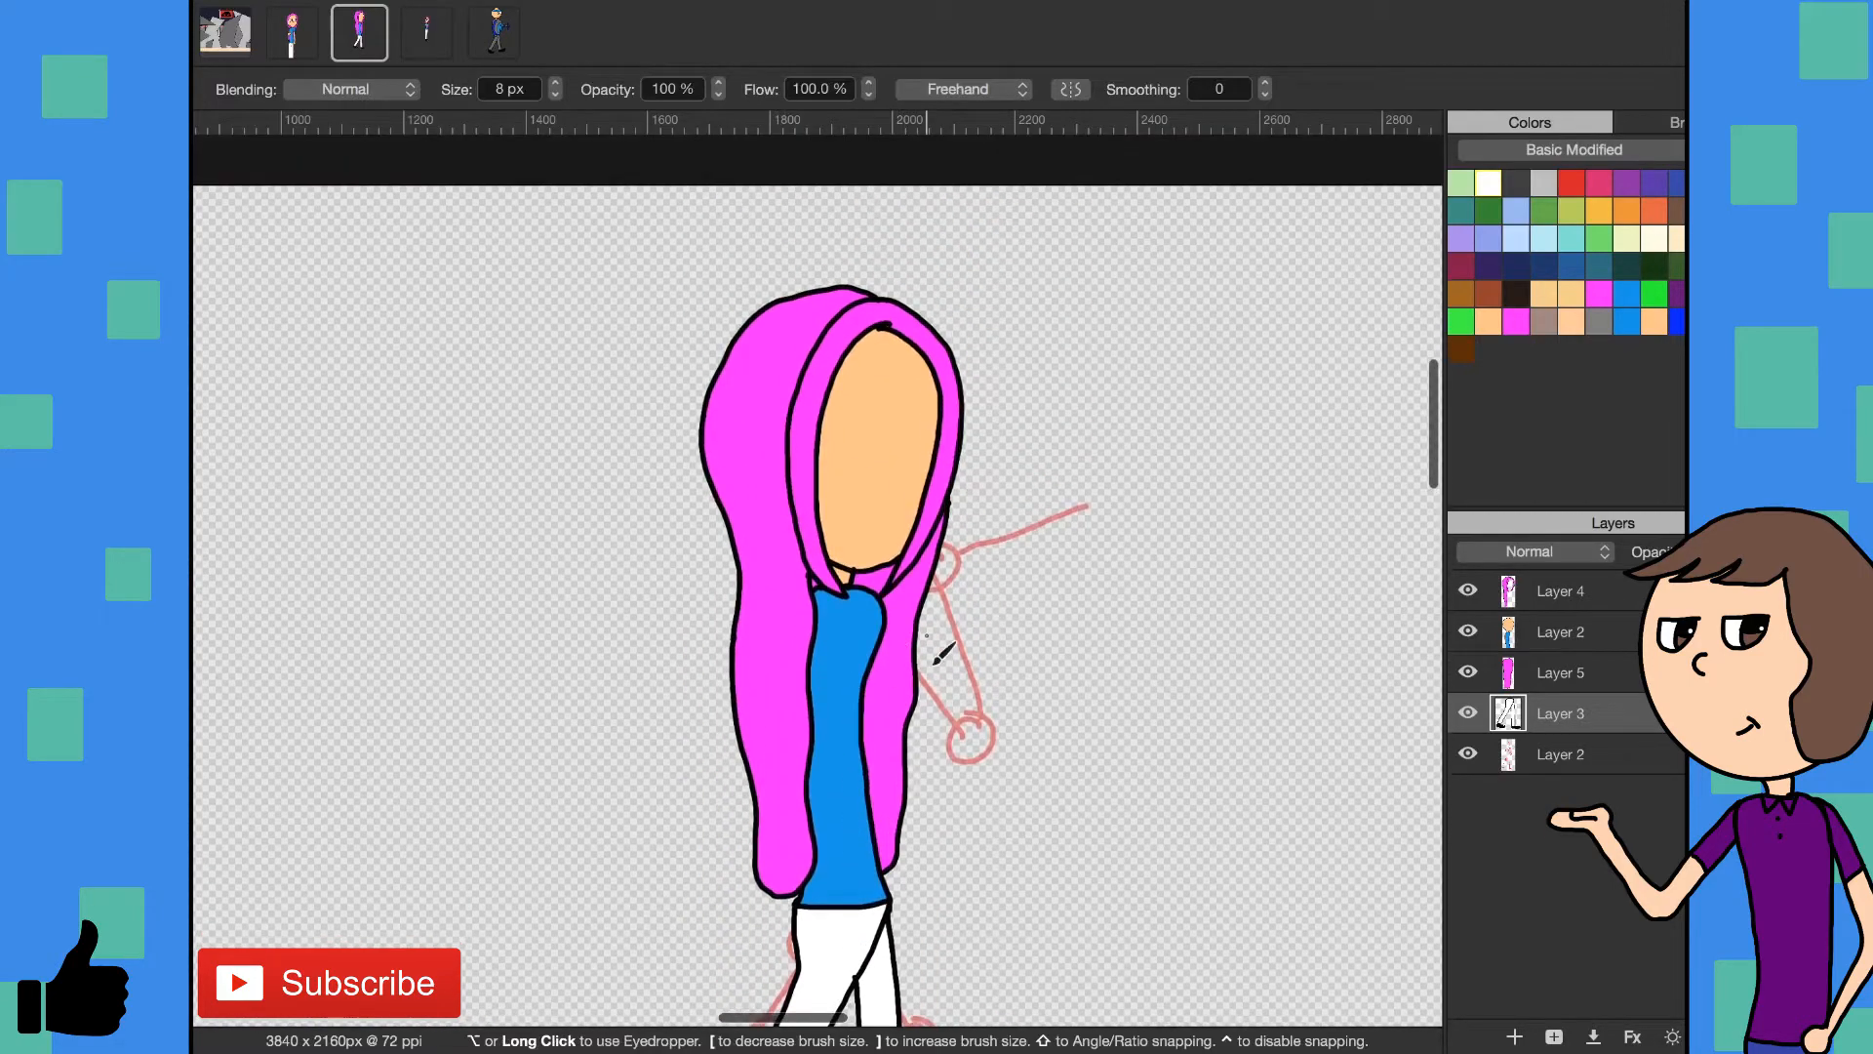
pyautogui.click(1529, 636)
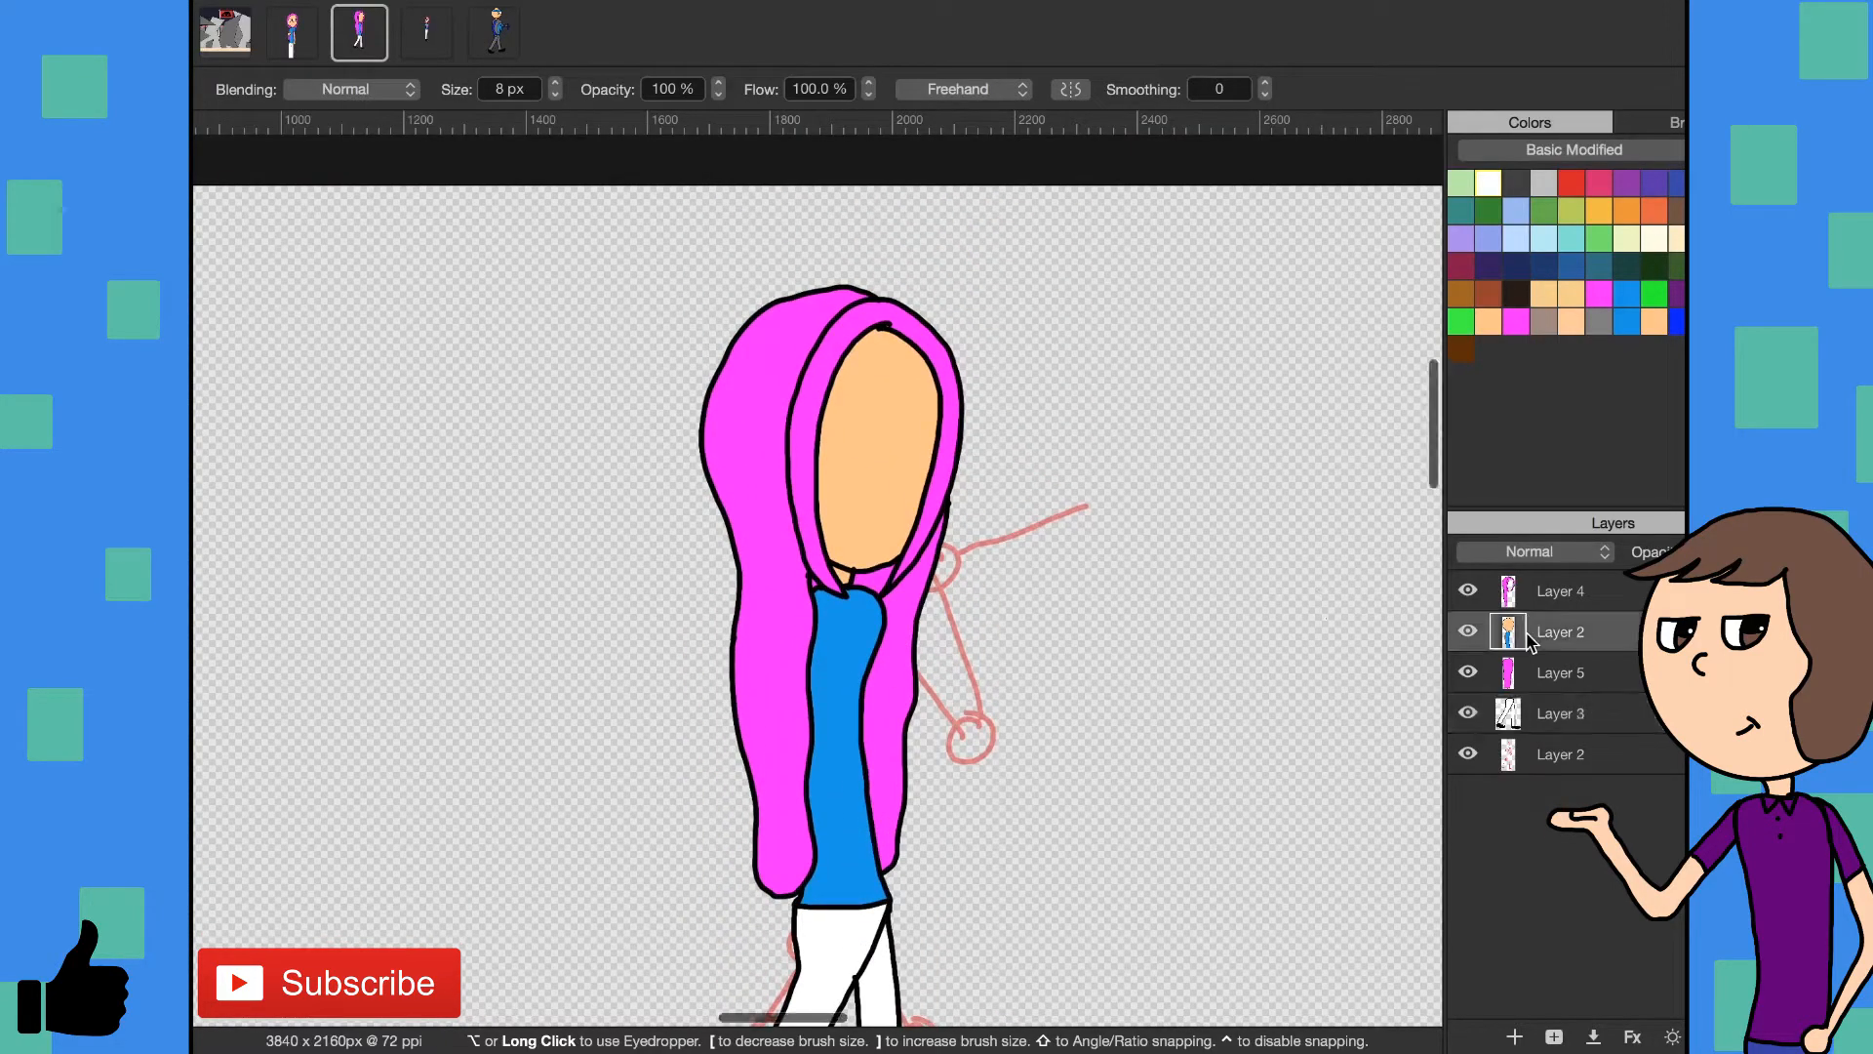
pyautogui.click(1516, 1037)
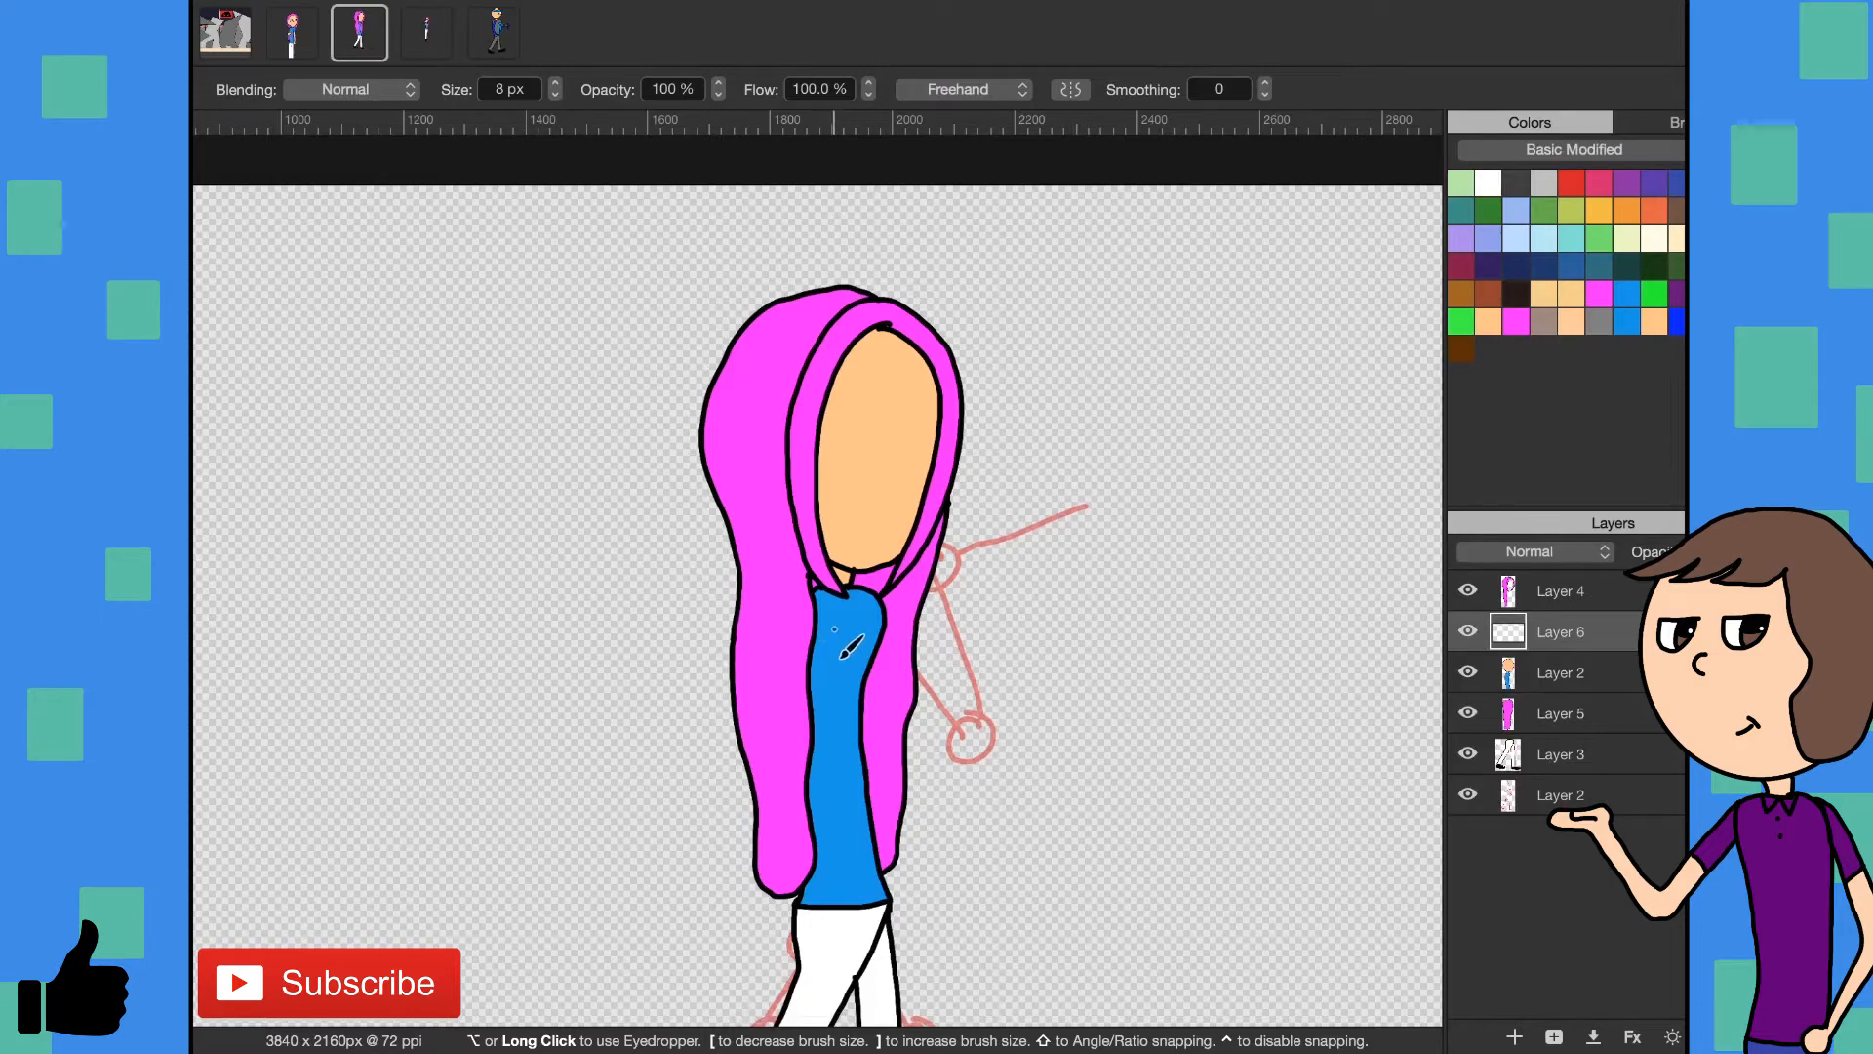
pyautogui.scroll(-5, 845, 648)
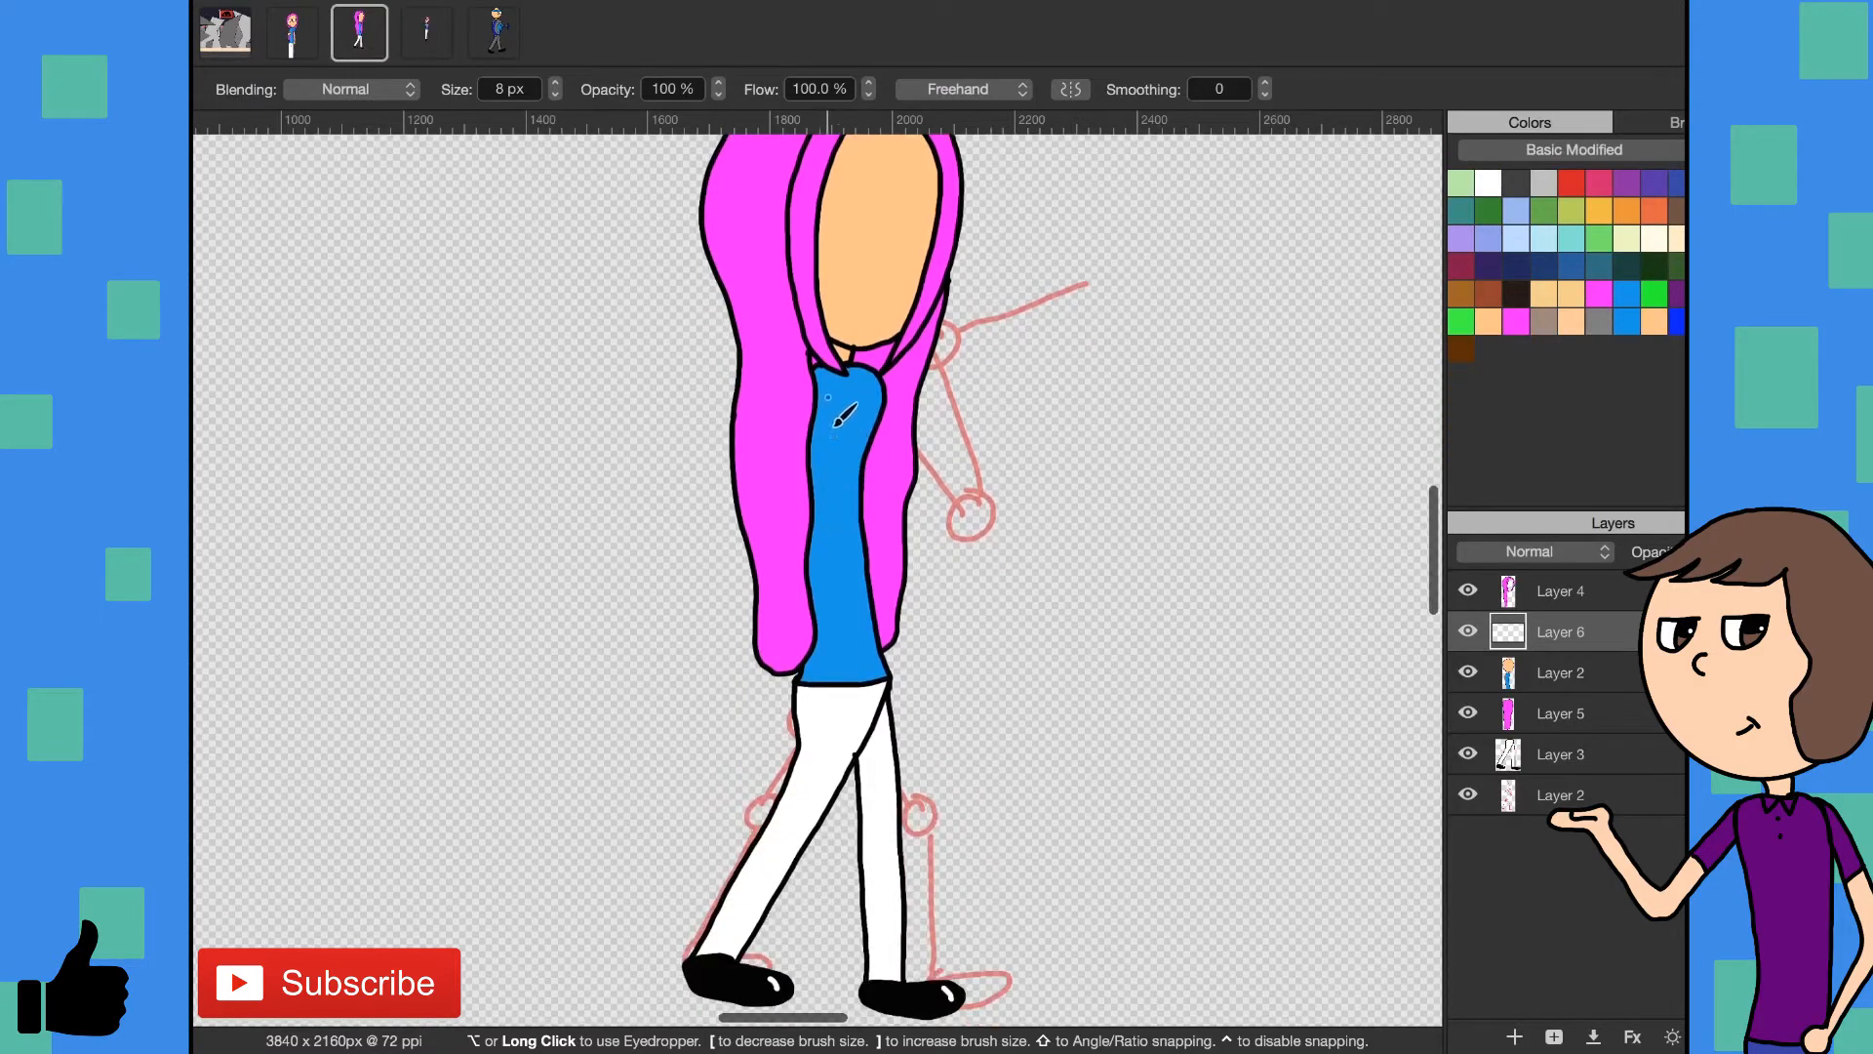
pyautogui.moveTo(836, 431)
pyautogui.mouseDown()
pyautogui.moveTo(826, 599)
pyautogui.moveTo(857, 661)
pyautogui.moveTo(810, 685)
pyautogui.mouseUp()
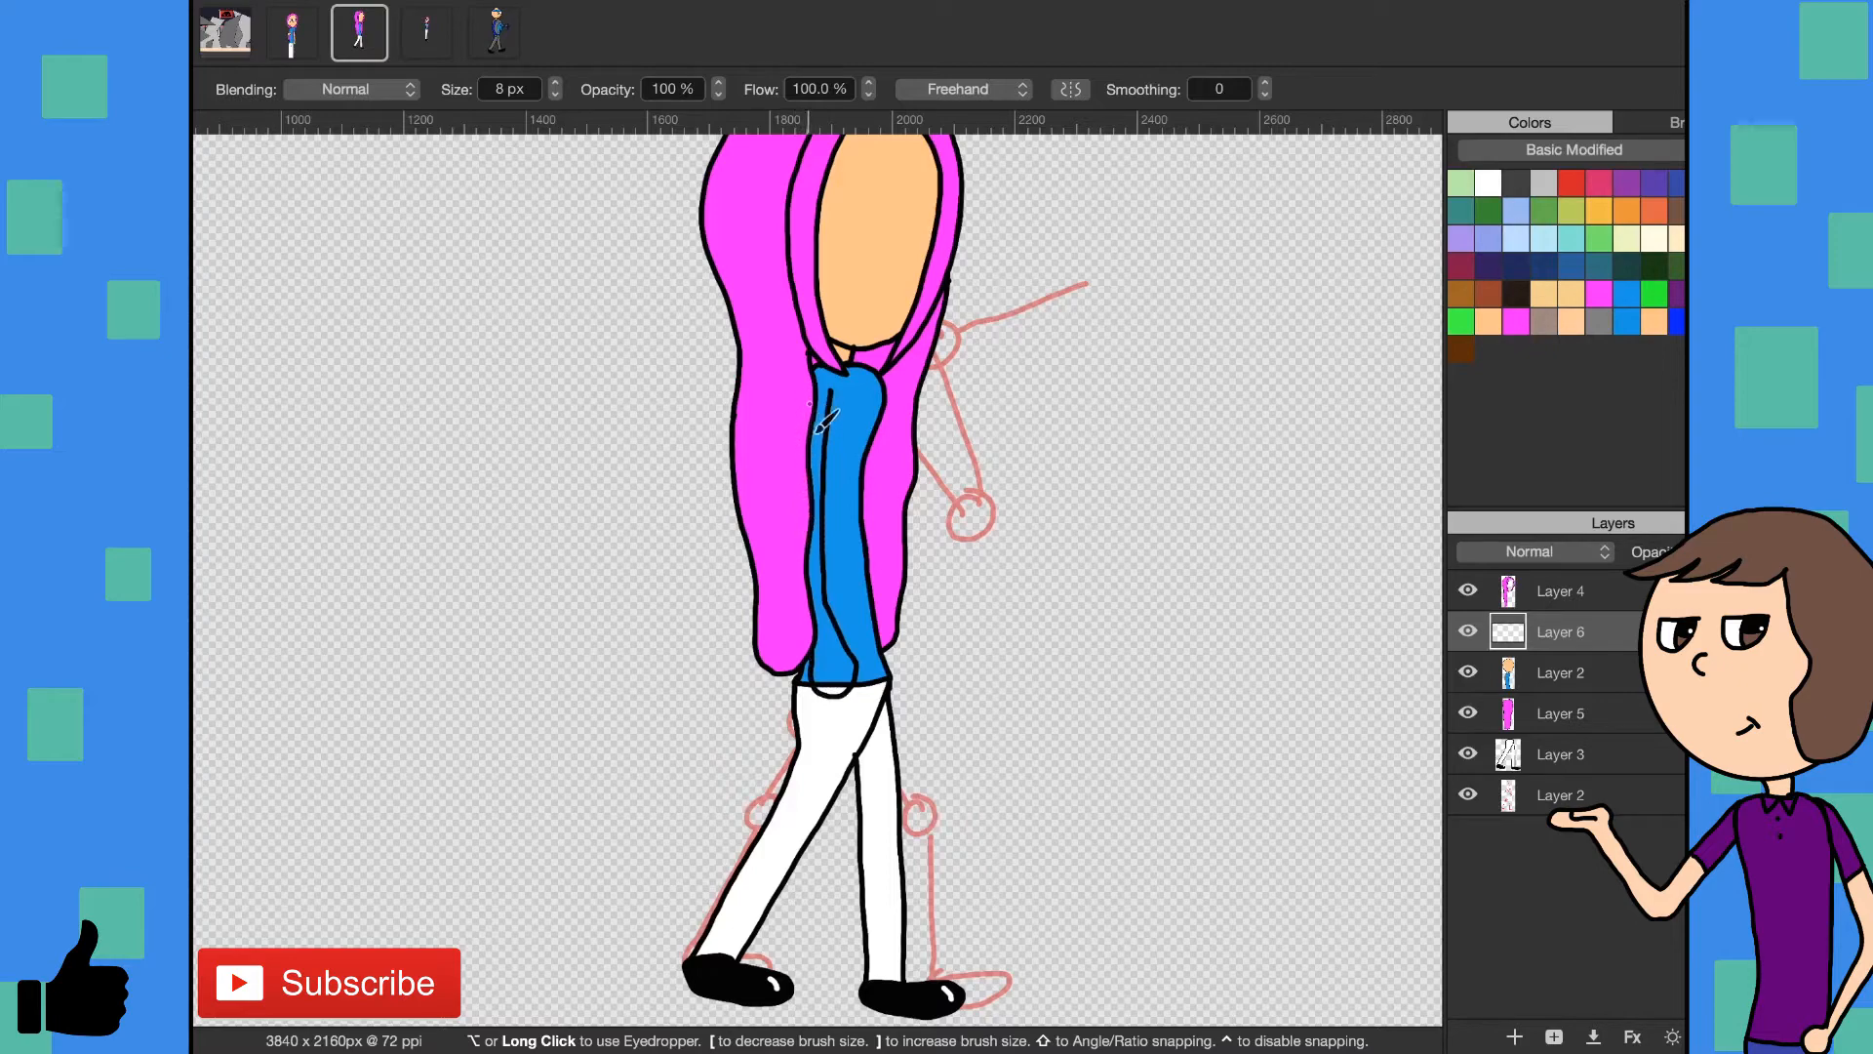
pyautogui.click(1468, 591)
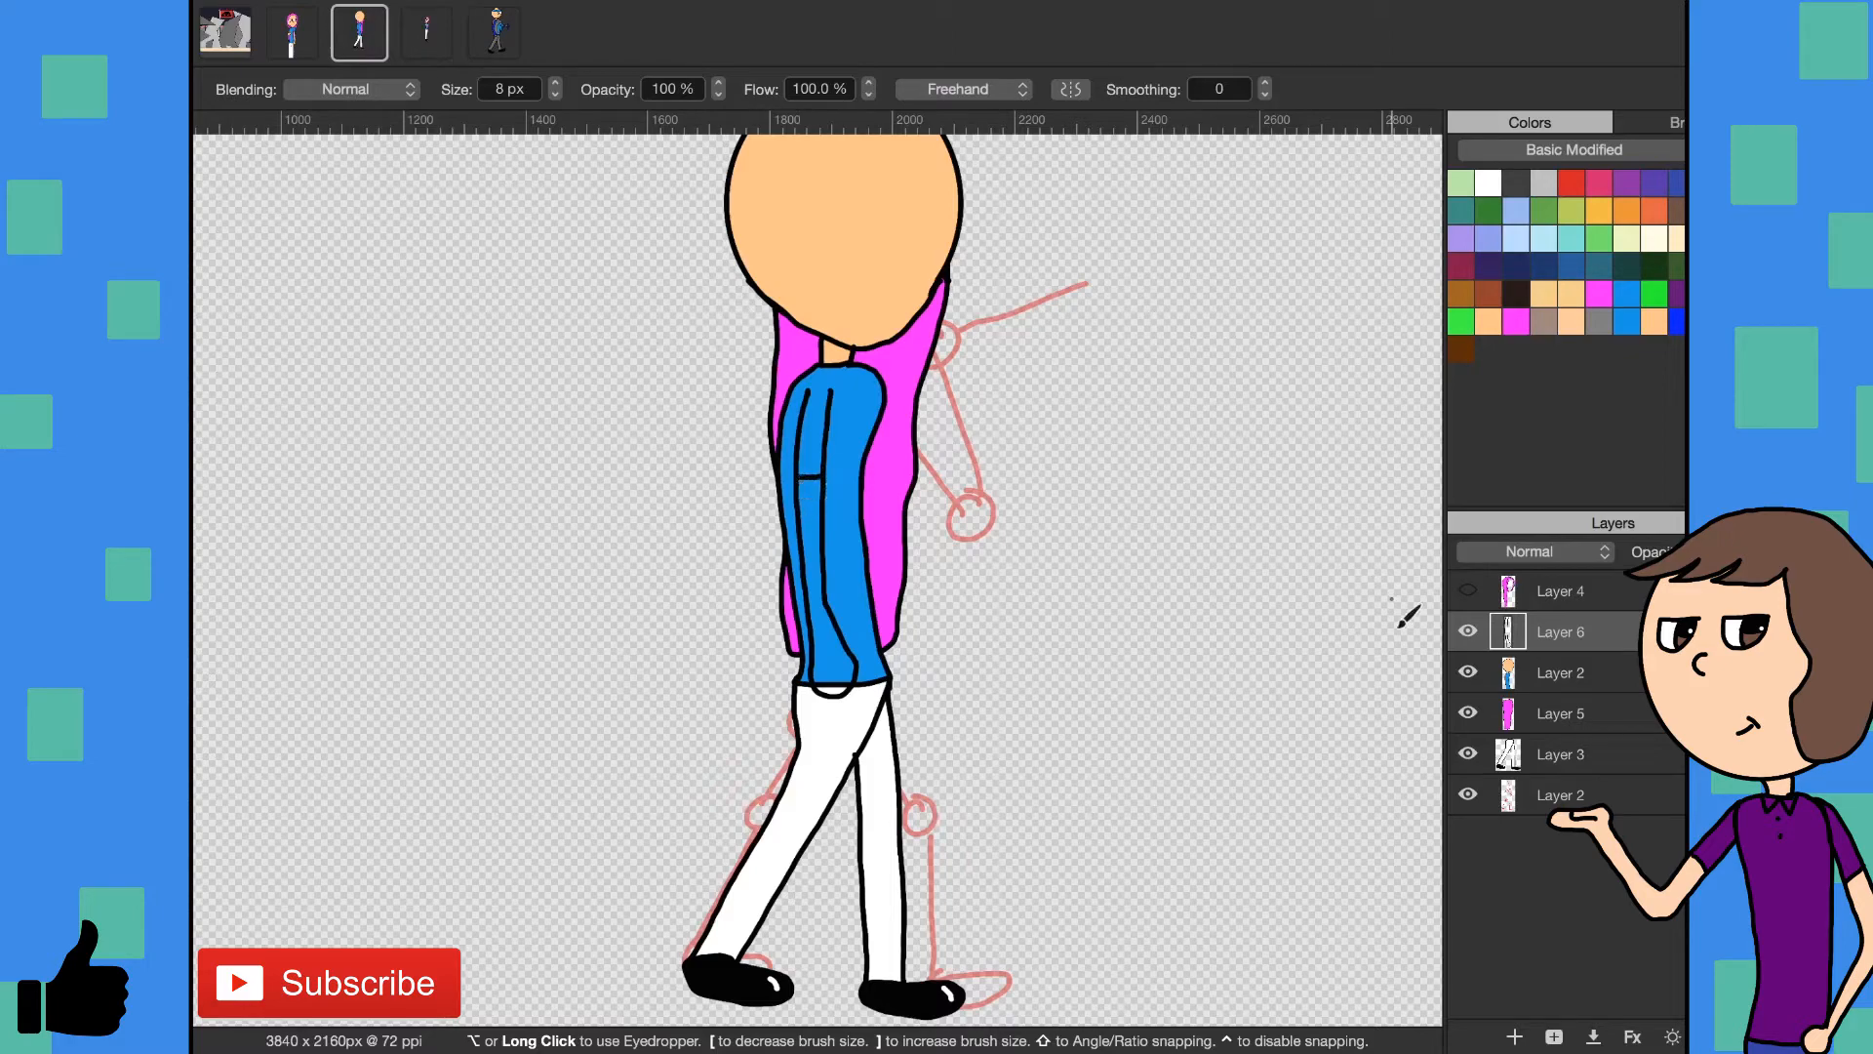
pyautogui.click(1469, 591)
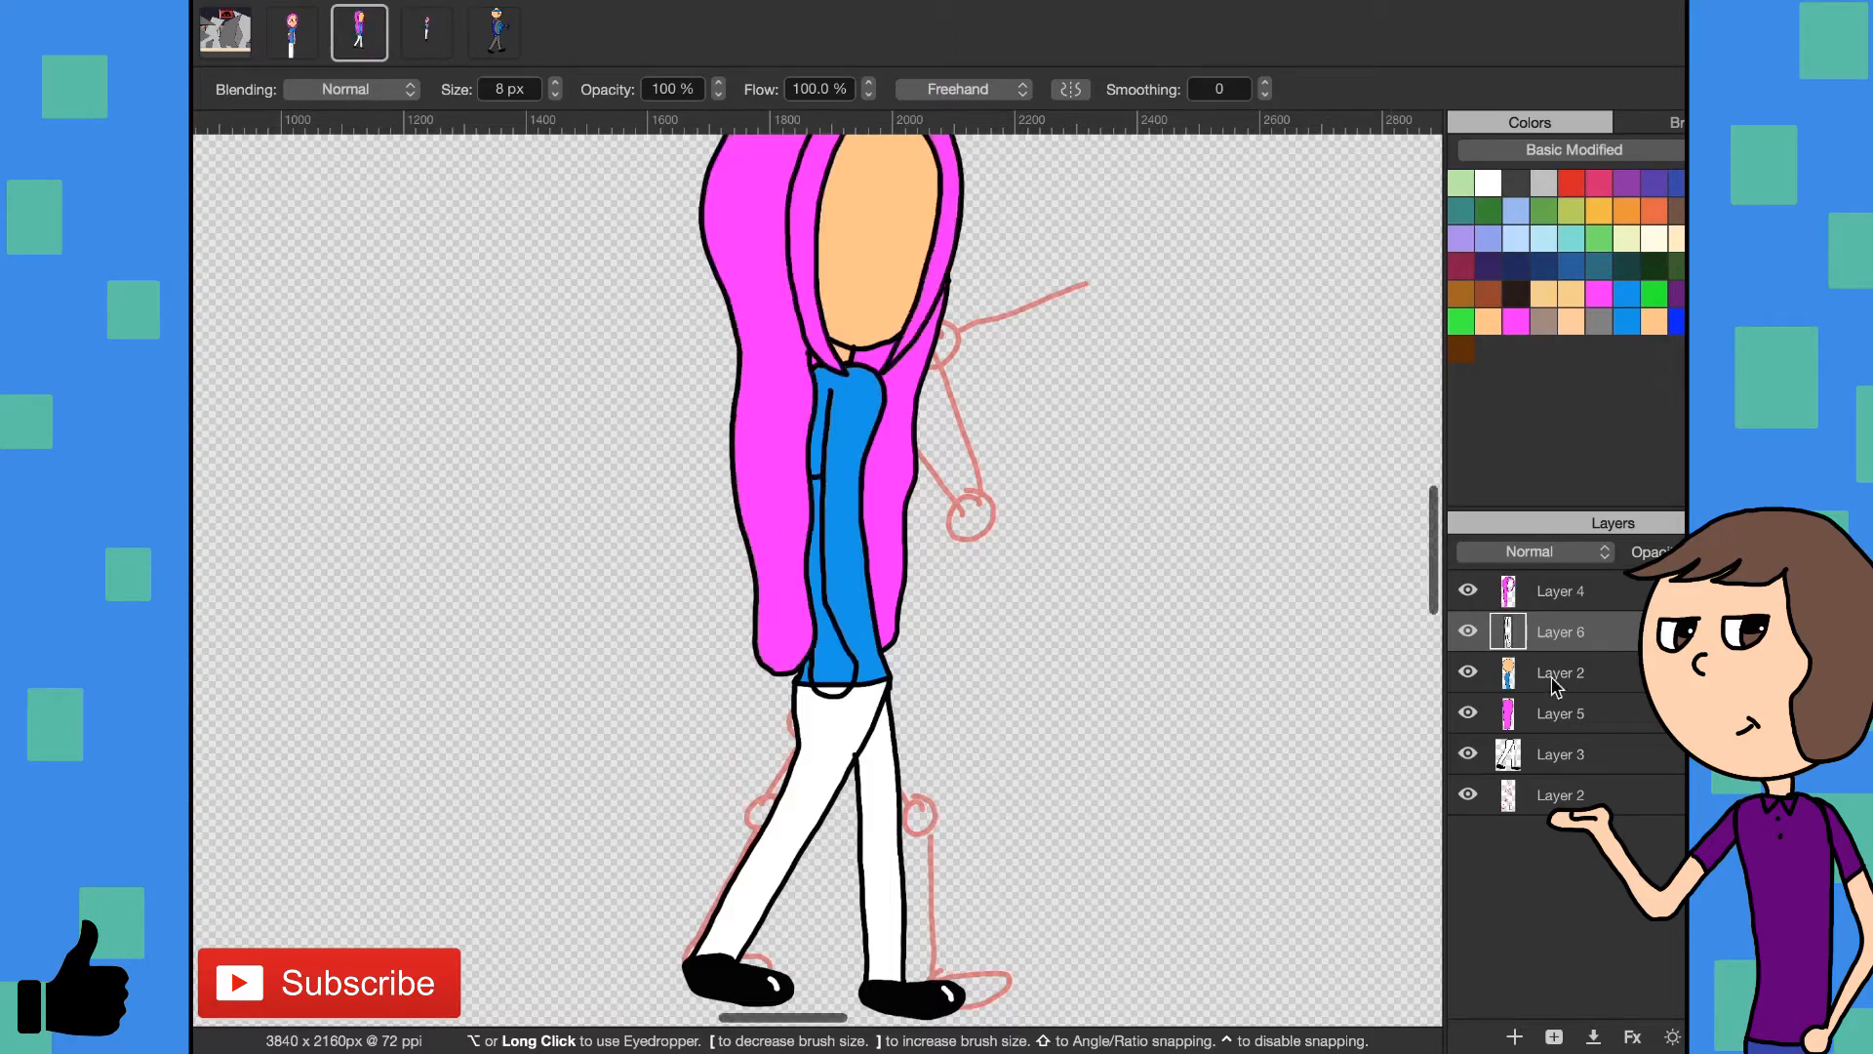
# - Move the red sketch layer to the top of the layer stack and add a new layer directly above Layer 5
pyautogui.moveTo(1557, 795); pyautogui.dragTo(1542, 585)
pyautogui.click(1523, 760)
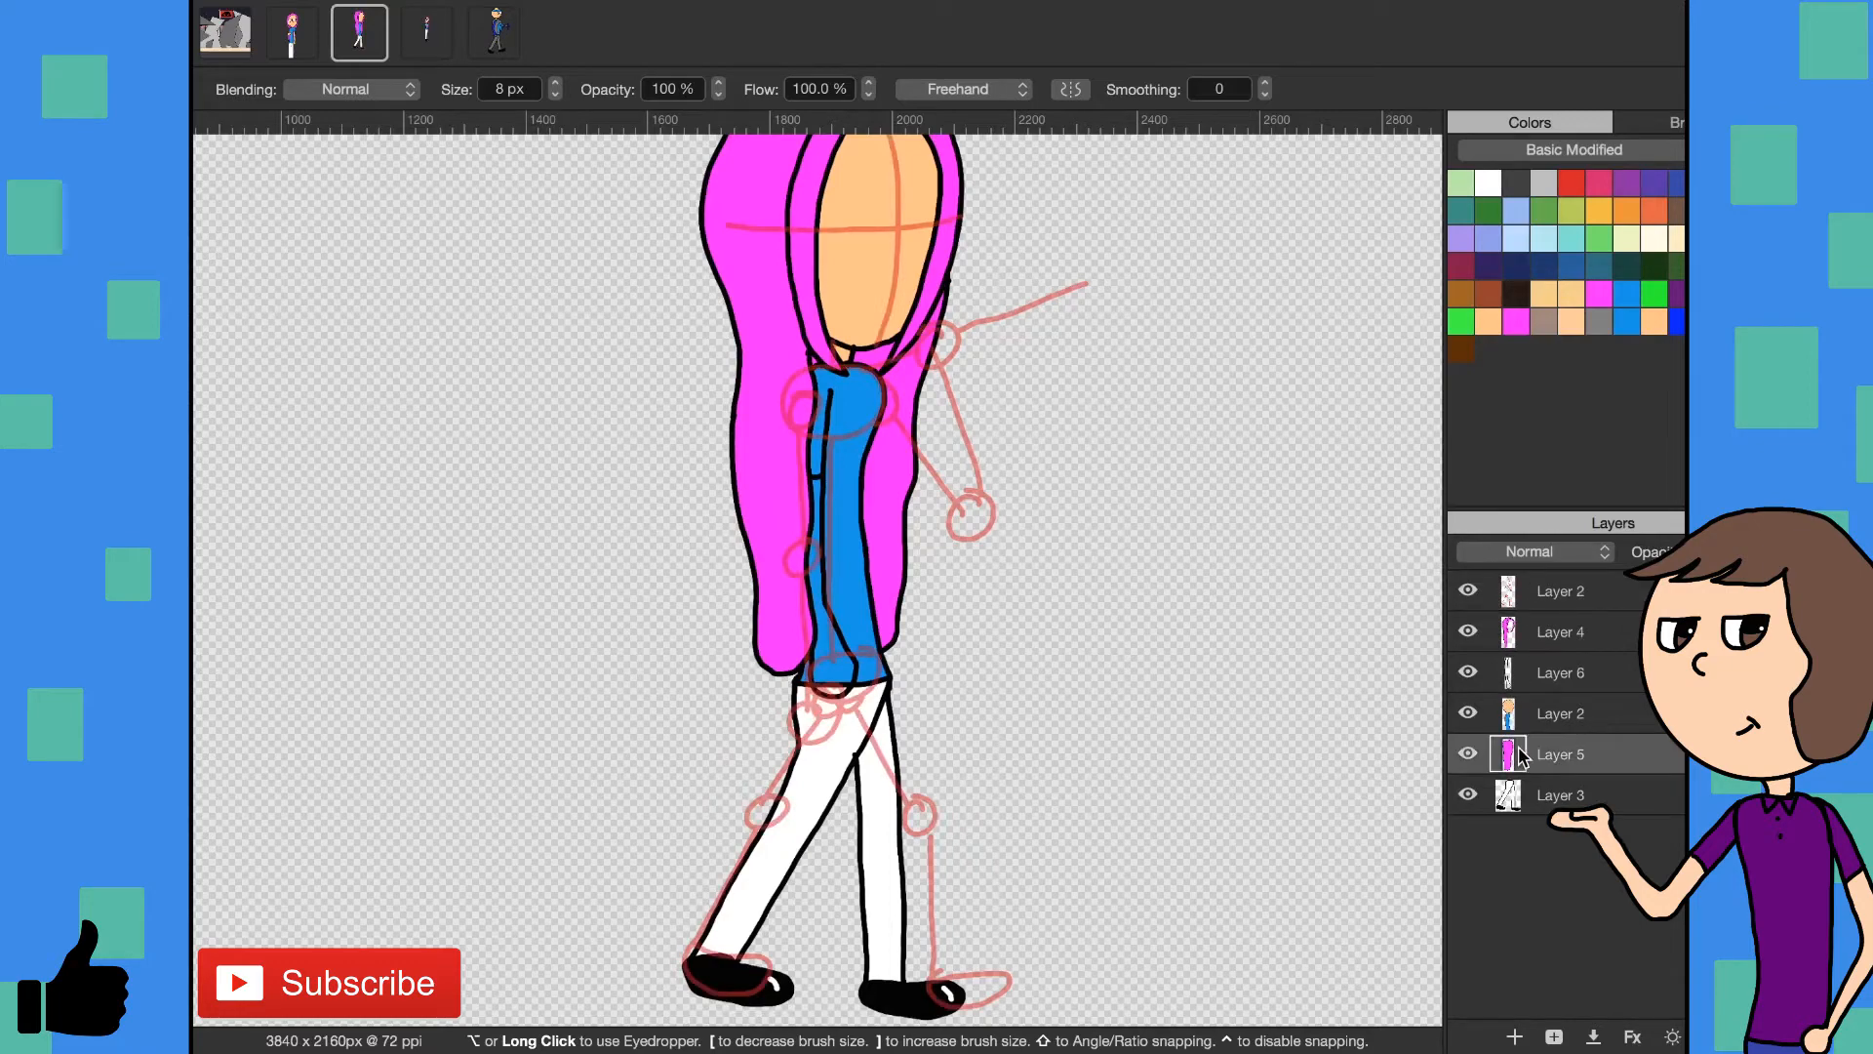
pyautogui.click(1516, 1038)
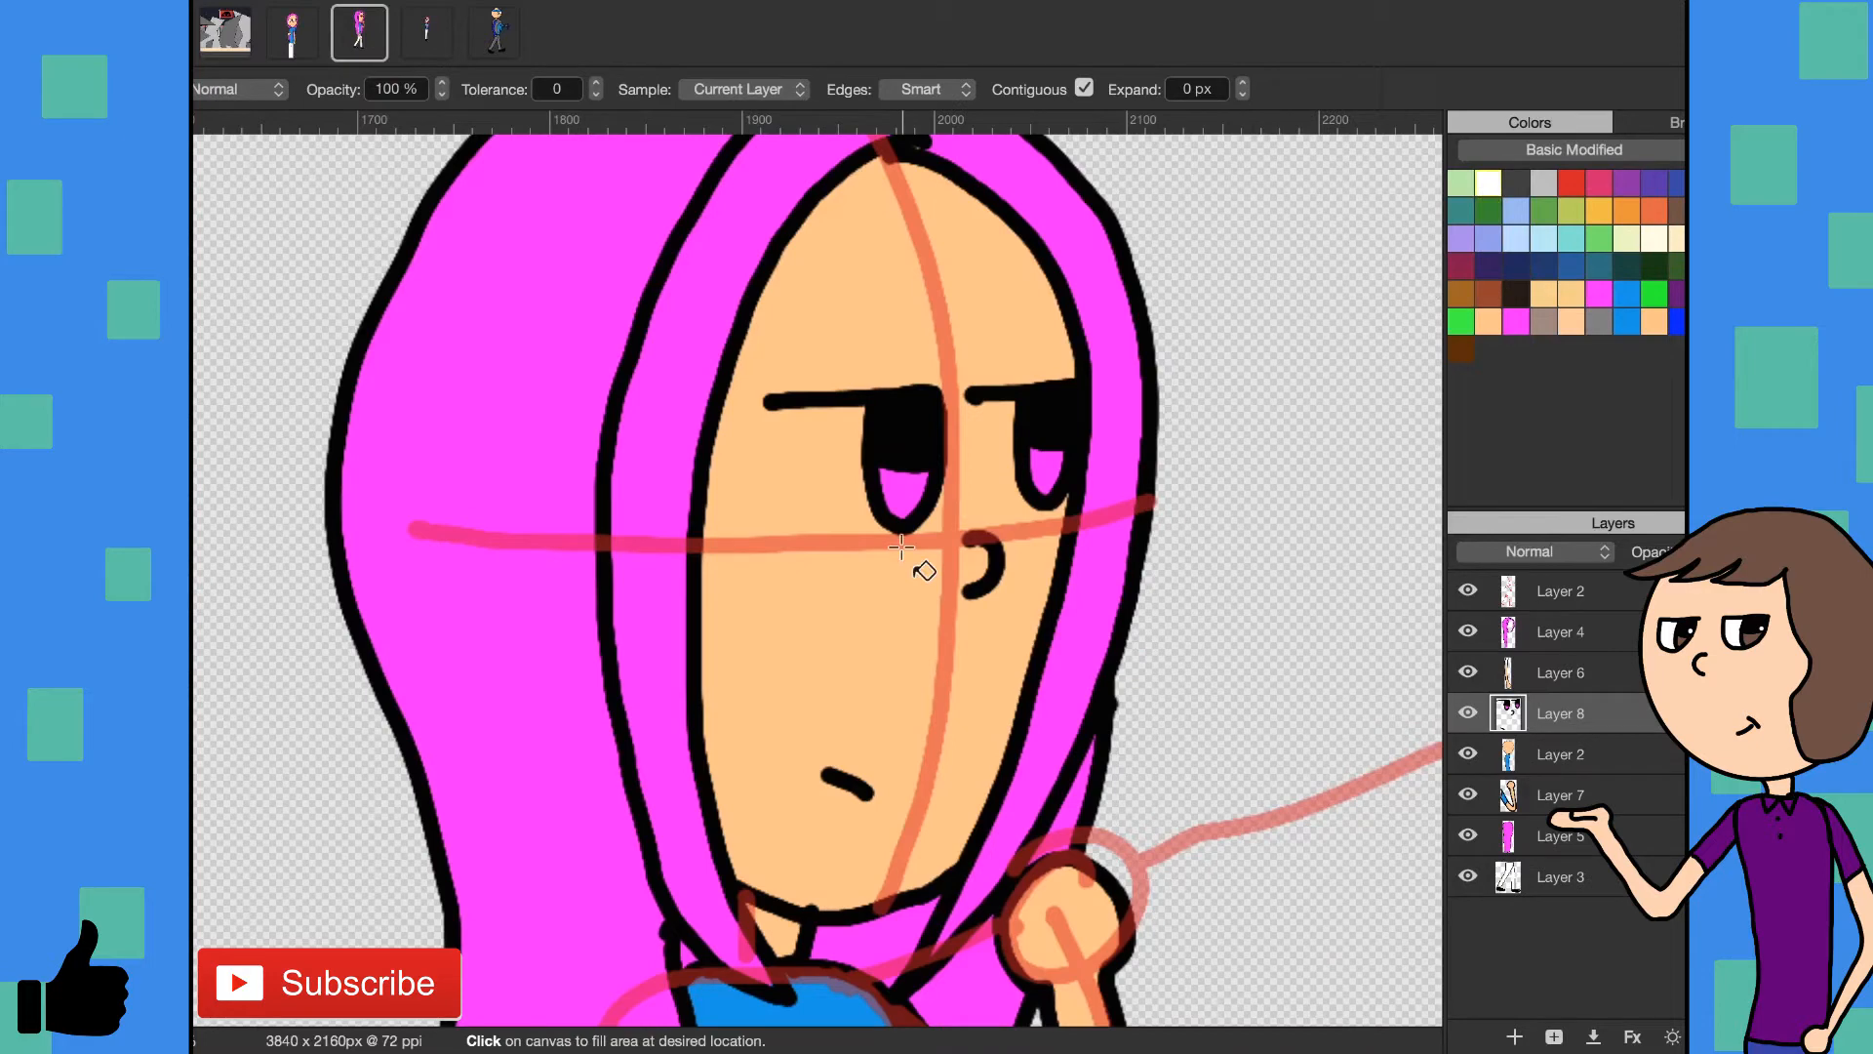
# - Paint a white highlight dot in each eye on Layer 8 with the 8 px brush
pyautogui.press('b')
pyautogui.click(930, 444)
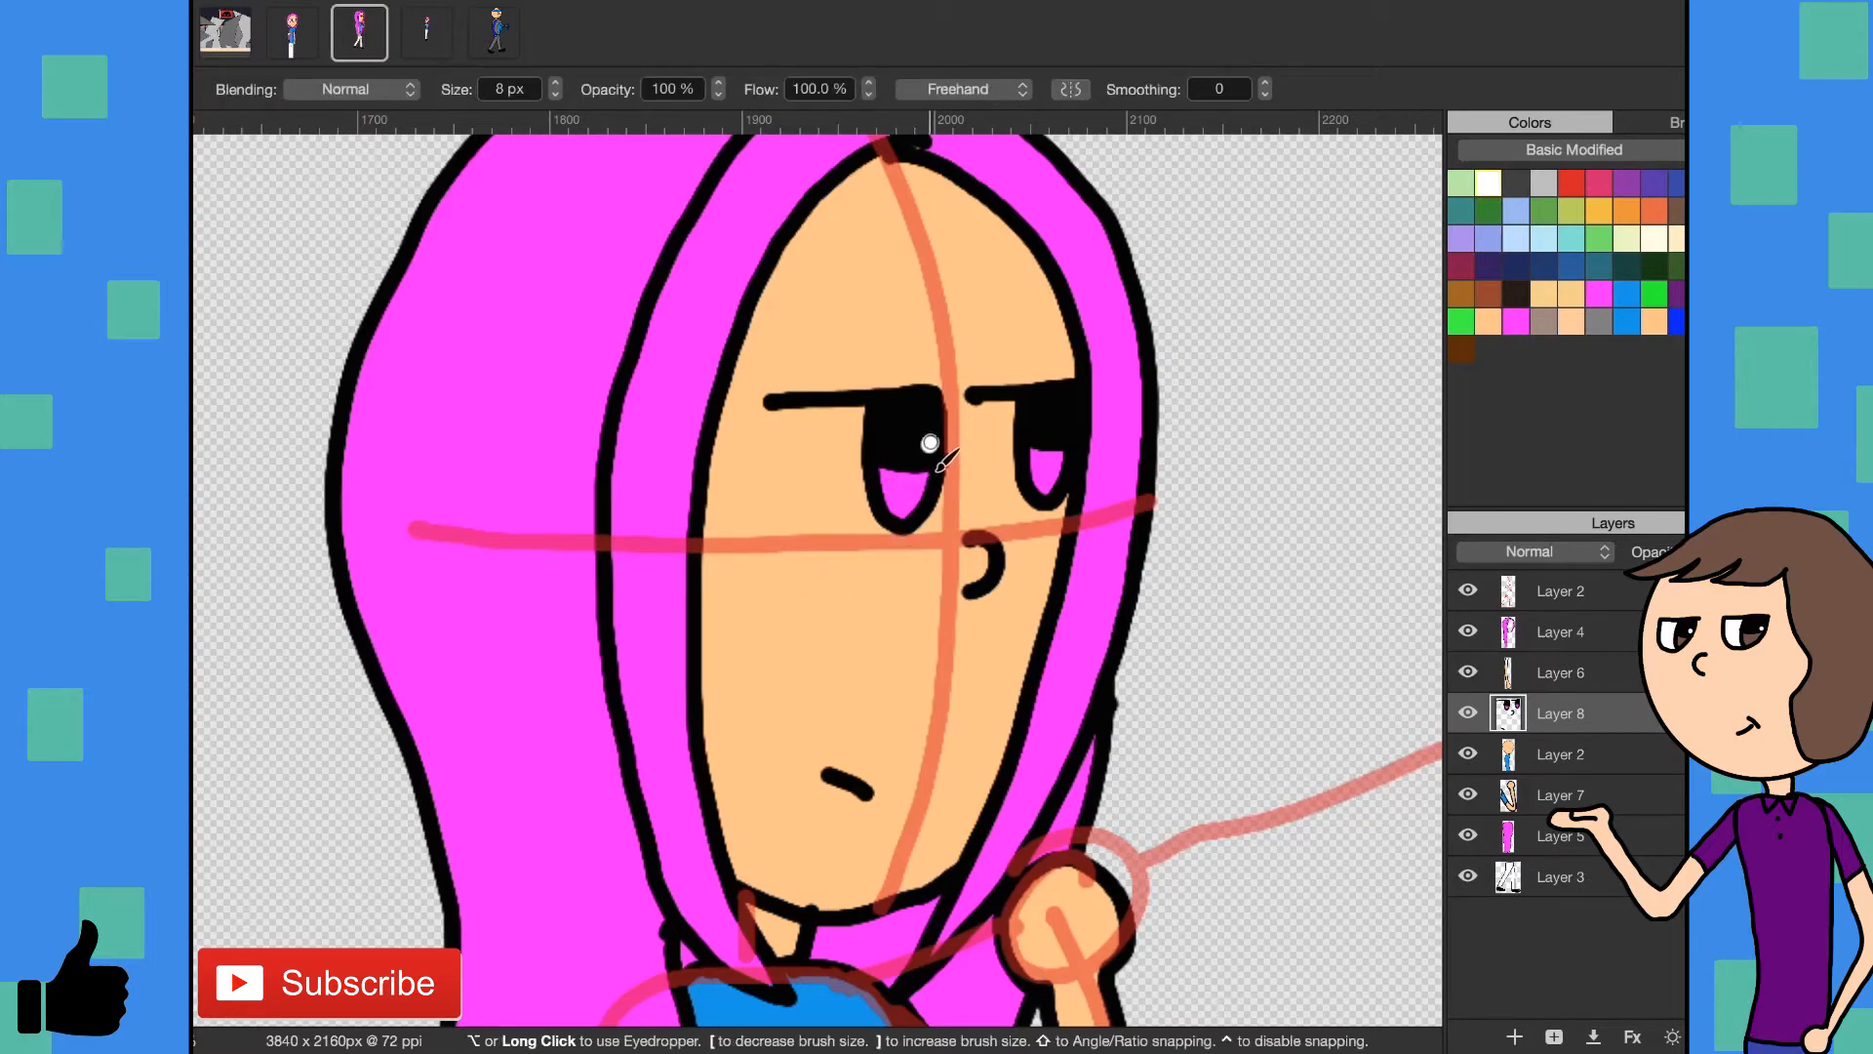
pyautogui.click(1065, 433)
# - Delete Layer 3 with the legs and add an empty layer at the bottom of the stack, below Layer 5
pyautogui.press('z')
pyautogui.moveTo(1043, 692)
pyautogui.mouseDown()
pyautogui.moveTo(894, 751)
pyautogui.moveTo(973, 805)
pyautogui.mouseUp()
pyautogui.scroll(-4, 856, 801)
pyautogui.scroll(-3, 857, 801)
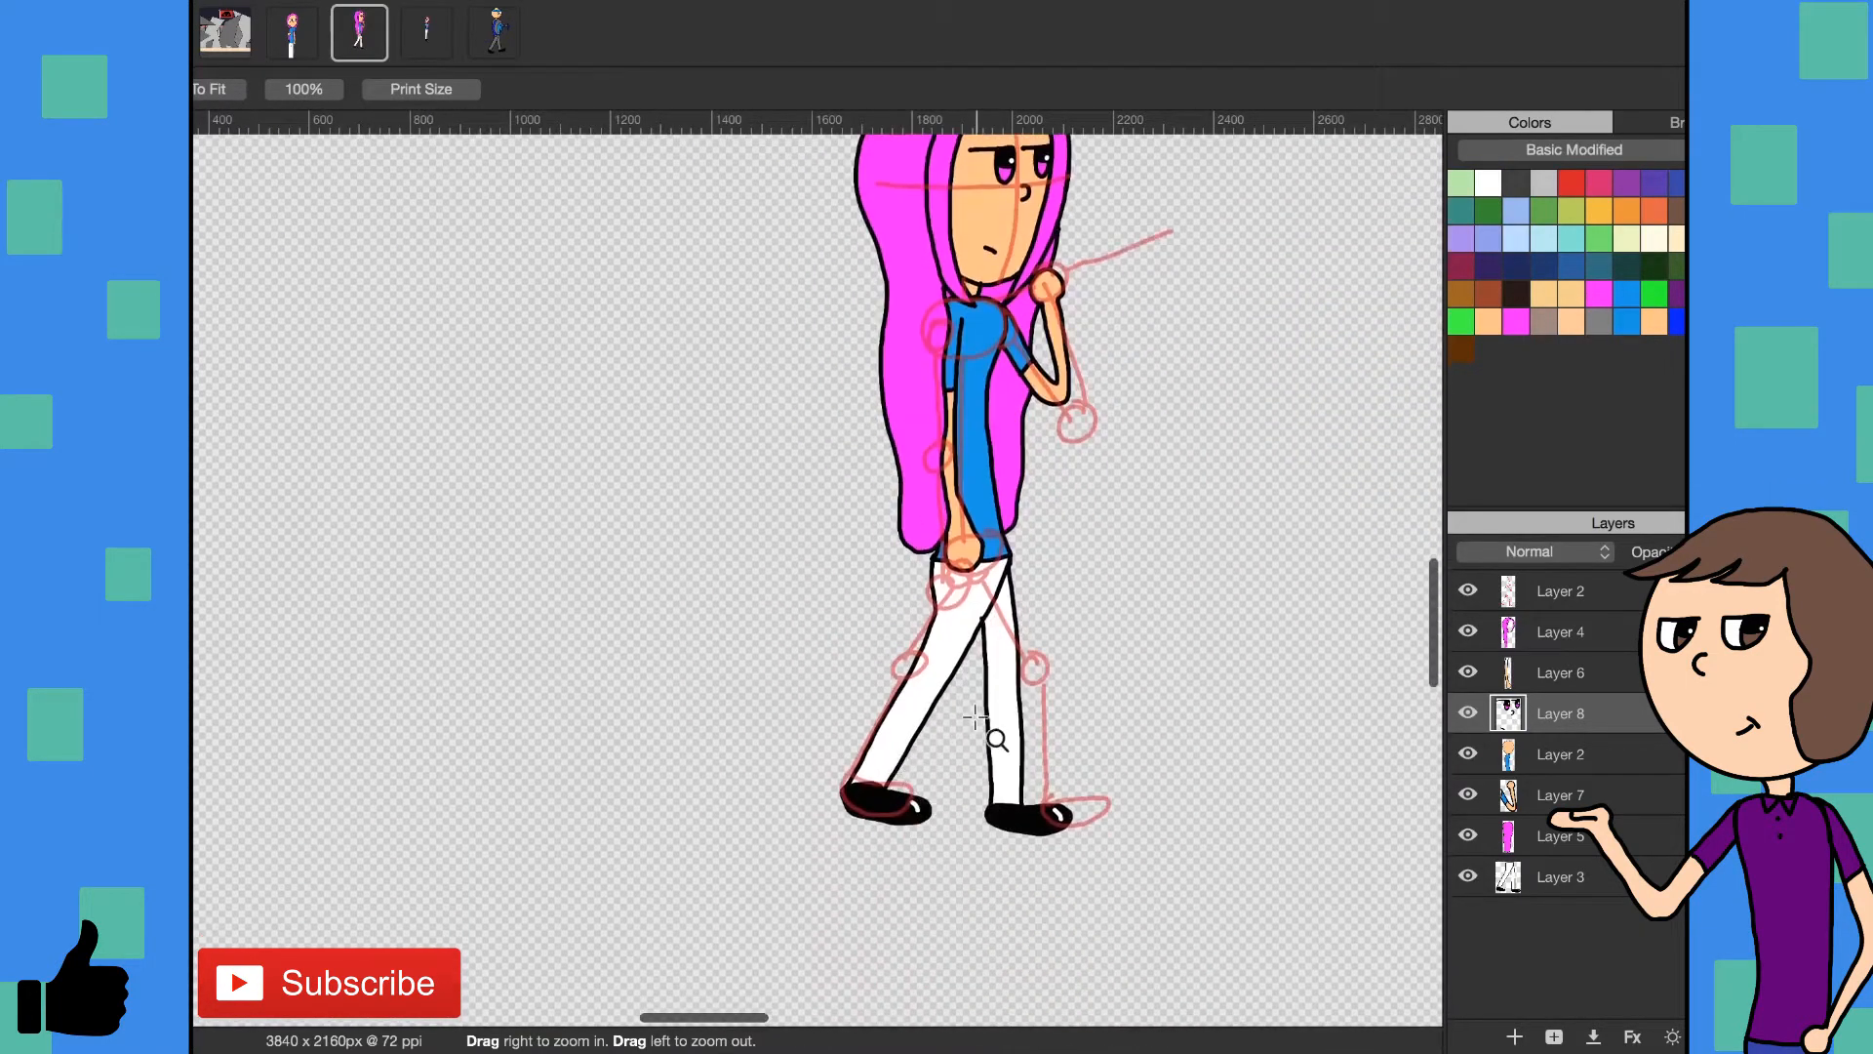
pyautogui.scroll(3, 1091, 656)
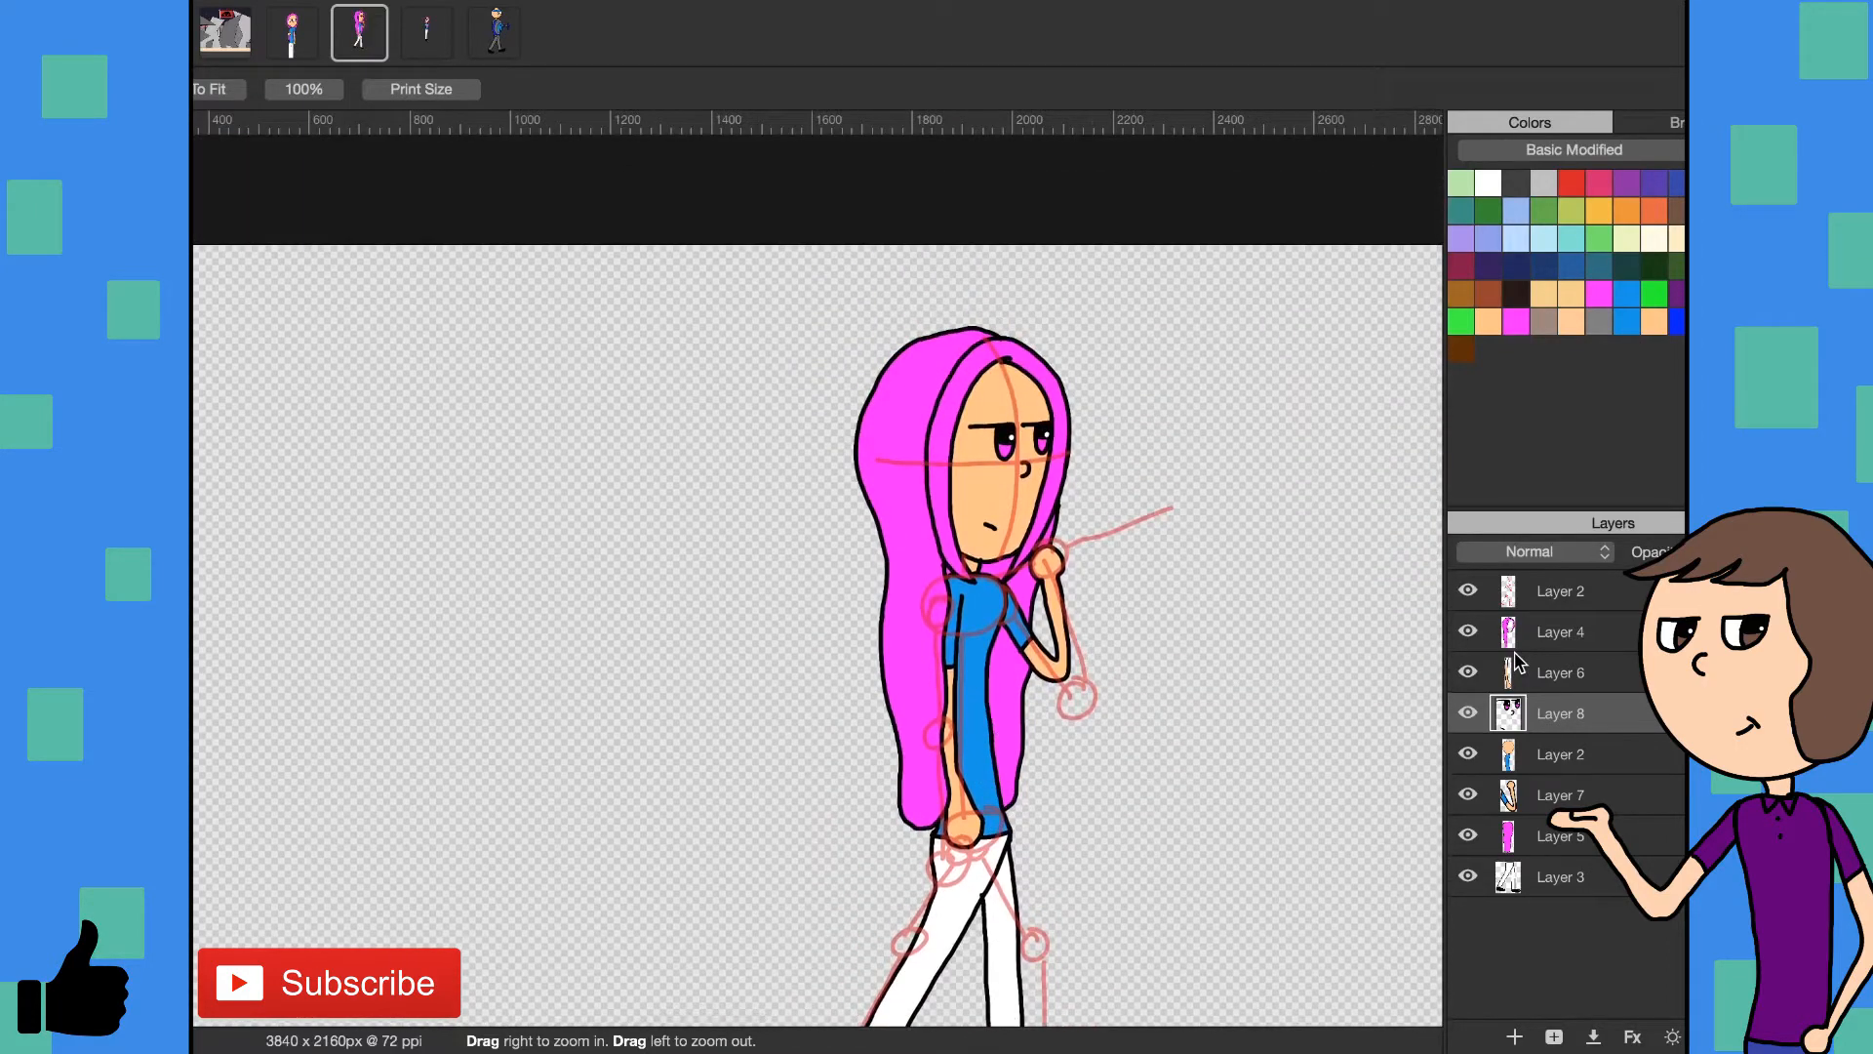
pyautogui.scroll(-5, 718, 722)
pyautogui.hscroll(5, 718, 722)
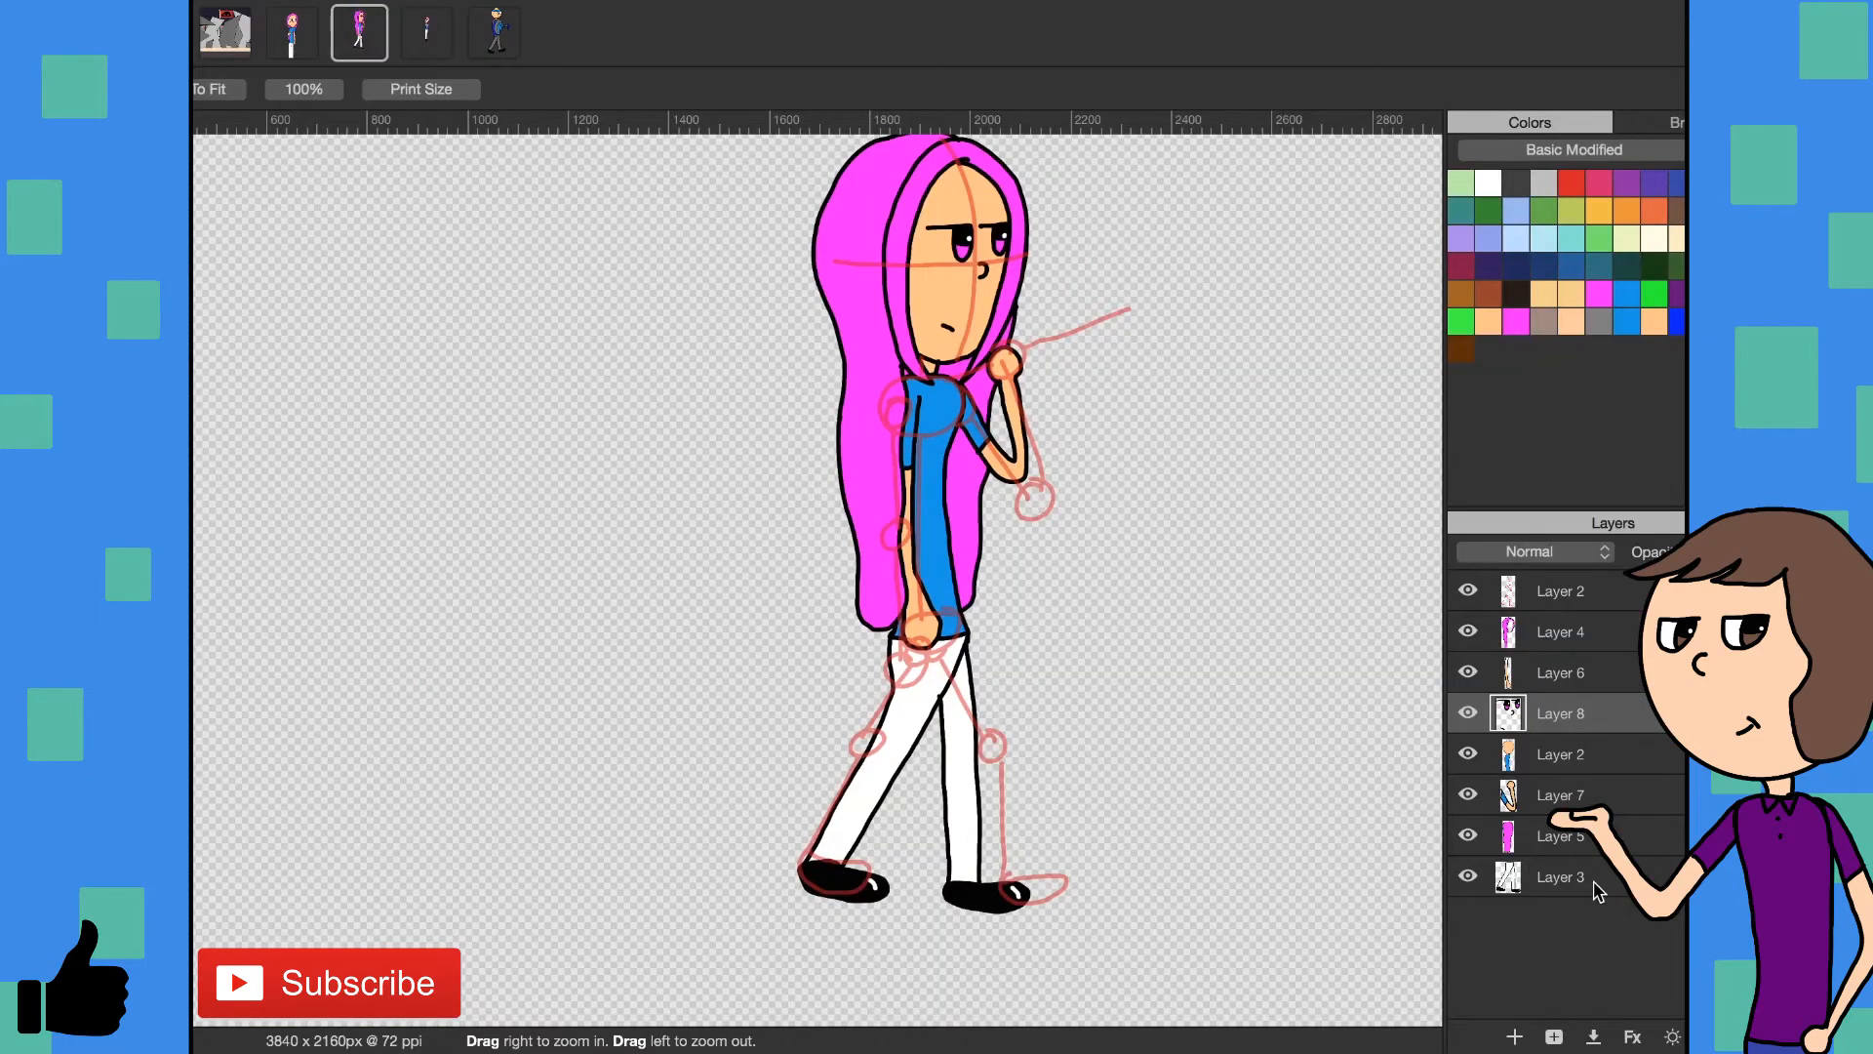
pyautogui.click(1597, 881)
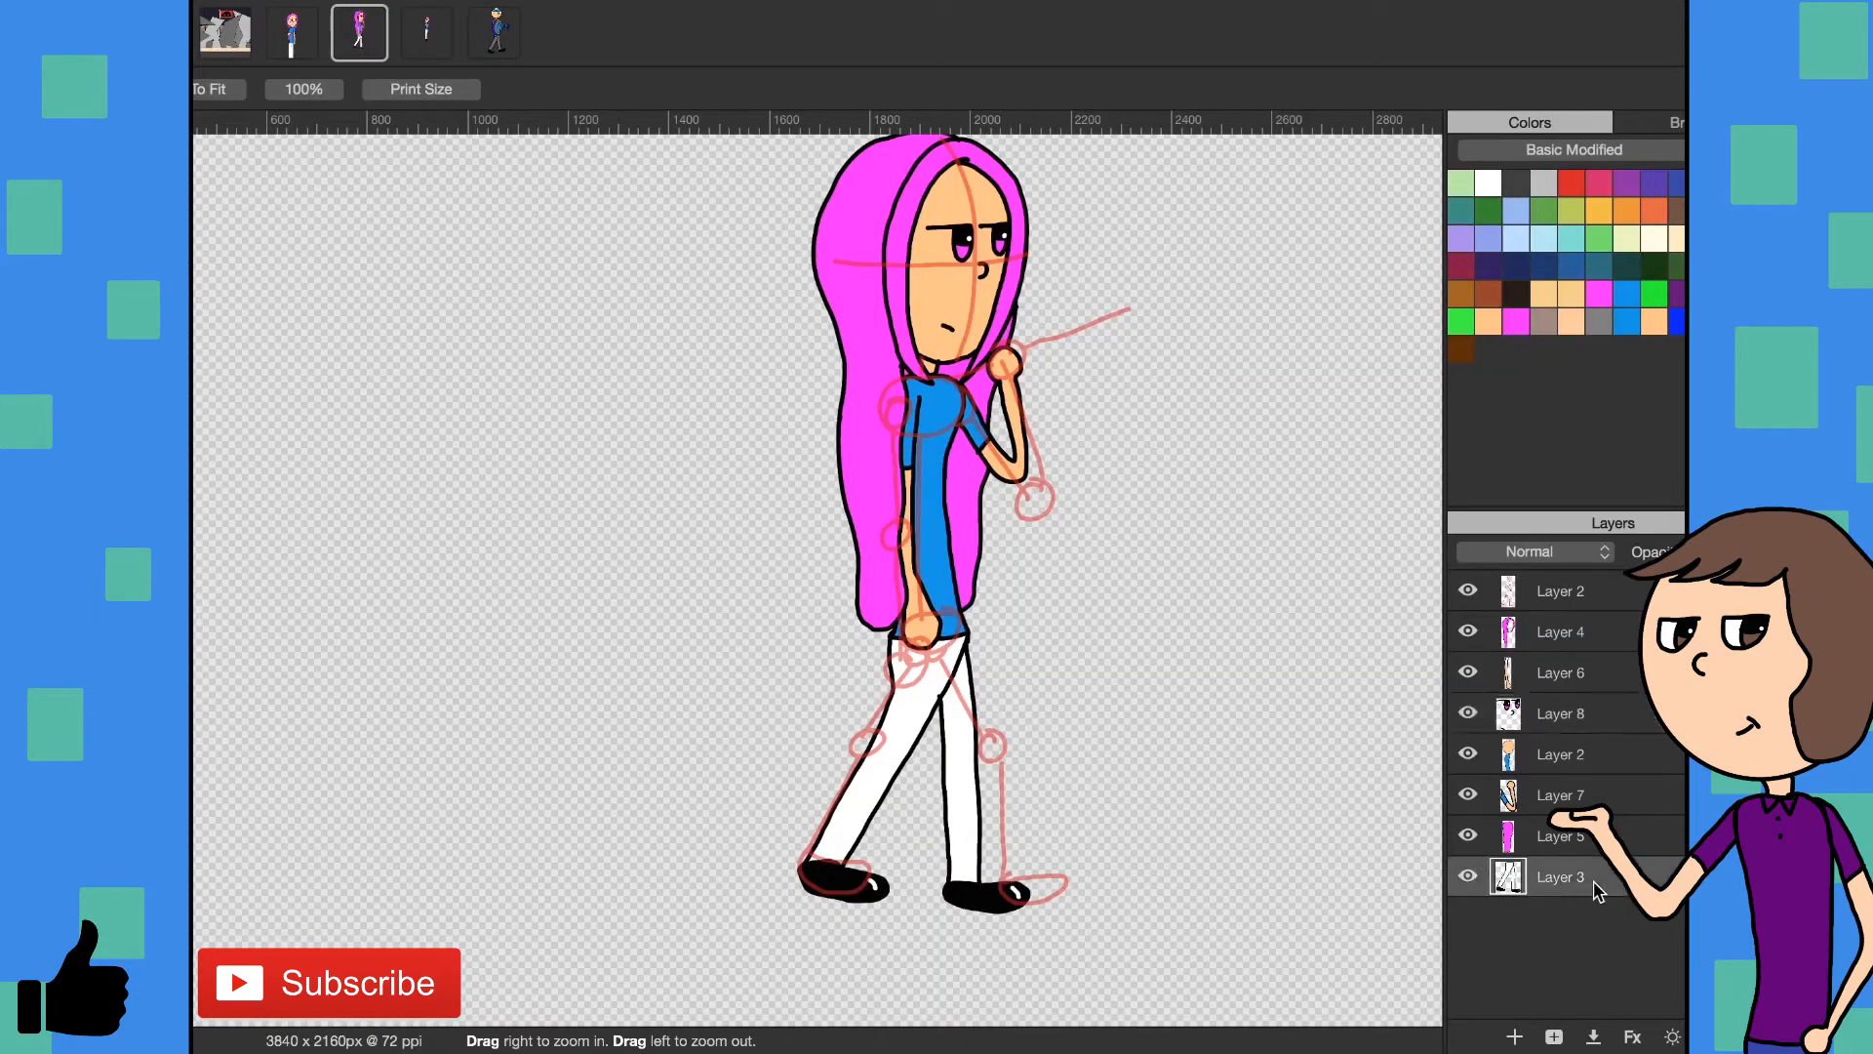
pyautogui.press('Delete')
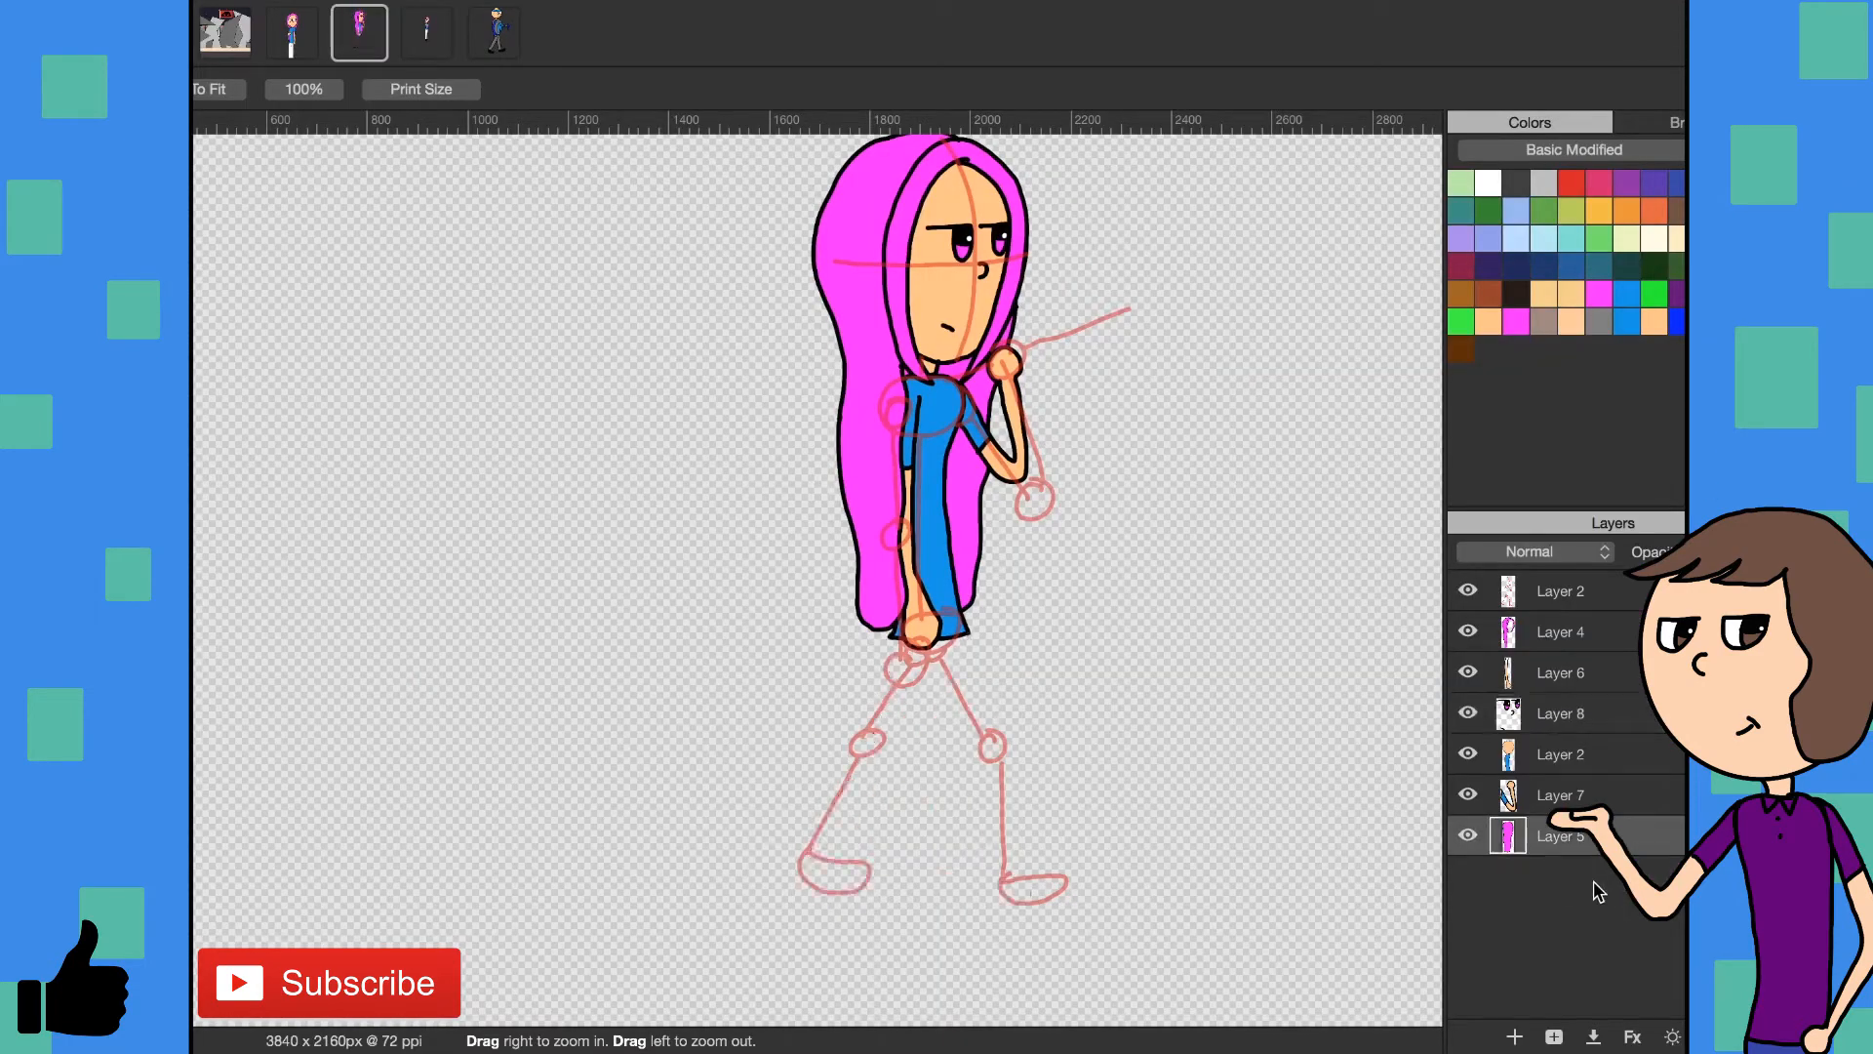
pyautogui.click(1515, 1037)
pyautogui.moveTo(1541, 845); pyautogui.dragTo(1536, 890)
# - Outline the rear trouser leg and its shoe in black on the bottom Layer 8 with the 8 px brush
pyautogui.press('b')
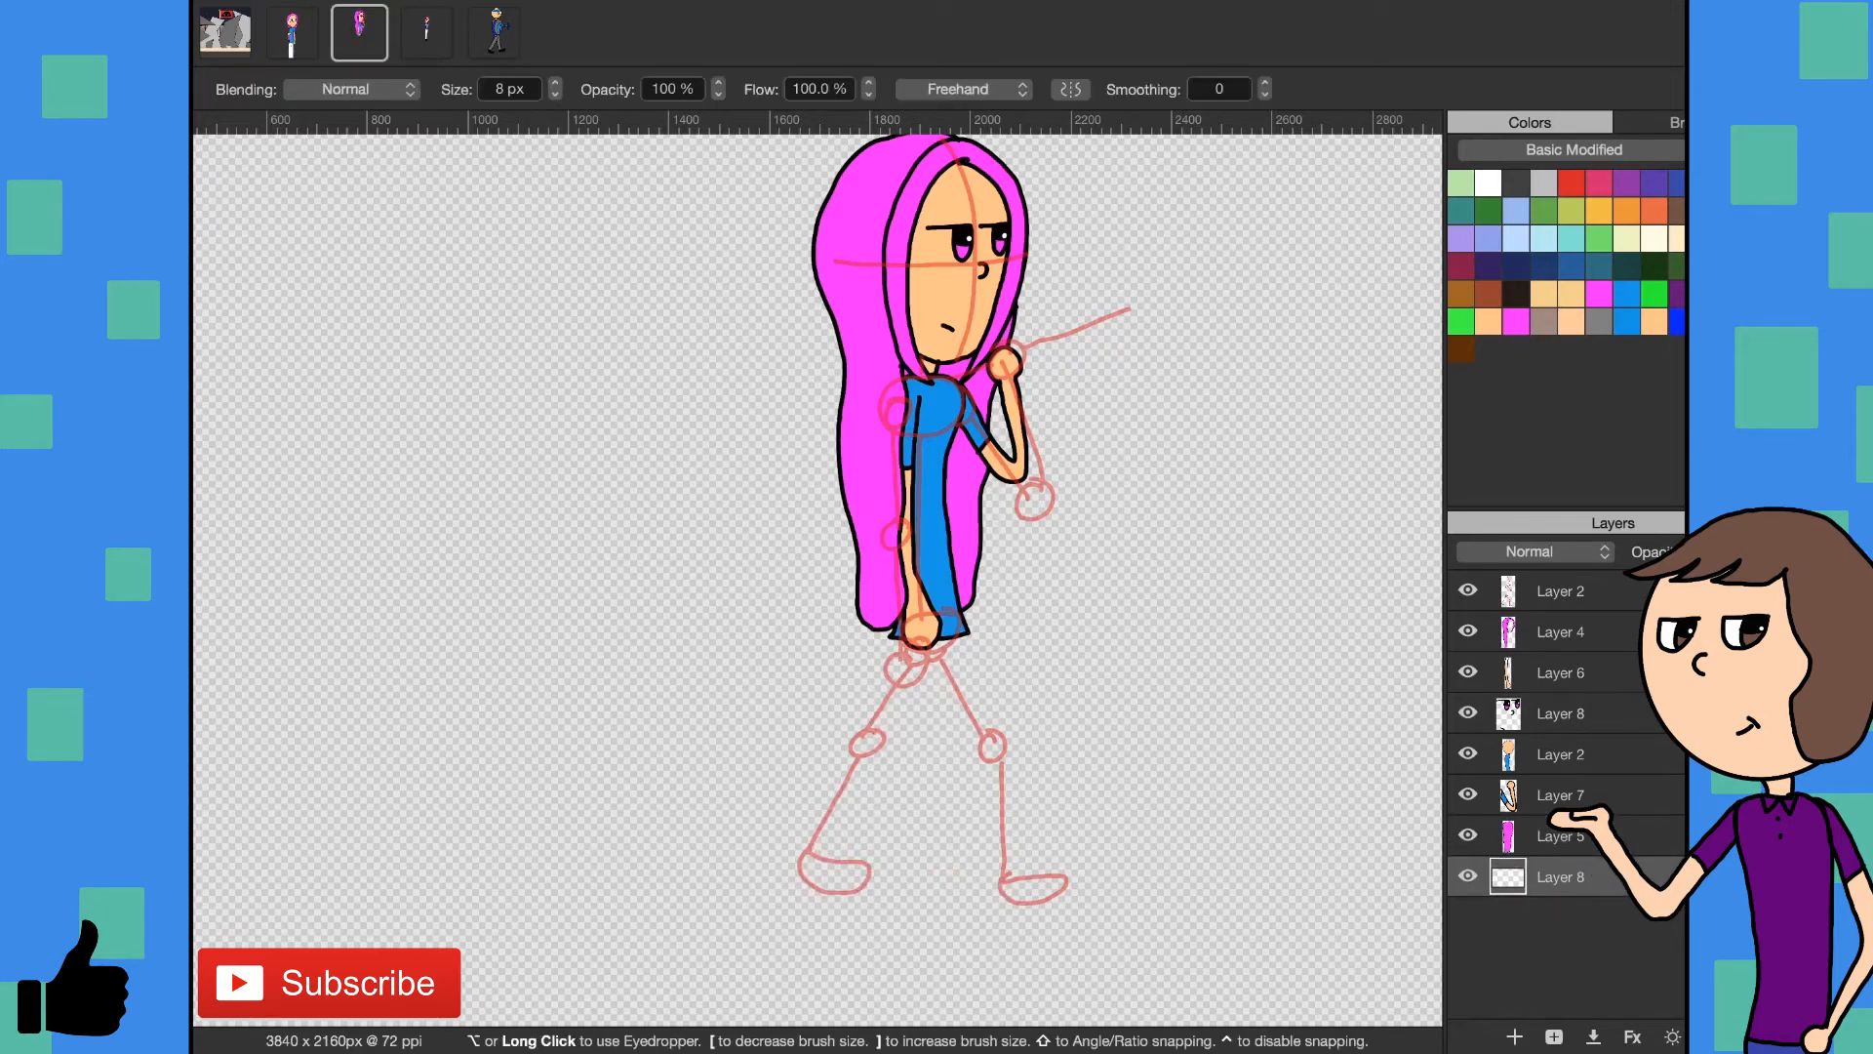
pyautogui.press('z')
pyautogui.moveTo(939, 701)
pyautogui.mouseDown()
pyautogui.moveTo(976, 689)
pyautogui.moveTo(1014, 707)
pyautogui.mouseUp()
pyautogui.scroll(-8, 935, 714)
pyautogui.scroll(2, 953, 544)
pyautogui.press('b')
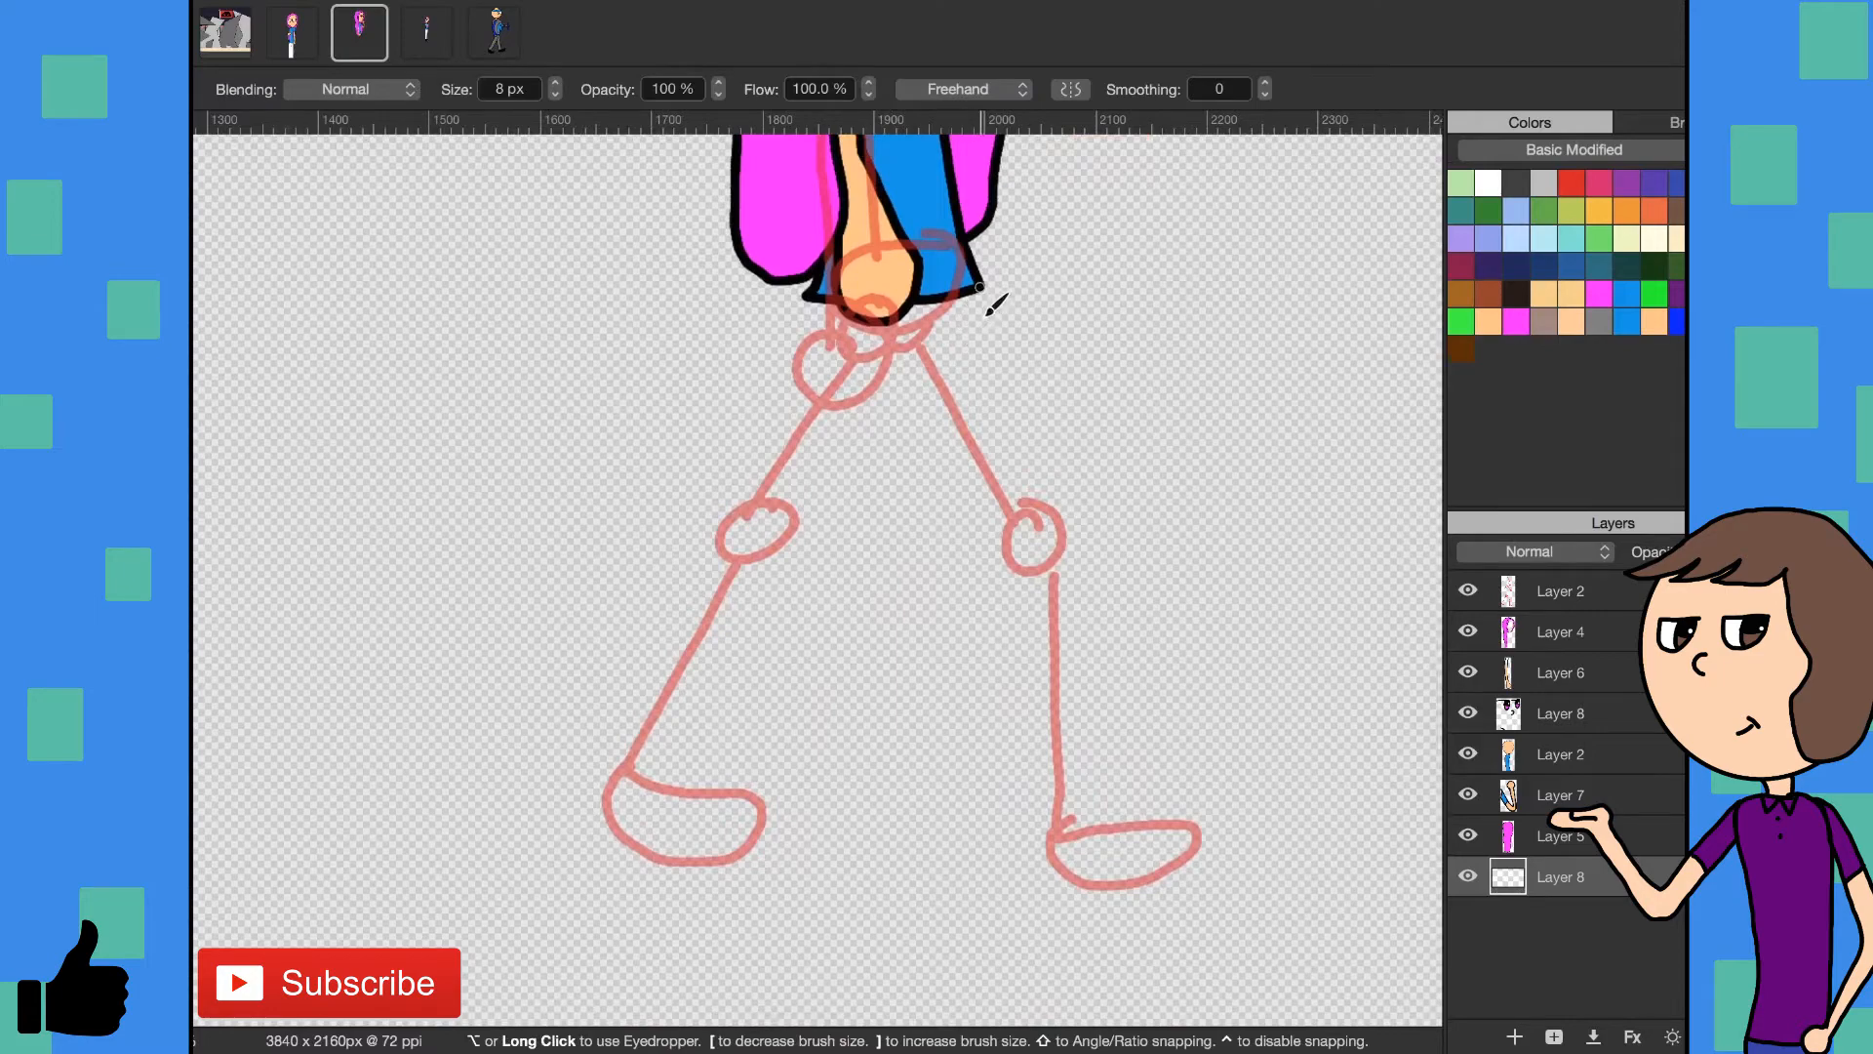
pyautogui.moveTo(981, 286)
pyautogui.mouseDown()
pyautogui.moveTo(725, 756)
pyautogui.moveTo(732, 784)
pyautogui.moveTo(667, 854)
pyautogui.mouseUp()
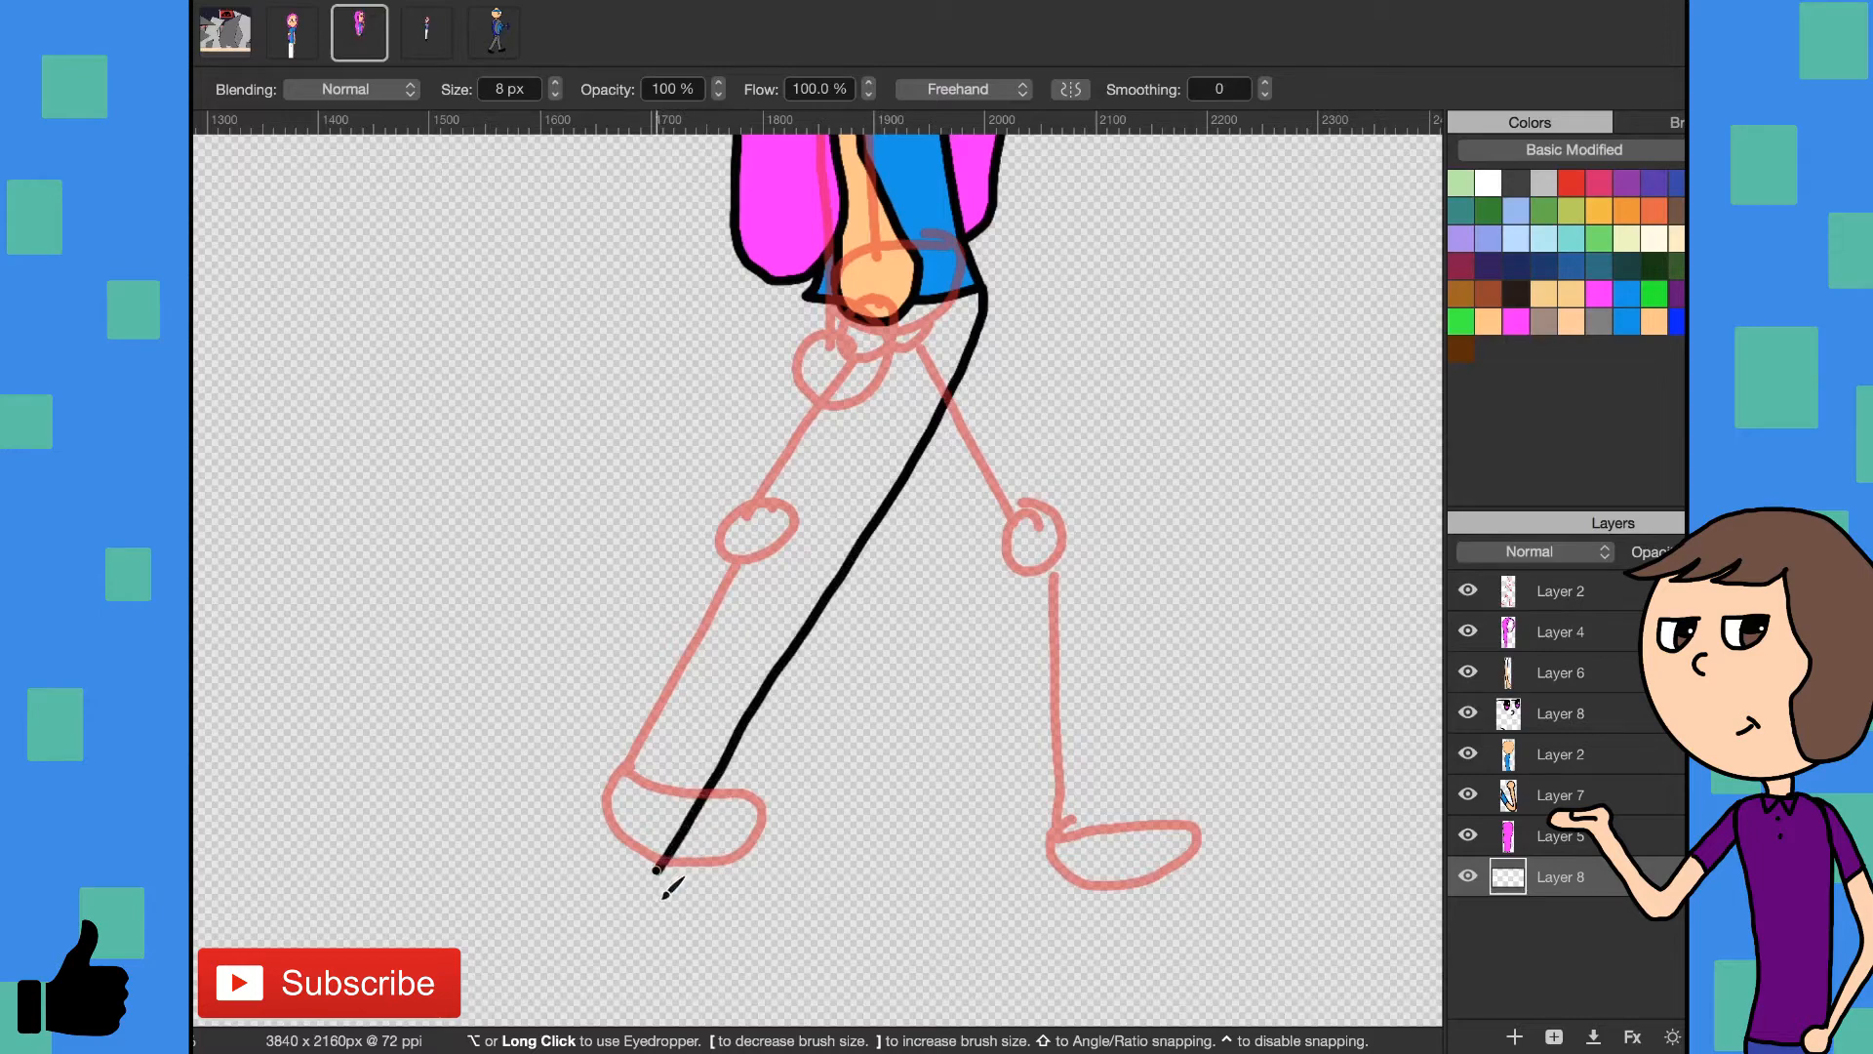
pyautogui.moveTo(656, 873)
pyautogui.mouseDown()
pyautogui.moveTo(574, 862)
pyautogui.moveTo(718, 891)
pyautogui.moveTo(756, 911)
pyautogui.moveTo(750, 931)
pyautogui.moveTo(666, 941)
pyautogui.moveTo(585, 917)
pyautogui.moveTo(575, 876)
pyautogui.moveTo(796, 444)
pyautogui.moveTo(808, 297)
pyautogui.mouseUp()
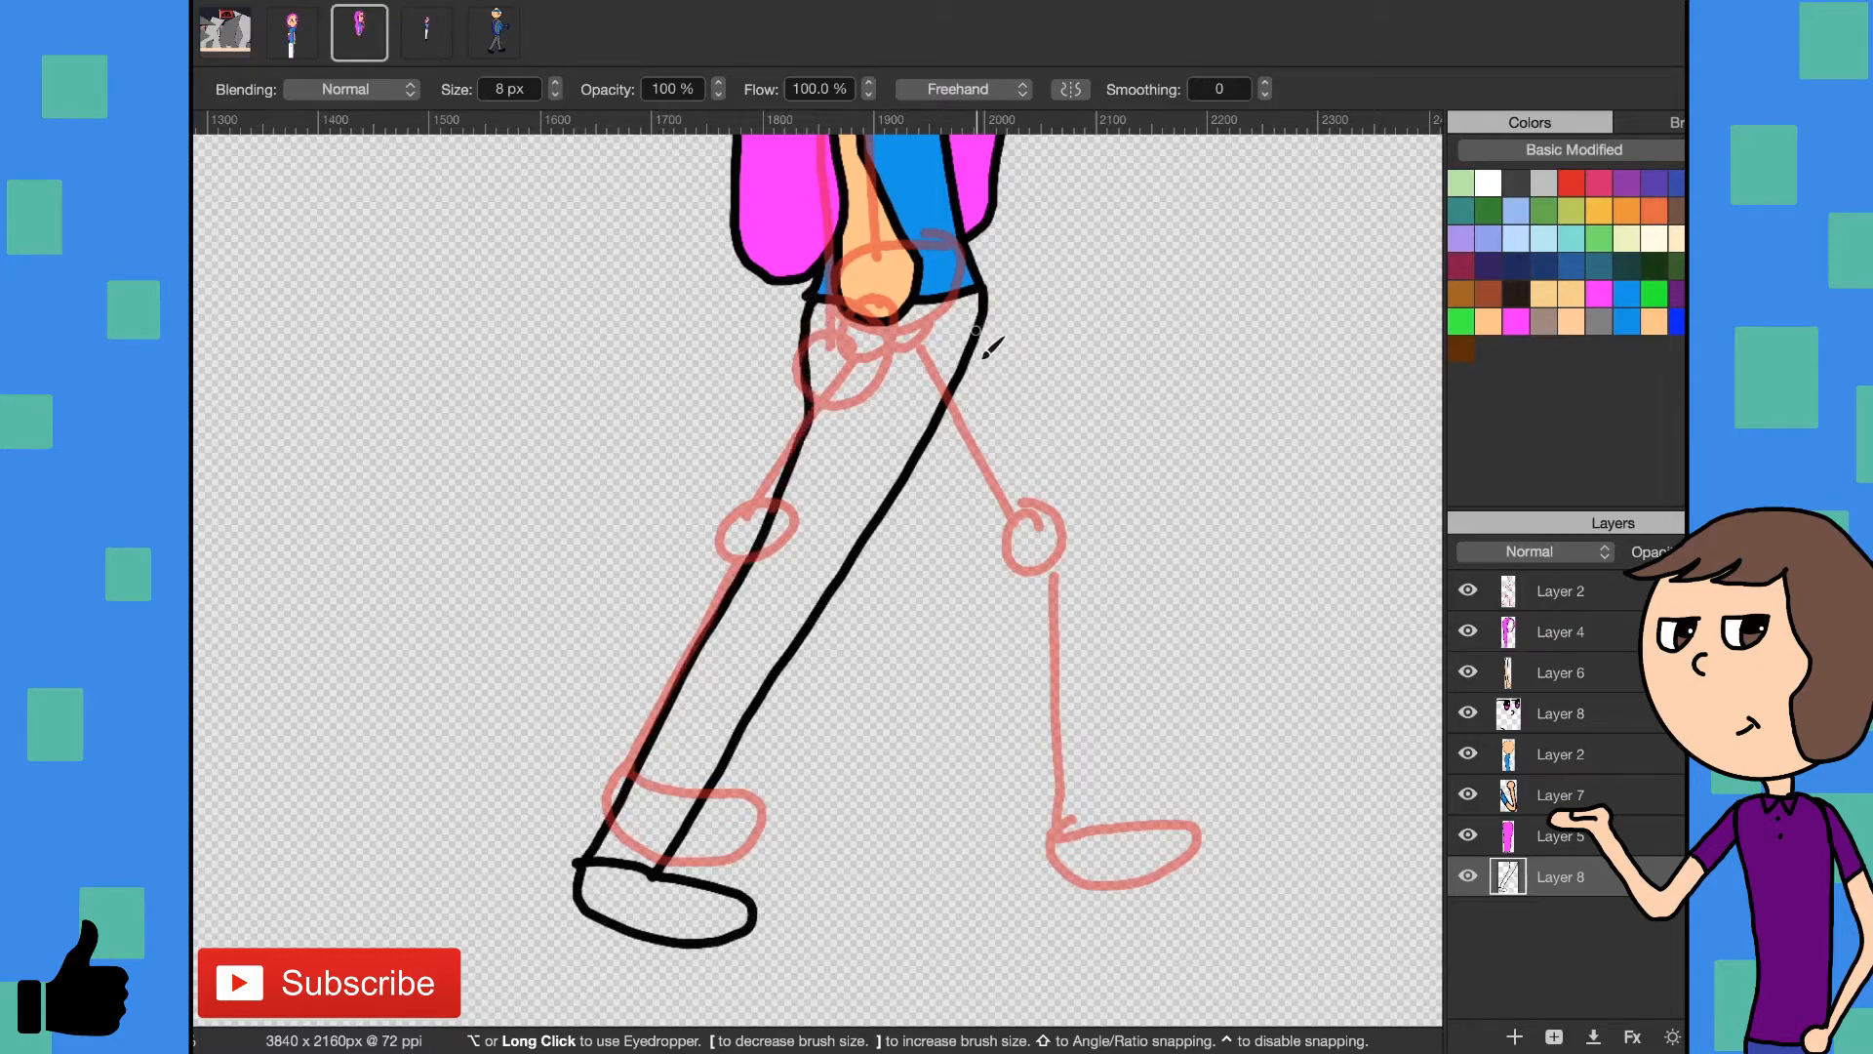
# - Outline the front trouser leg and its shoe in black on the bottom Layer 8
pyautogui.moveTo(975, 344); pyautogui.dragTo(1002, 876)
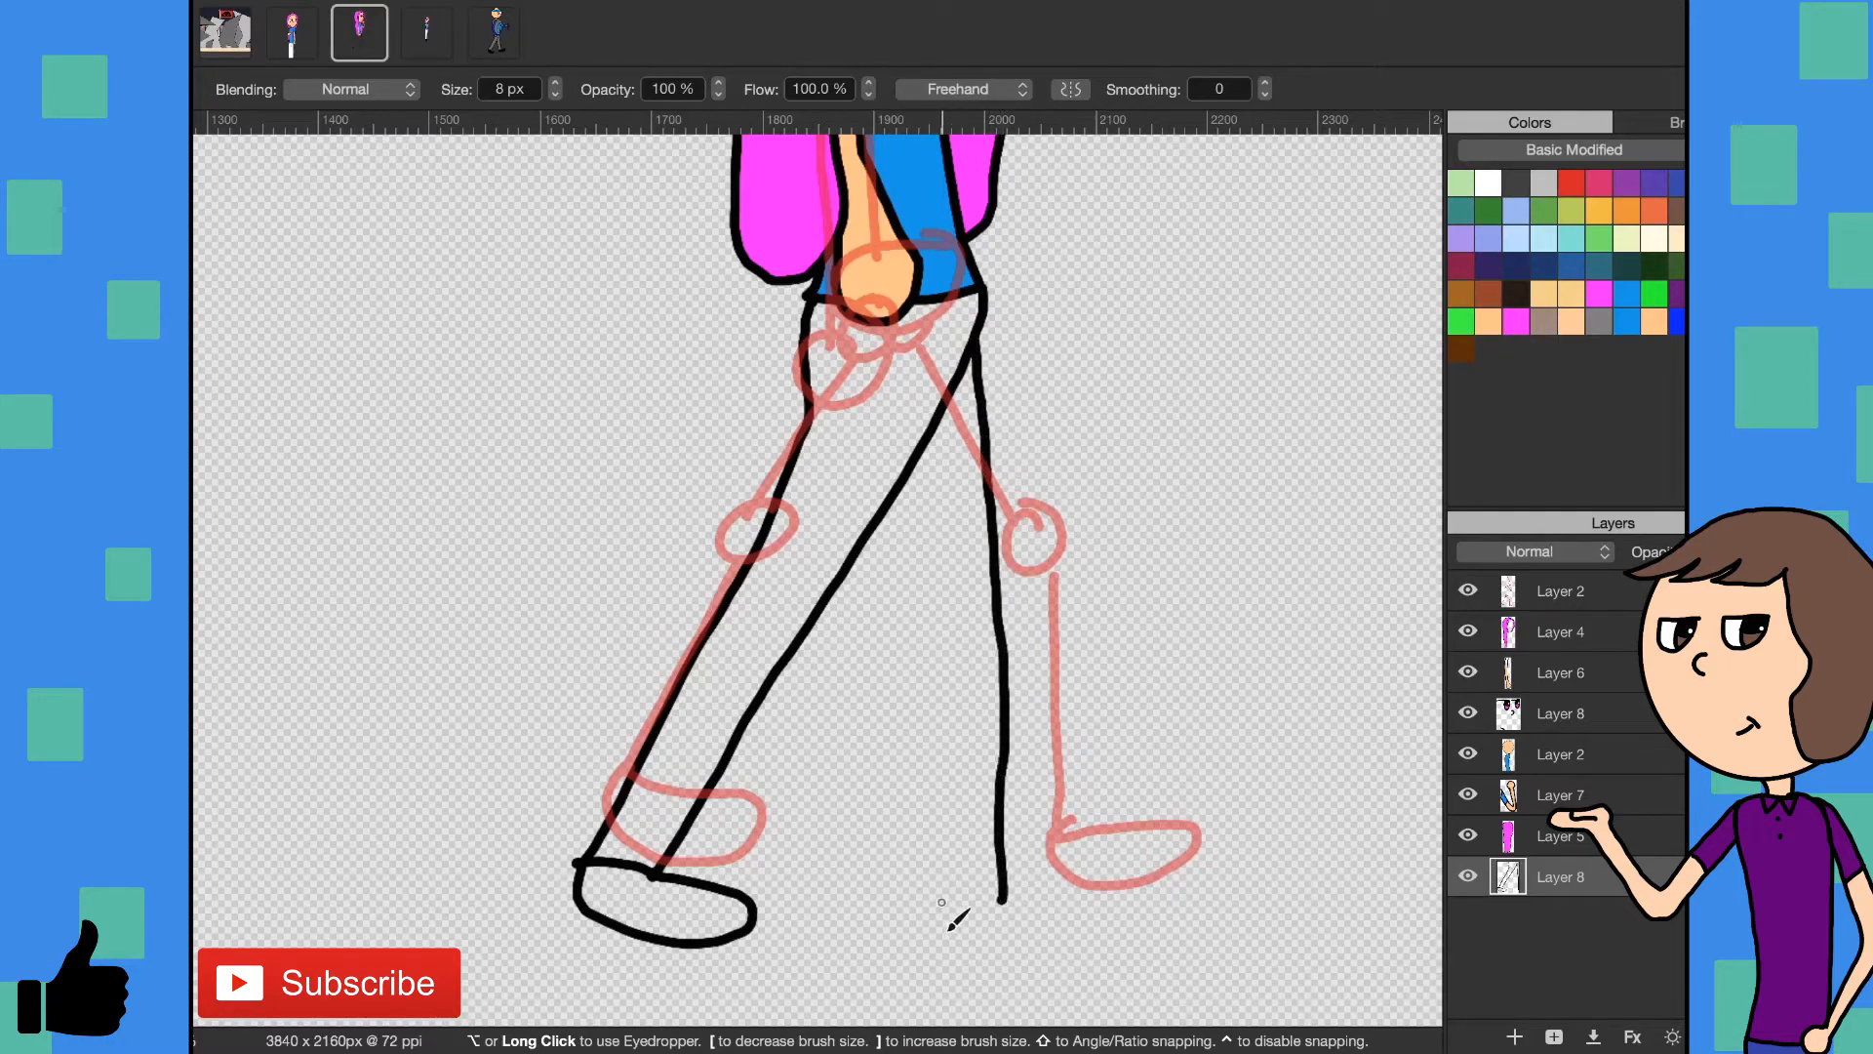
pyautogui.moveTo(939, 903)
pyautogui.mouseDown()
pyautogui.moveTo(1098, 908)
pyautogui.moveTo(1067, 961)
pyautogui.mouseUp()
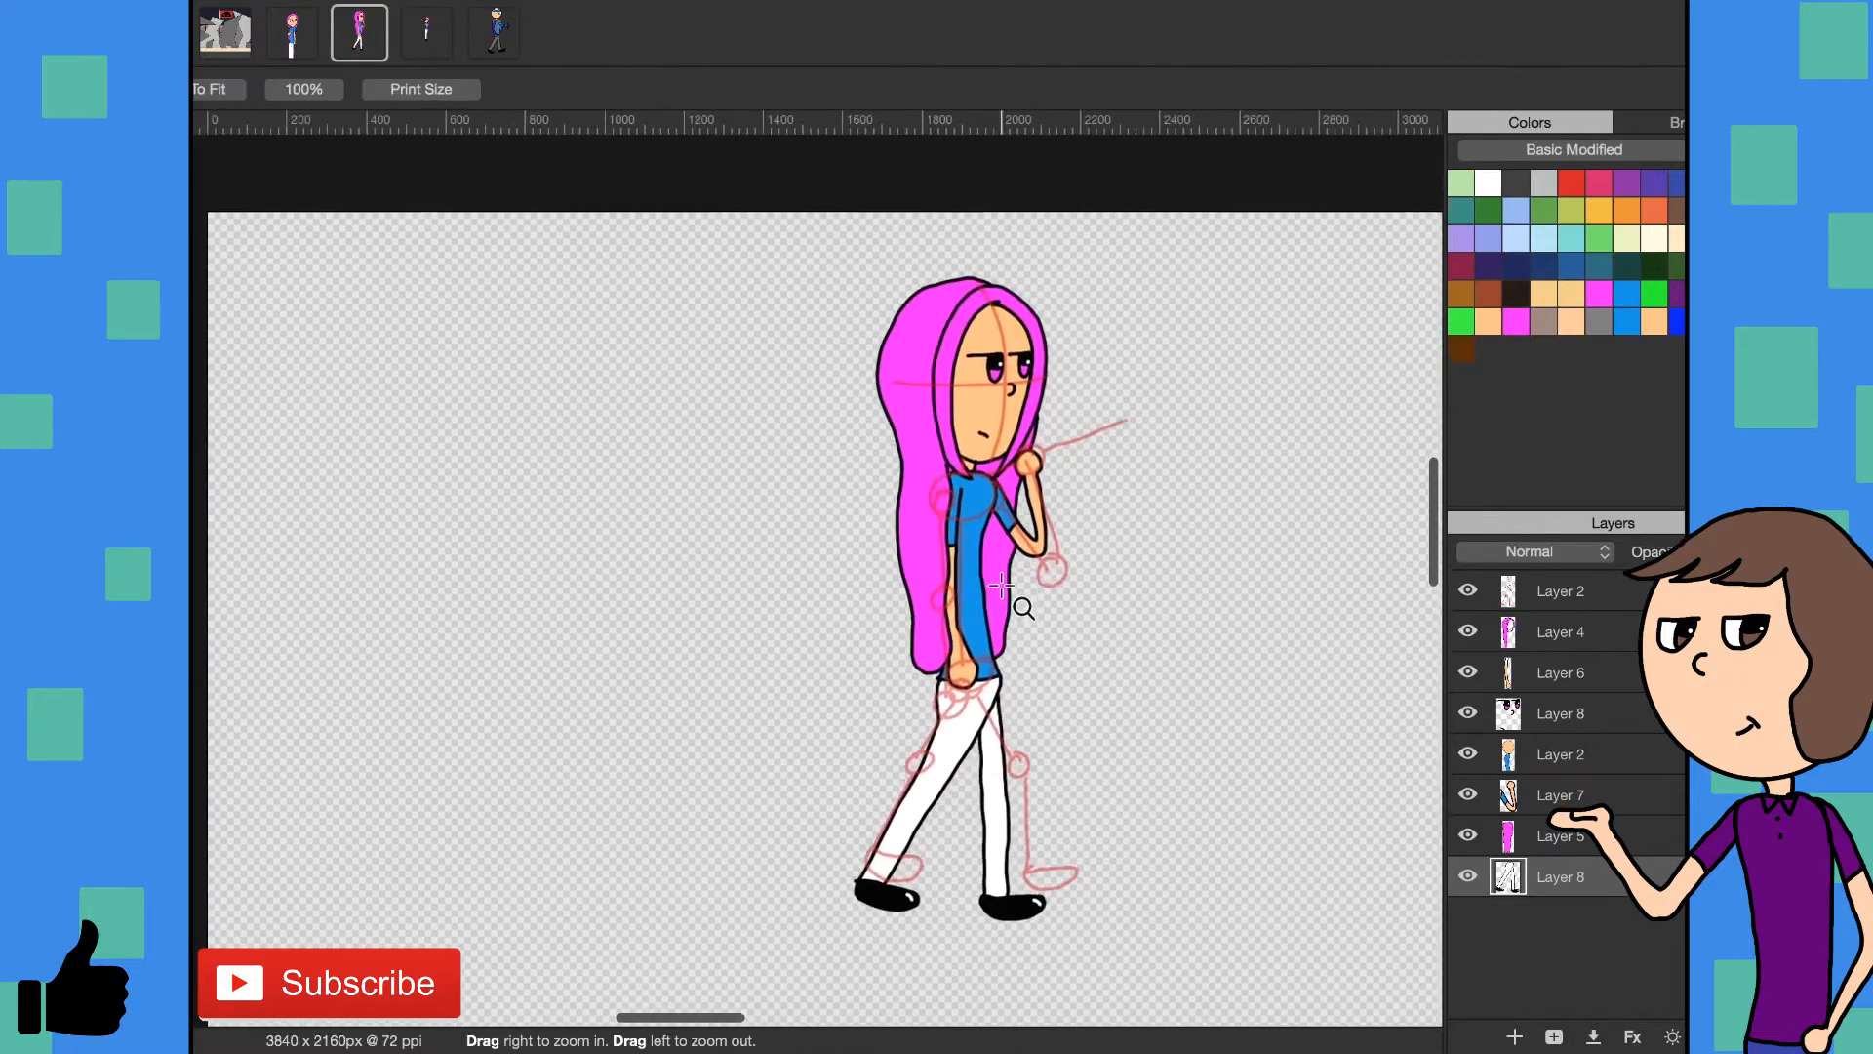
pyautogui.moveTo(1002, 585); pyautogui.dragTo(1071, 675)
# - Add an empty layer directly above the Layer 2 that holds the blue-shirted torso
pyautogui.scroll(5, 1071, 675)
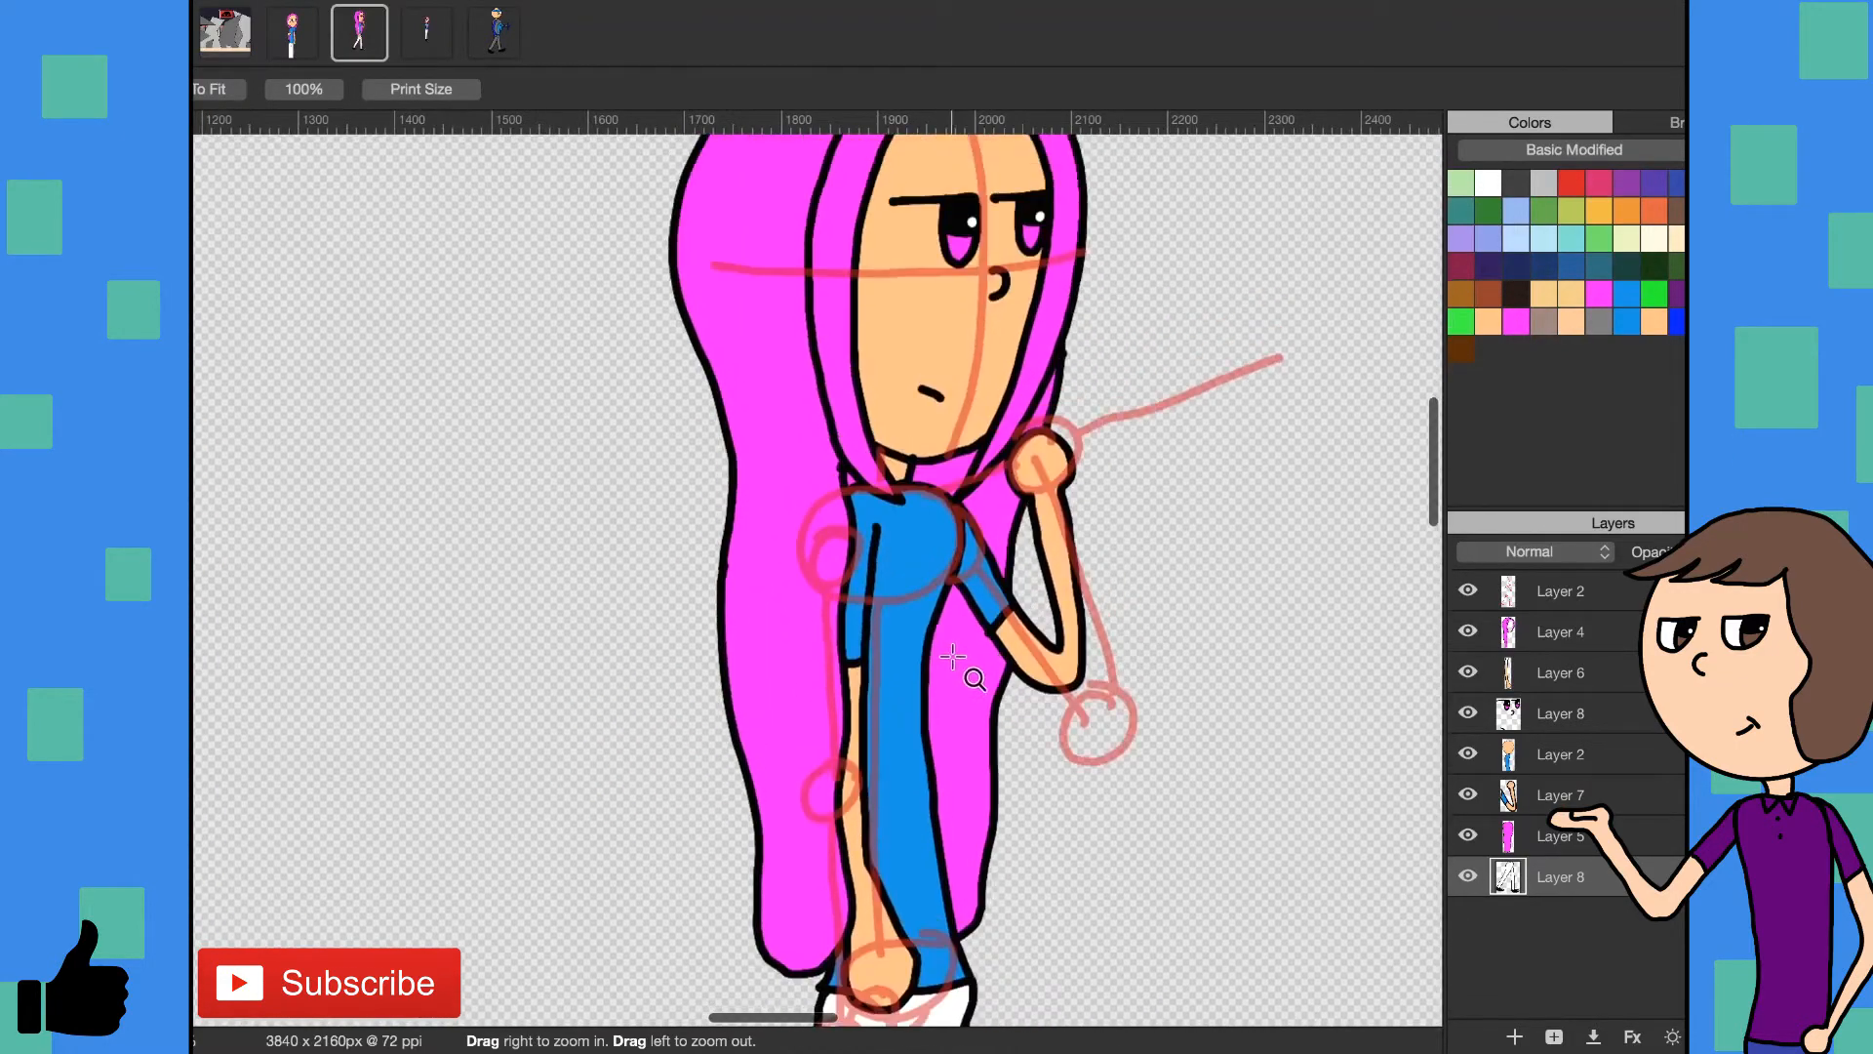
pyautogui.click(1556, 837)
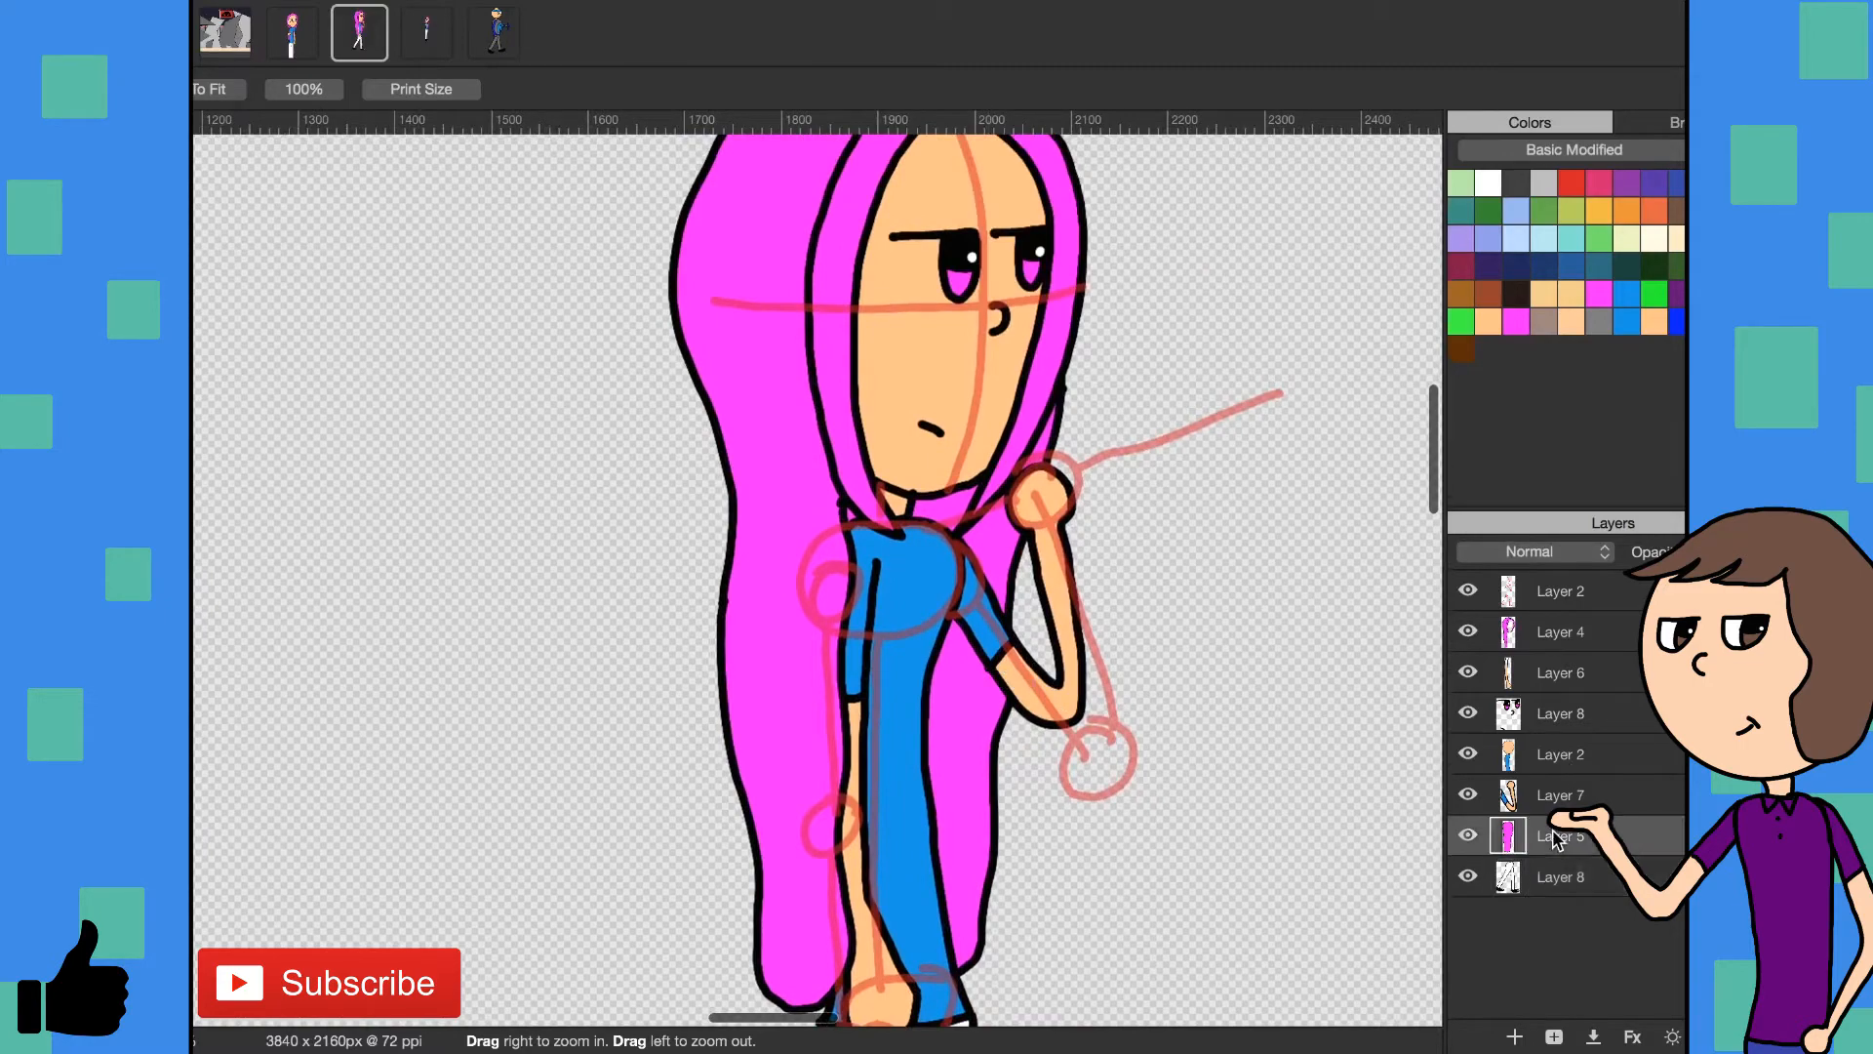
pyautogui.click(1542, 761)
pyautogui.click(1513, 1034)
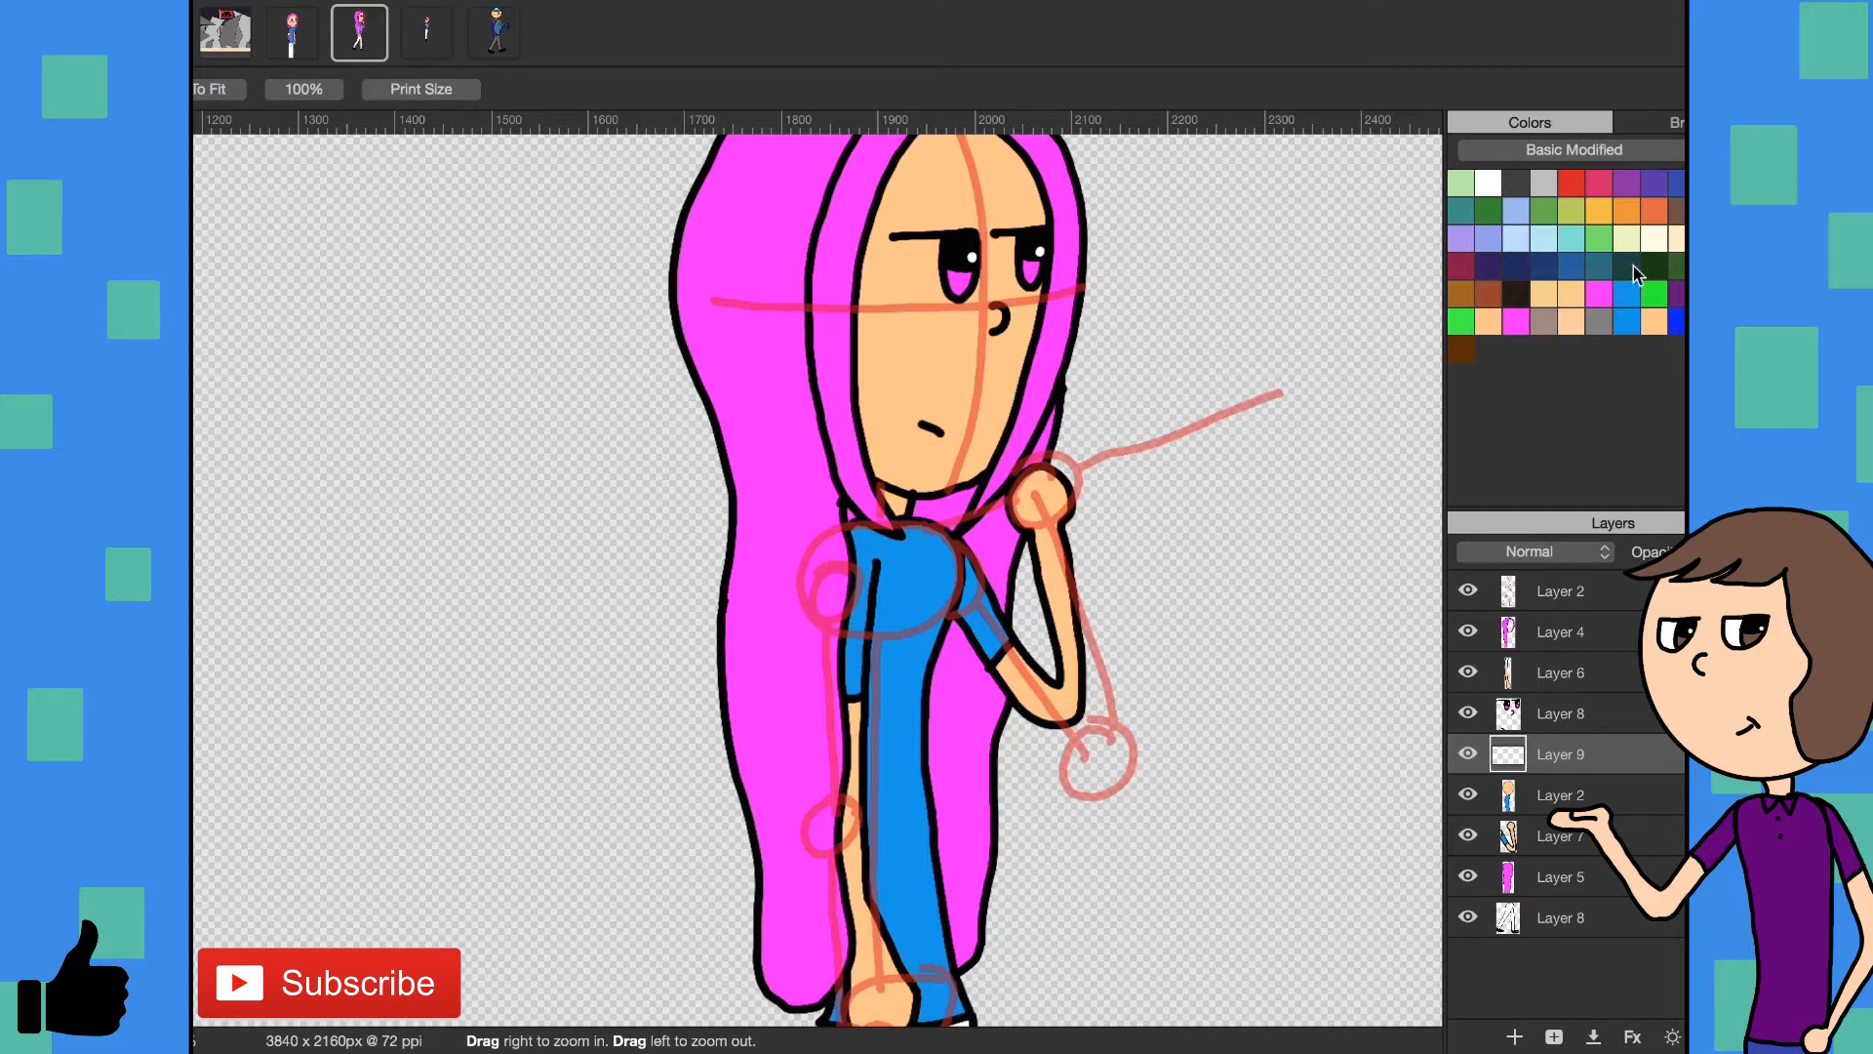
# - Paint translucent dark shading over the neck and the back hair below the chin on Layer 9
pyautogui.press('b')
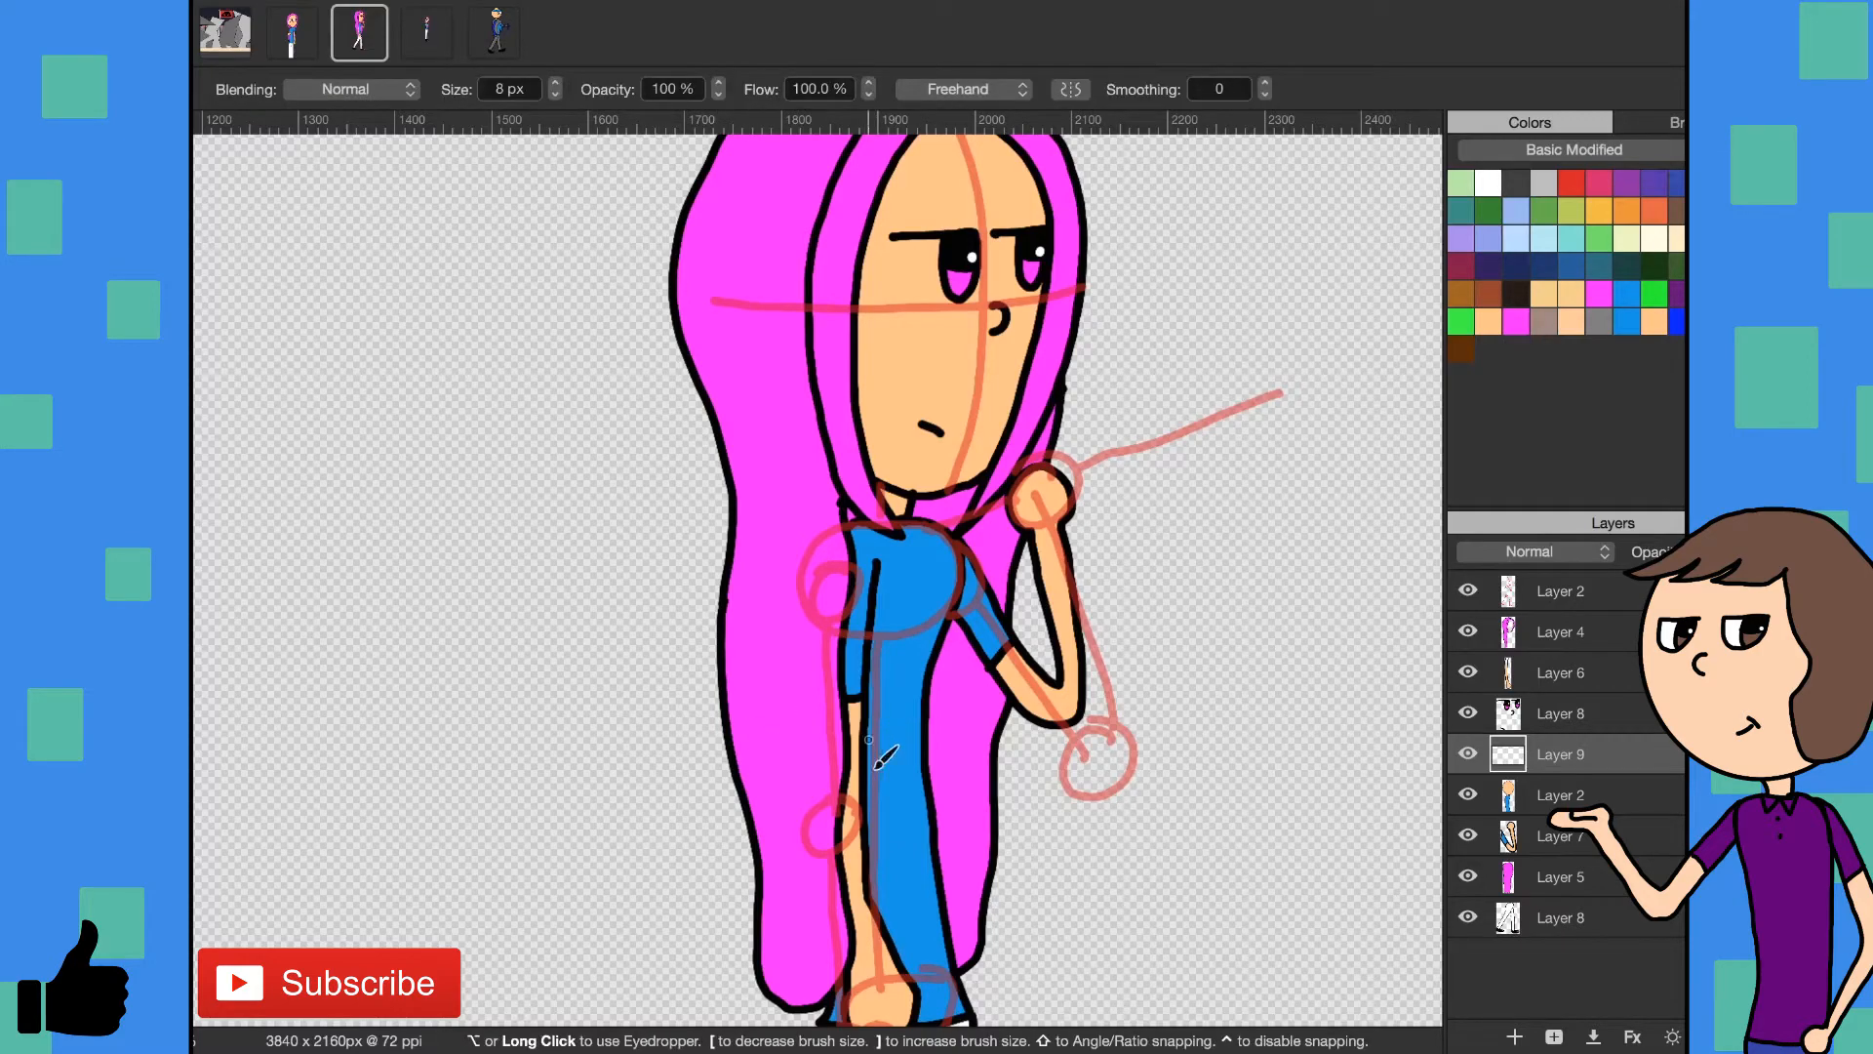
pyautogui.press('z')
pyautogui.click(985, 574)
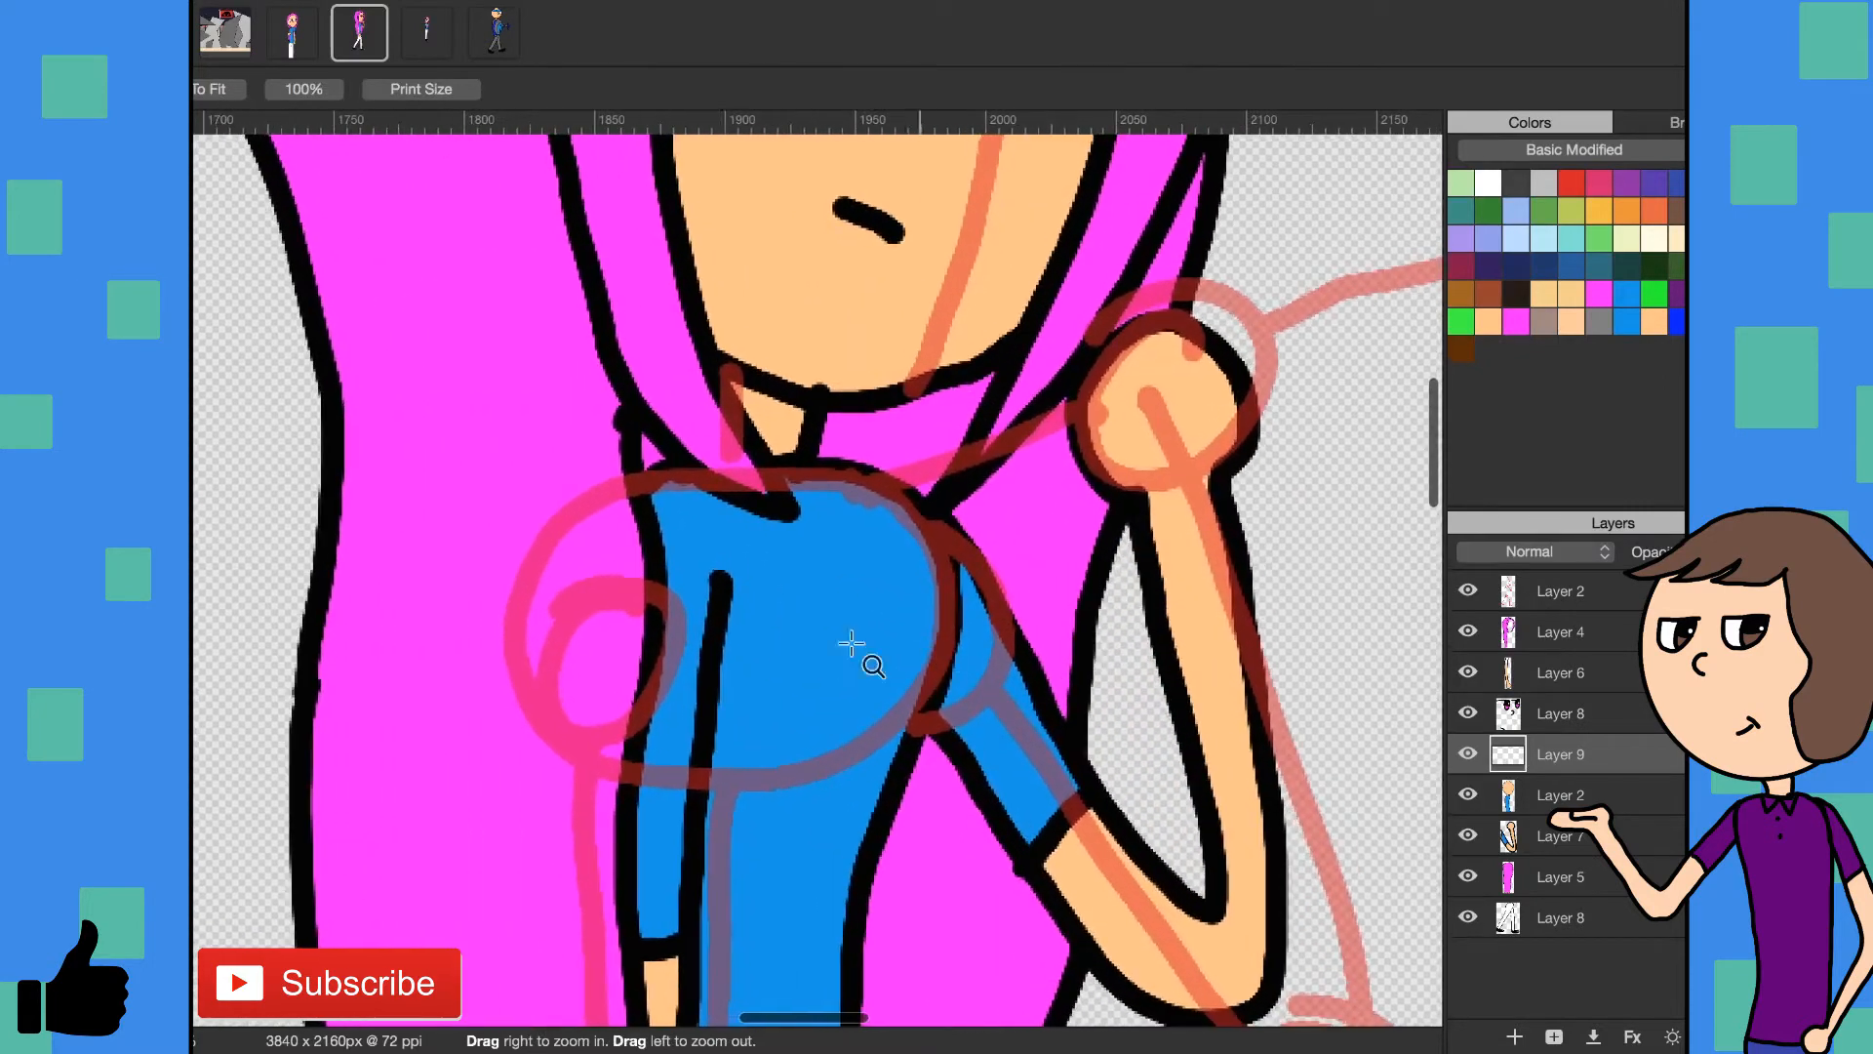
pyautogui.press('b')
pyautogui.hscroll(-2, 683, 478)
pyautogui.moveTo(693, 450); pyautogui.dragTo(691, 456)
pyautogui.moveTo(778, 393)
pyautogui.mouseDown()
pyautogui.moveTo(821, 435)
pyautogui.moveTo(837, 431)
pyautogui.moveTo(823, 404)
pyautogui.moveTo(860, 434)
pyautogui.moveTo(946, 426)
pyautogui.moveTo(990, 402)
pyautogui.moveTo(985, 386)
pyautogui.moveTo(987, 468)
pyautogui.moveTo(960, 495)
pyautogui.moveTo(917, 453)
pyautogui.moveTo(835, 434)
pyautogui.moveTo(946, 428)
pyautogui.mouseUp()
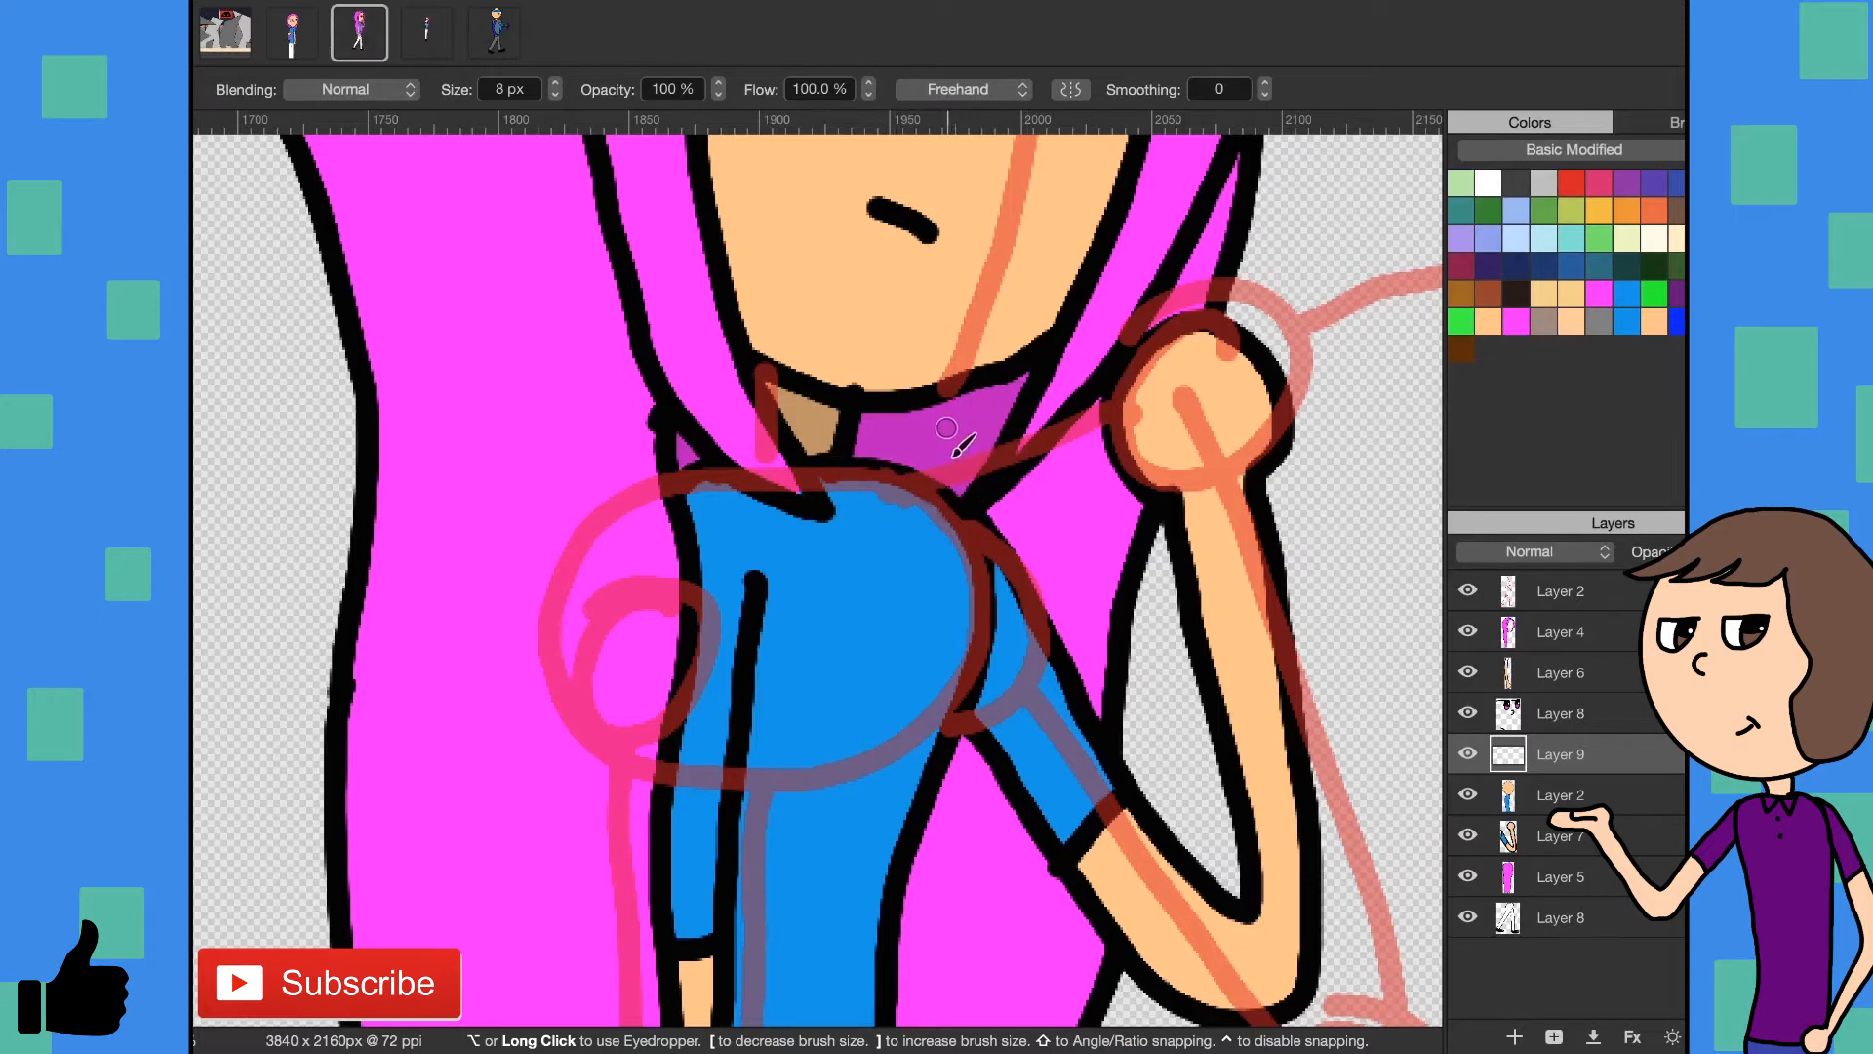
# - Extend the Layer 9 shading over the hair beside the raised hand and between the torso and raised arm
pyautogui.hscroll(5, 908, 421)
pyautogui.scroll(2, 868, 415)
pyautogui.moveTo(864, 414)
pyautogui.mouseDown()
pyautogui.moveTo(859, 429)
pyautogui.moveTo(903, 385)
pyautogui.moveTo(907, 304)
pyautogui.mouseUp()
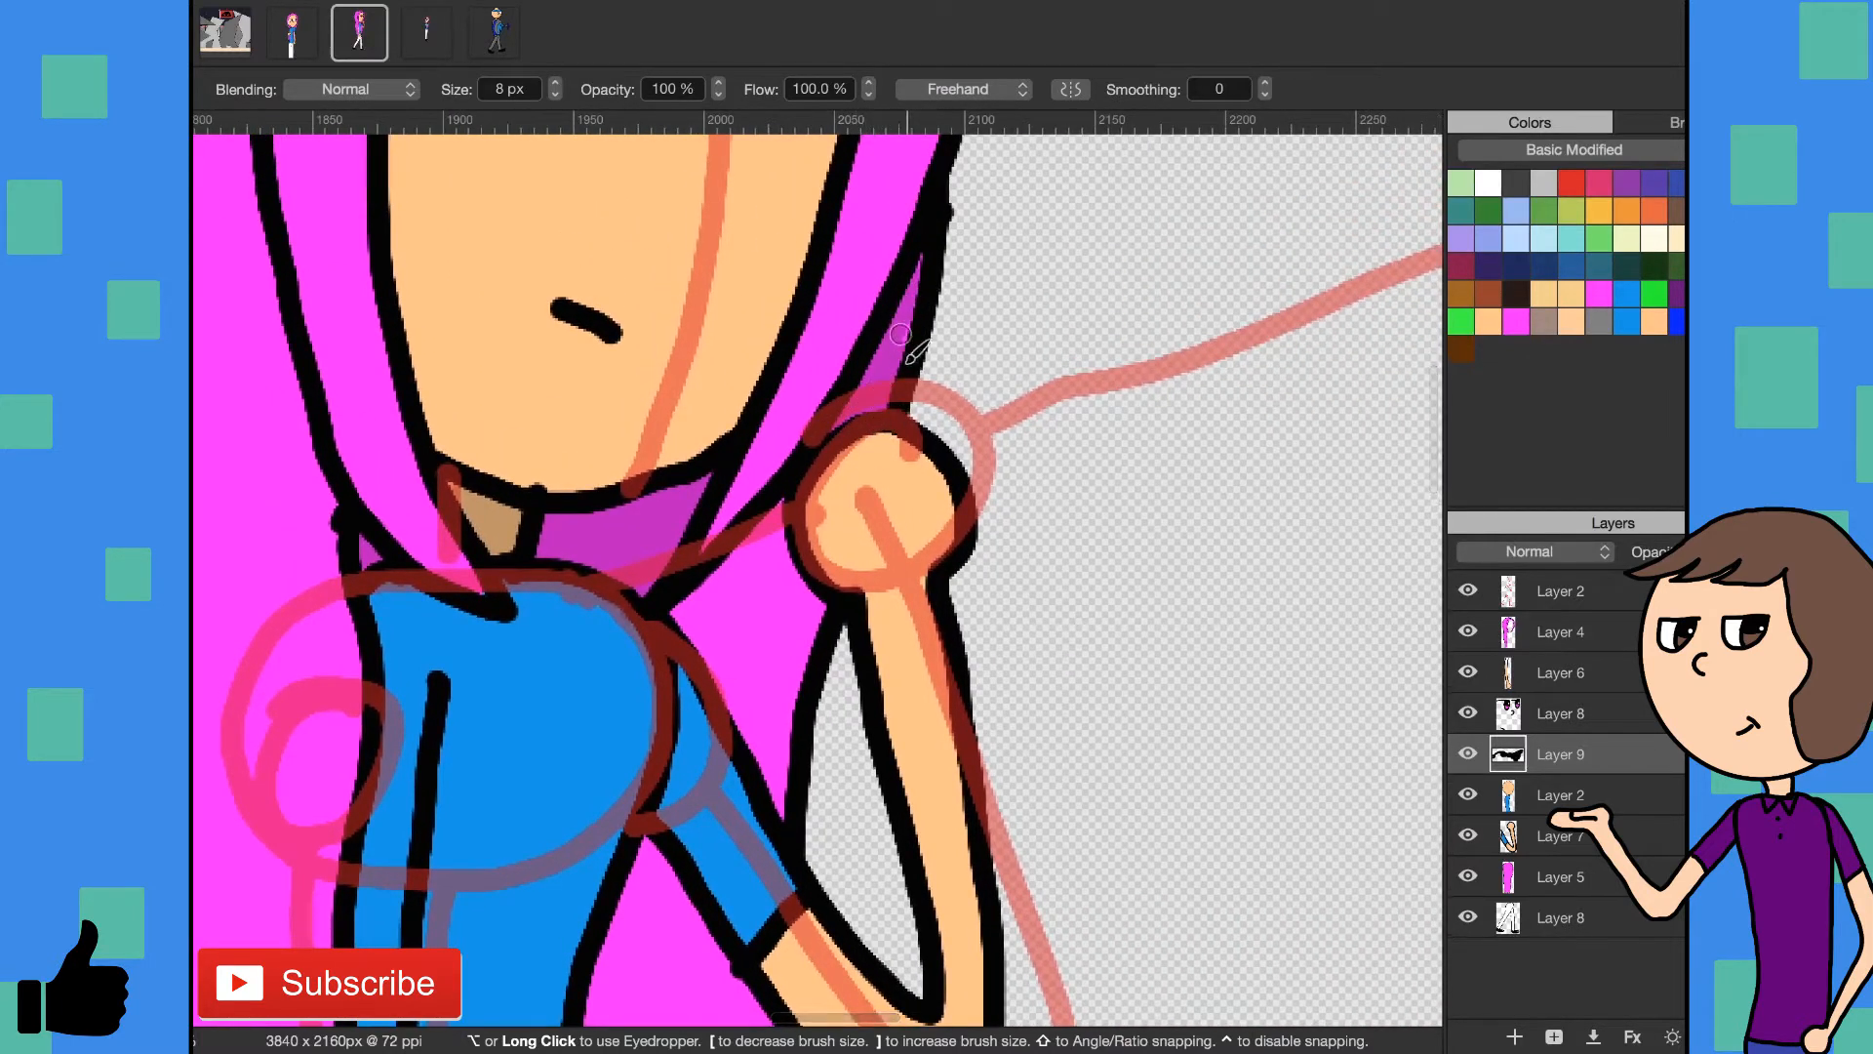
pyautogui.moveTo(753, 588)
pyautogui.mouseDown()
pyautogui.moveTo(675, 616)
pyautogui.moveTo(779, 819)
pyautogui.moveTo(809, 600)
pyautogui.moveTo(805, 631)
pyautogui.moveTo(779, 549)
pyautogui.moveTo(760, 756)
pyautogui.moveTo(740, 693)
pyautogui.moveTo(749, 574)
pyautogui.moveTo(717, 605)
pyautogui.moveTo(702, 719)
pyautogui.mouseUp()
pyautogui.scroll(-10, 615, 698)
pyautogui.scroll(-5, 664, 615)
pyautogui.scroll(1, 644, 683)
pyautogui.moveTo(659, 824)
pyautogui.mouseDown()
pyautogui.moveTo(656, 774)
pyautogui.moveTo(648, 732)
pyautogui.mouseUp()
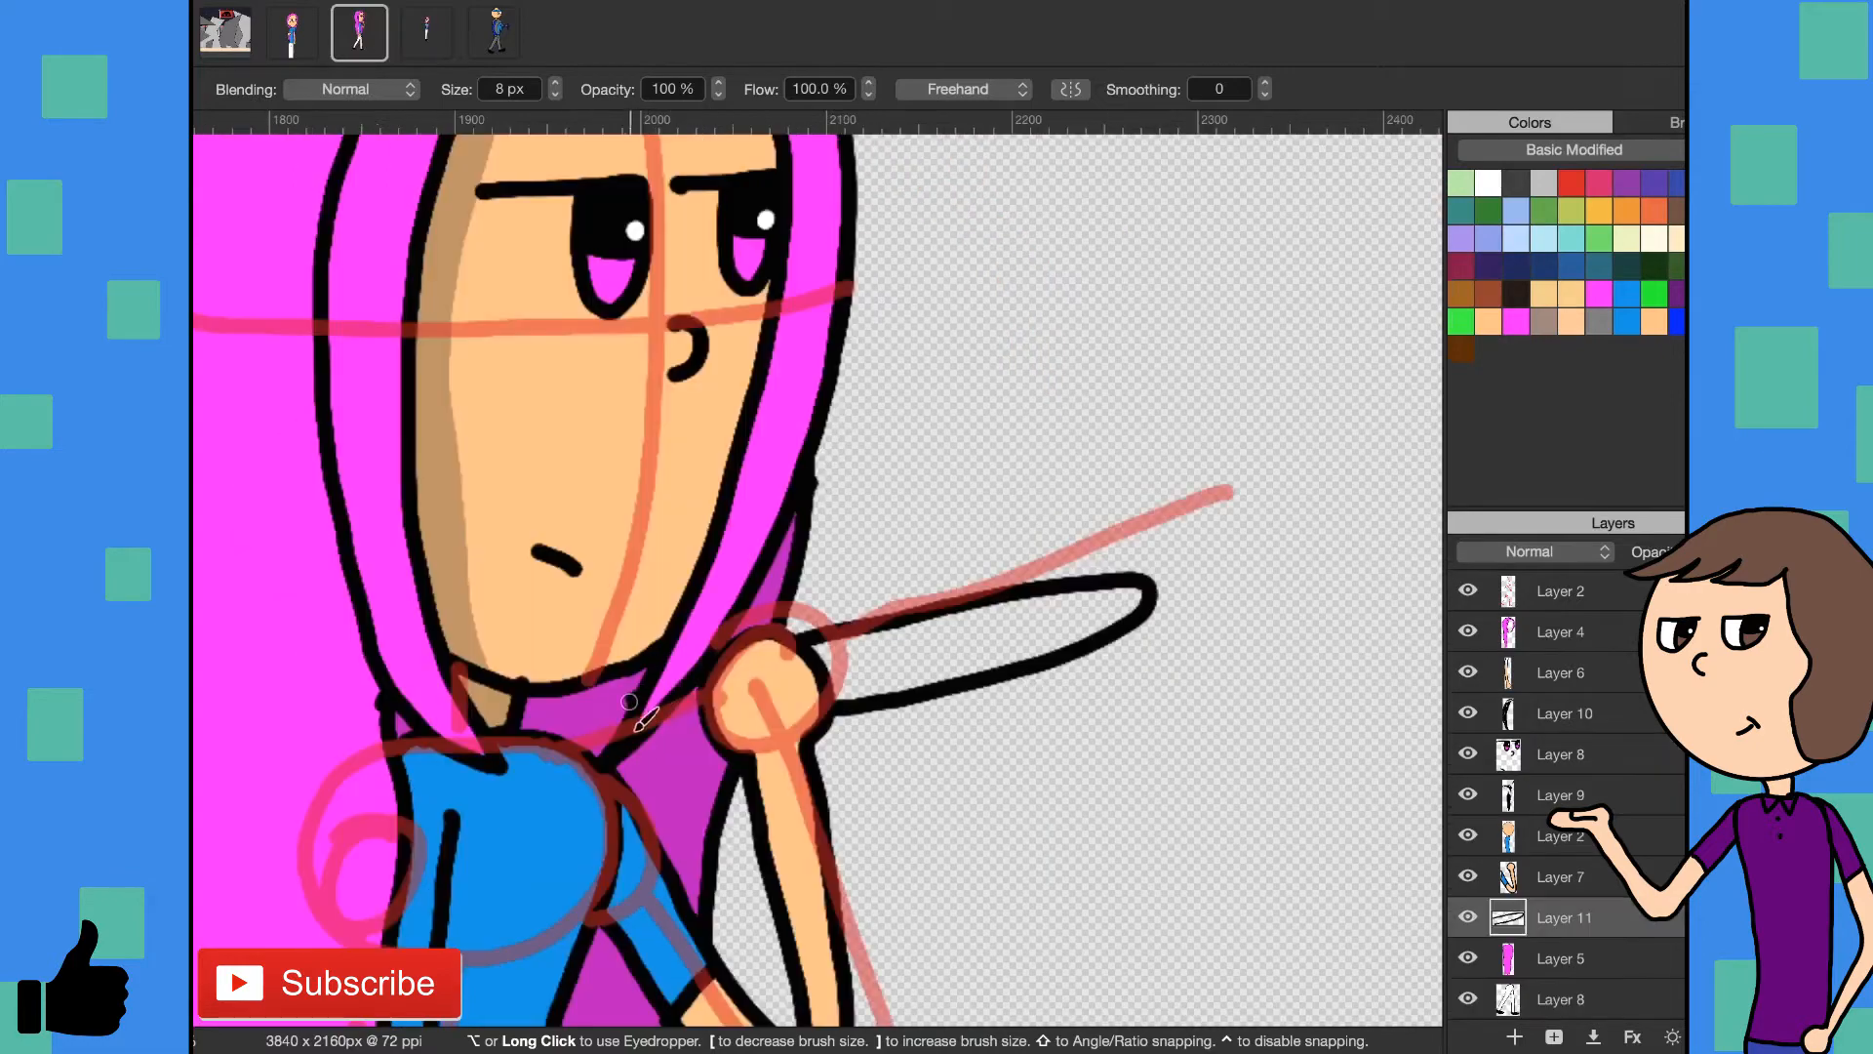
# - Outline a scarf in black on Layer 11, wrapped around the neck with a long tail streaming past the raised hand
pyautogui.moveTo(639, 718); pyautogui.dragTo(556, 724)
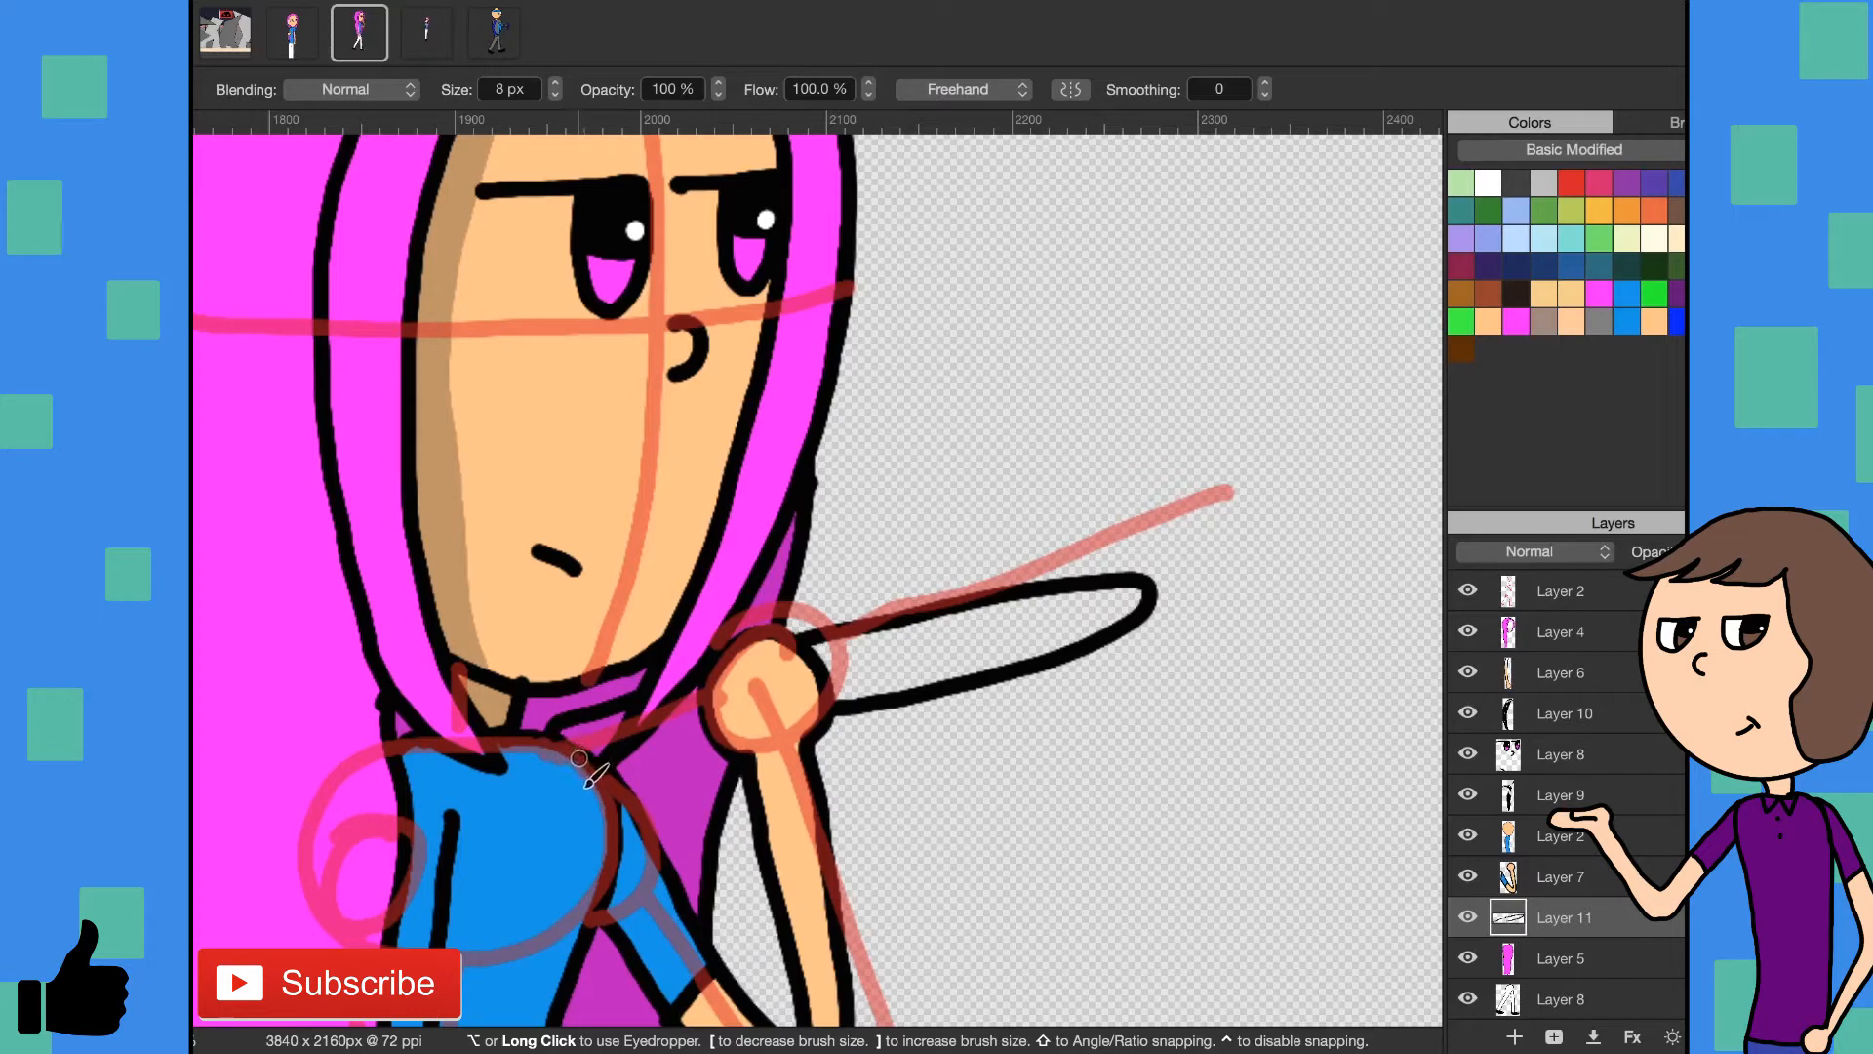
pyautogui.moveTo(620, 779); pyautogui.dragTo(699, 769)
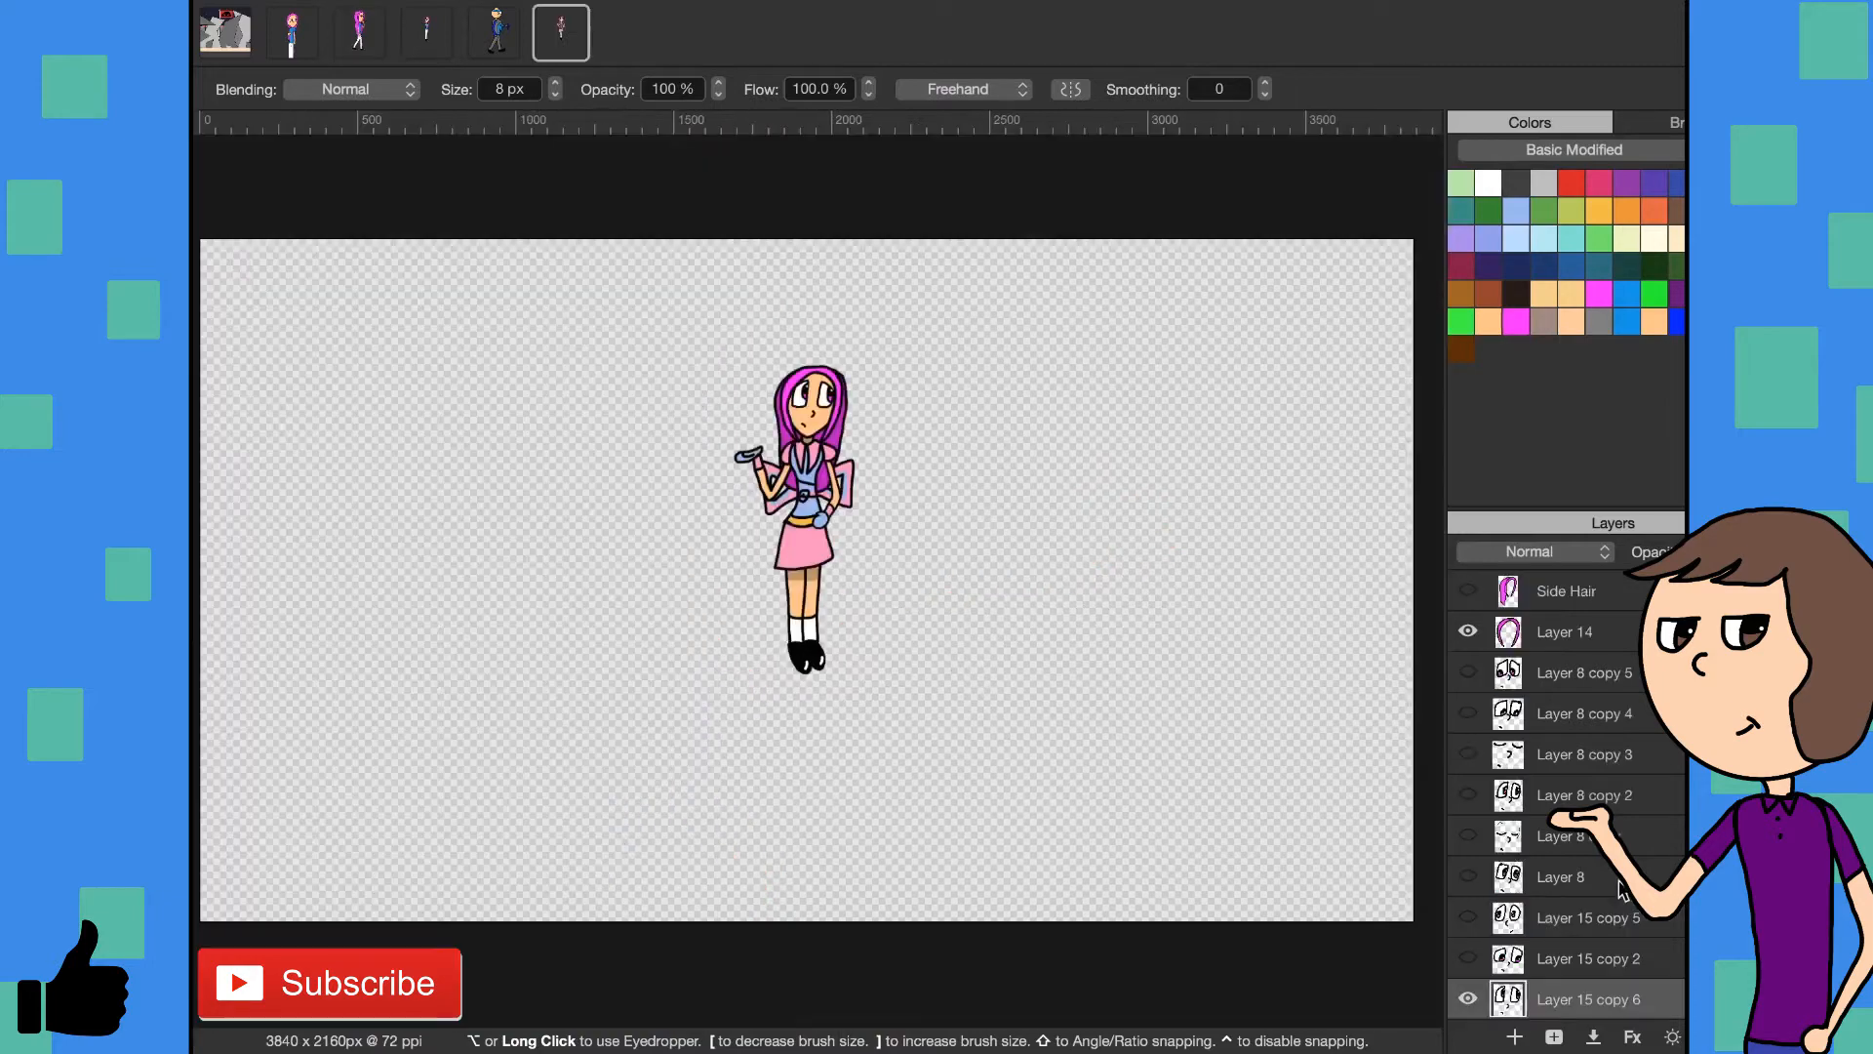
# - Examine the layer stack of the standing character drawing with the pink skirt and bow
pyautogui.scroll(-5, 1620, 888)
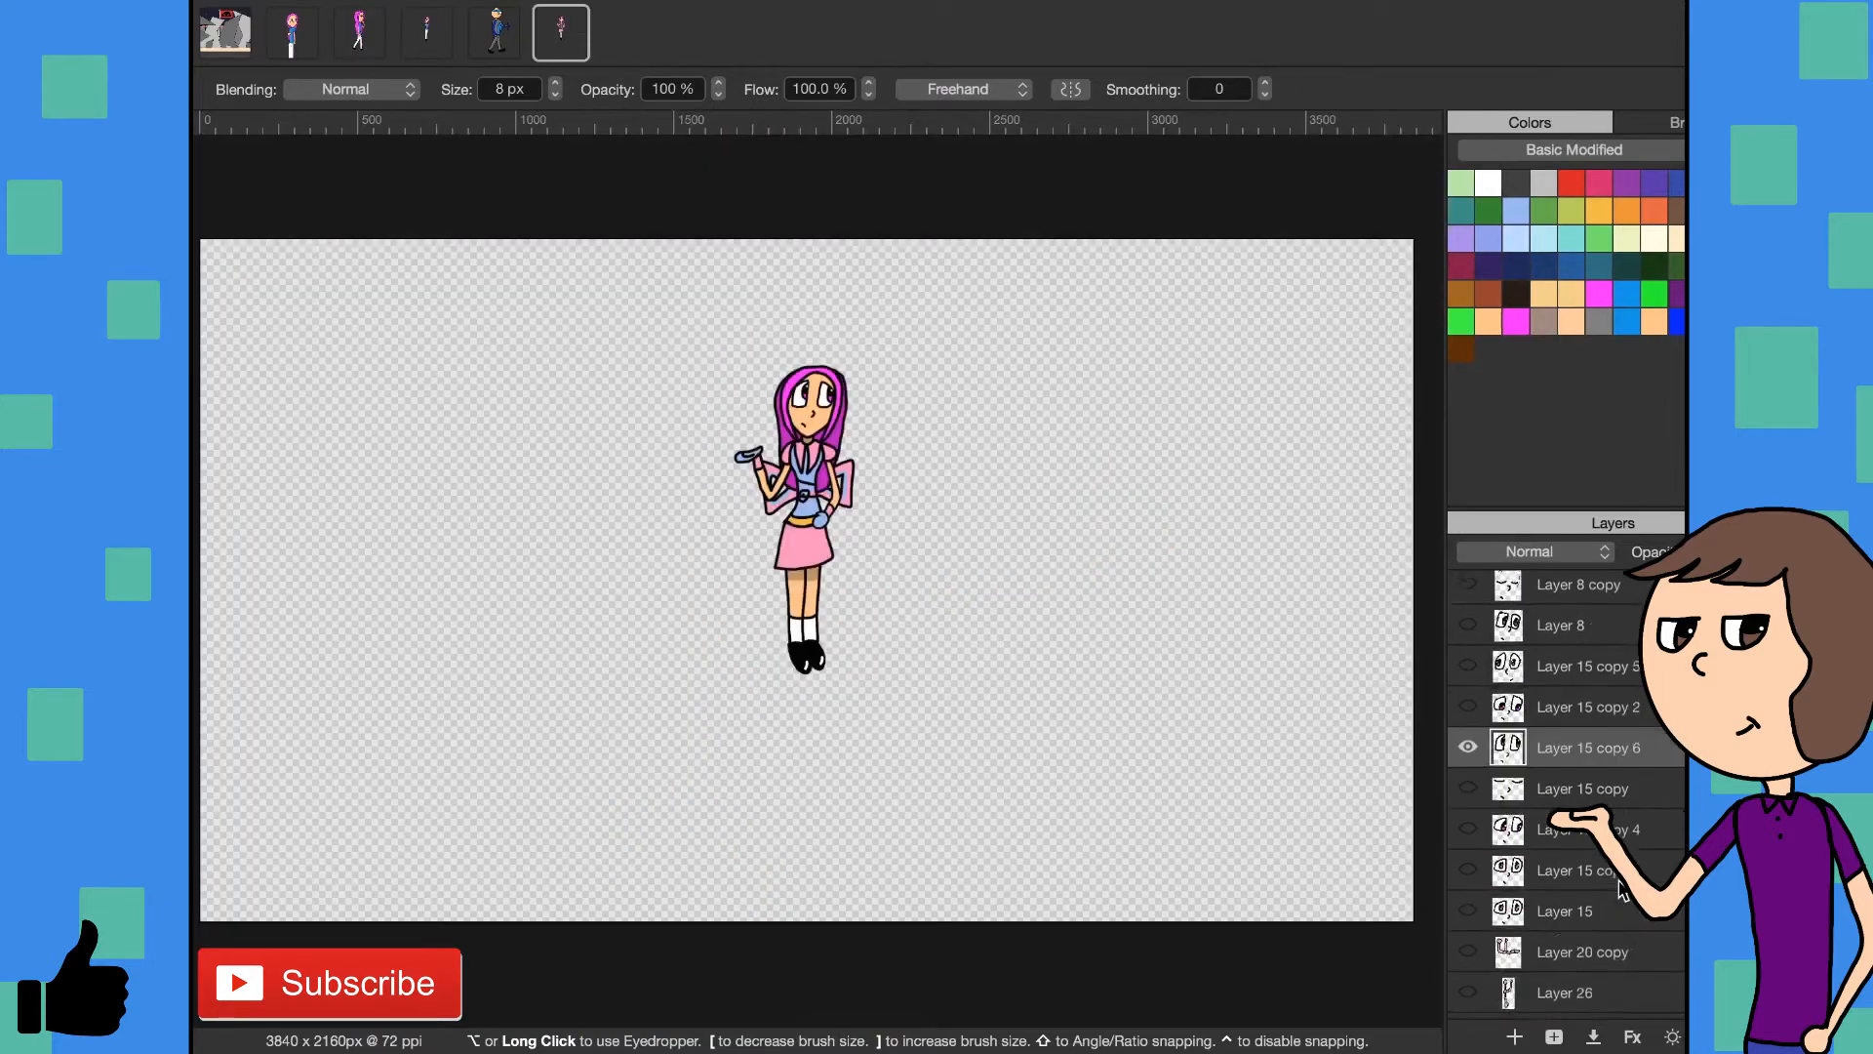
pyautogui.scroll(-5, 1619, 888)
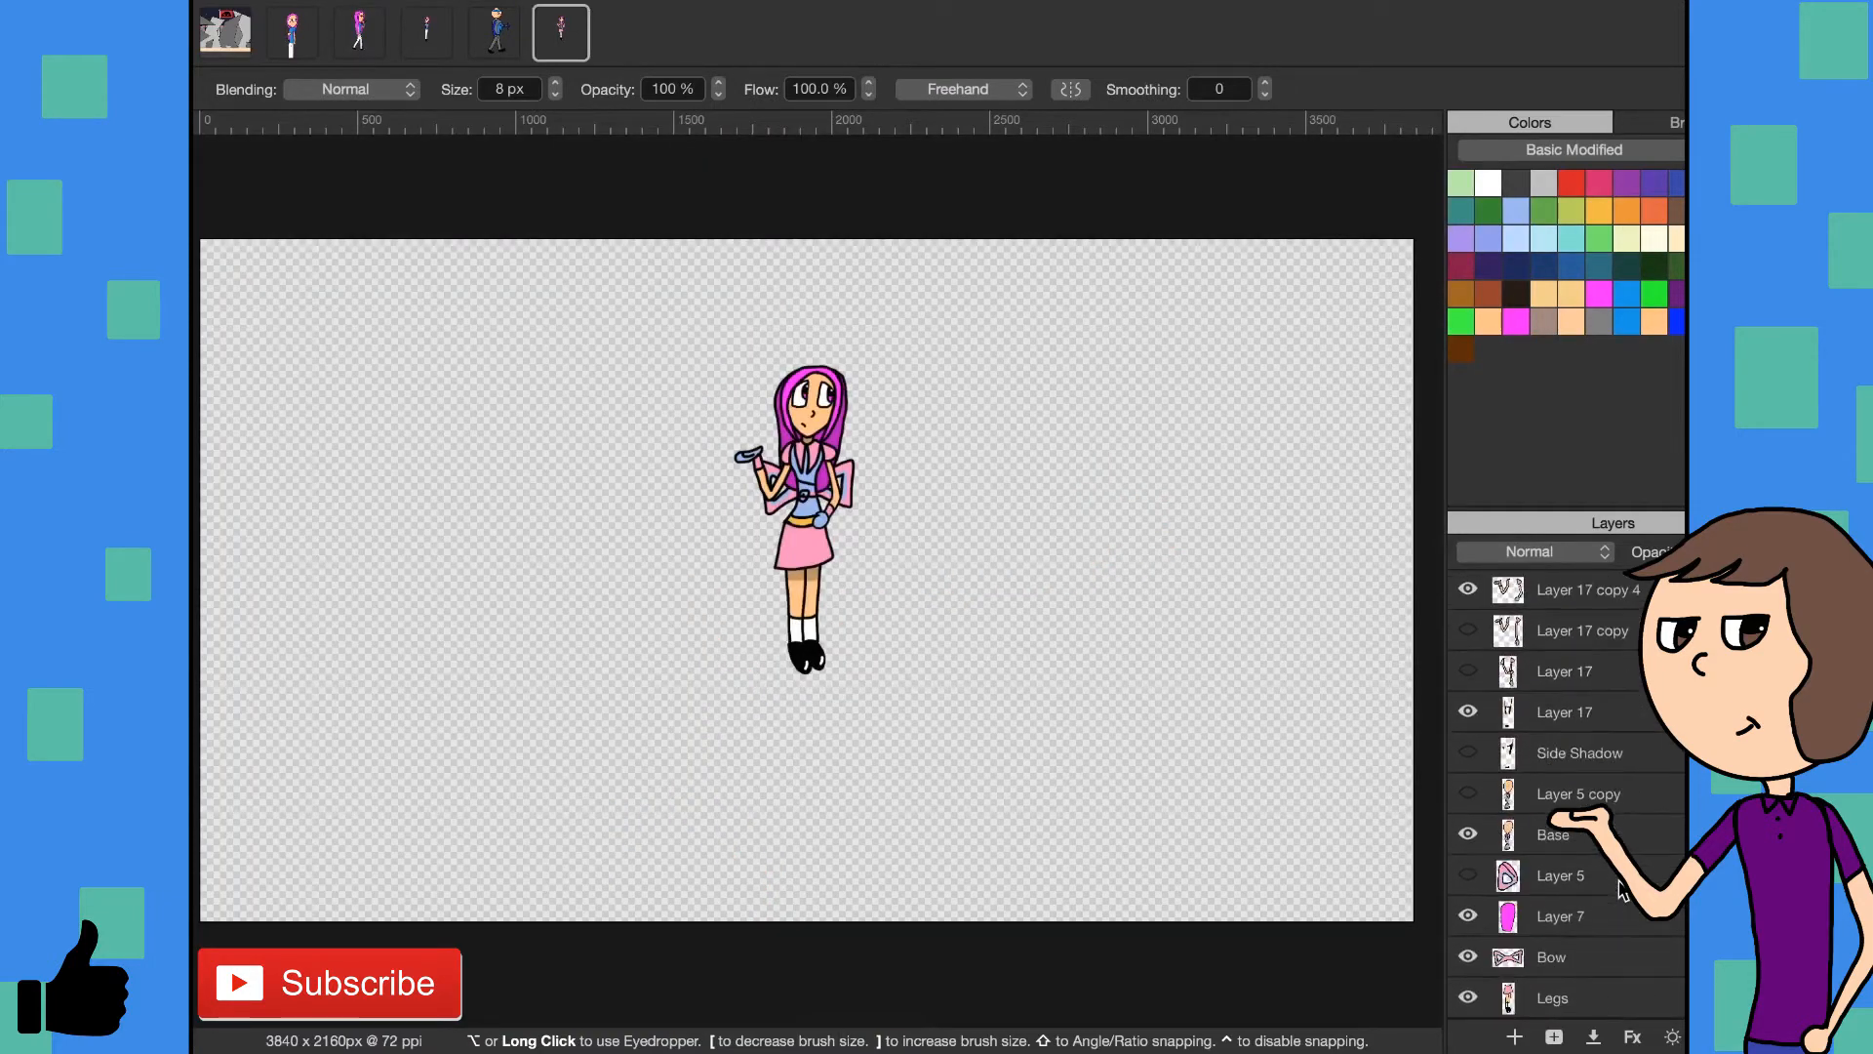
pyautogui.scroll(3, 1619, 887)
pyautogui.scroll(-3, 1619, 888)
pyautogui.scroll(-1, 1619, 888)
pyautogui.scroll(8, 1578, 722)
pyautogui.scroll(3, 1578, 724)
pyautogui.scroll(10, 1579, 723)
pyautogui.scroll(-9, 1579, 722)
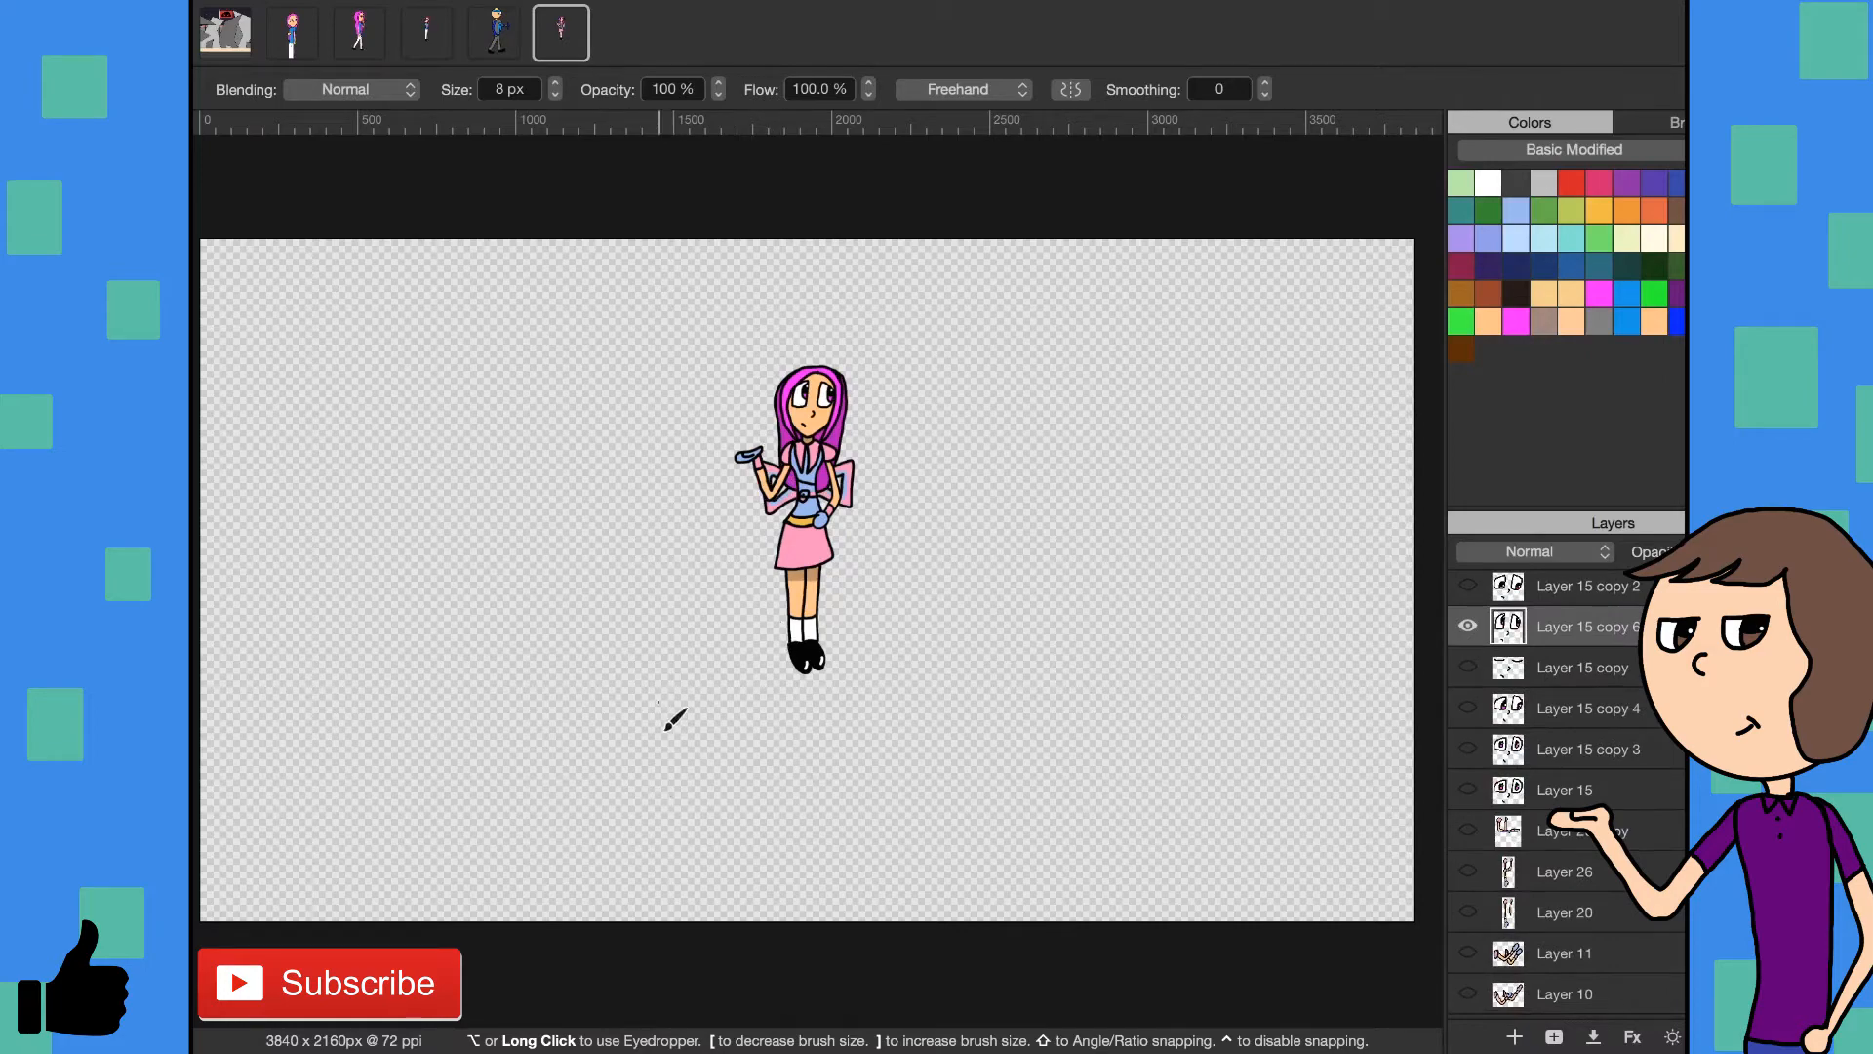
# - Sample the light blue from the bodice of the standing character with the pink skirt
pyautogui.press('z')
pyautogui.moveTo(839, 488); pyautogui.dragTo(951, 610)
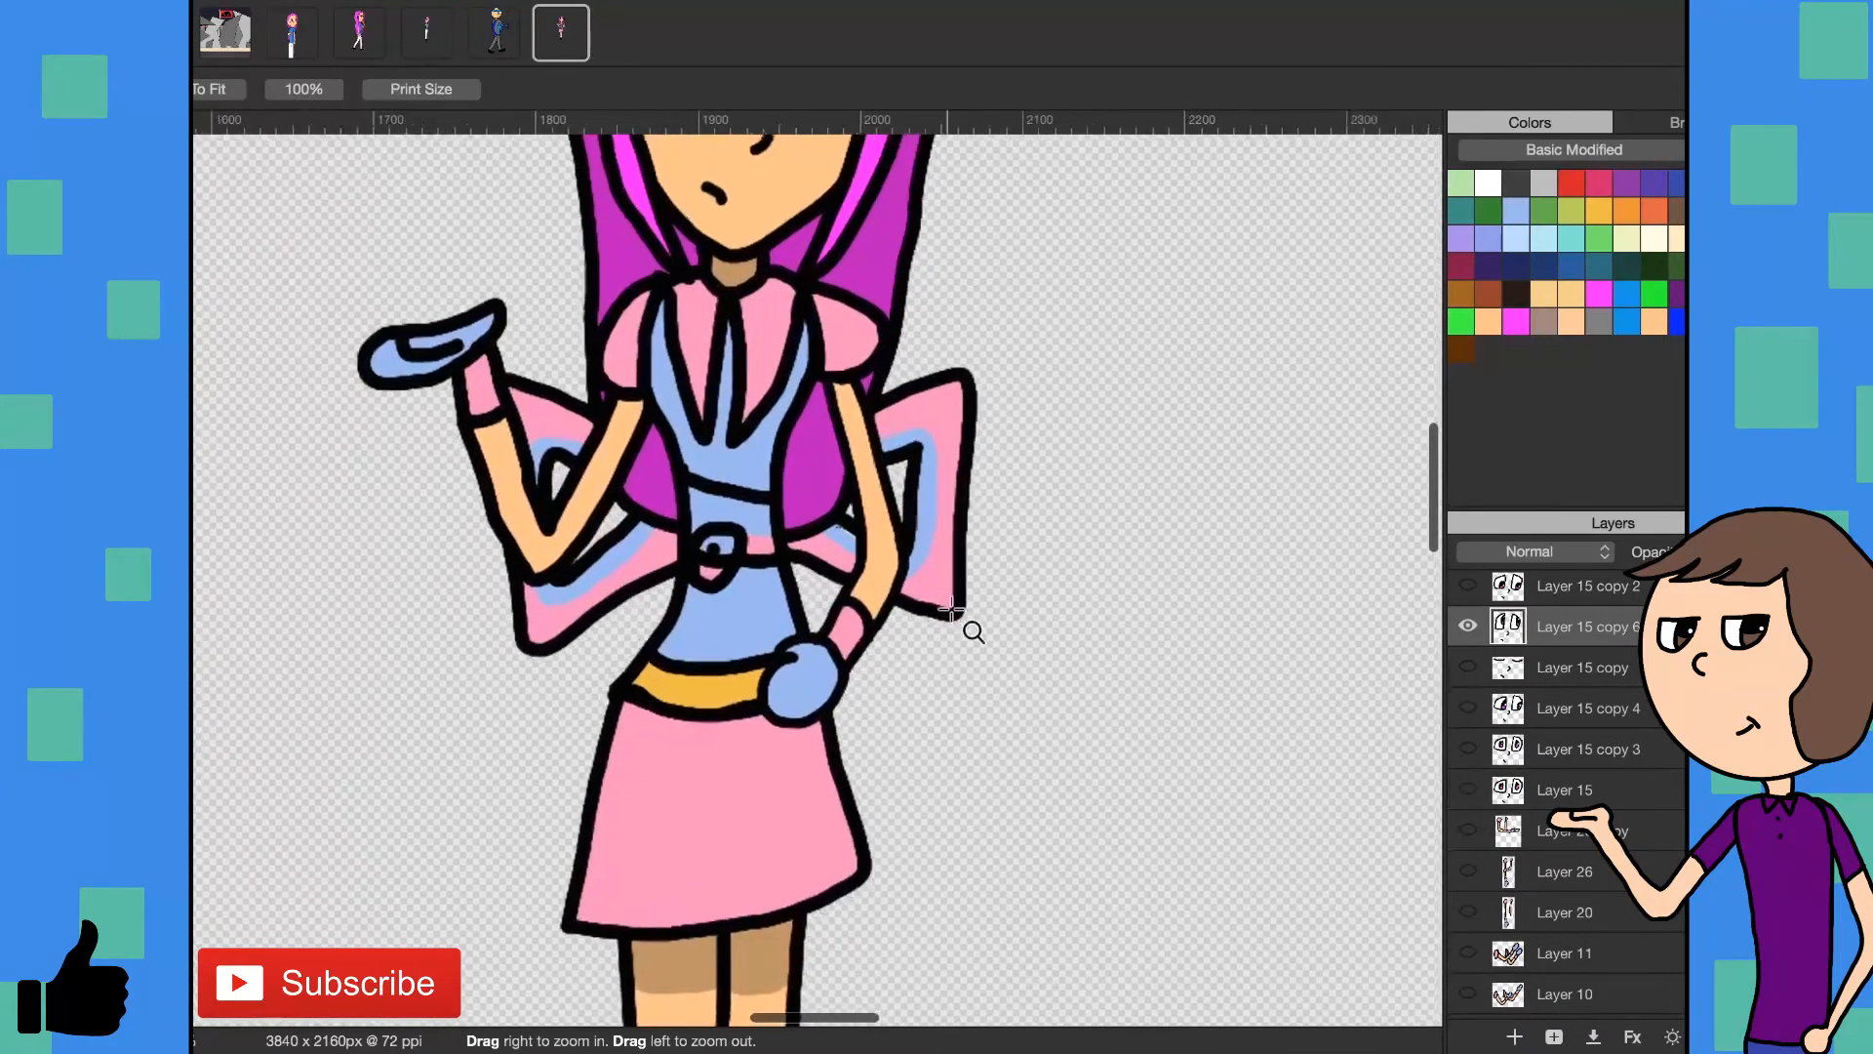
pyautogui.press('i')
pyautogui.click(724, 660)
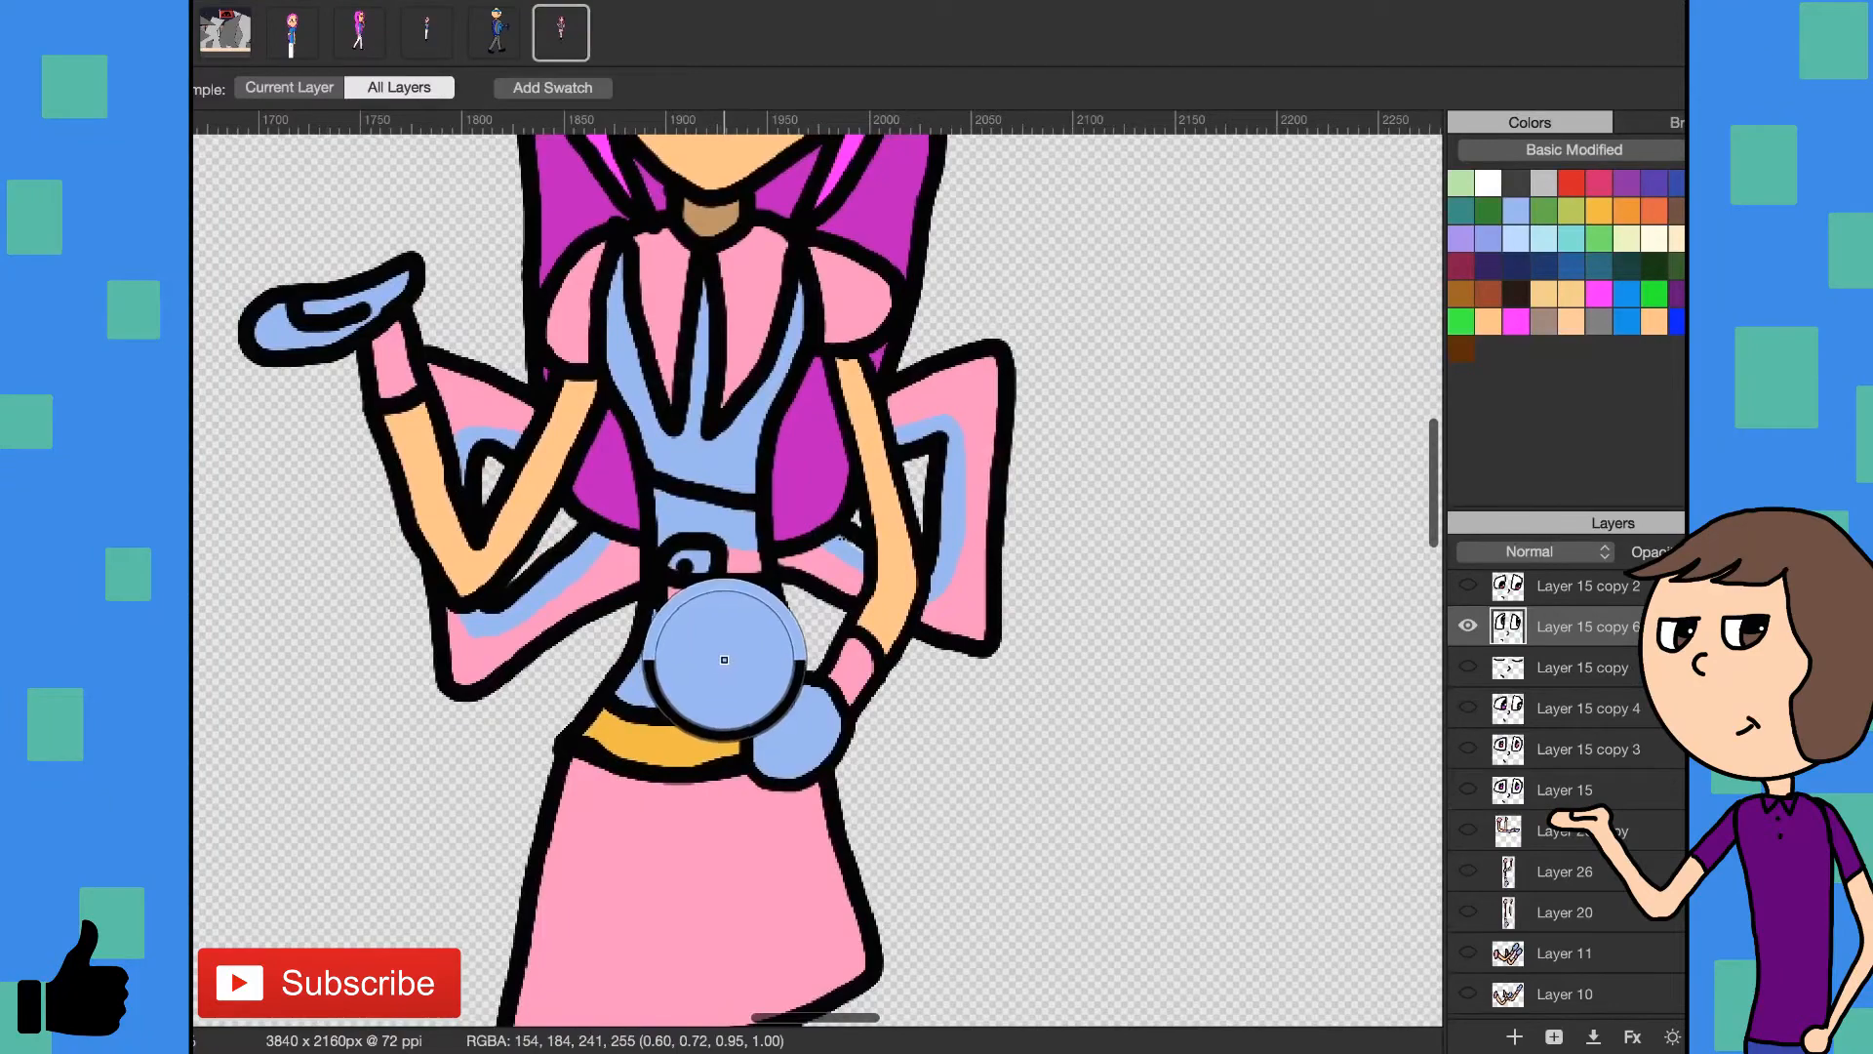
# - Return to the walking character drawing and fill the scarf on Layer 11 with the sampled light blue
pyautogui.click(435, 53)
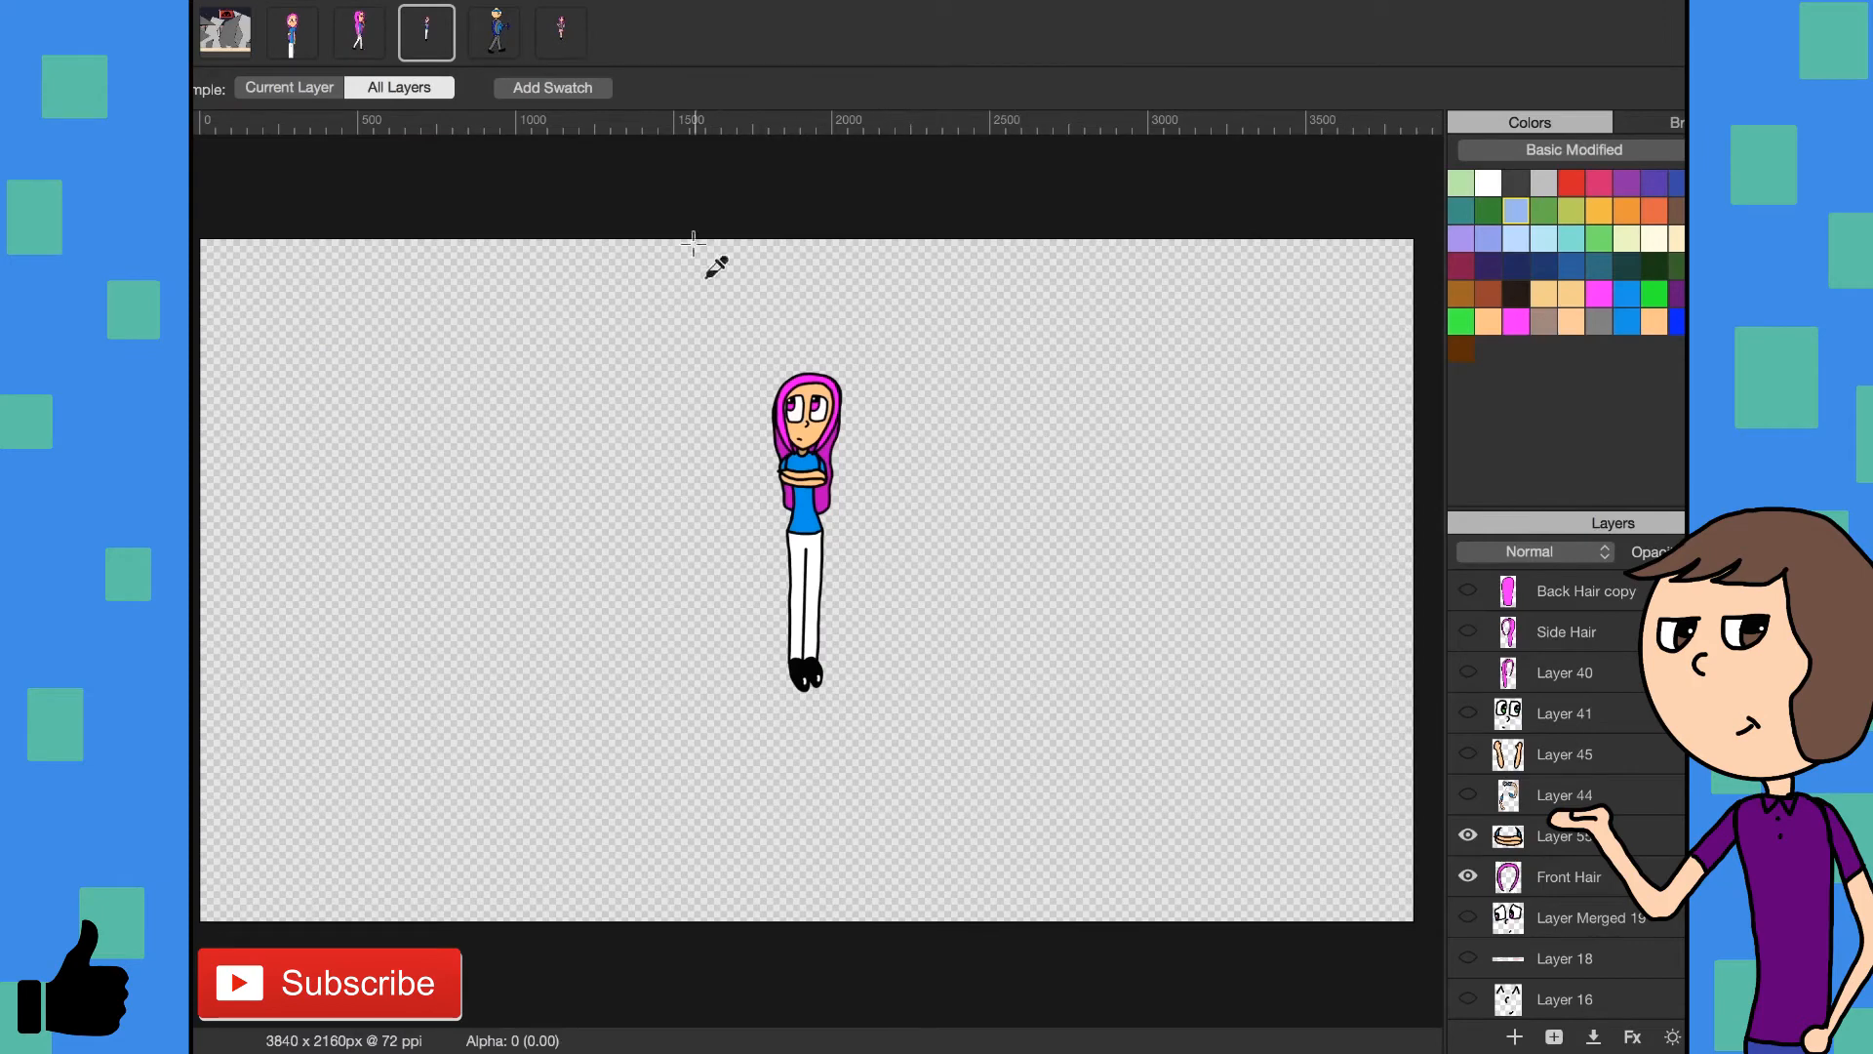
pyautogui.click(368, 48)
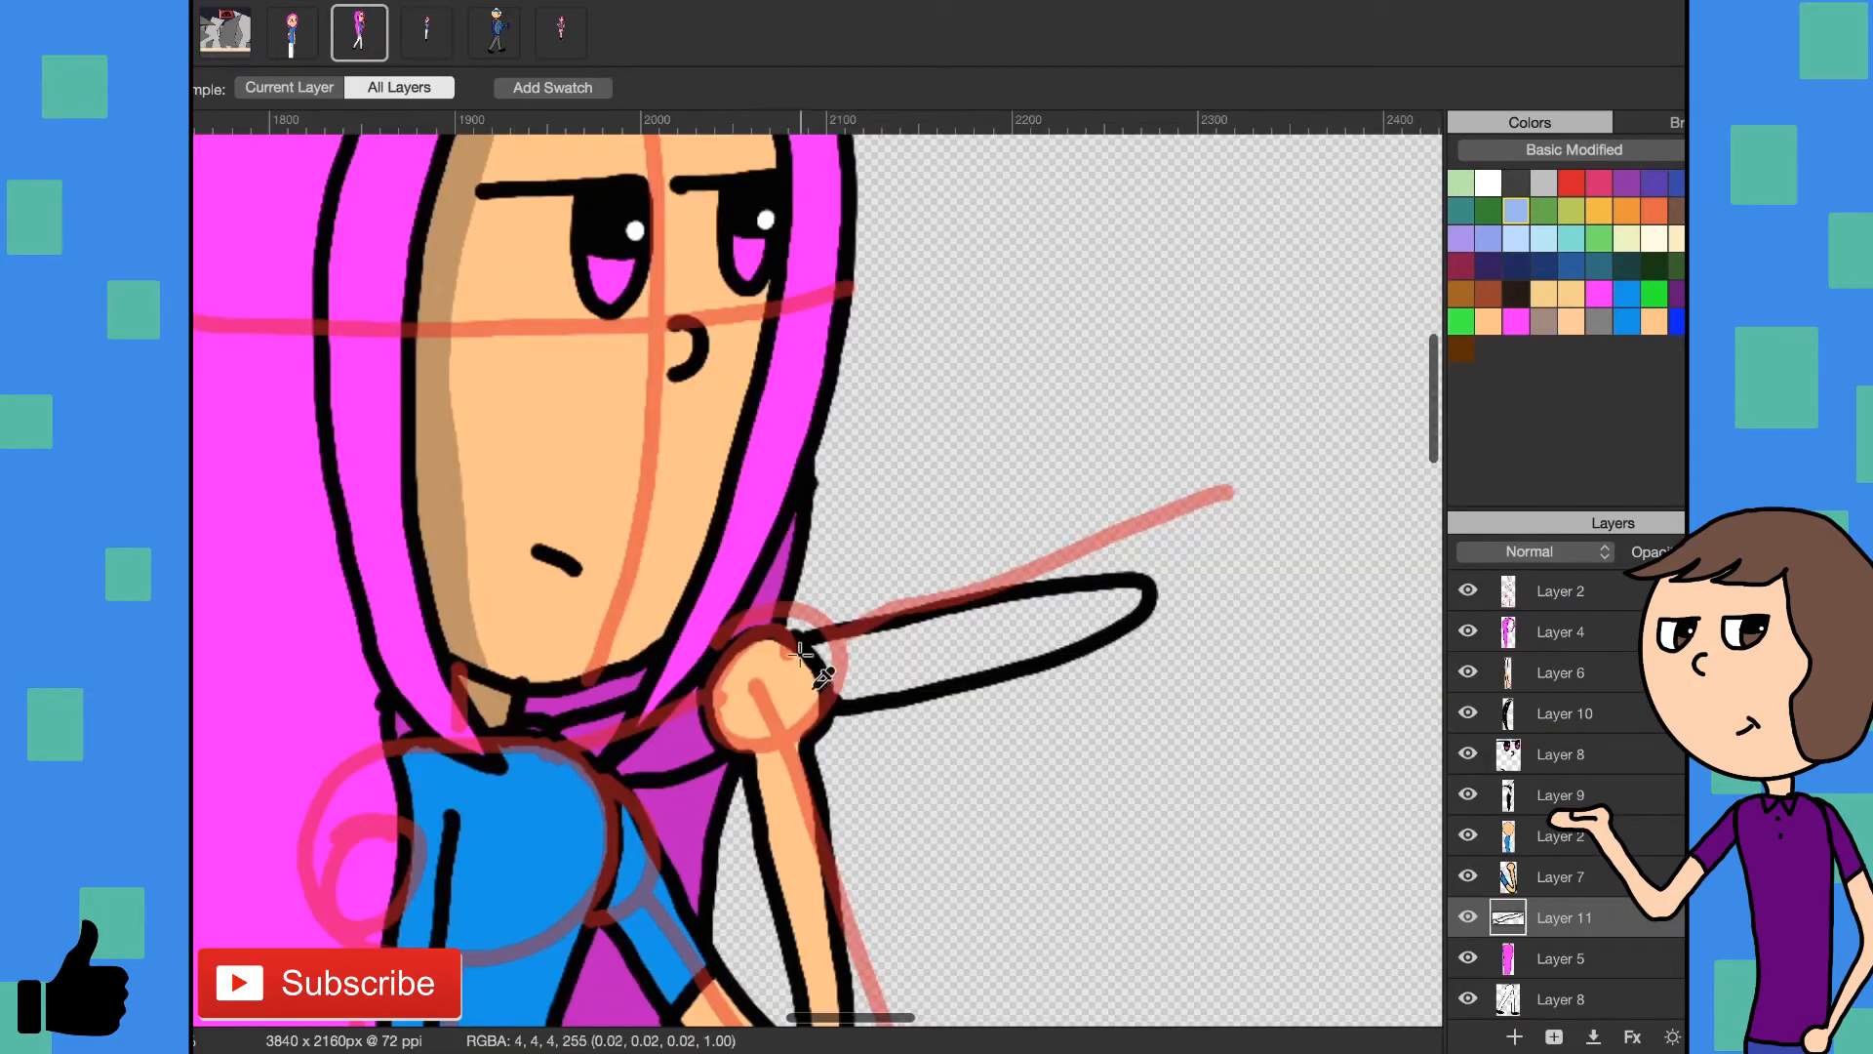
pyautogui.press('n')
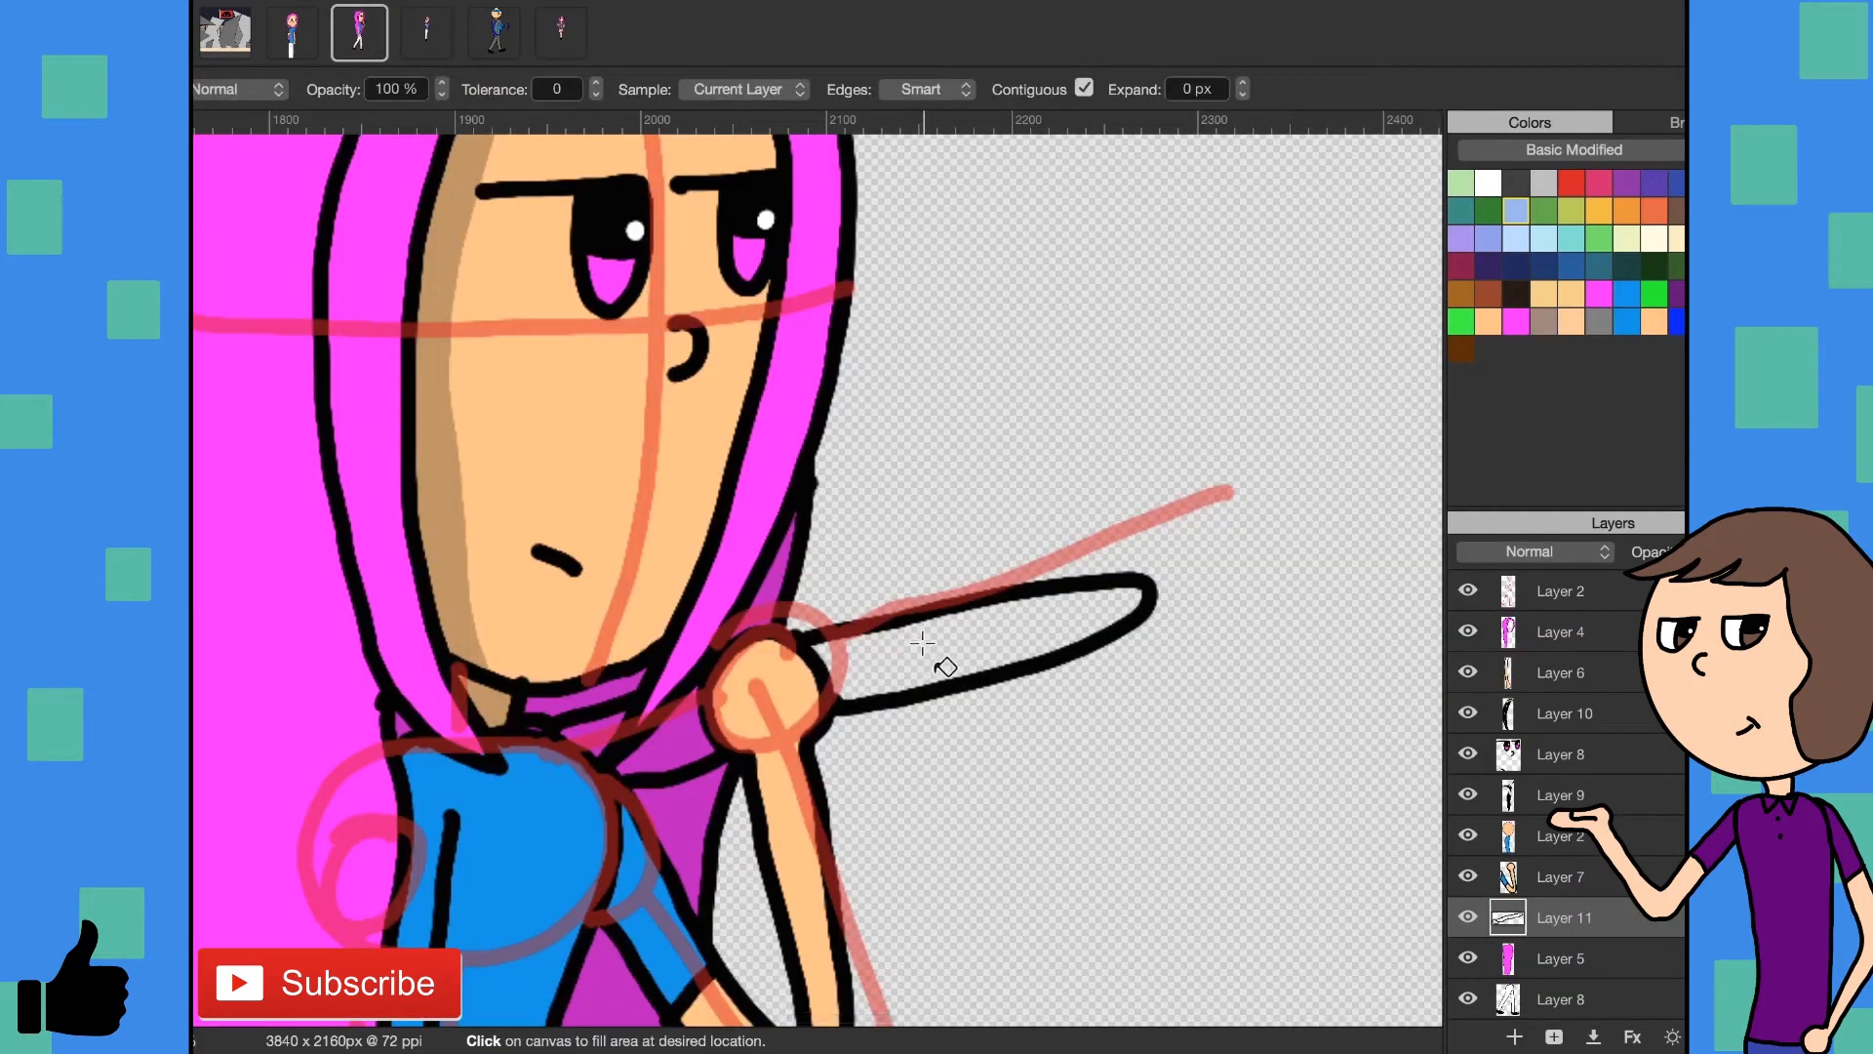
pyautogui.click(906, 659)
pyautogui.click(718, 748)
# - Draw the rear trouser cuff in black on Layer 12 and lower the opacity of the first legs on Layer 8
pyautogui.hscroll(-5, 732, 741)
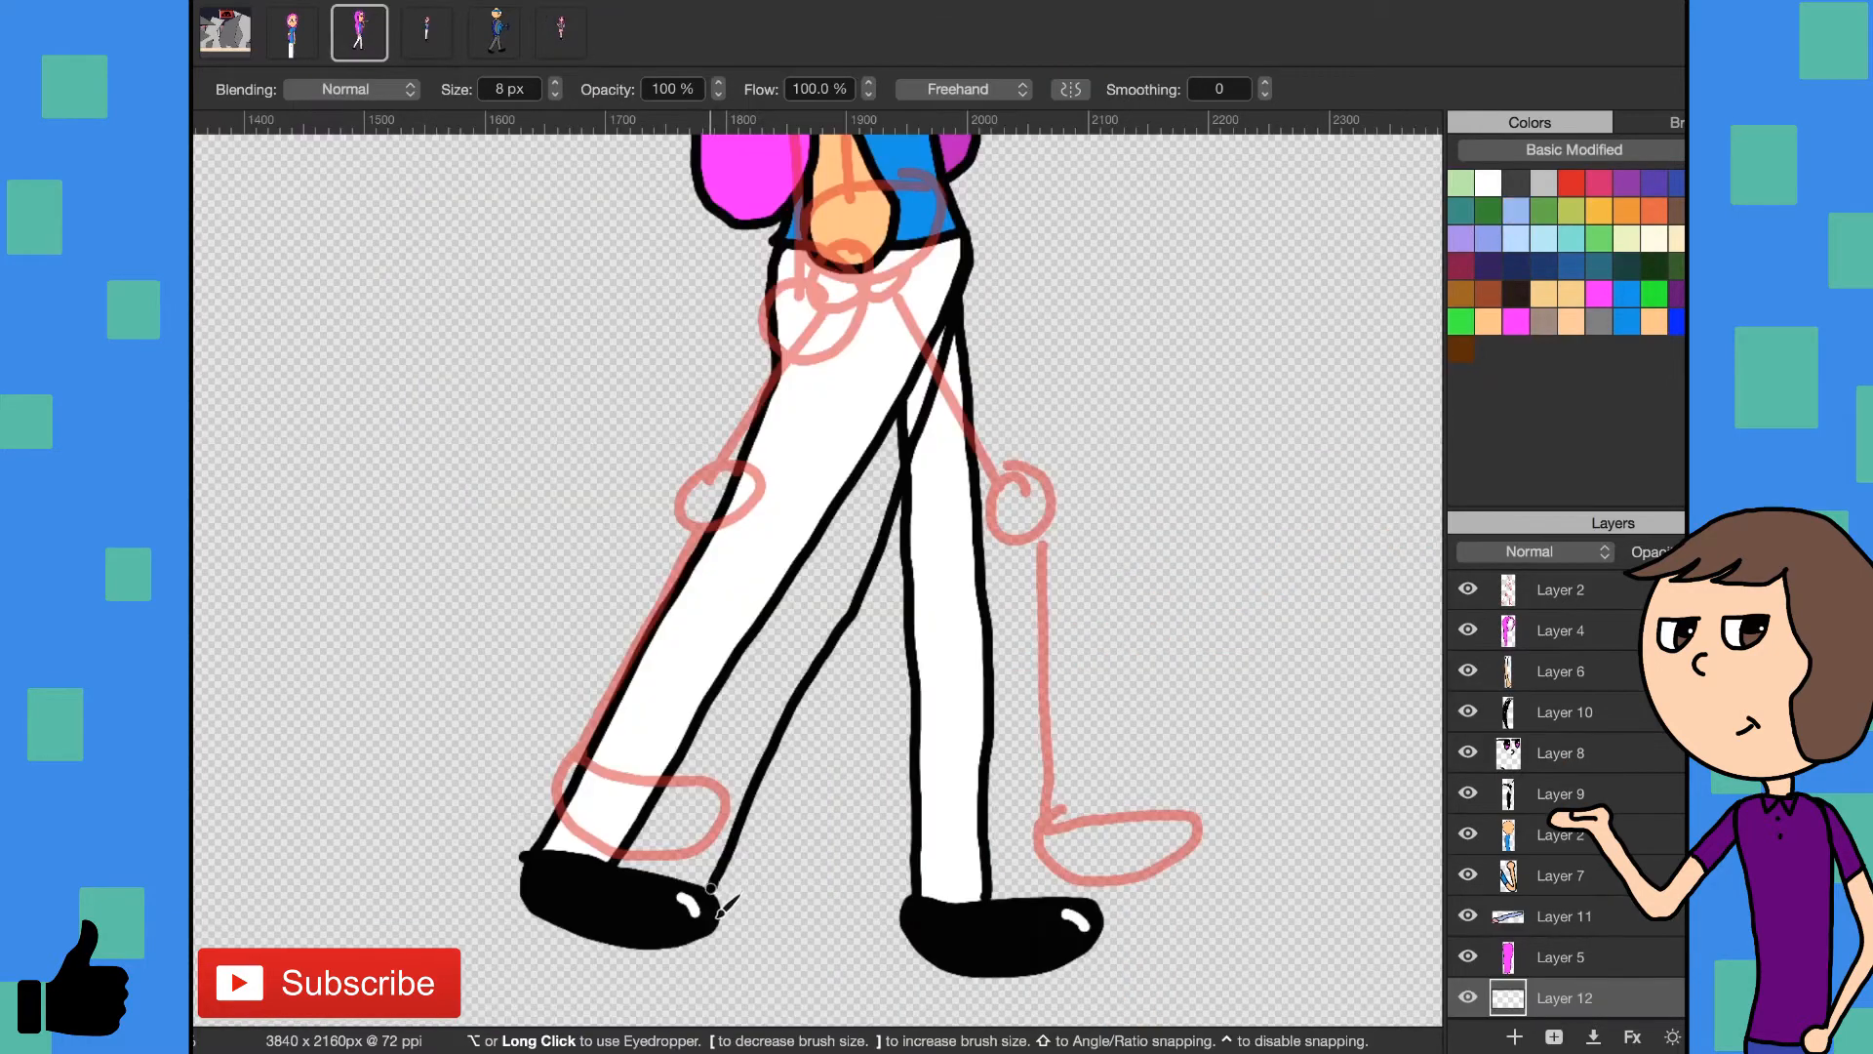
pyautogui.moveTo(643, 869); pyautogui.dragTo(624, 864)
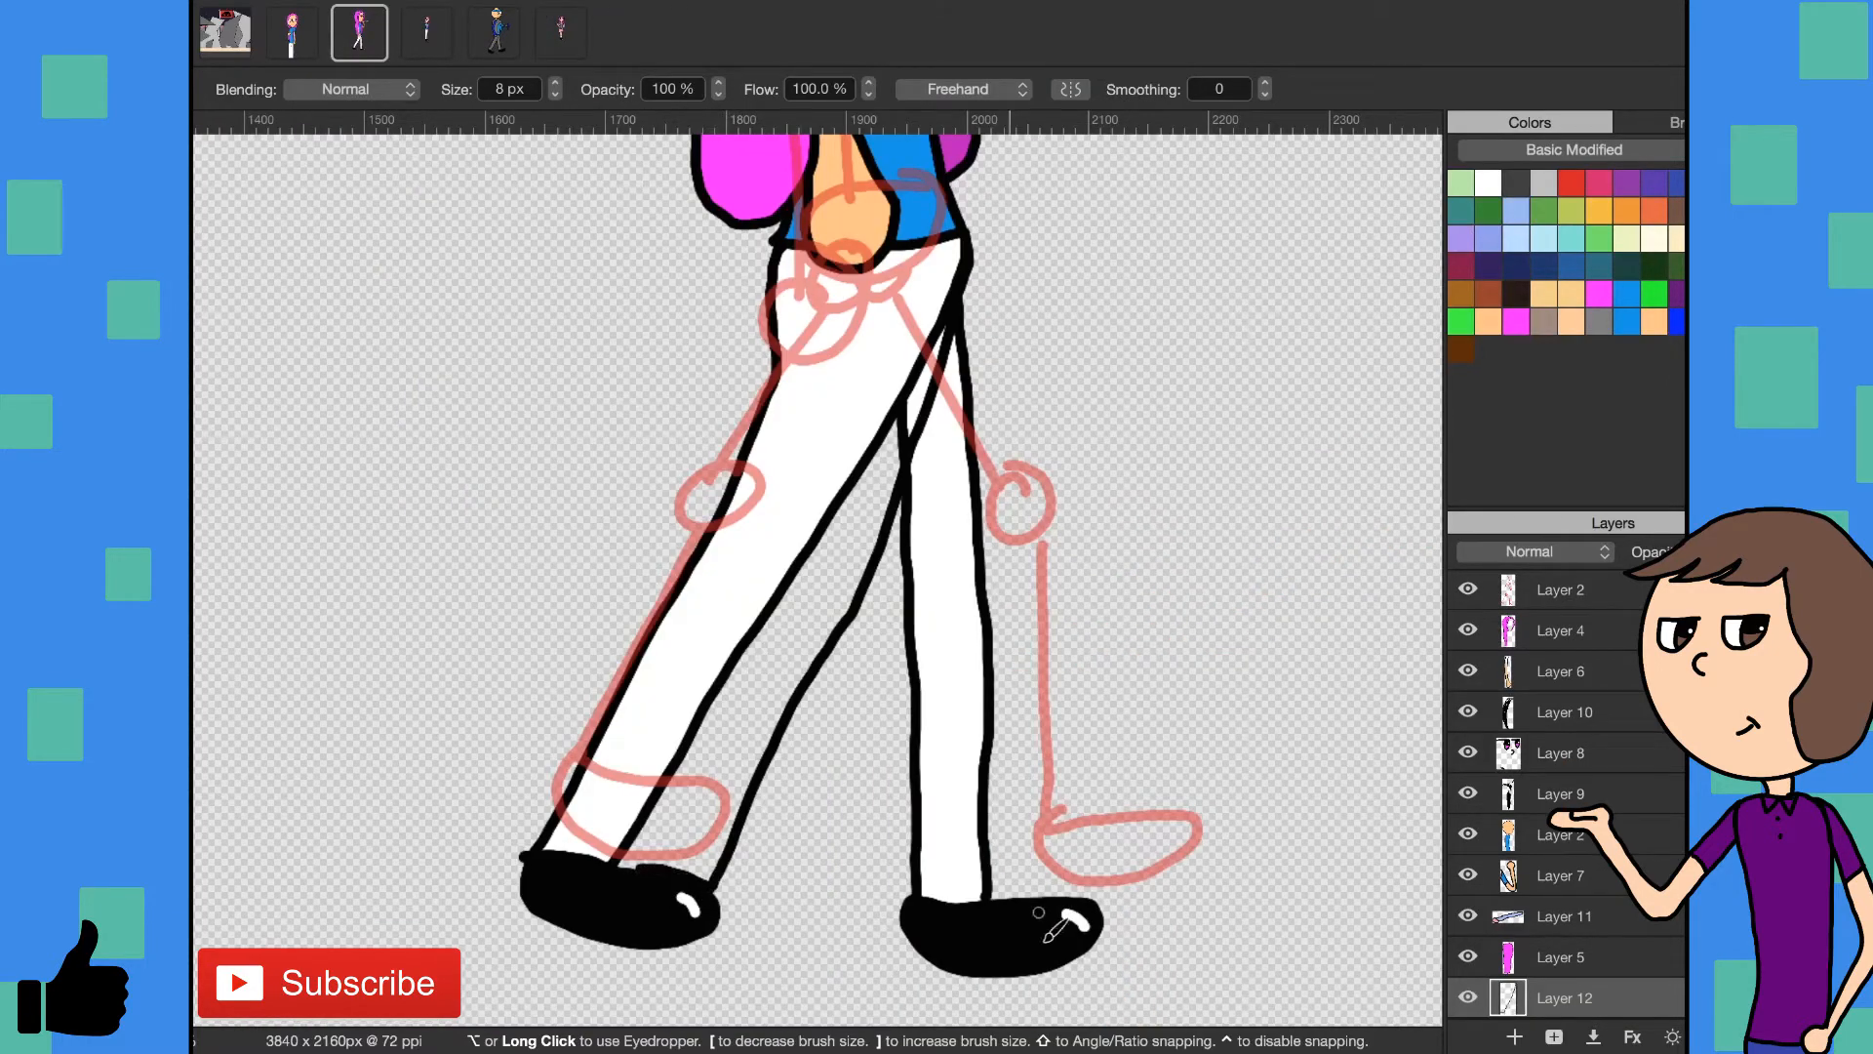
pyautogui.scroll(-1, 1678, 915)
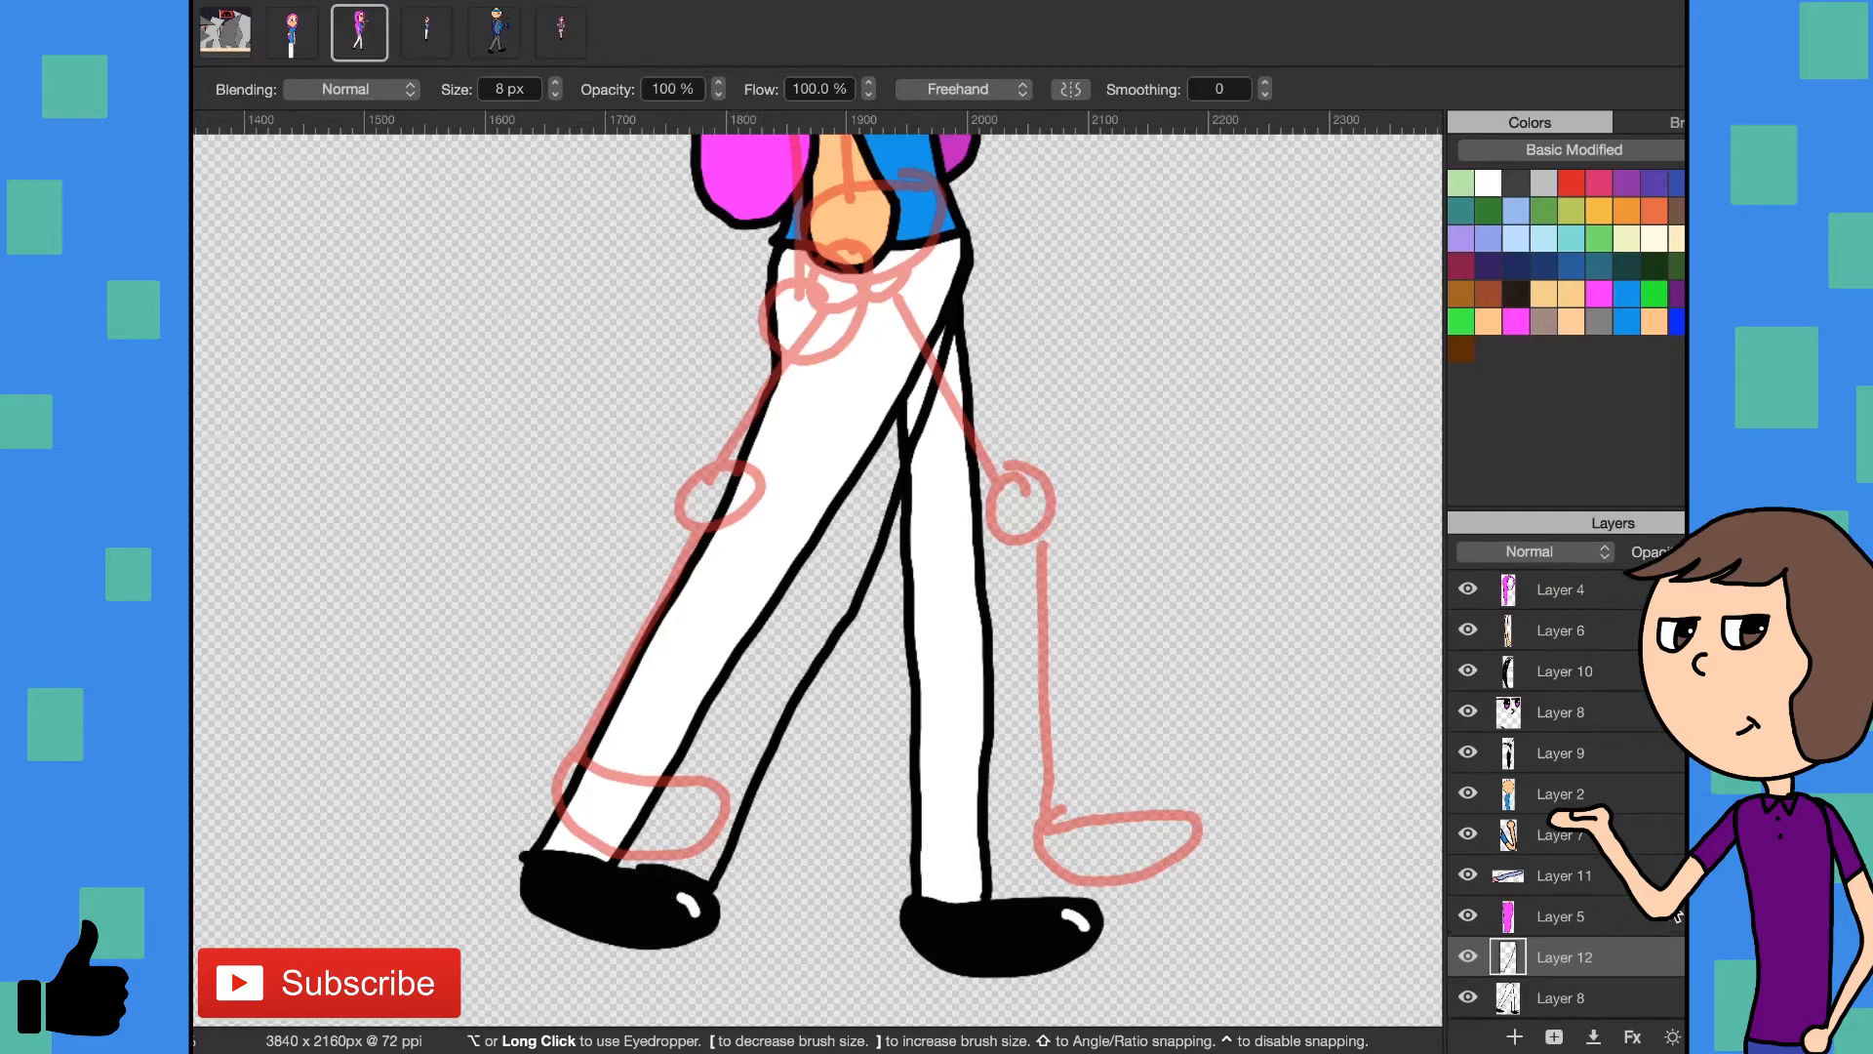
pyautogui.click(1586, 989)
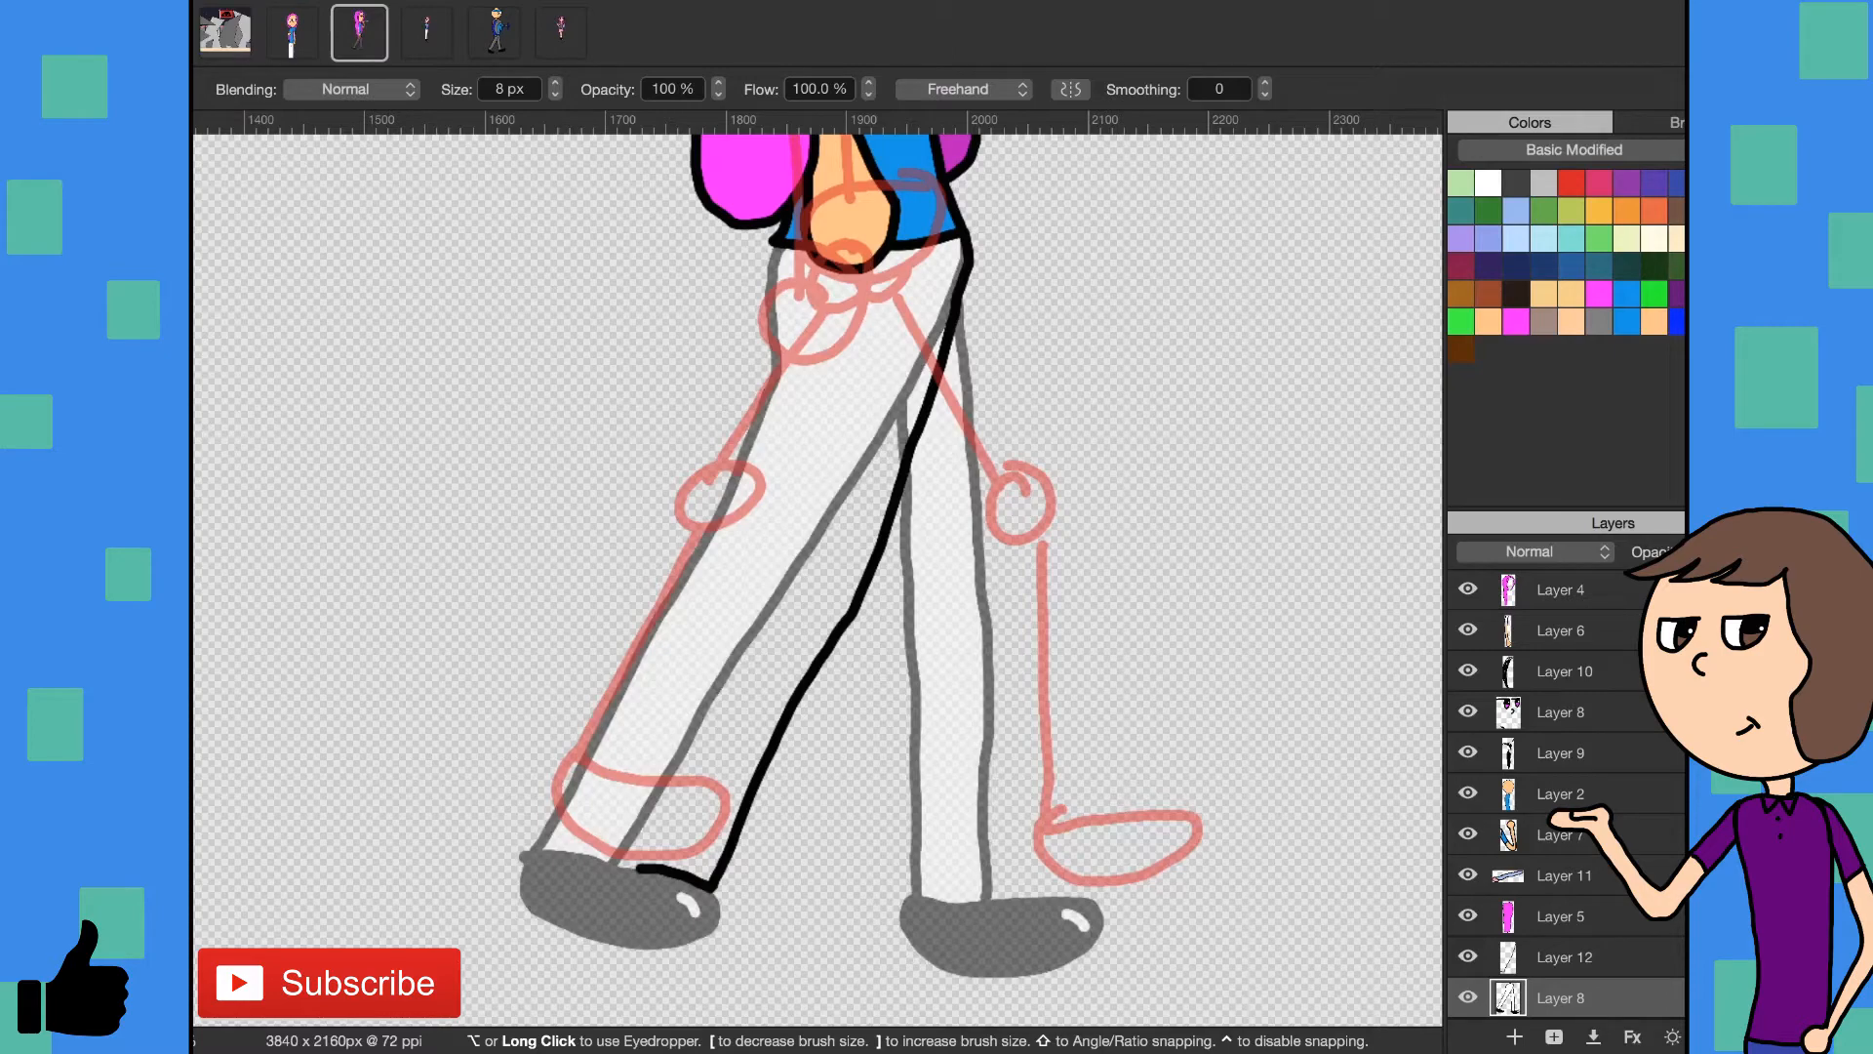
pyautogui.click(1633, 961)
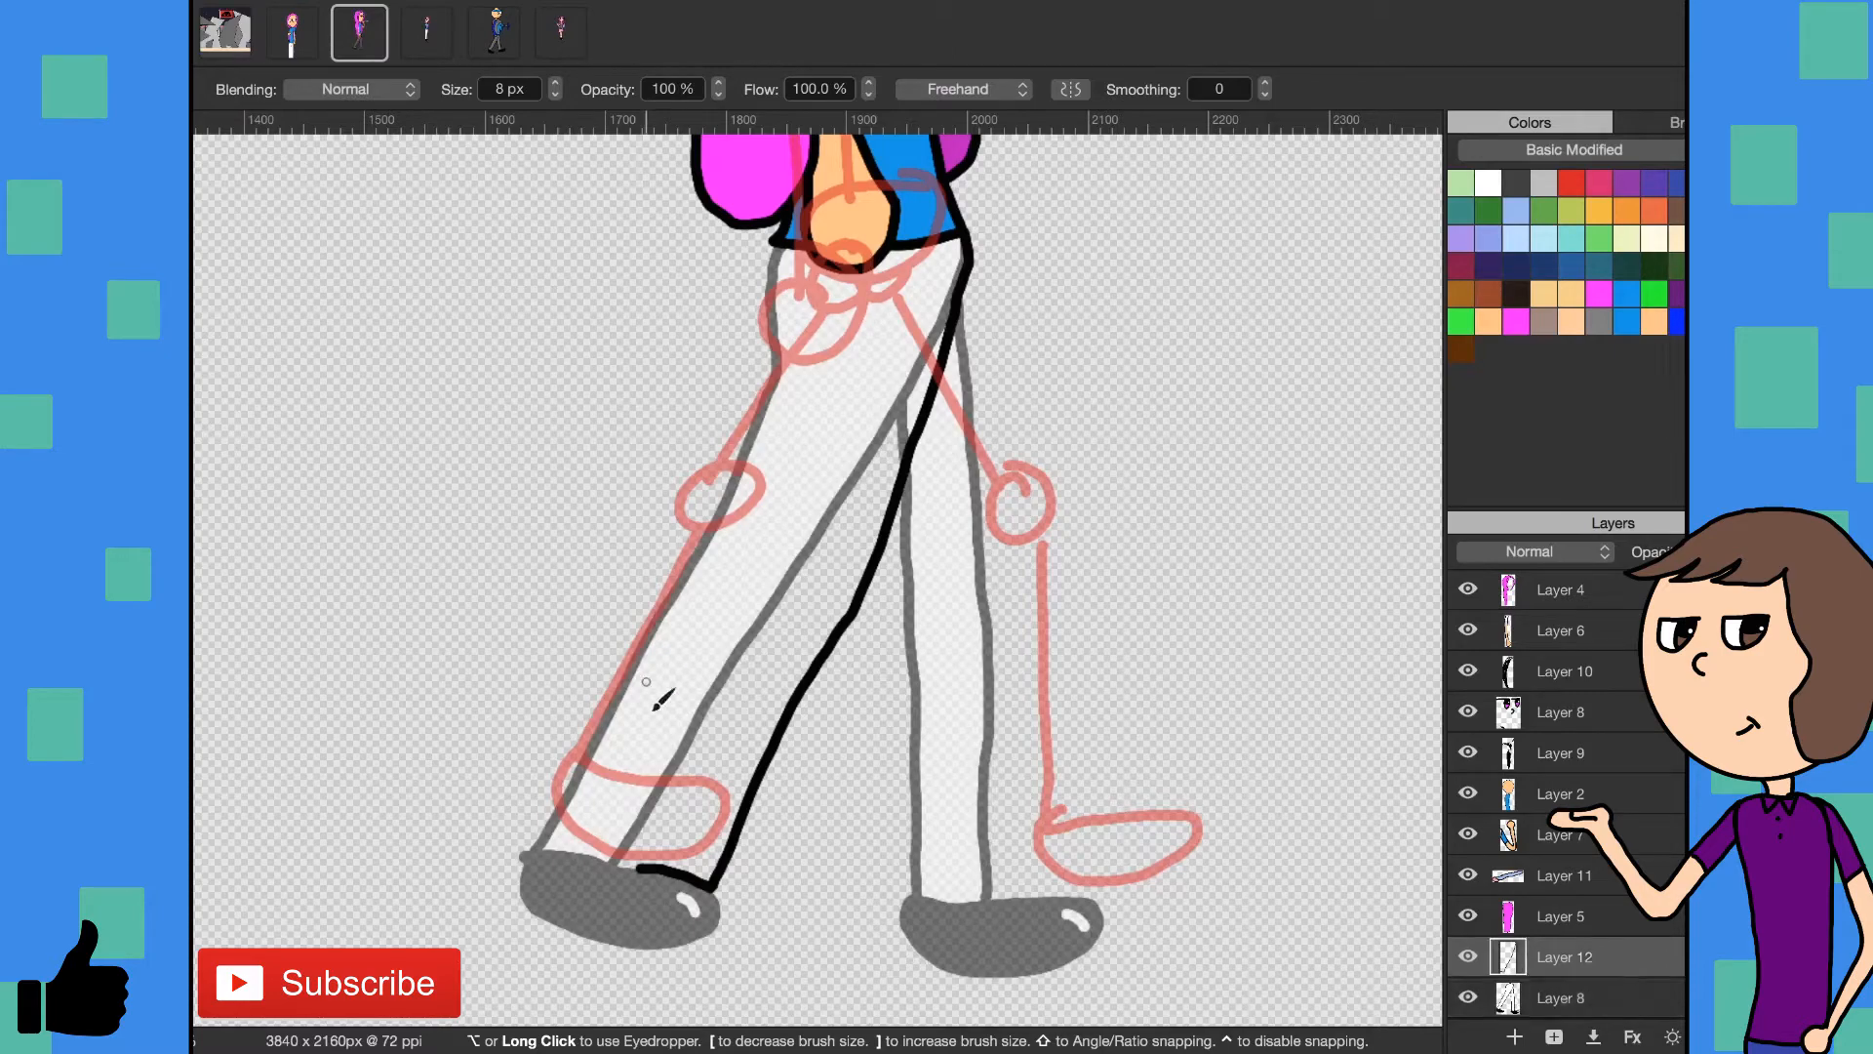
# - Draw the next walking pose on Layer 12 in black, with both legs closer together and a shoe on each
pyautogui.moveTo(647, 858)
pyautogui.mouseDown()
pyautogui.moveTo(803, 515)
pyautogui.moveTo(805, 376)
pyautogui.moveTo(773, 282)
pyautogui.mouseUp()
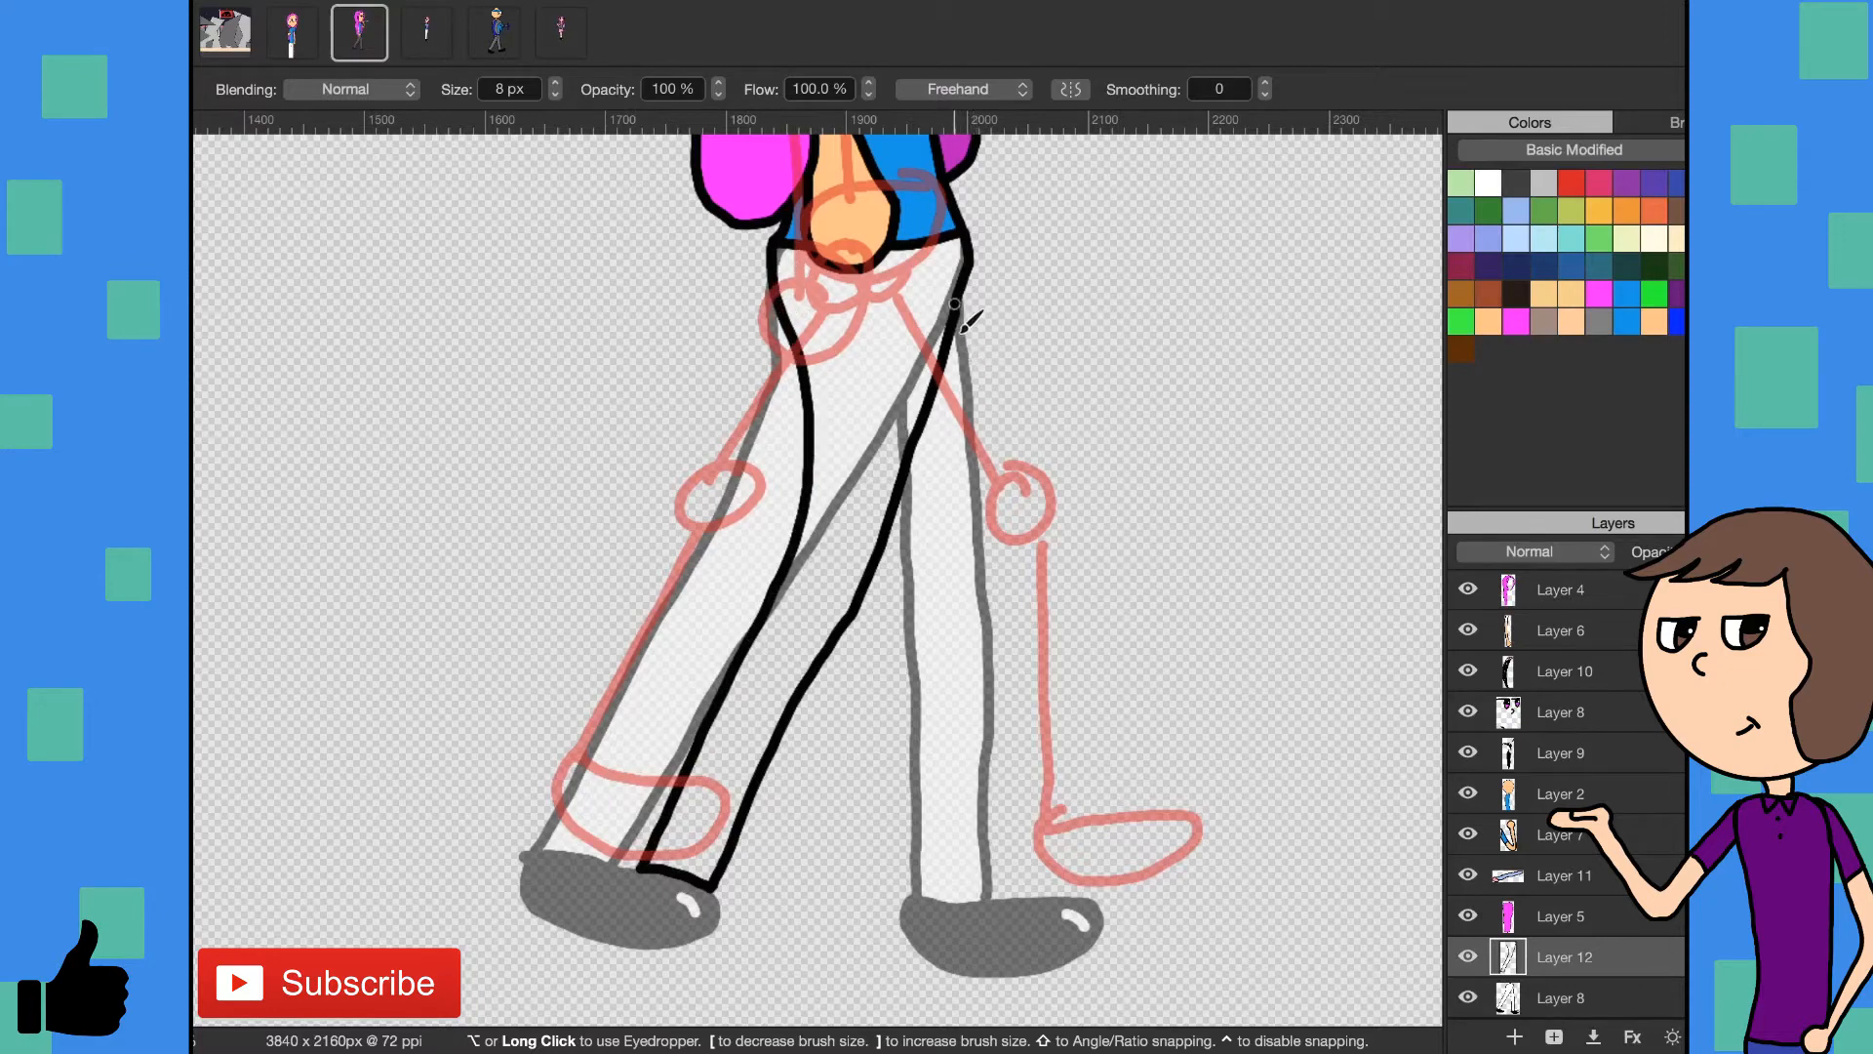
pyautogui.moveTo(956, 307); pyautogui.dragTo(881, 897)
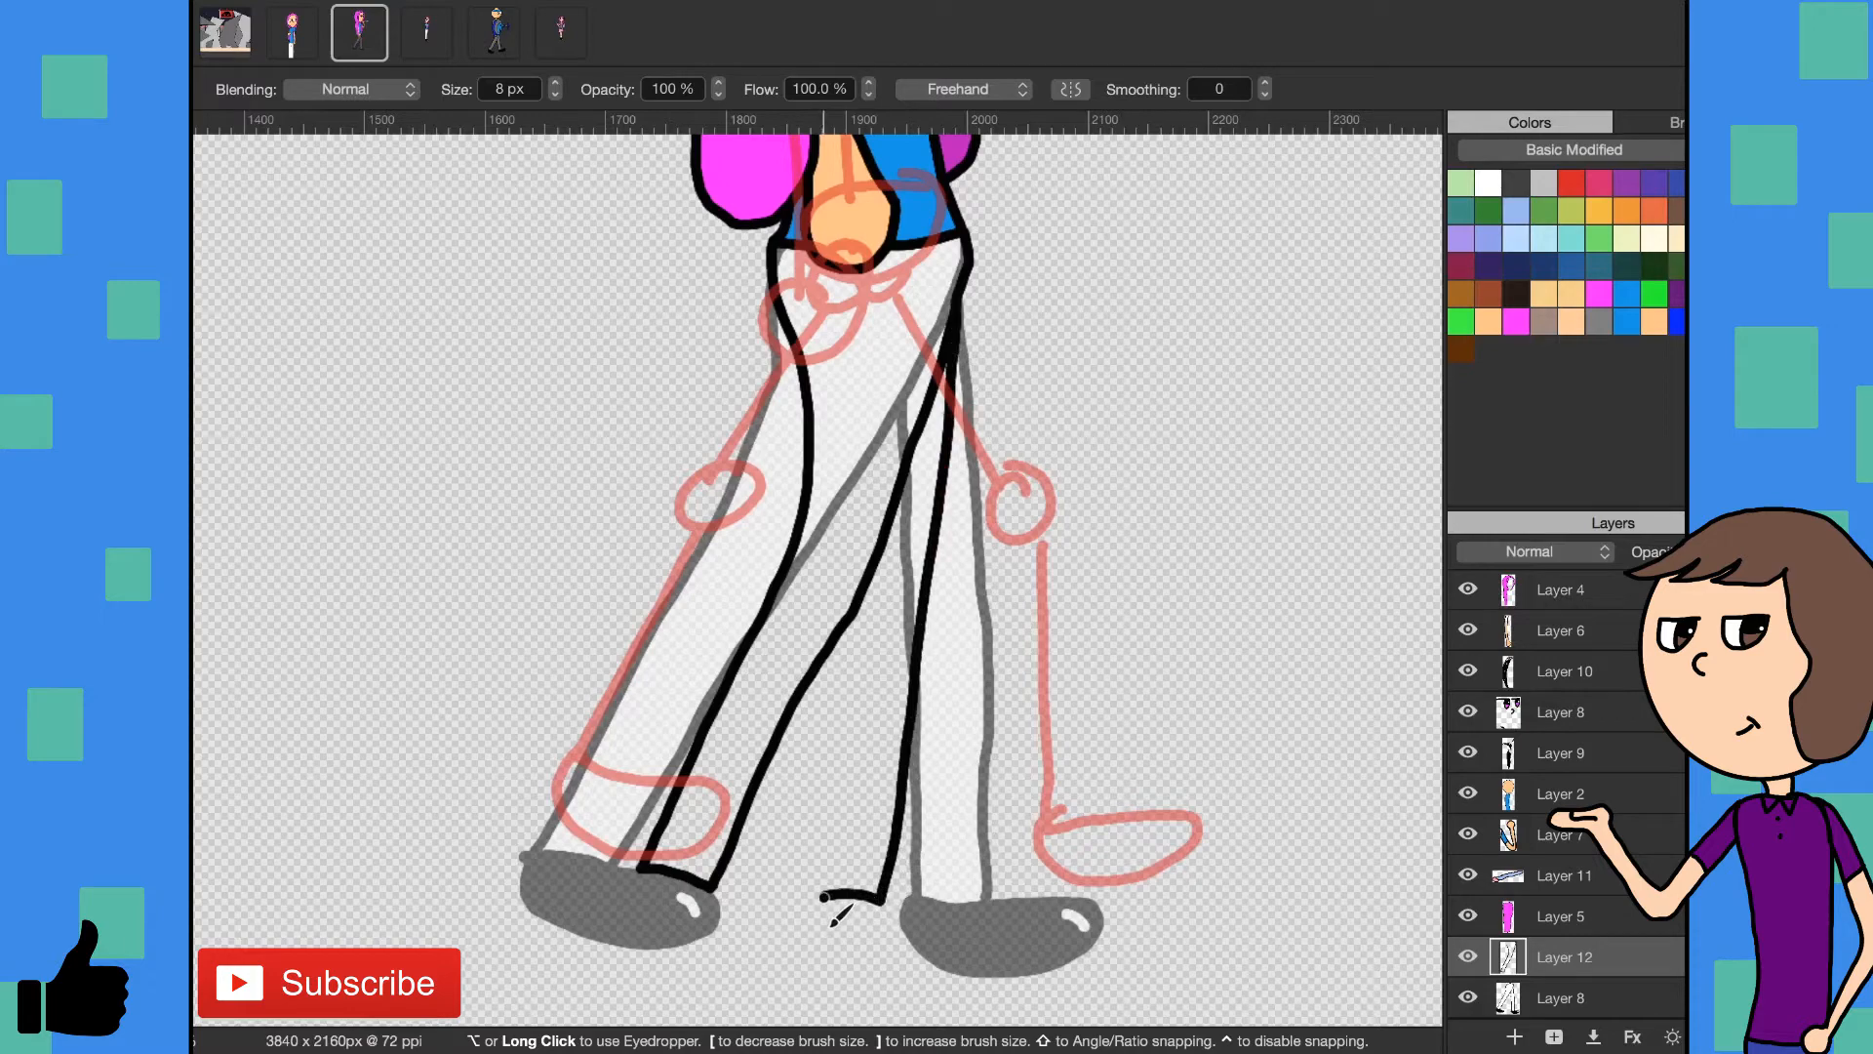
pyautogui.moveTo(820, 899); pyautogui.dragTo(864, 603)
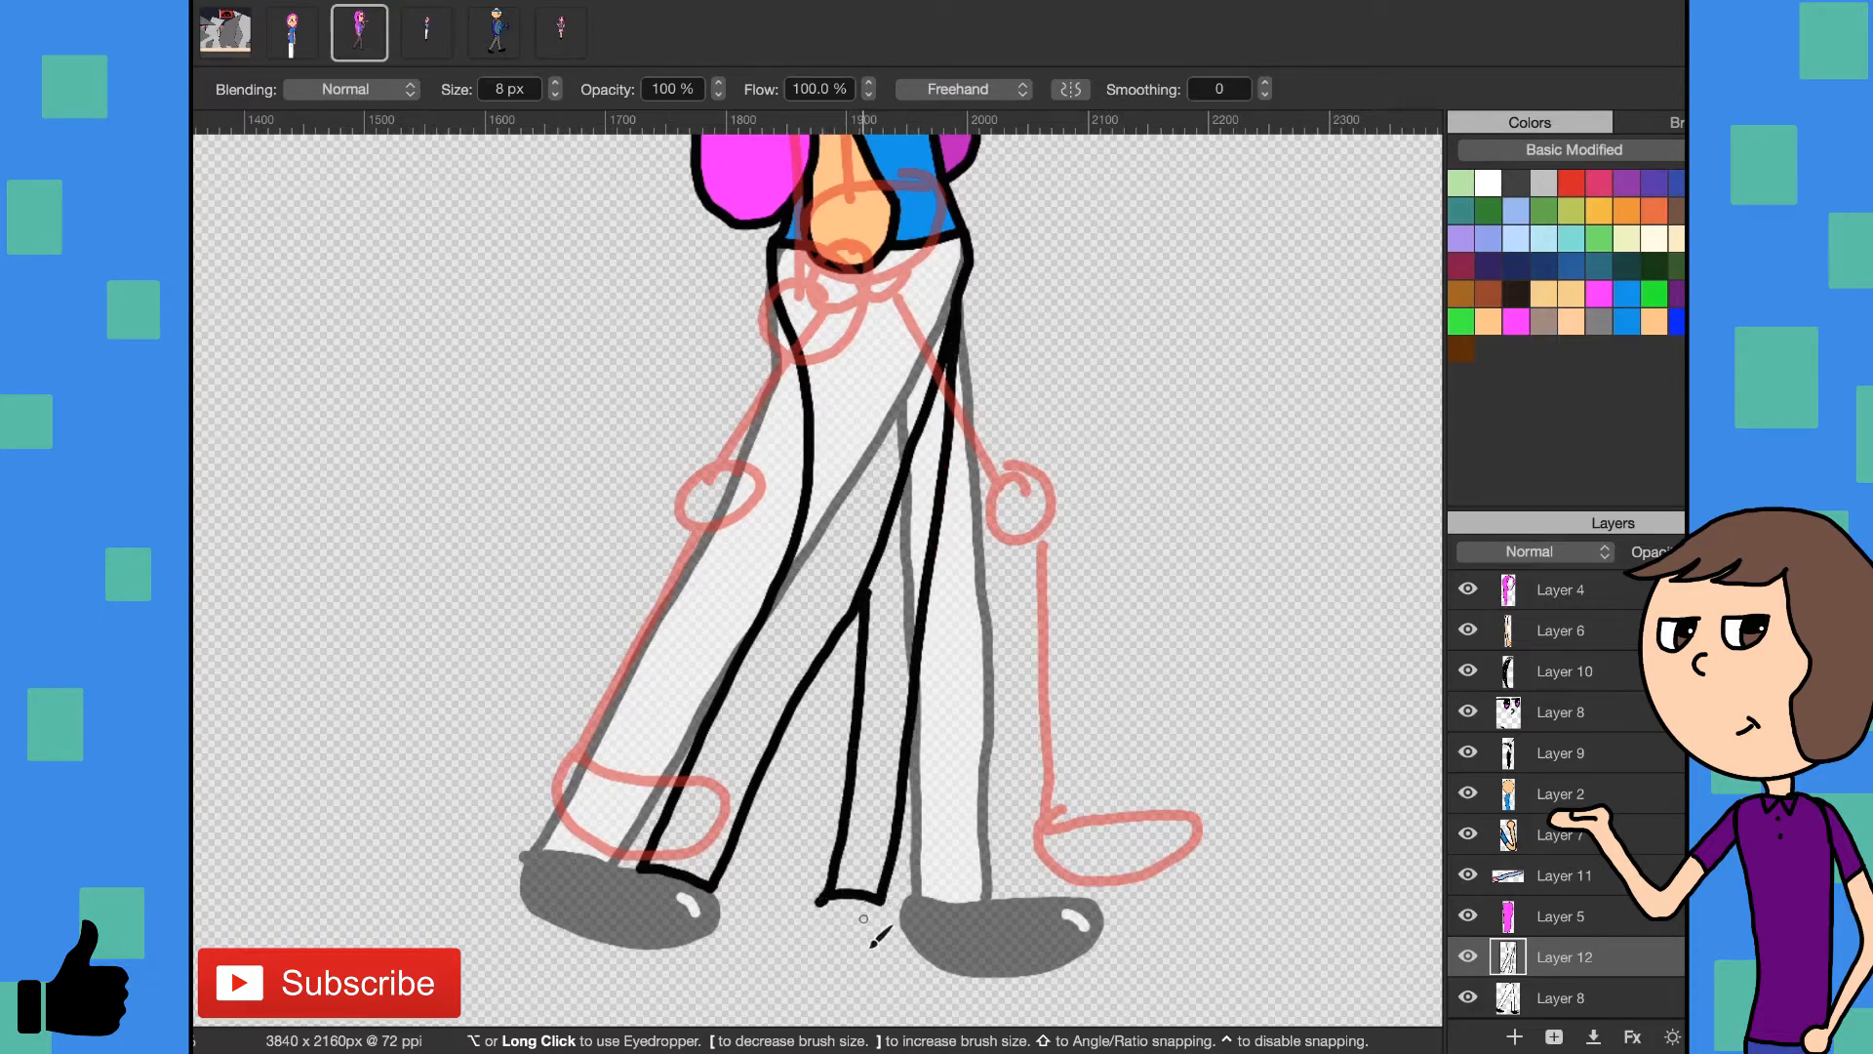
pyautogui.moveTo(898, 902)
pyautogui.mouseDown()
pyautogui.moveTo(987, 908)
pyautogui.moveTo(1007, 937)
pyautogui.moveTo(939, 969)
pyautogui.moveTo(853, 954)
pyautogui.moveTo(821, 900)
pyautogui.mouseUp()
pyautogui.moveTo(709, 887)
pyautogui.mouseDown()
pyautogui.moveTo(810, 917)
pyautogui.moveTo(808, 940)
pyautogui.moveTo(766, 963)
pyautogui.moveTo(683, 939)
pyautogui.moveTo(636, 902)
pyautogui.moveTo(649, 865)
pyautogui.mouseUp()
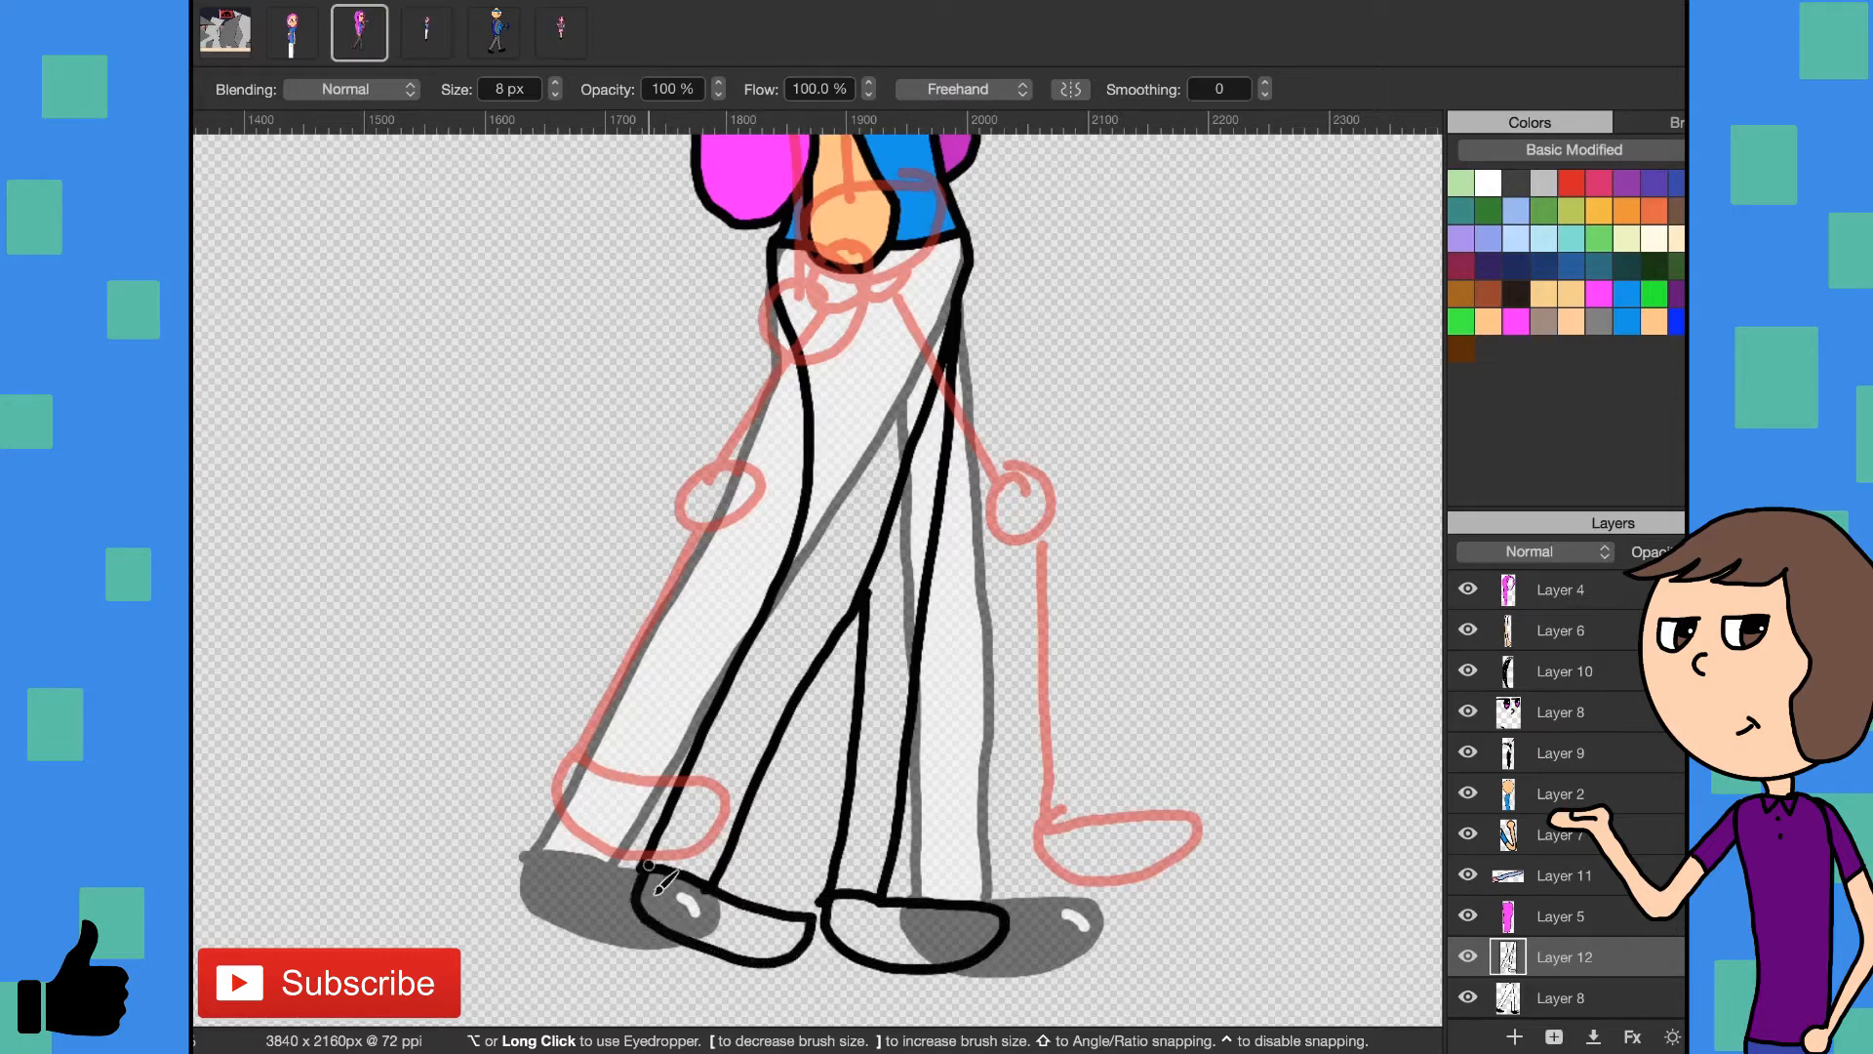
# - Duplicate Layer 12 with the finished second leg pose and make the original Layer 12 active
pyautogui.scroll(3, 798, 484)
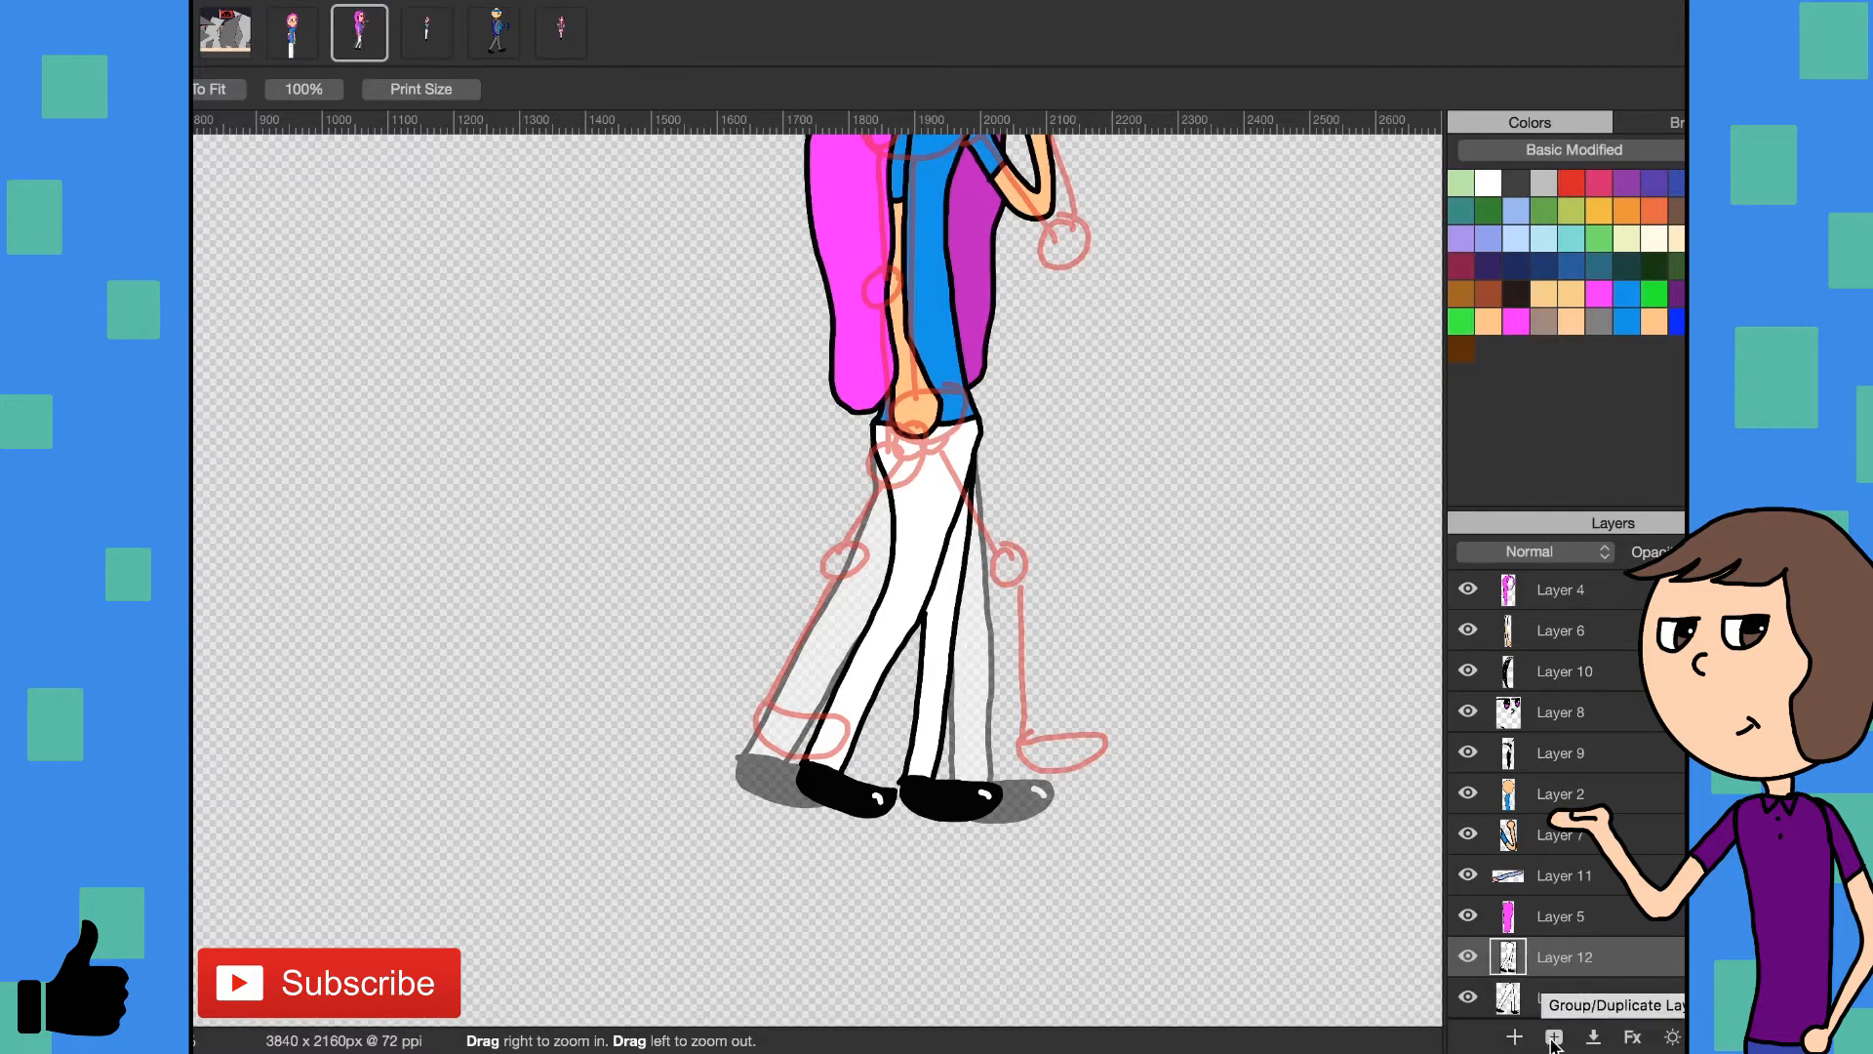
pyautogui.click(1555, 1038)
pyautogui.click(1571, 949)
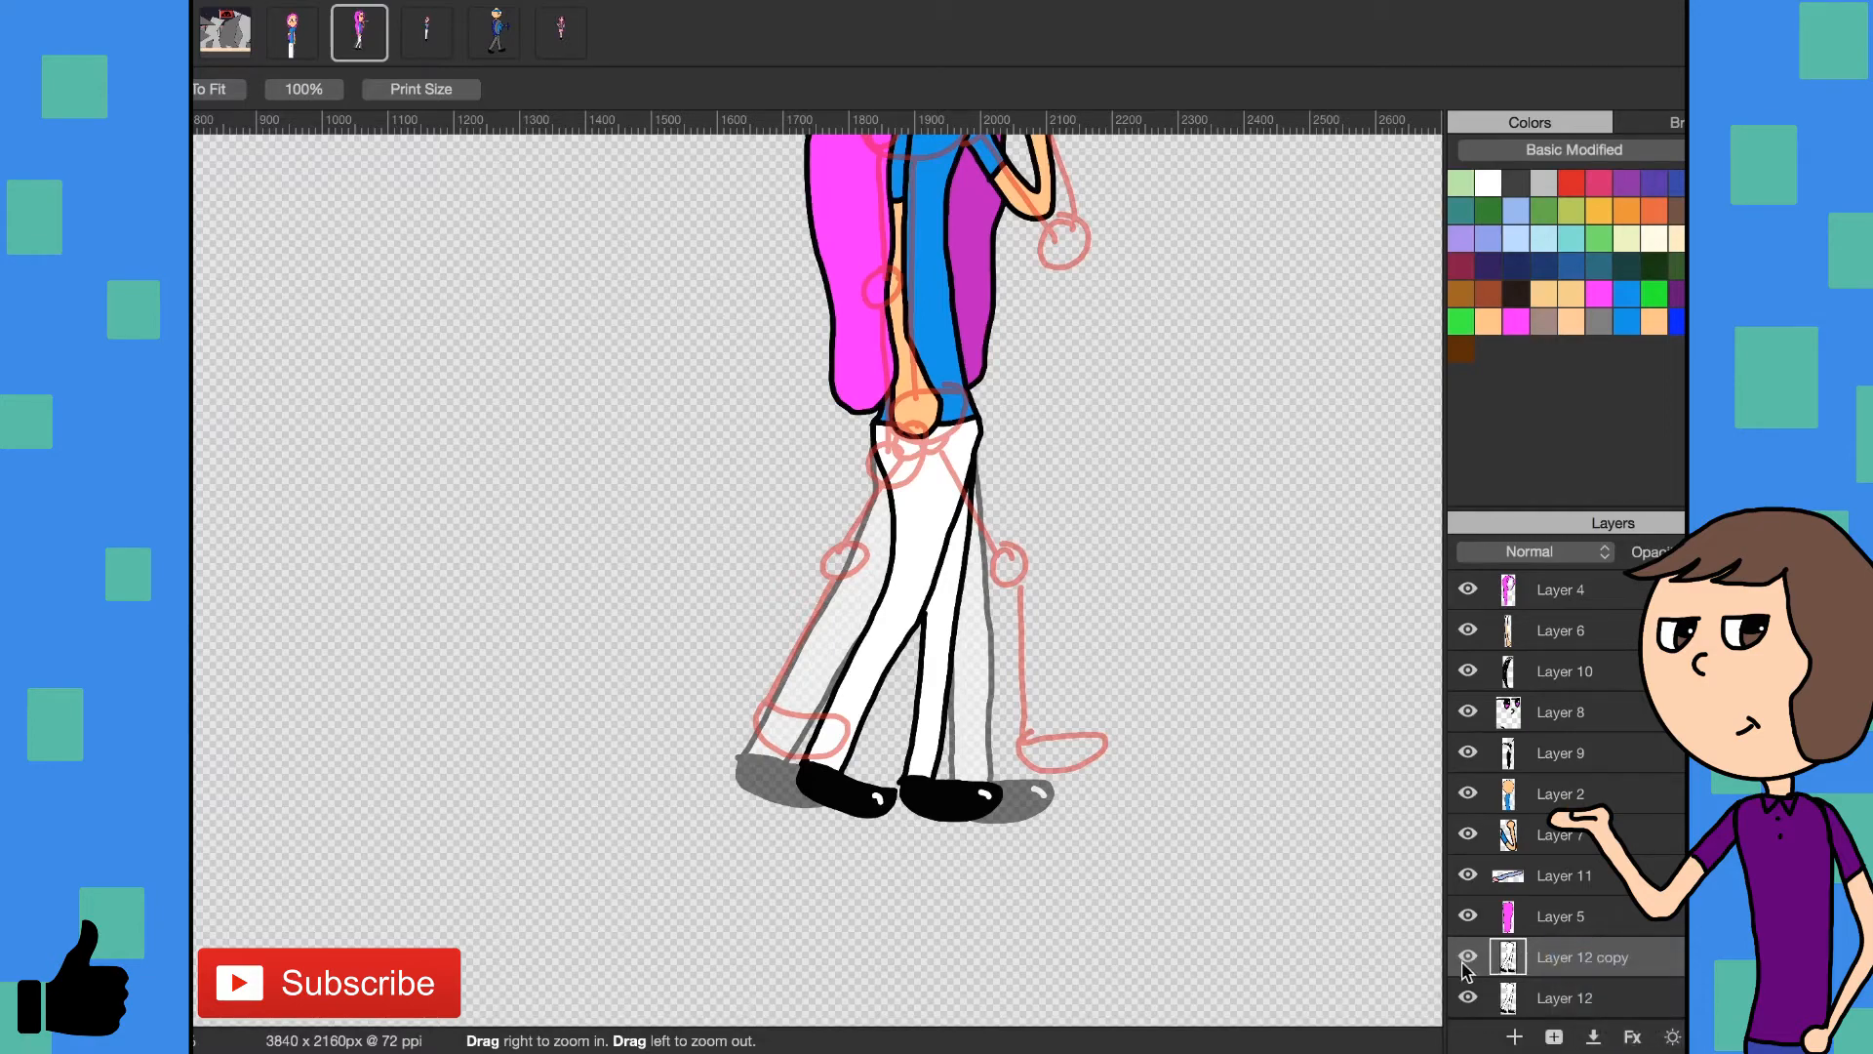
pyautogui.click(1510, 994)
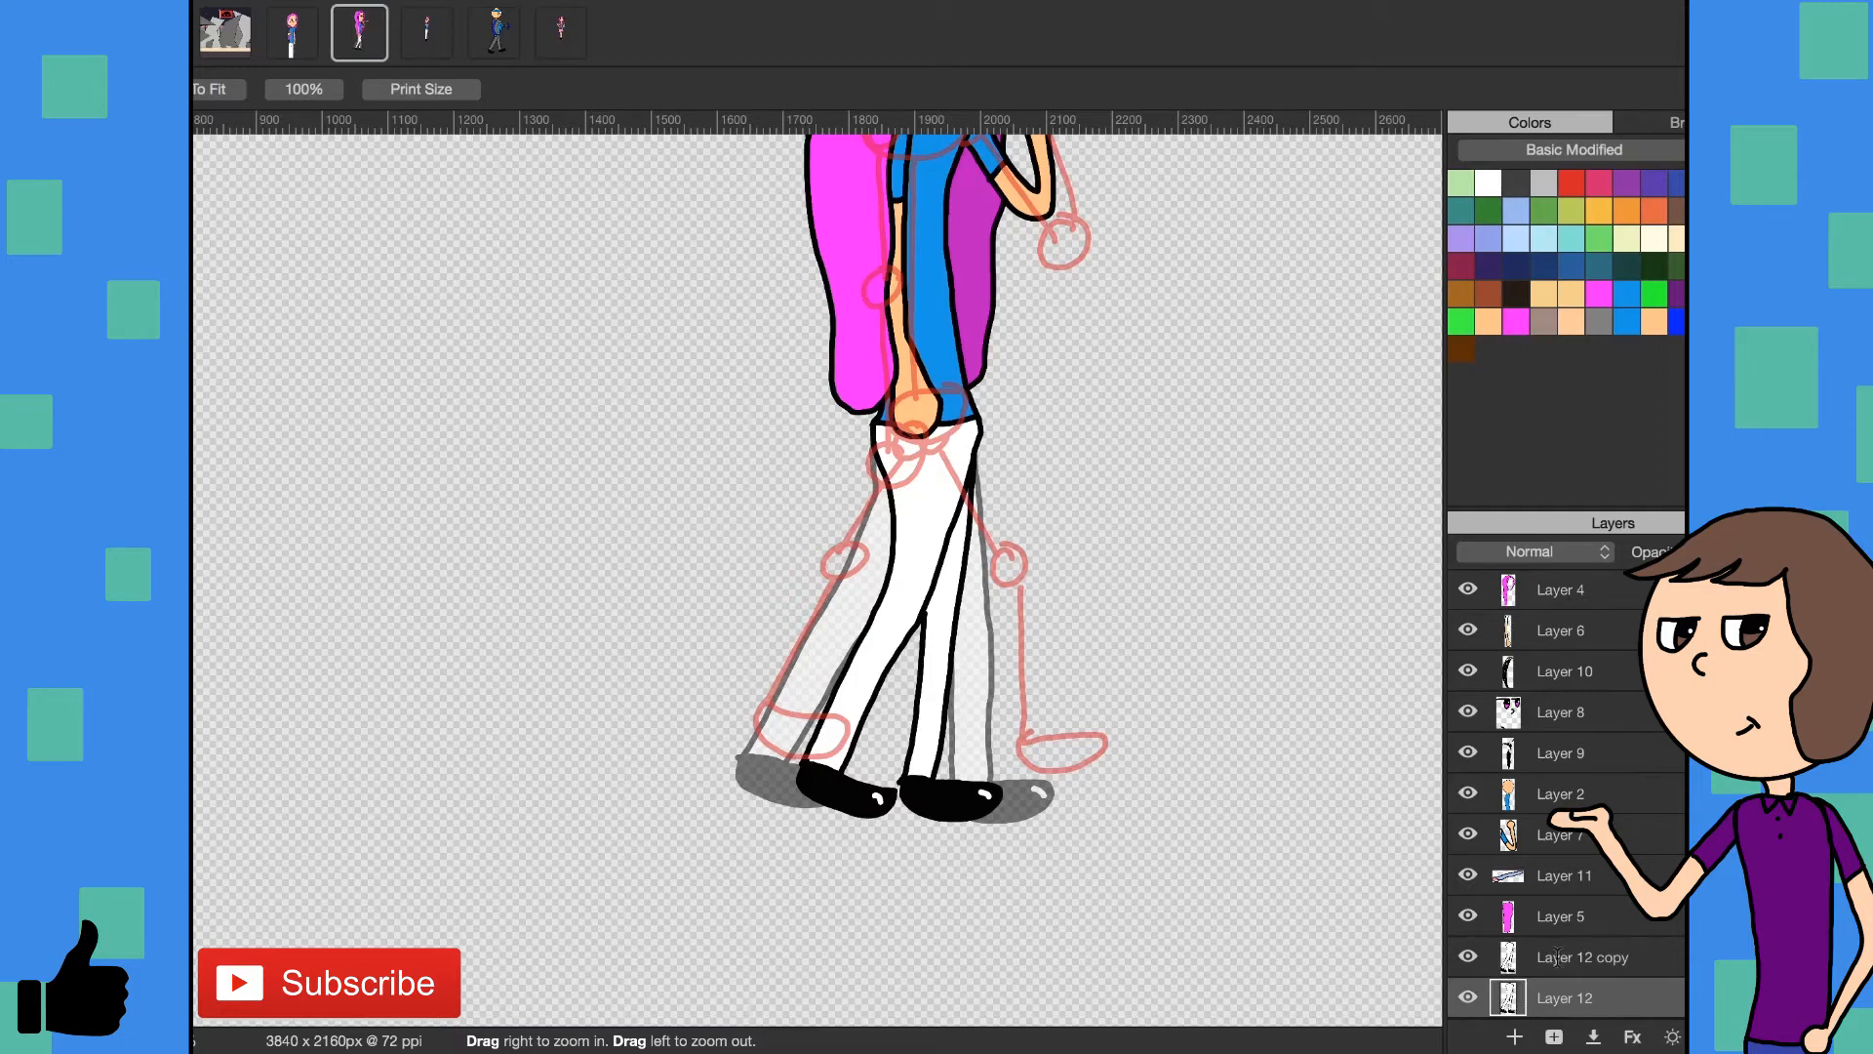
pyautogui.scroll(-1, 1600, 986)
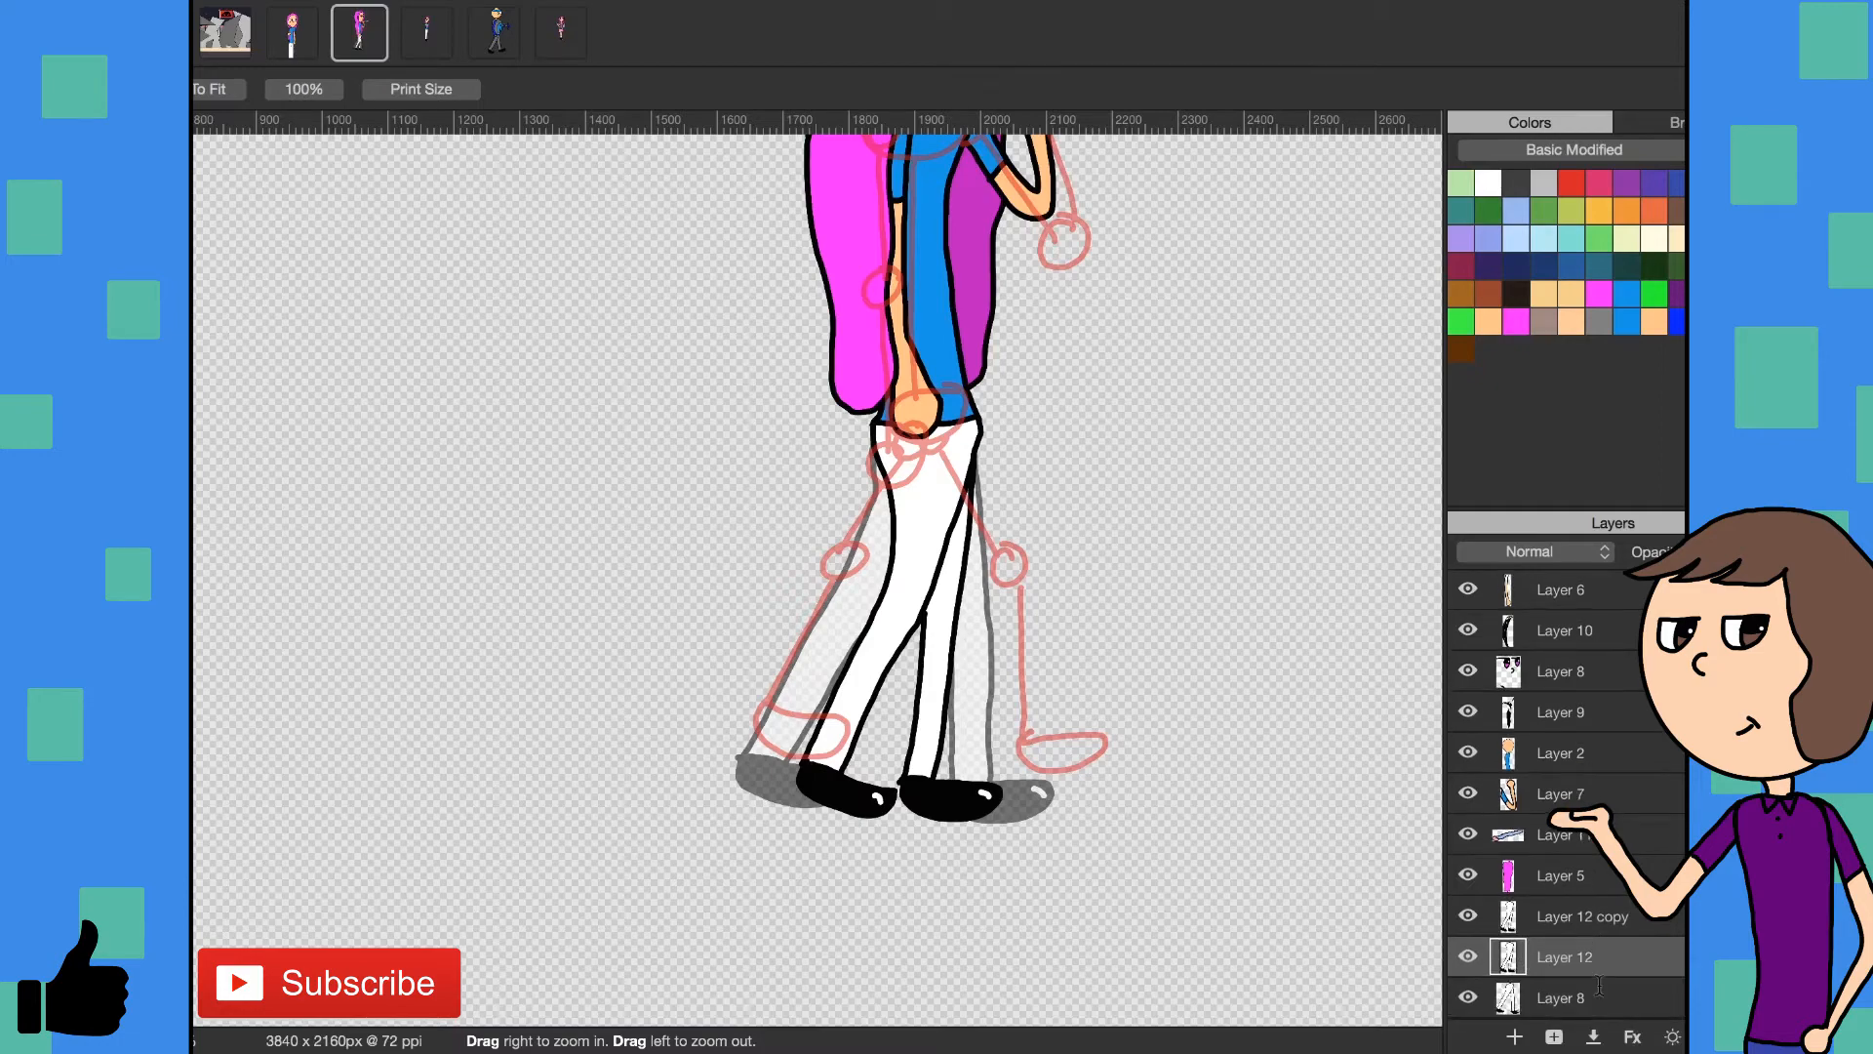
# - Erase the duplicated legs on Layer 12 copy and fade the second leg pose on Layer 12 as a drawing guide
pyautogui.click(1543, 922)
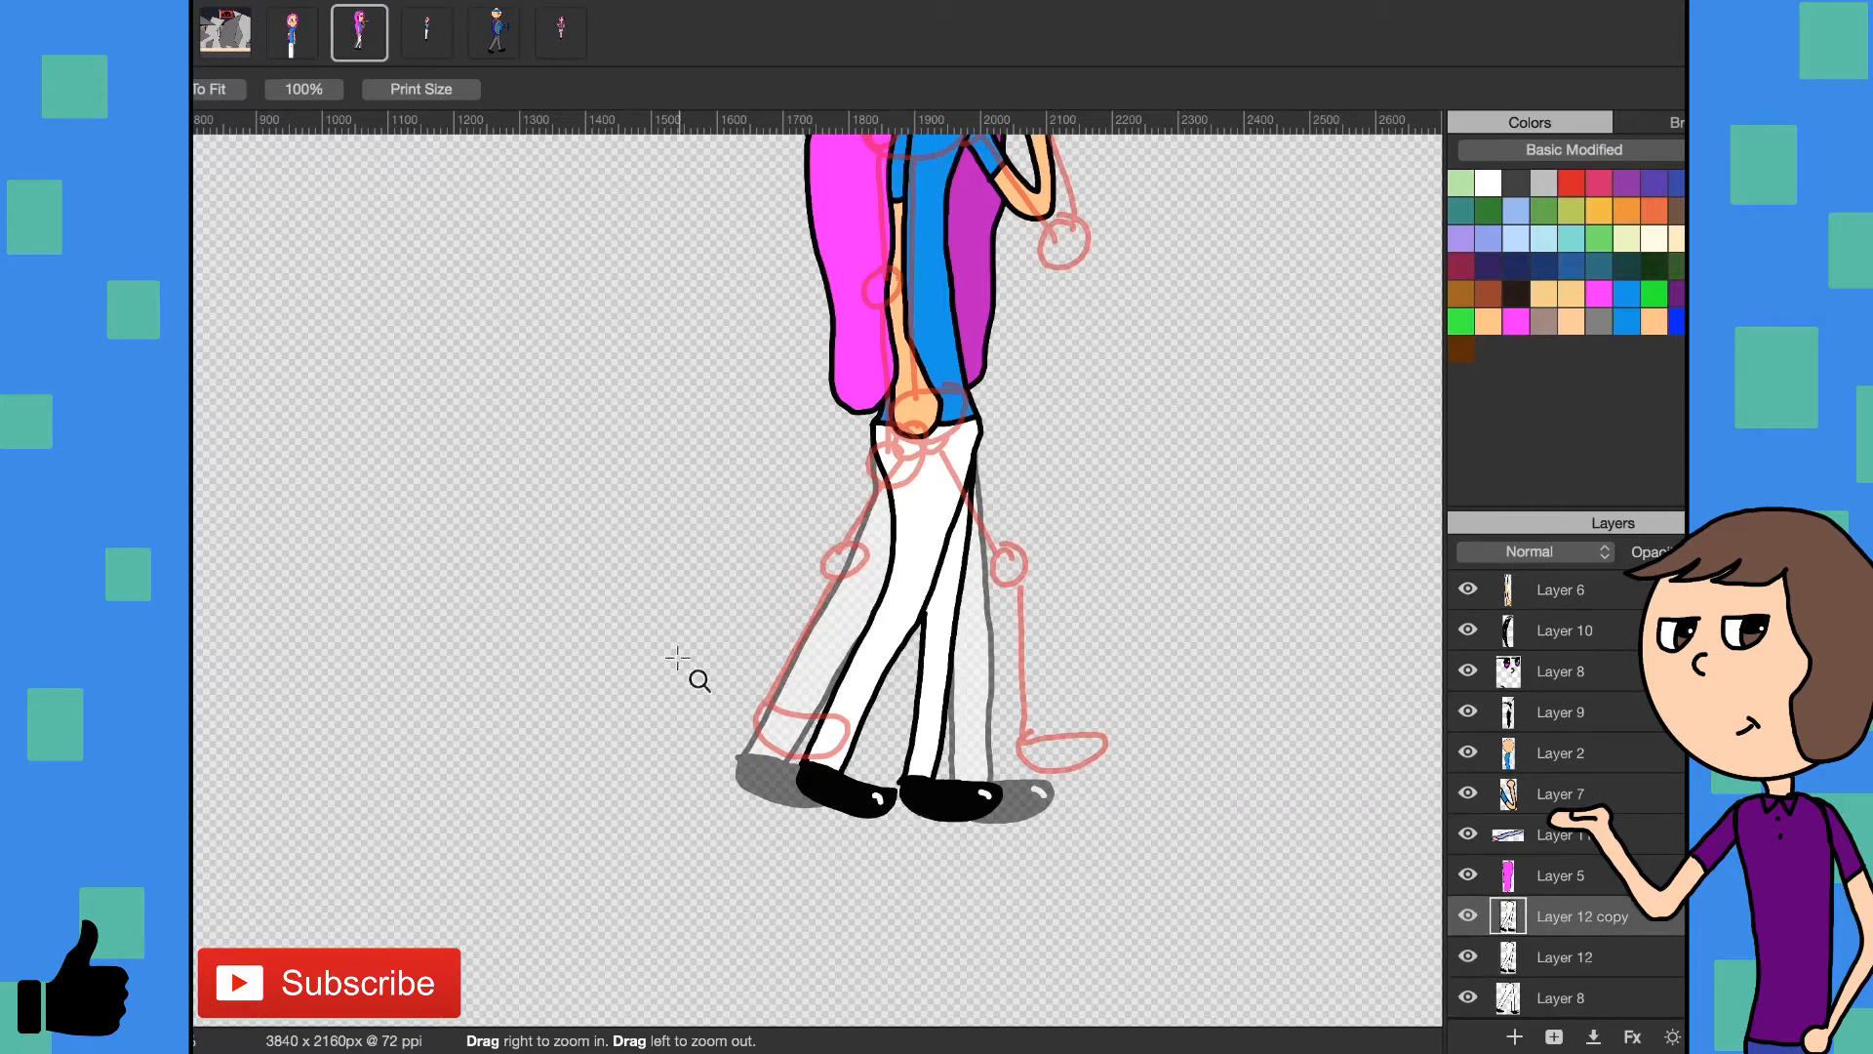
pyautogui.press('b')
pyautogui.moveTo(906, 818)
pyautogui.mouseDown()
pyautogui.moveTo(812, 794)
pyautogui.moveTo(923, 822)
pyautogui.moveTo(942, 787)
pyautogui.moveTo(877, 805)
pyautogui.moveTo(823, 778)
pyautogui.moveTo(900, 763)
pyautogui.moveTo(986, 794)
pyautogui.moveTo(942, 802)
pyautogui.moveTo(1004, 810)
pyautogui.moveTo(997, 829)
pyautogui.moveTo(995, 803)
pyautogui.moveTo(904, 820)
pyautogui.moveTo(864, 779)
pyautogui.moveTo(943, 739)
pyautogui.moveTo(910, 773)
pyautogui.moveTo(881, 745)
pyautogui.moveTo(954, 662)
pyautogui.moveTo(972, 600)
pyautogui.moveTo(942, 621)
pyautogui.moveTo(975, 569)
pyautogui.moveTo(904, 633)
pyautogui.moveTo(880, 708)
pyautogui.moveTo(860, 675)
pyautogui.moveTo(869, 636)
pyautogui.moveTo(846, 657)
pyautogui.moveTo(922, 569)
pyautogui.moveTo(870, 567)
pyautogui.moveTo(957, 522)
pyautogui.moveTo(938, 526)
pyautogui.moveTo(987, 532)
pyautogui.moveTo(961, 502)
pyautogui.moveTo(898, 484)
pyautogui.mouseUp()
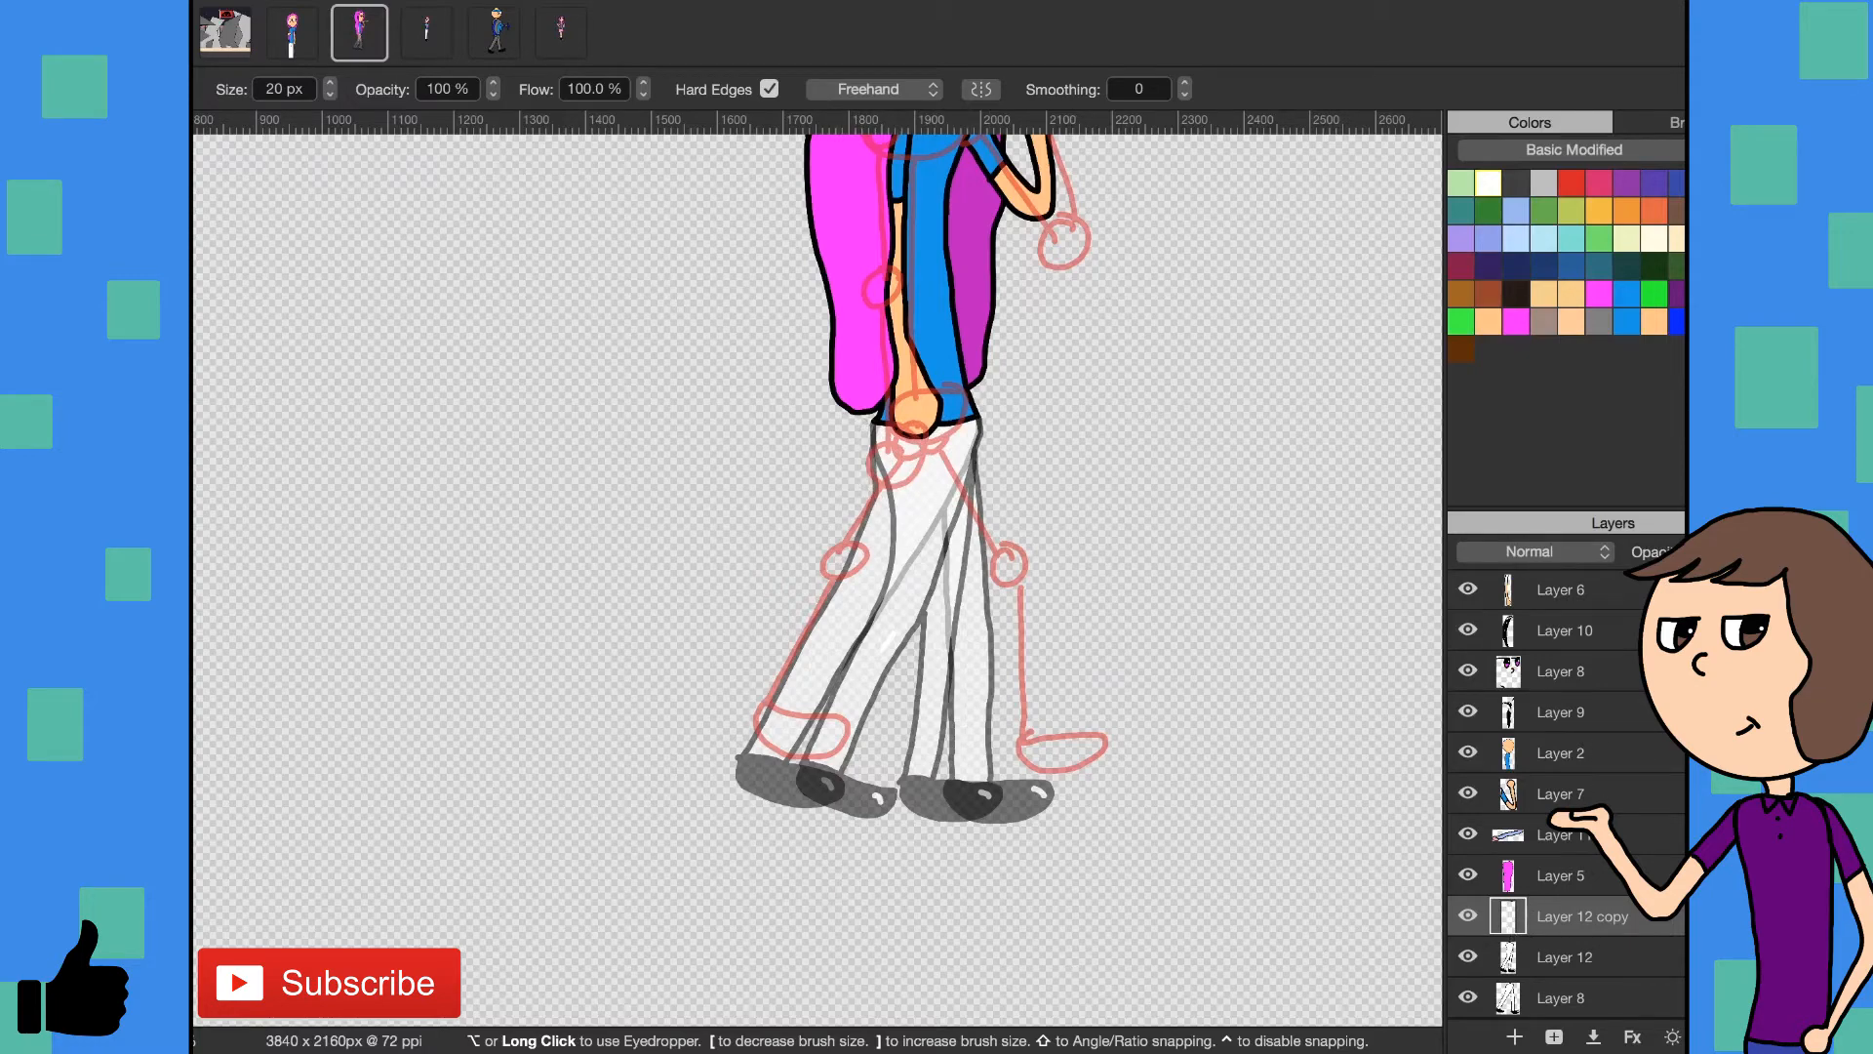
# - Outline the front leg and its cuff on Layer 12 copy in black with an 8 px brush, starting from the waist
pyautogui.press('b')
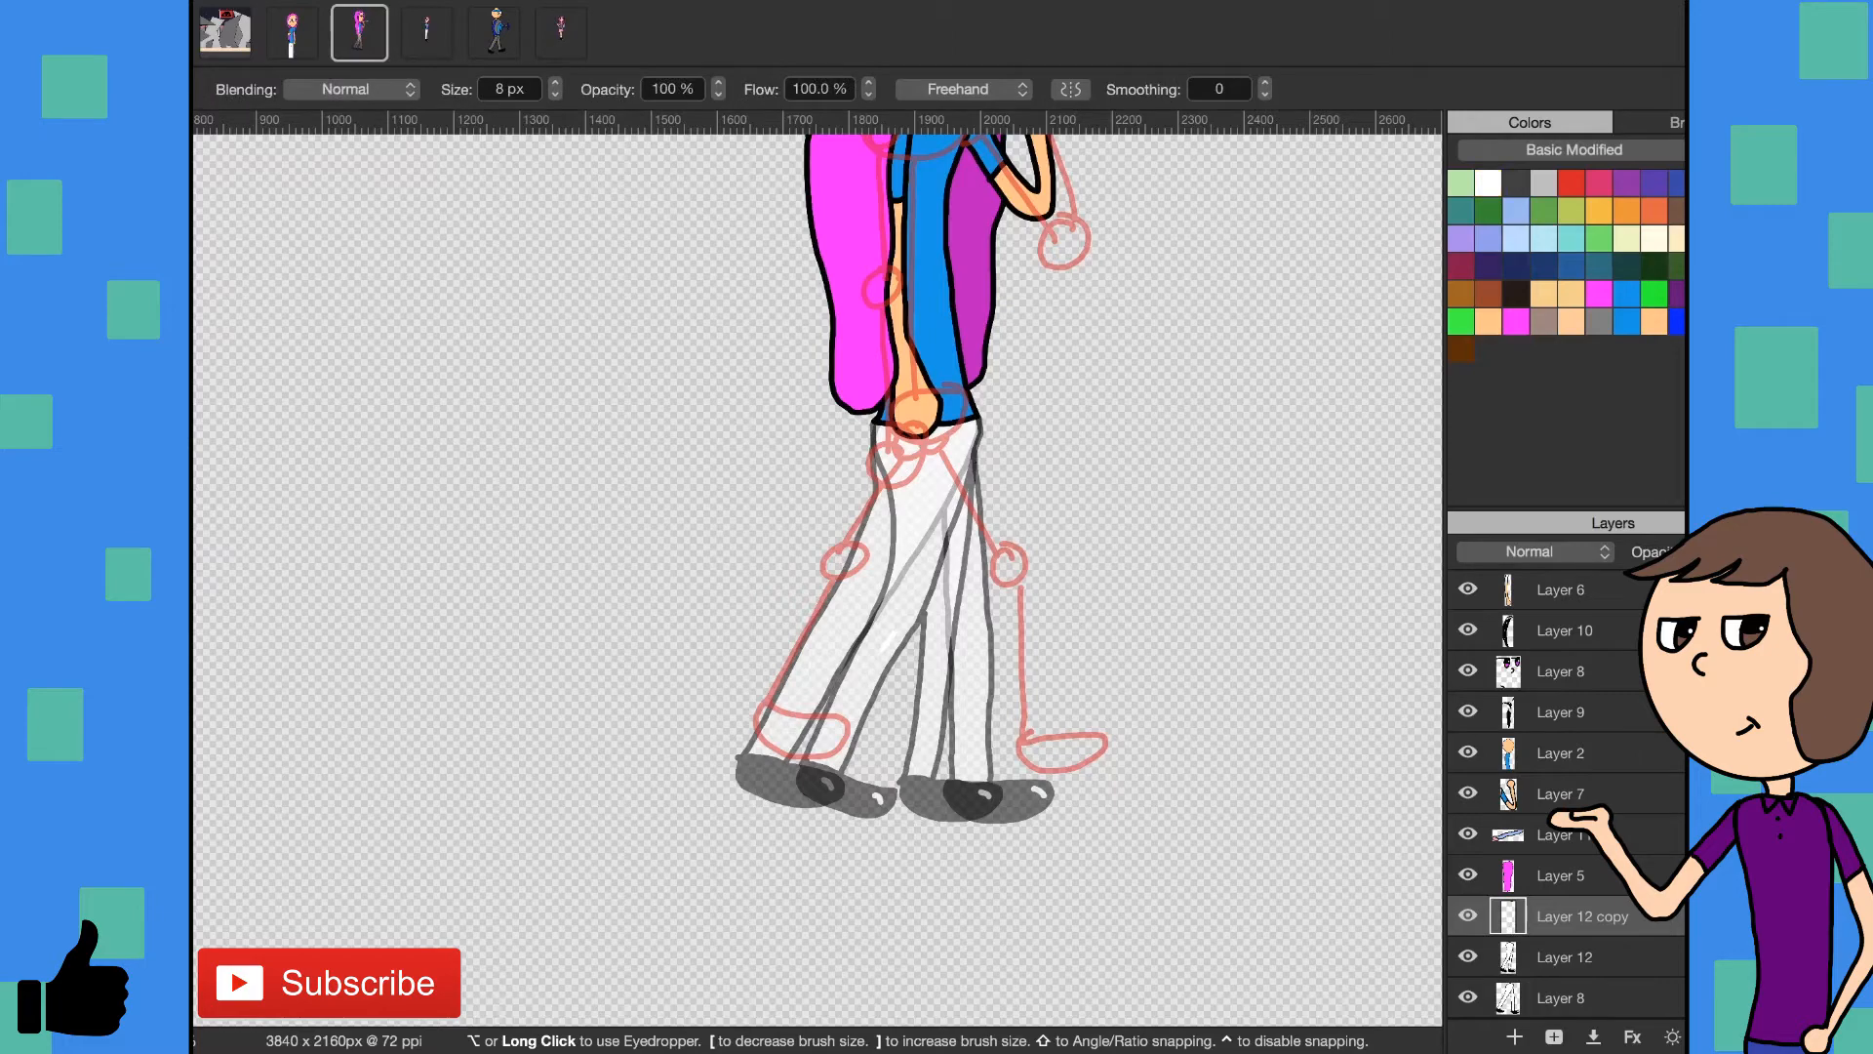
pyautogui.press('z')
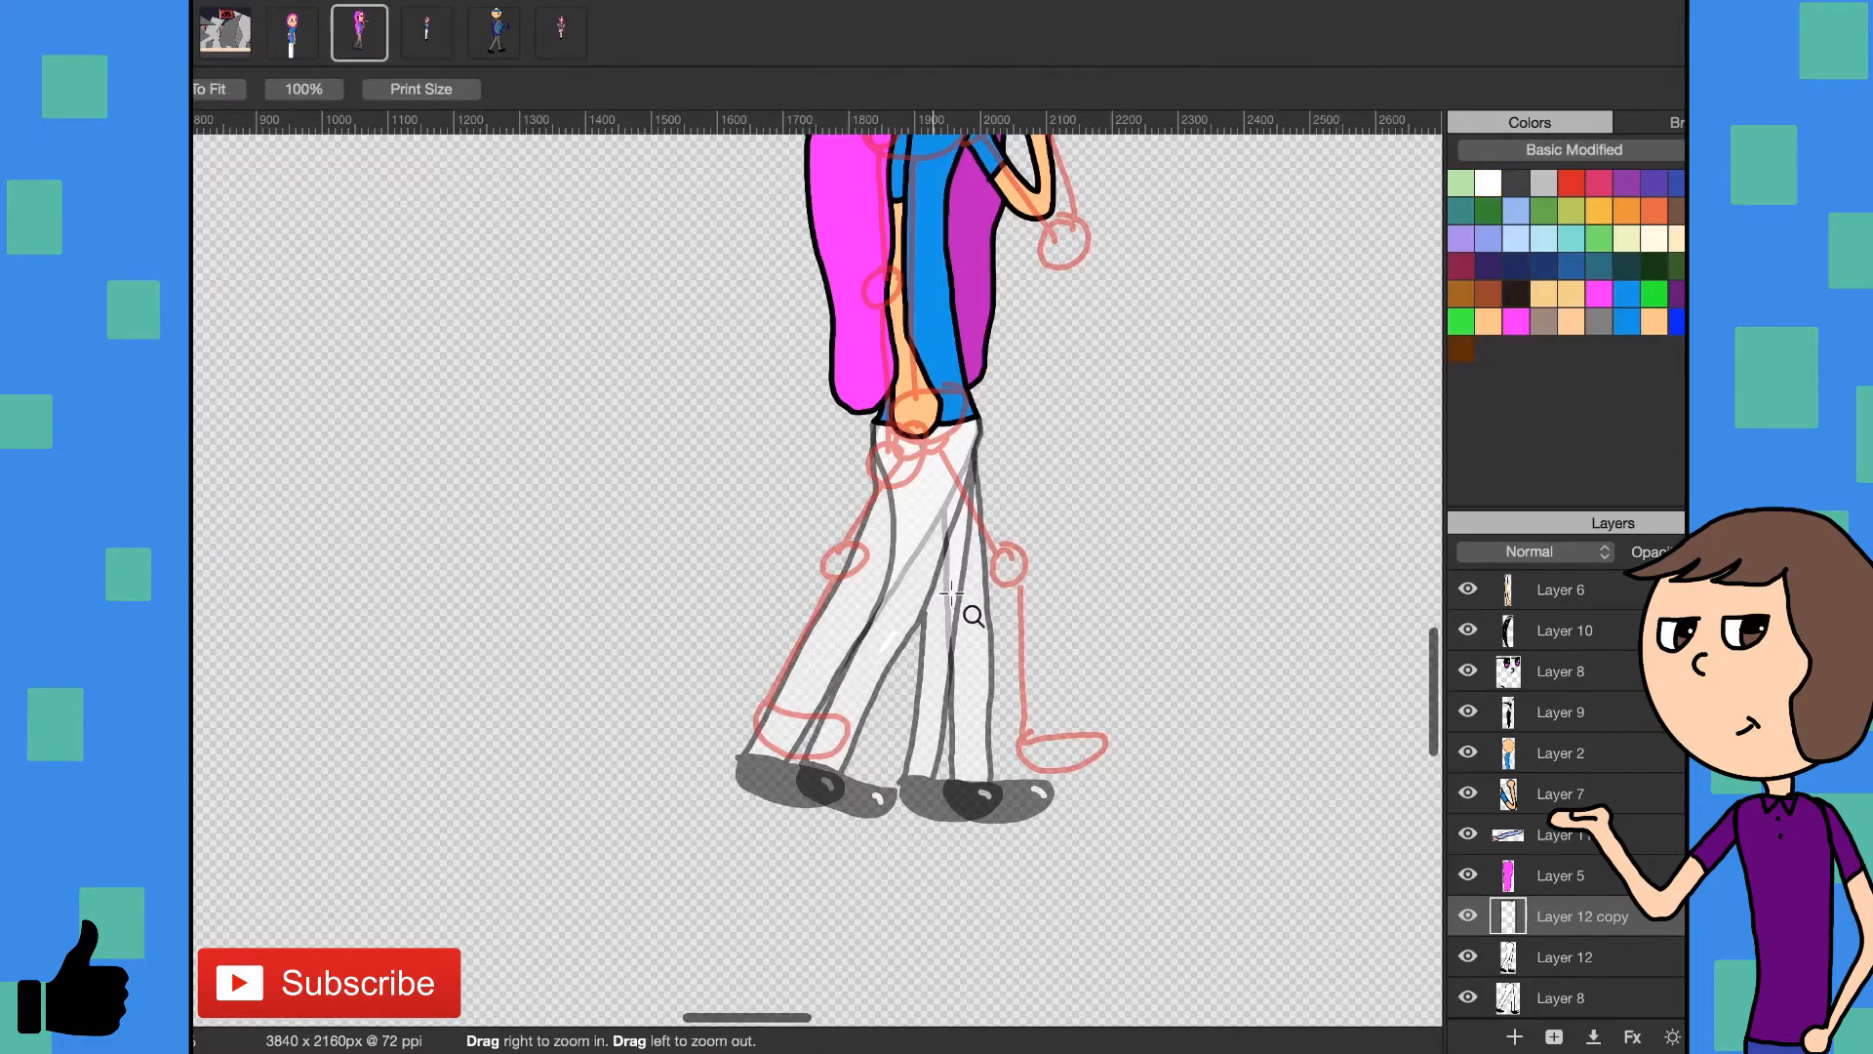
pyautogui.click(973, 614)
pyautogui.scroll(-3, 976, 612)
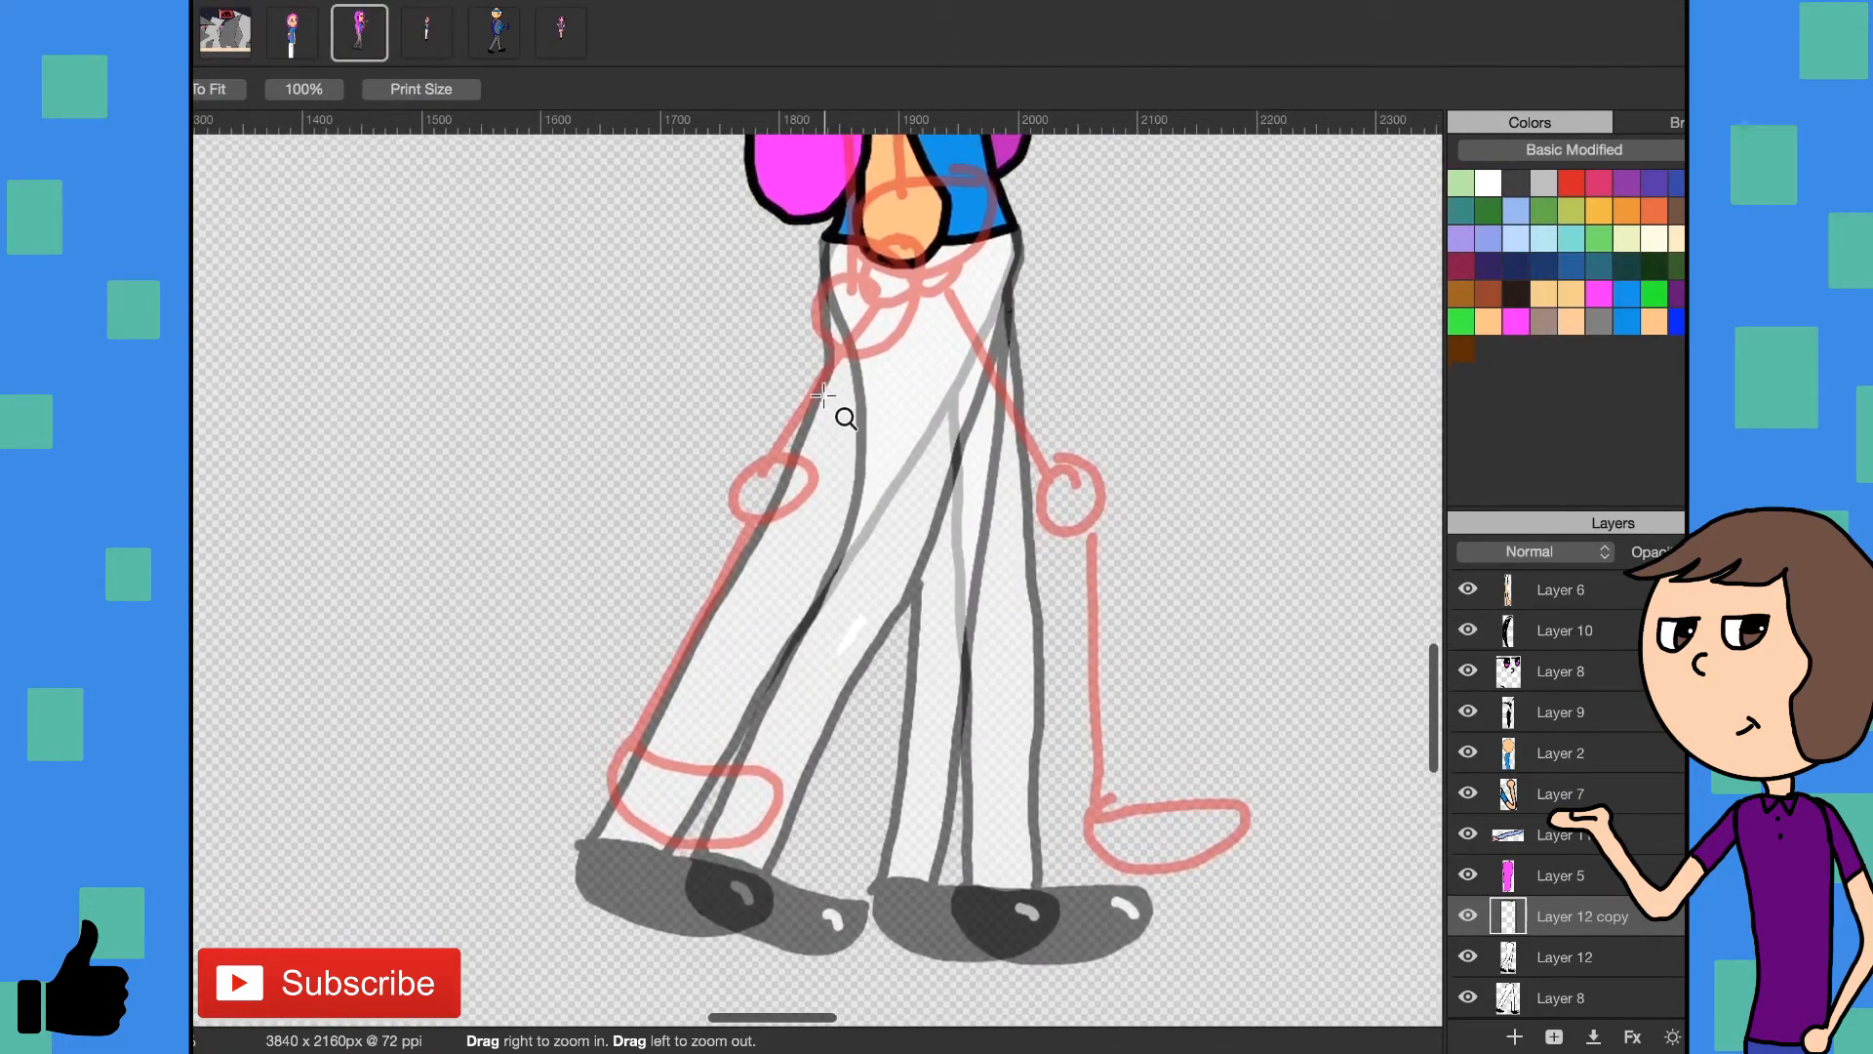
pyautogui.press('b')
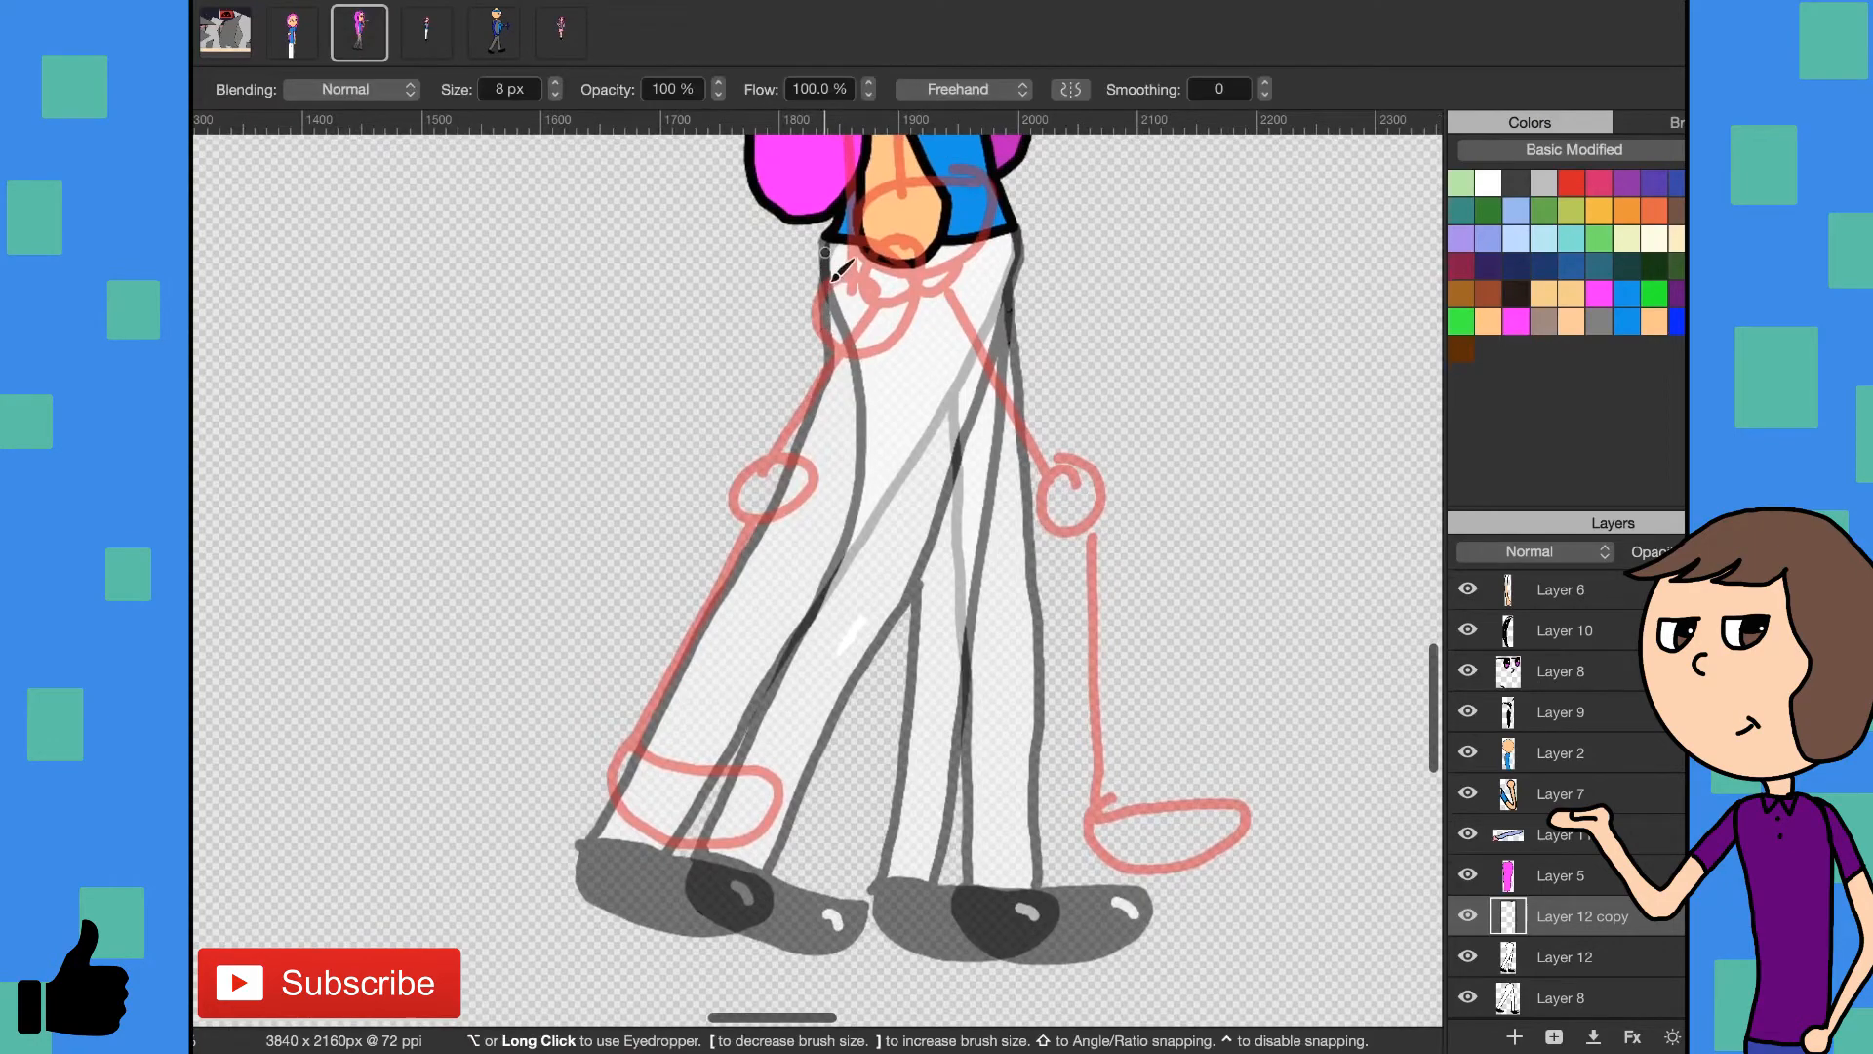
pyautogui.moveTo(829, 236)
pyautogui.mouseDown()
pyautogui.moveTo(917, 562)
pyautogui.moveTo(922, 697)
pyautogui.moveTo(891, 883)
pyautogui.moveTo(947, 894)
pyautogui.mouseUp()
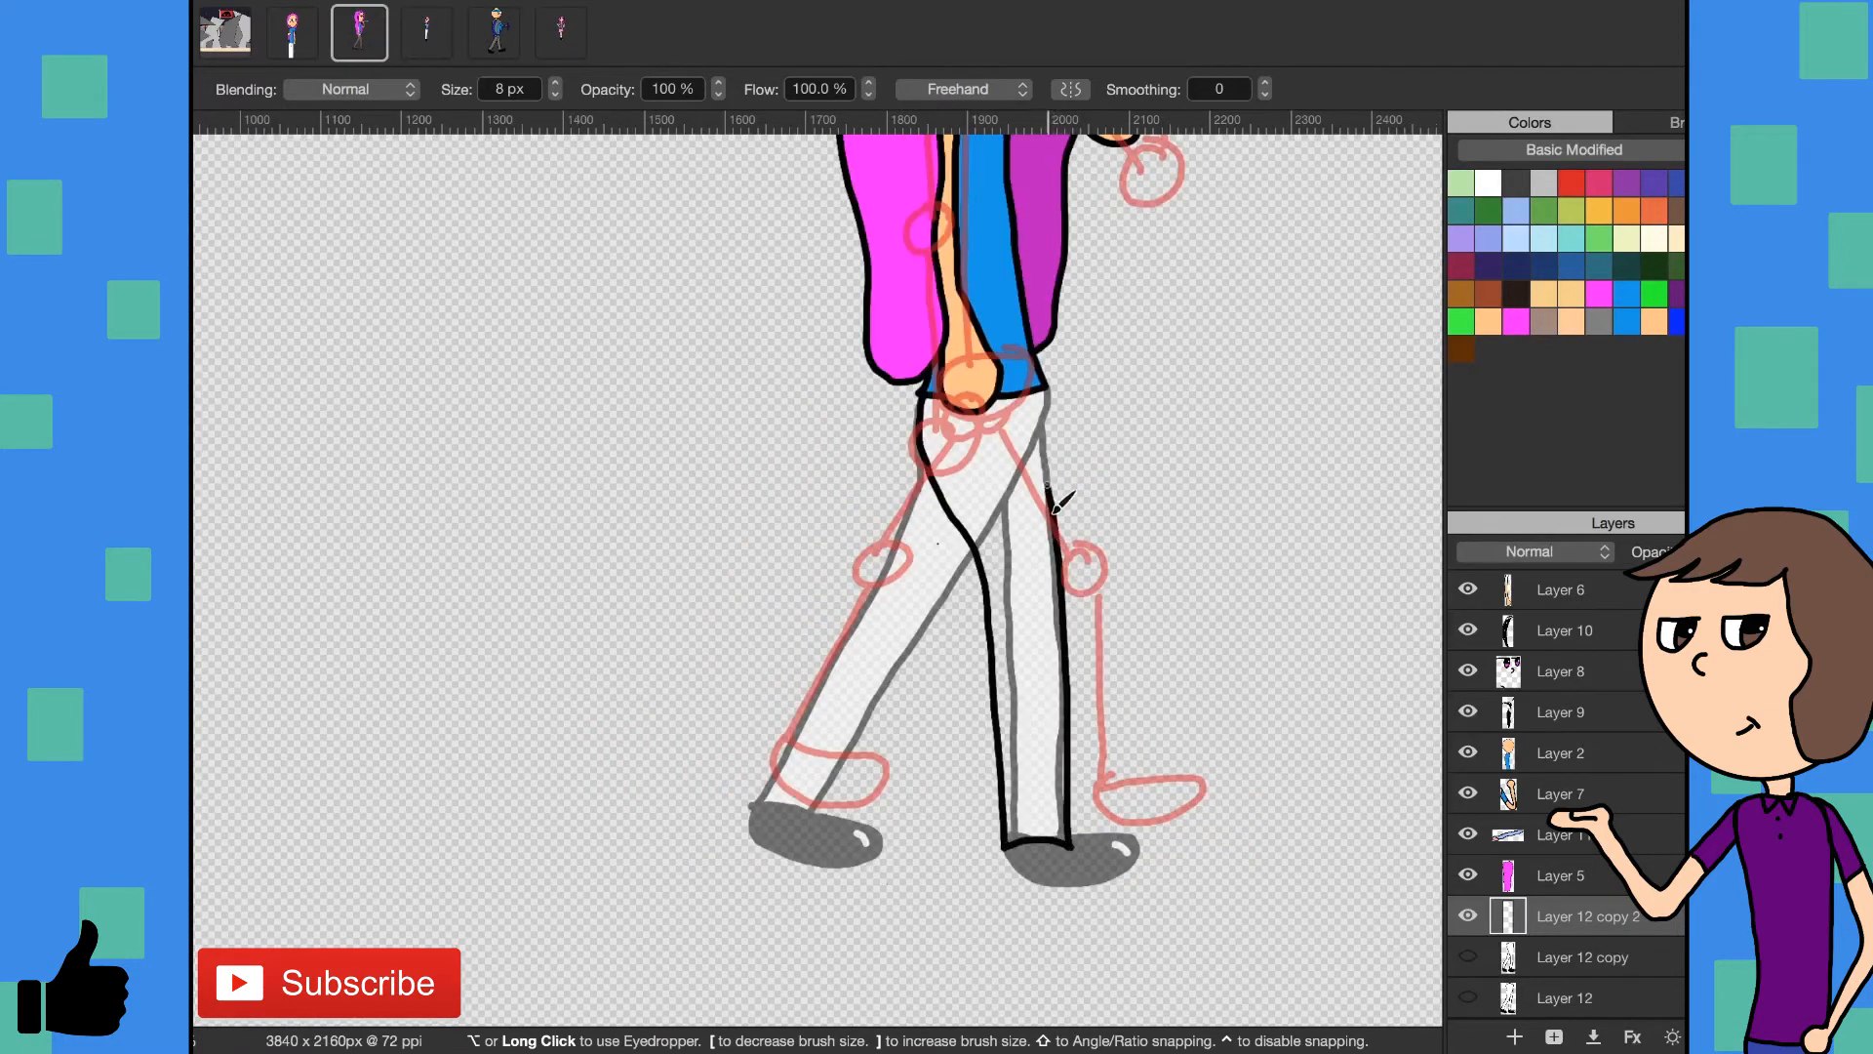
# - Outline a wide-stride leg pose on Layer 12 copy 2 in black, with two trouser legs and a shoe on each
pyautogui.moveTo(1046, 483); pyautogui.dragTo(1042, 385)
pyautogui.moveTo(924, 394)
pyautogui.mouseDown()
pyautogui.moveTo(916, 490)
pyautogui.moveTo(927, 468)
pyautogui.moveTo(878, 614)
pyautogui.moveTo(764, 803)
pyautogui.moveTo(822, 819)
pyautogui.moveTo(968, 558)
pyautogui.mouseUp()
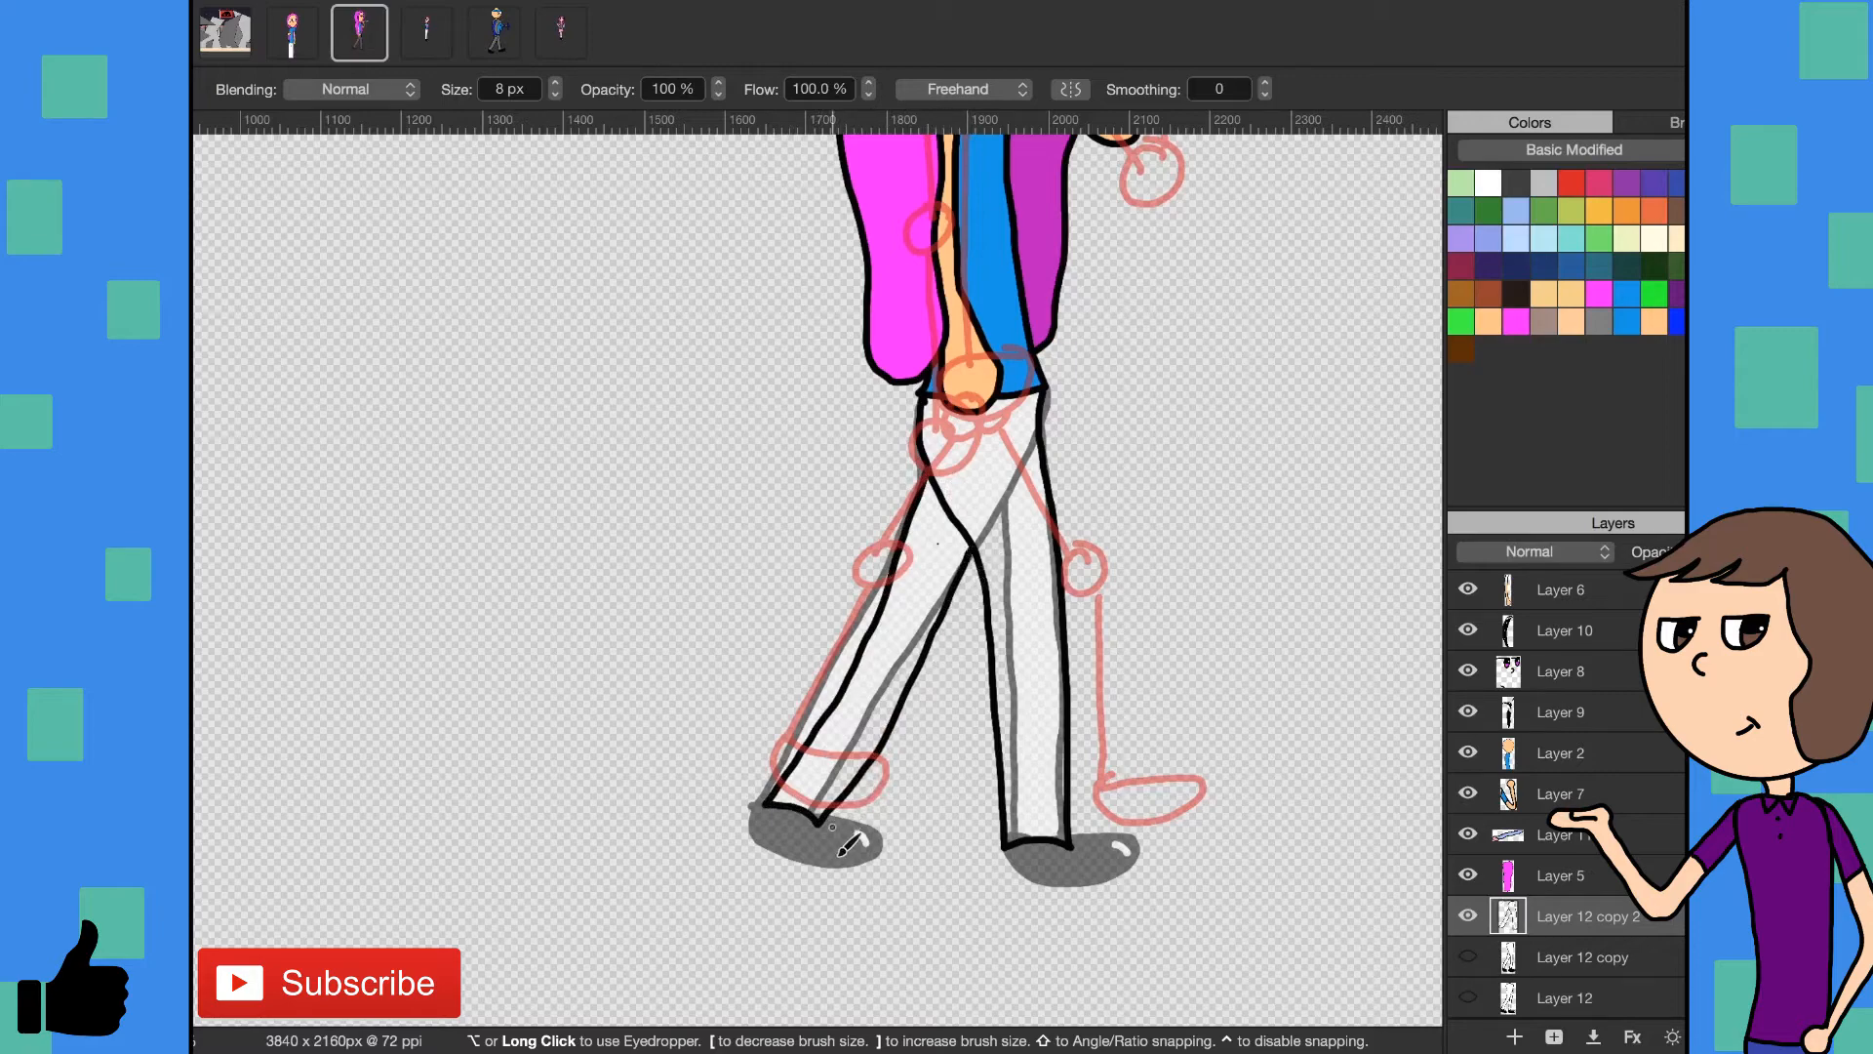
pyautogui.moveTo(819, 822)
pyautogui.mouseDown()
pyautogui.moveTo(880, 867)
pyautogui.moveTo(811, 878)
pyautogui.moveTo(770, 860)
pyautogui.moveTo(767, 806)
pyautogui.mouseUp()
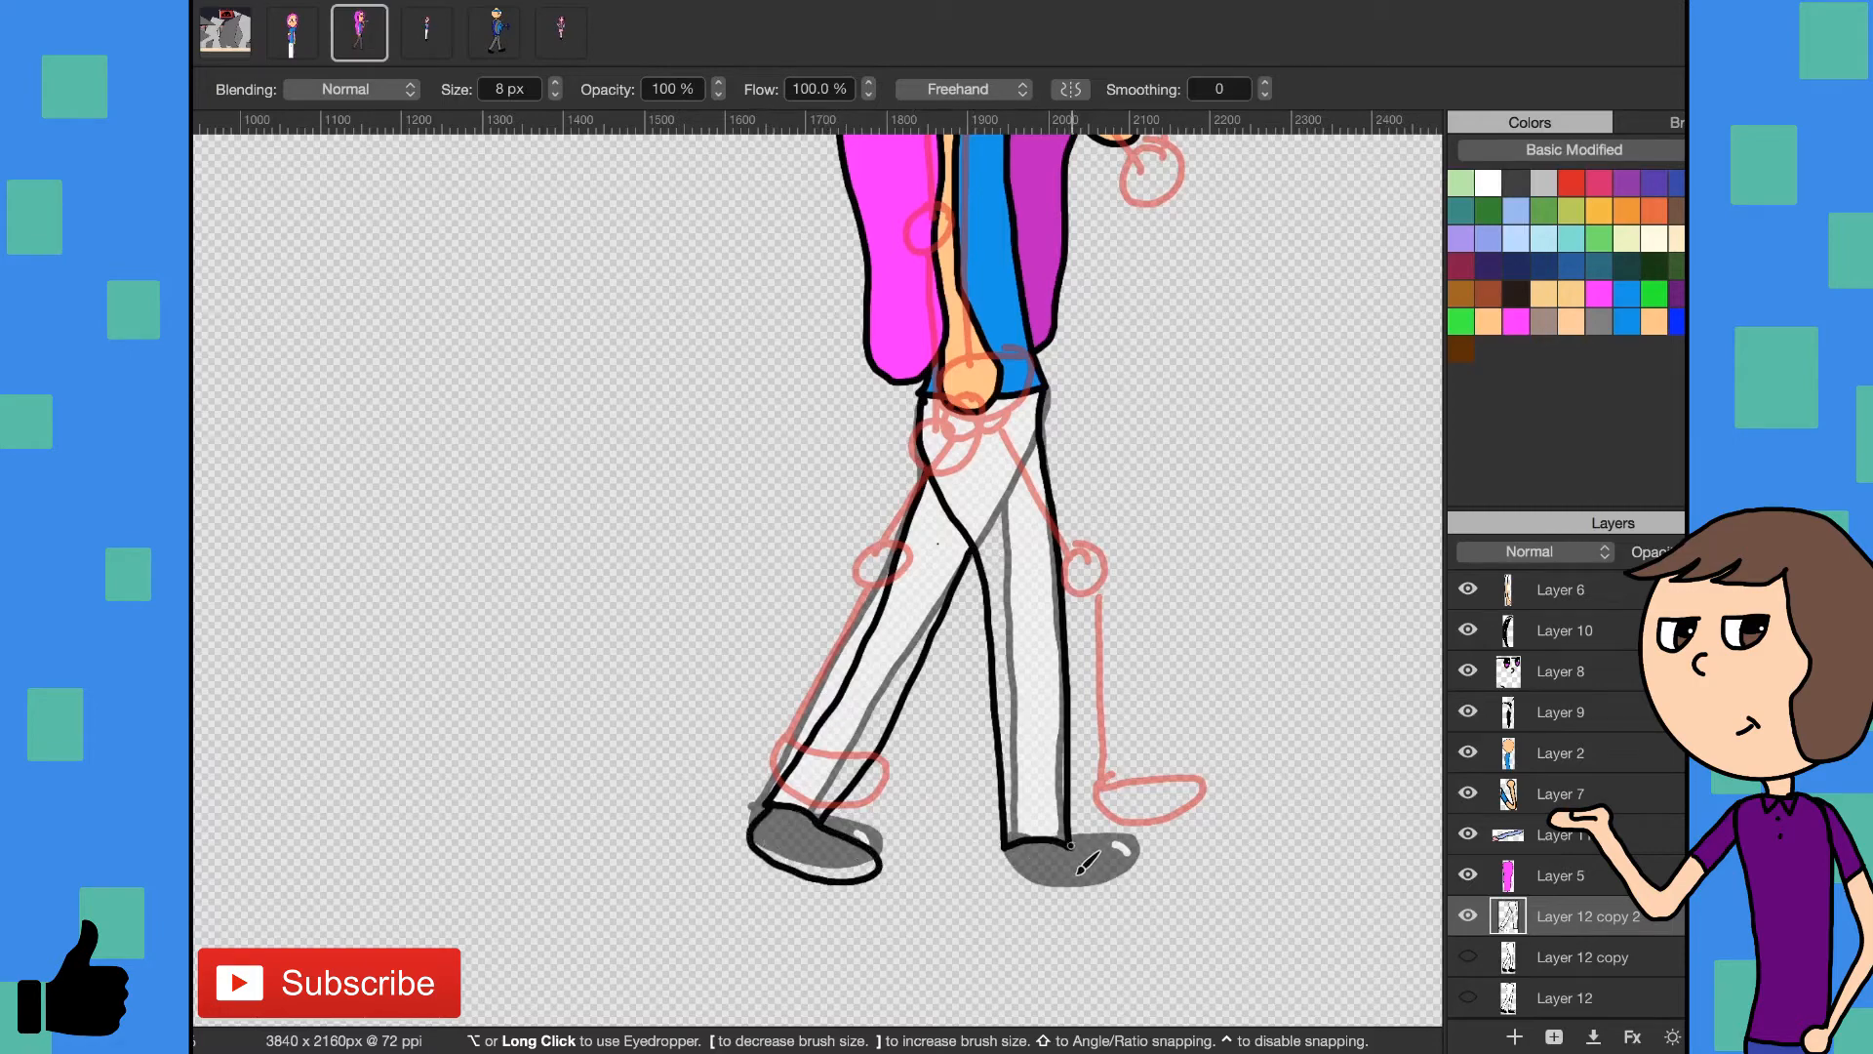
pyautogui.moveTo(1068, 845)
pyautogui.mouseDown()
pyautogui.moveTo(1141, 855)
pyautogui.moveTo(1110, 893)
pyautogui.moveTo(1056, 901)
pyautogui.moveTo(1005, 843)
pyautogui.mouseUp()
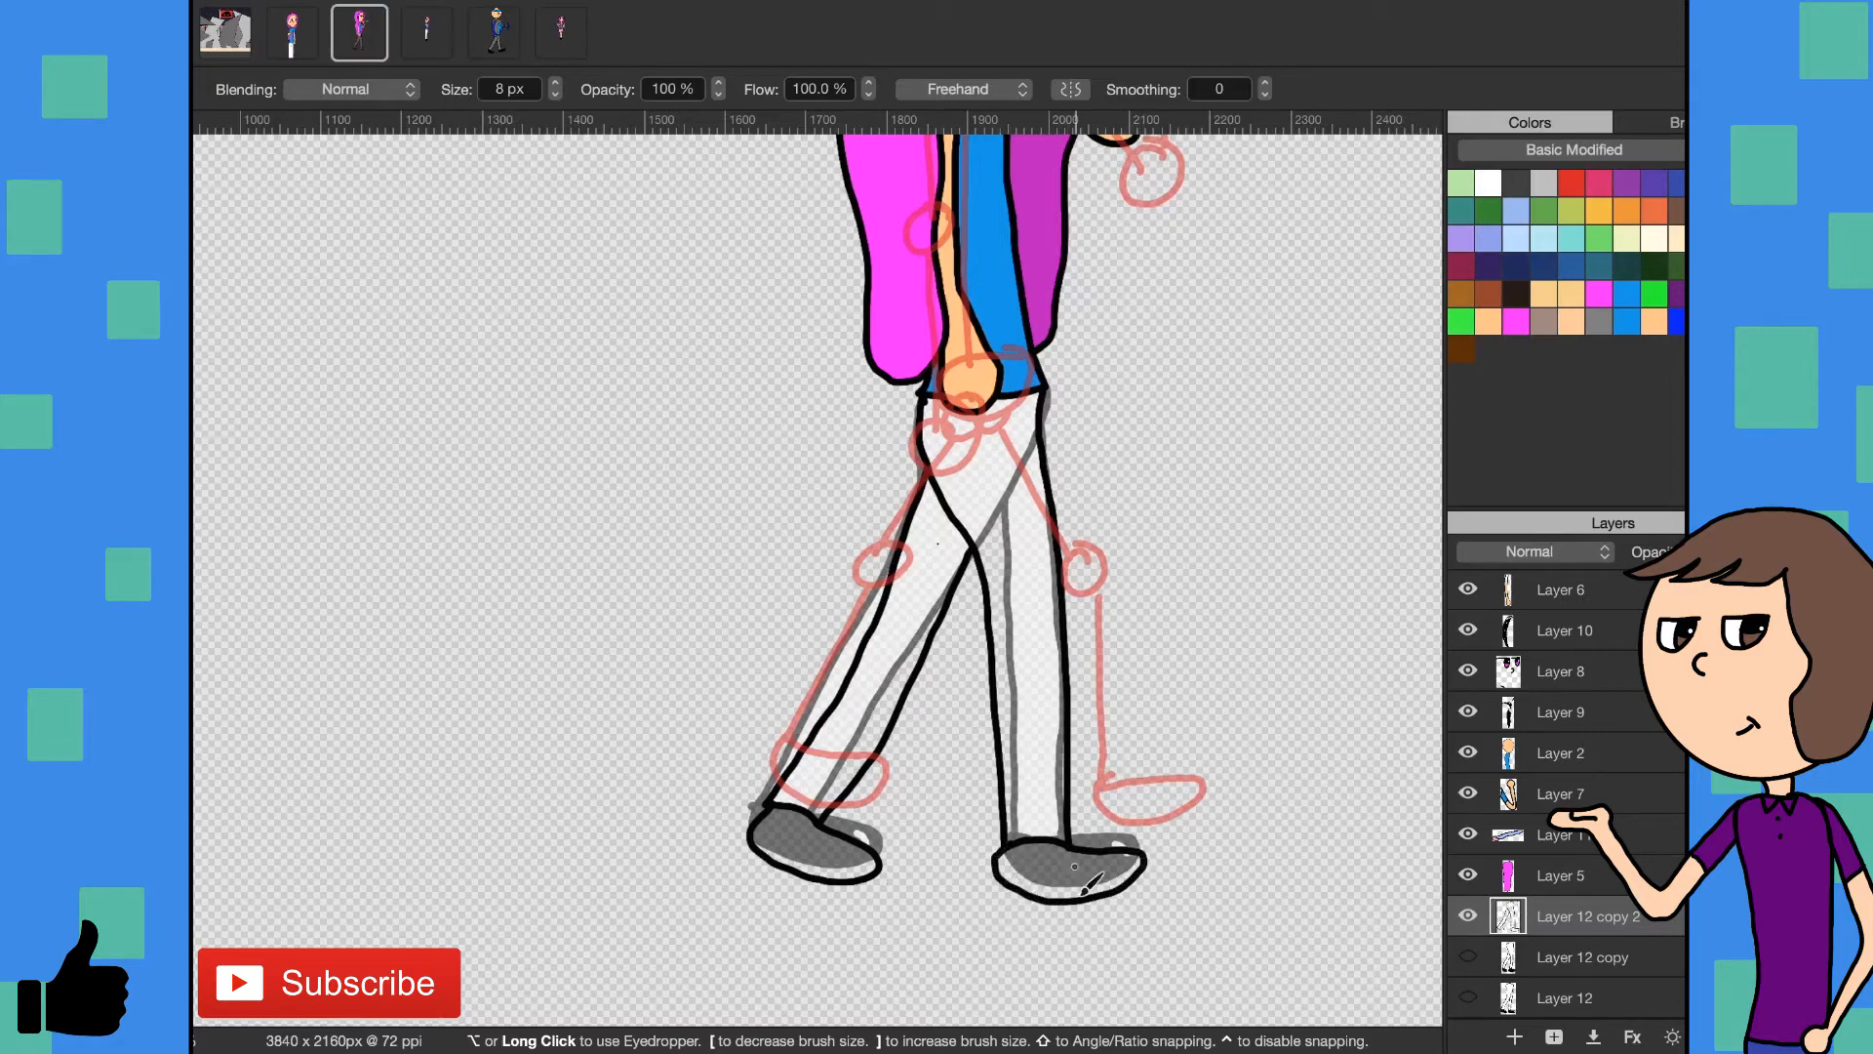
# - Fill both shoes black and both trouser legs white on Layer 12 copy 2
pyautogui.press('g')
pyautogui.click(1007, 876)
pyautogui.click(795, 847)
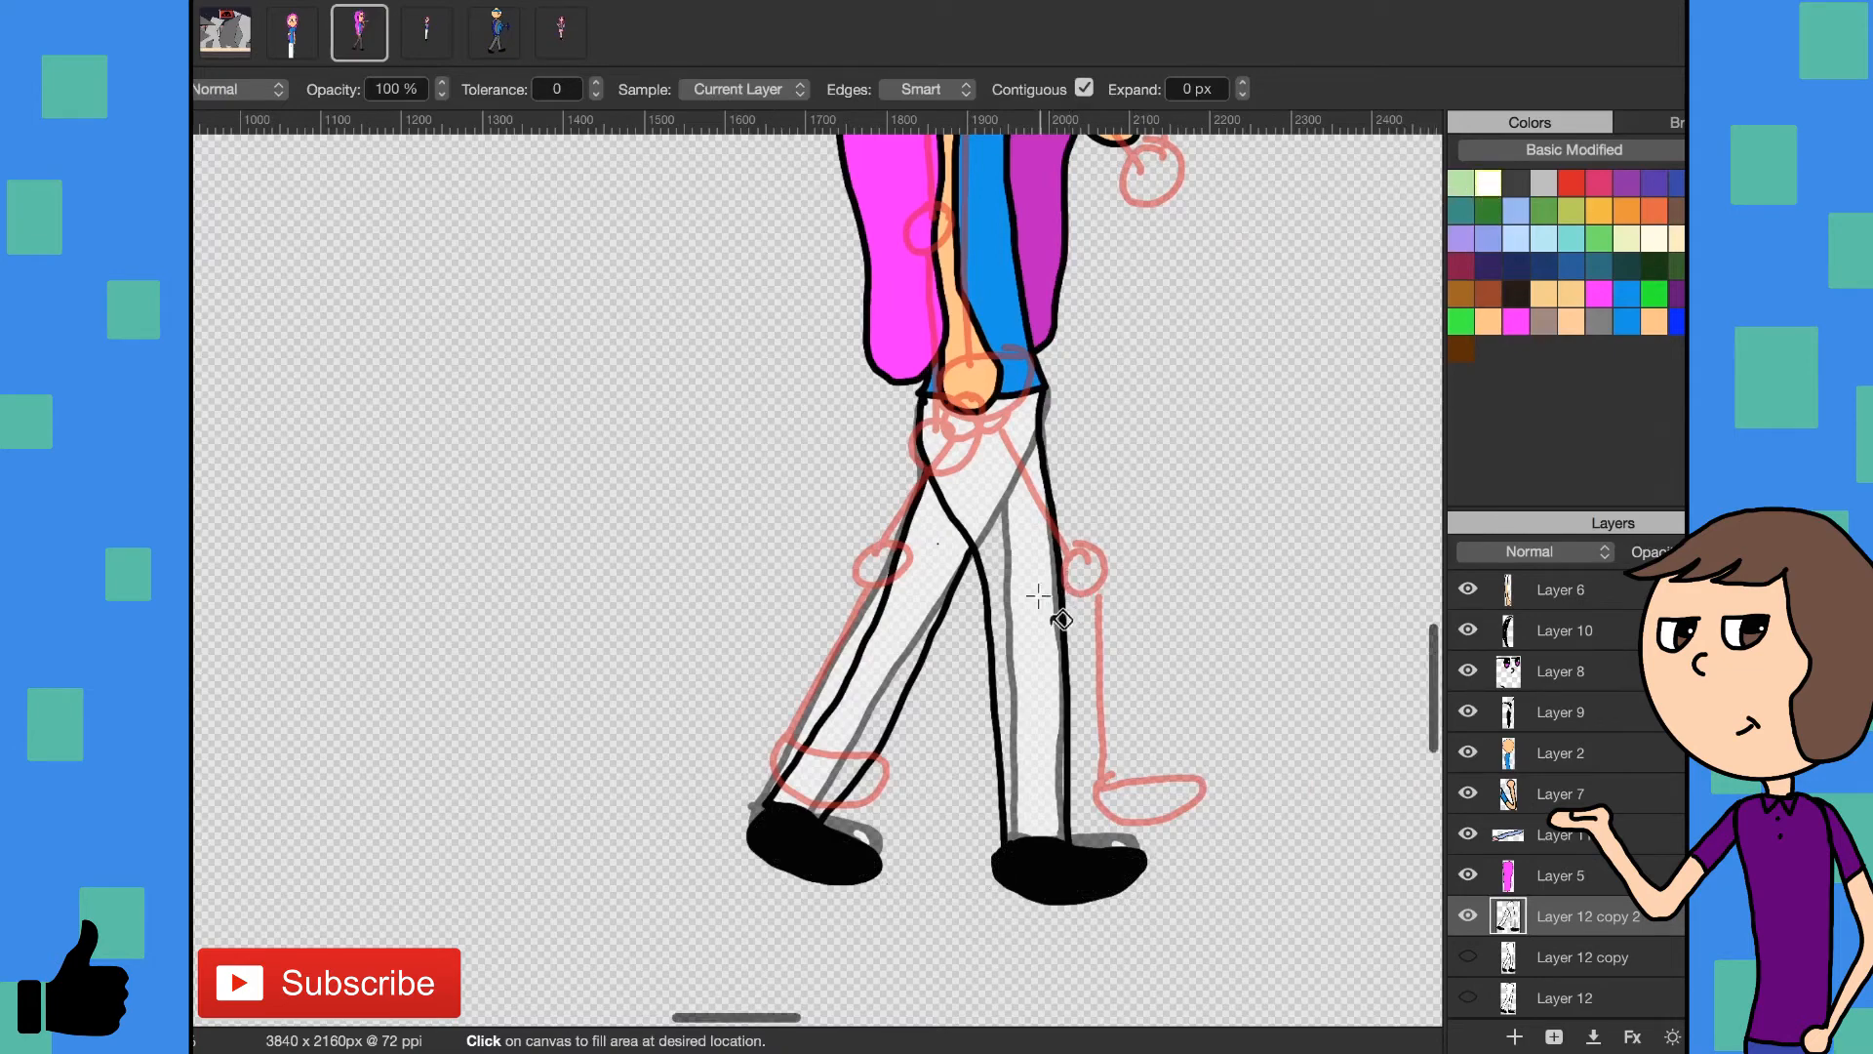
pyautogui.click(1034, 629)
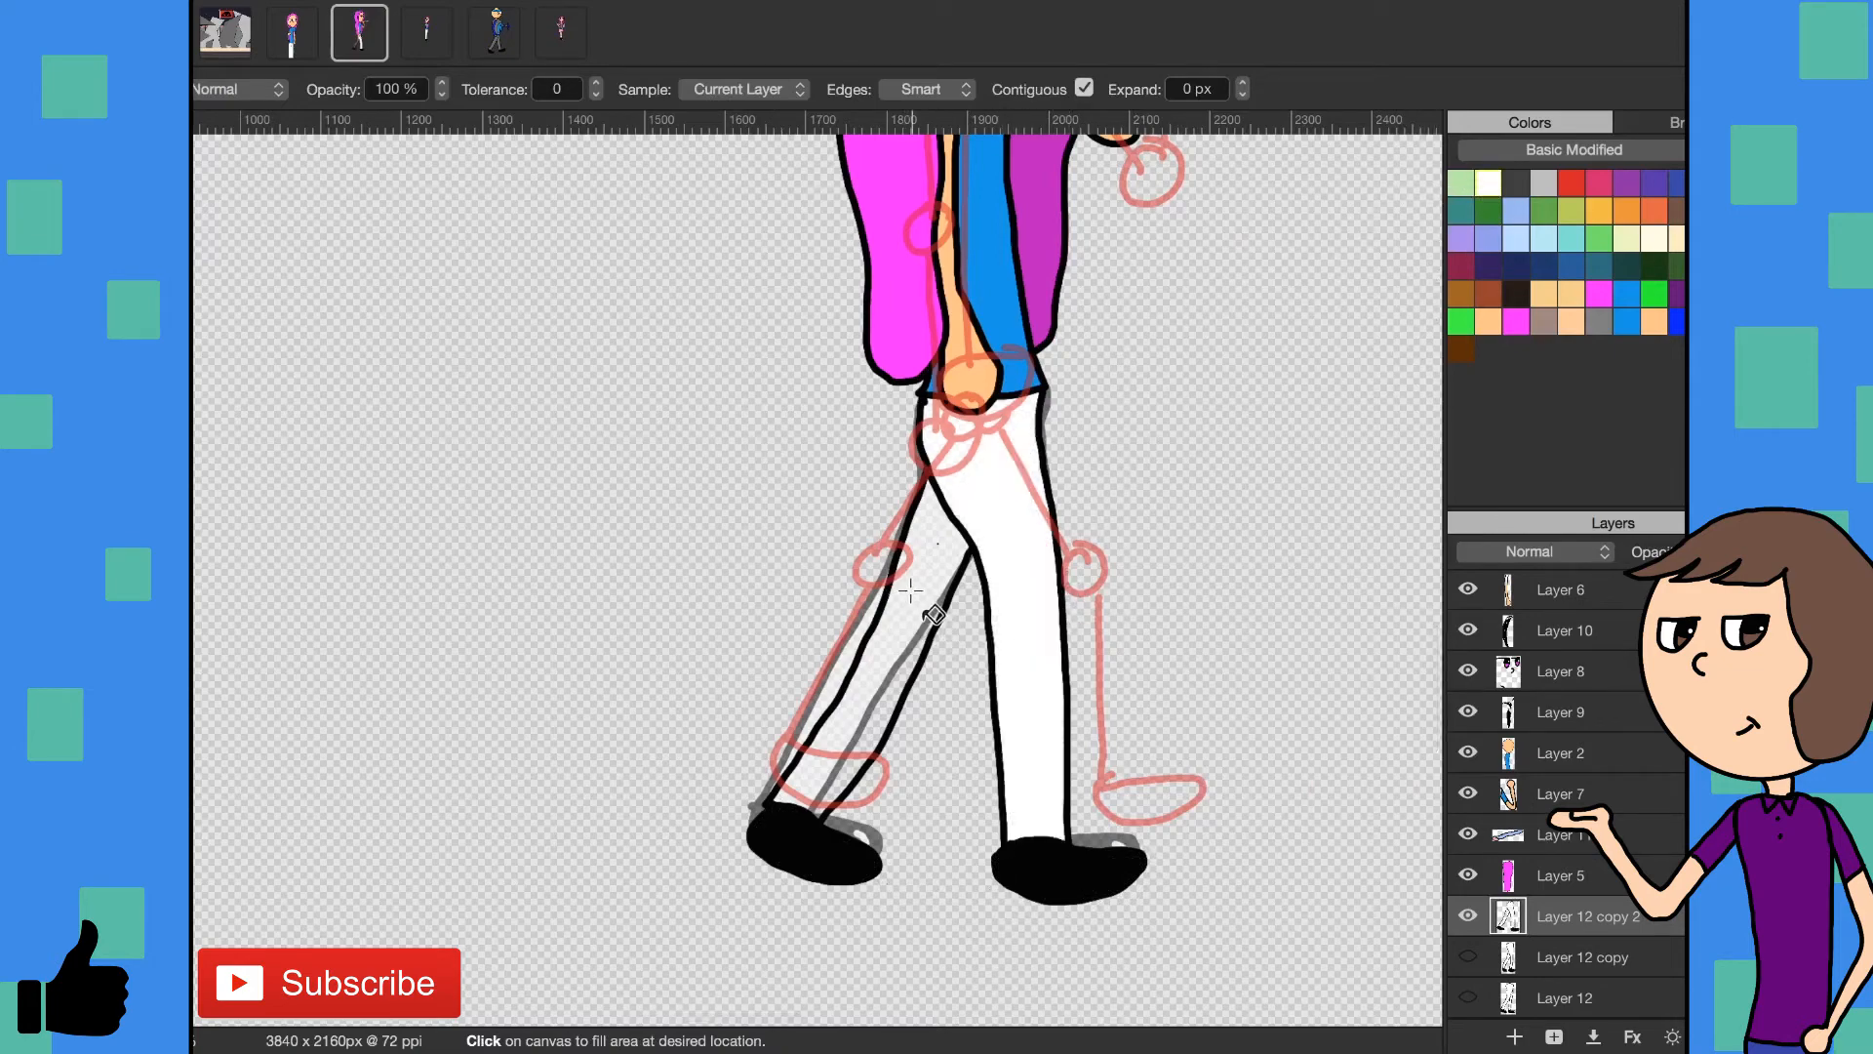
pyautogui.click(909, 606)
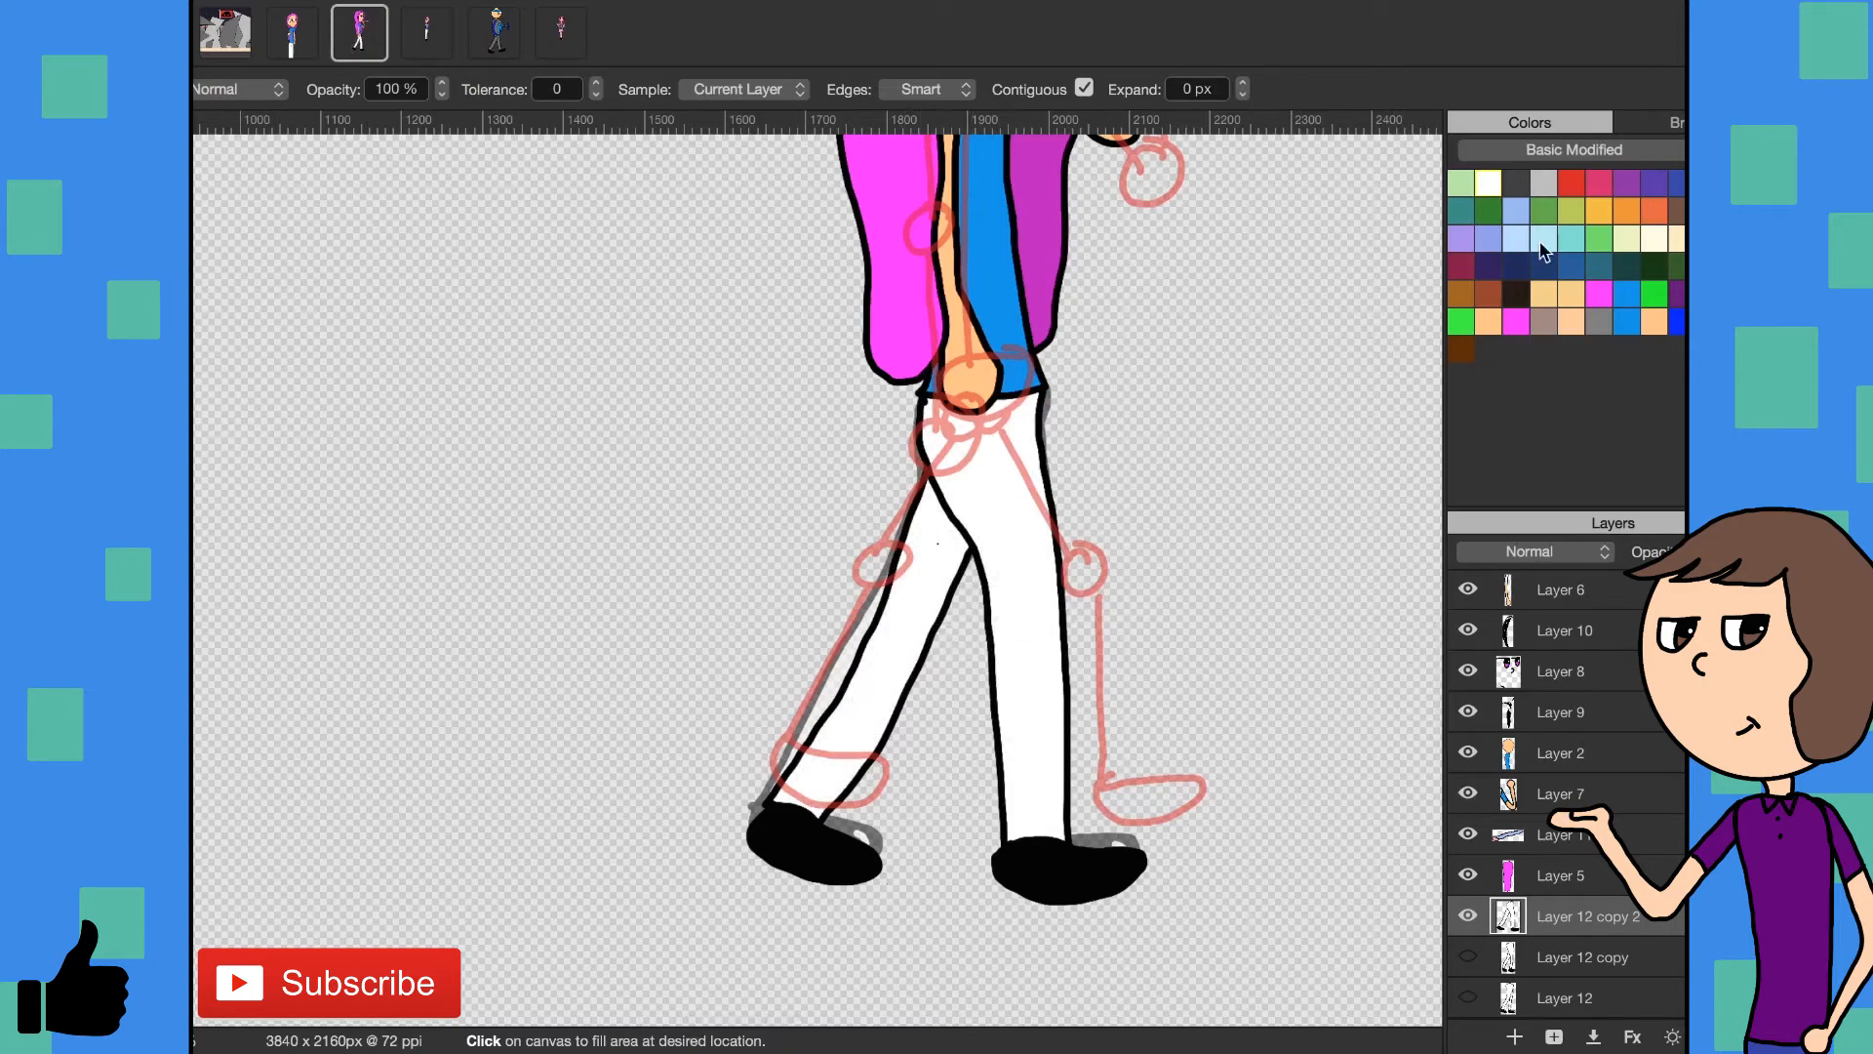
# - Paint a small white highlight on the toe of each shoe with the 8 px brush
pyautogui.press('b')
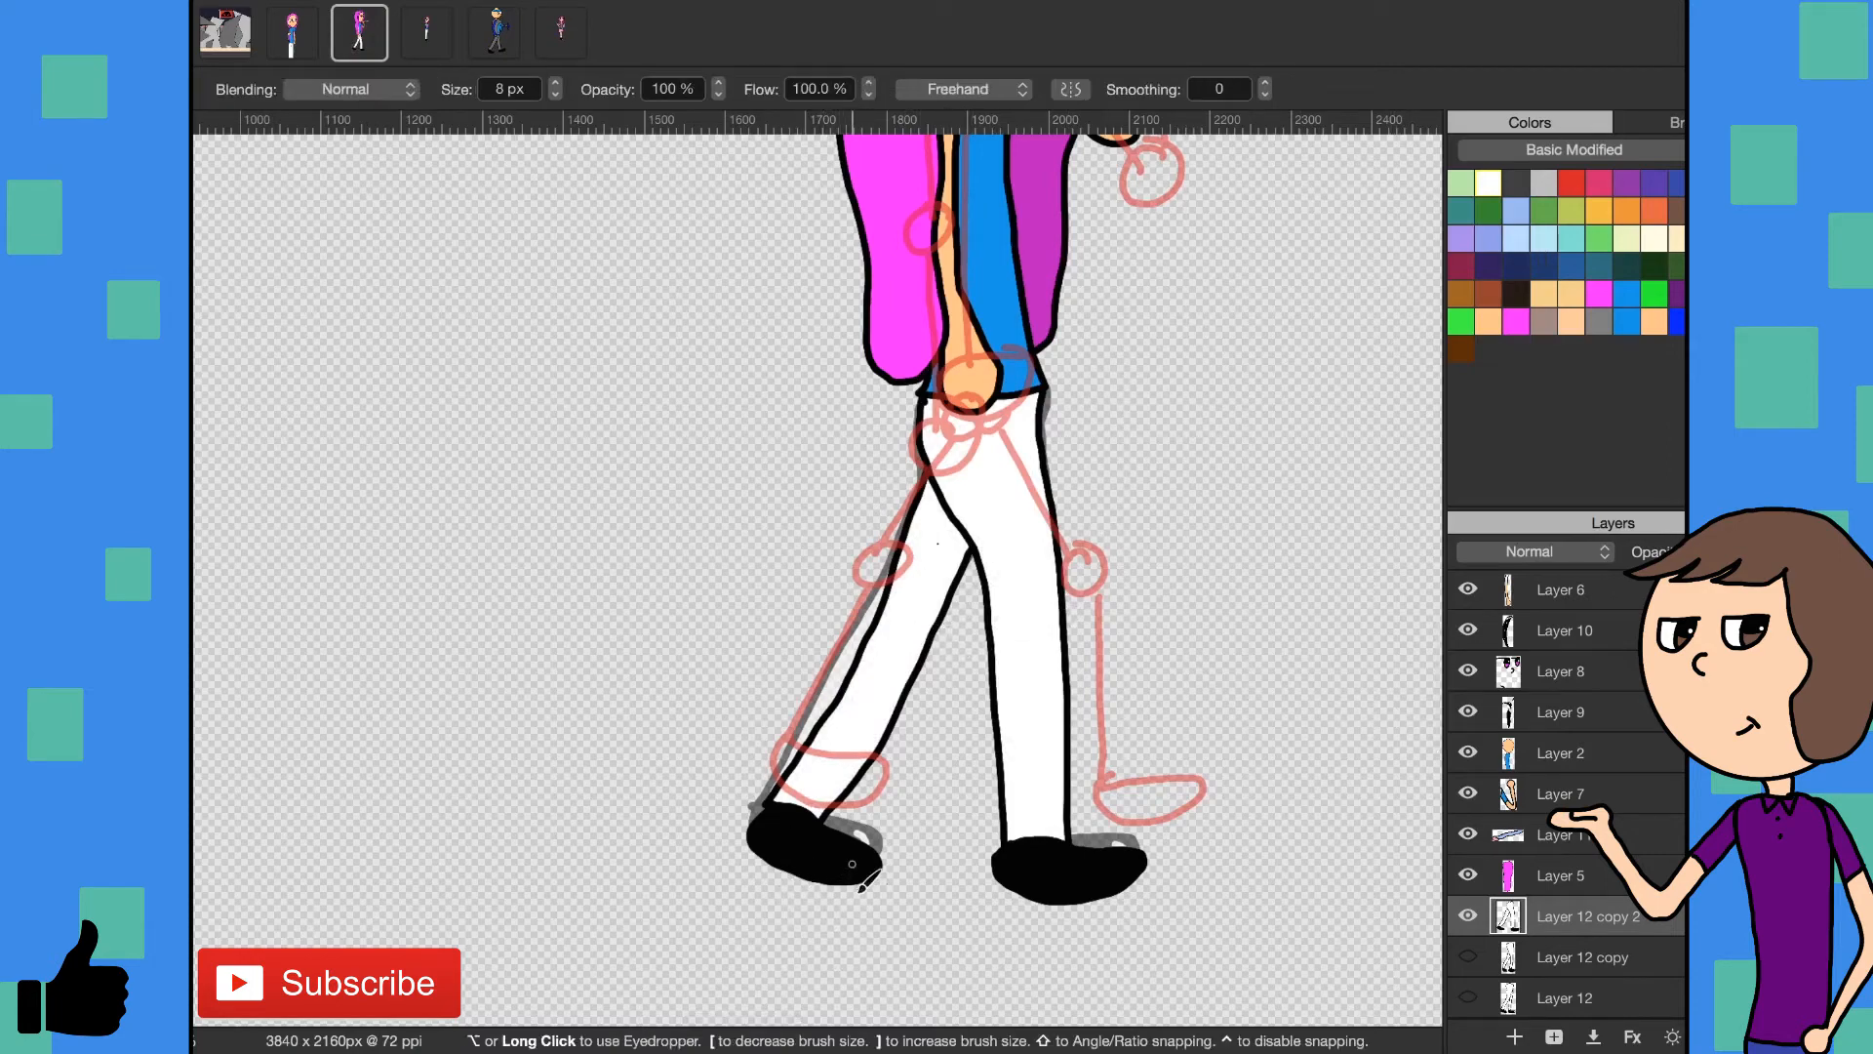
pyautogui.moveTo(853, 853); pyautogui.dragTo(858, 870)
pyautogui.moveTo(1111, 860); pyautogui.dragTo(1128, 865)
# - Restore the first leg pose on the lower Layer 8 to full opacity
pyautogui.scroll(-1, 1632, 954)
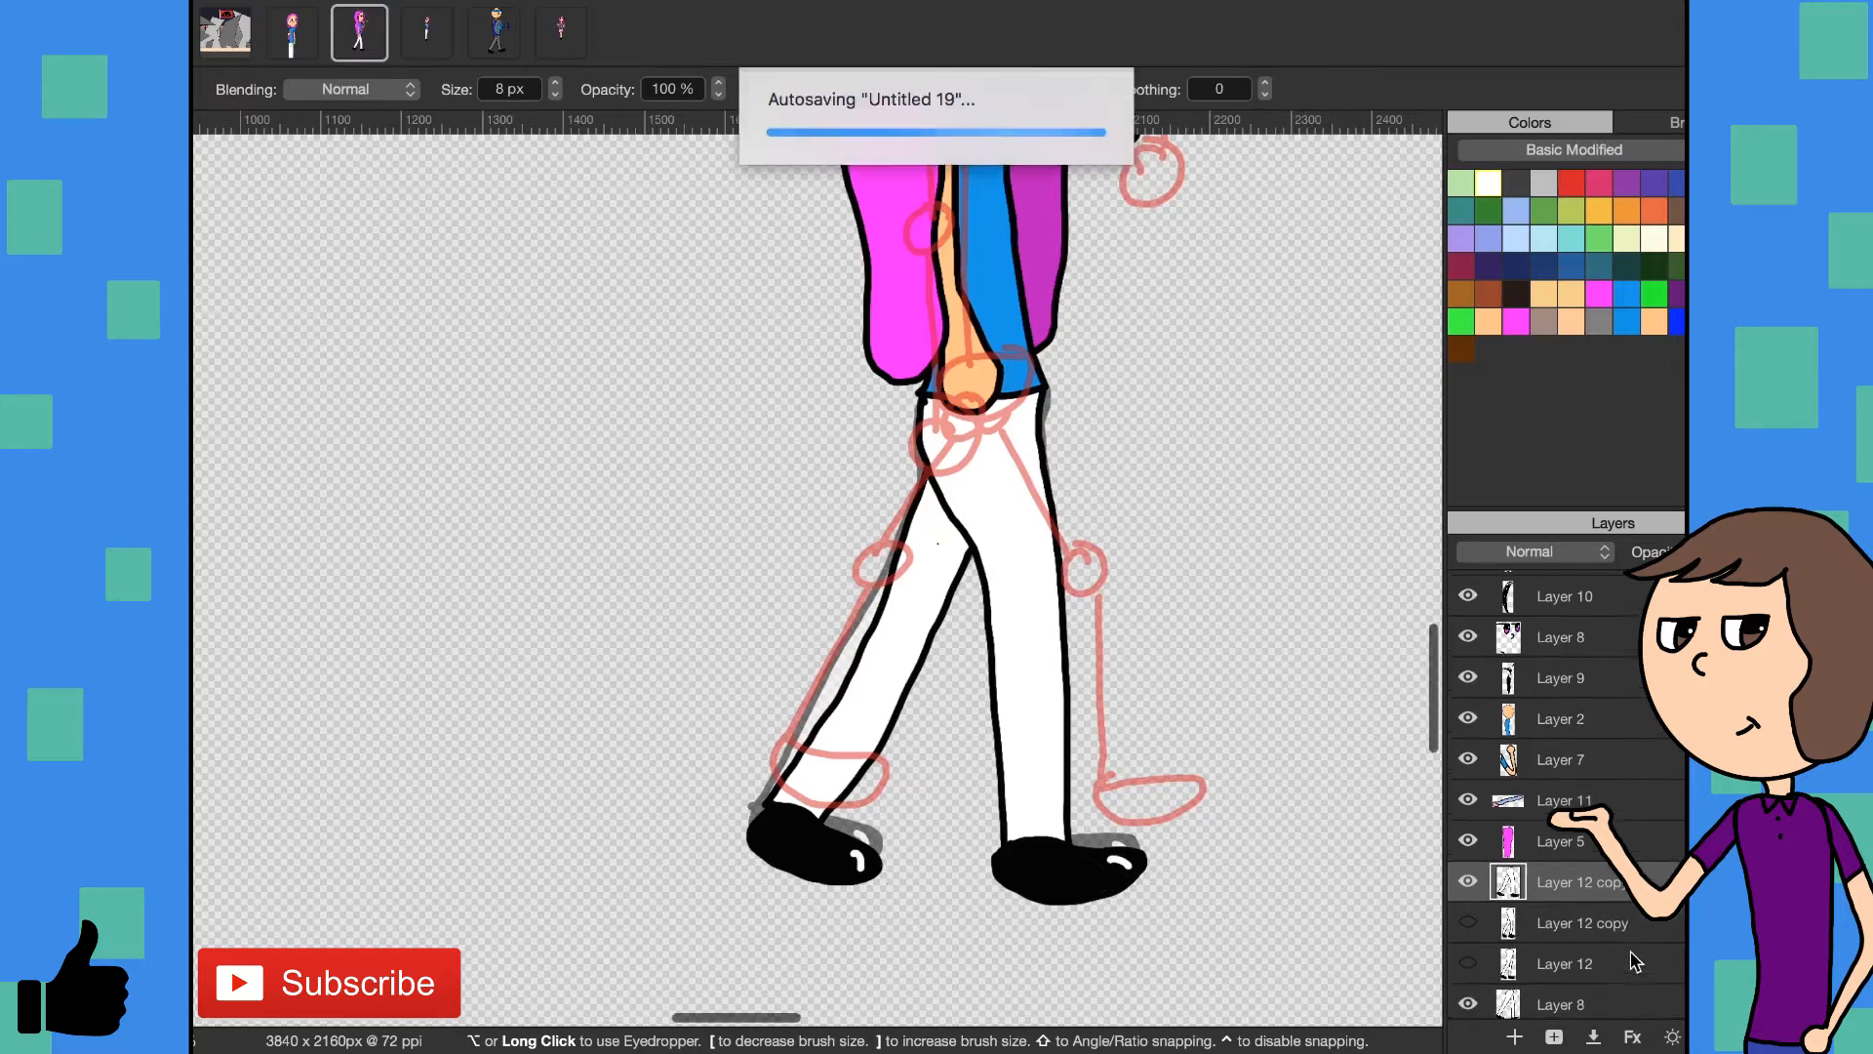
pyautogui.click(1531, 999)
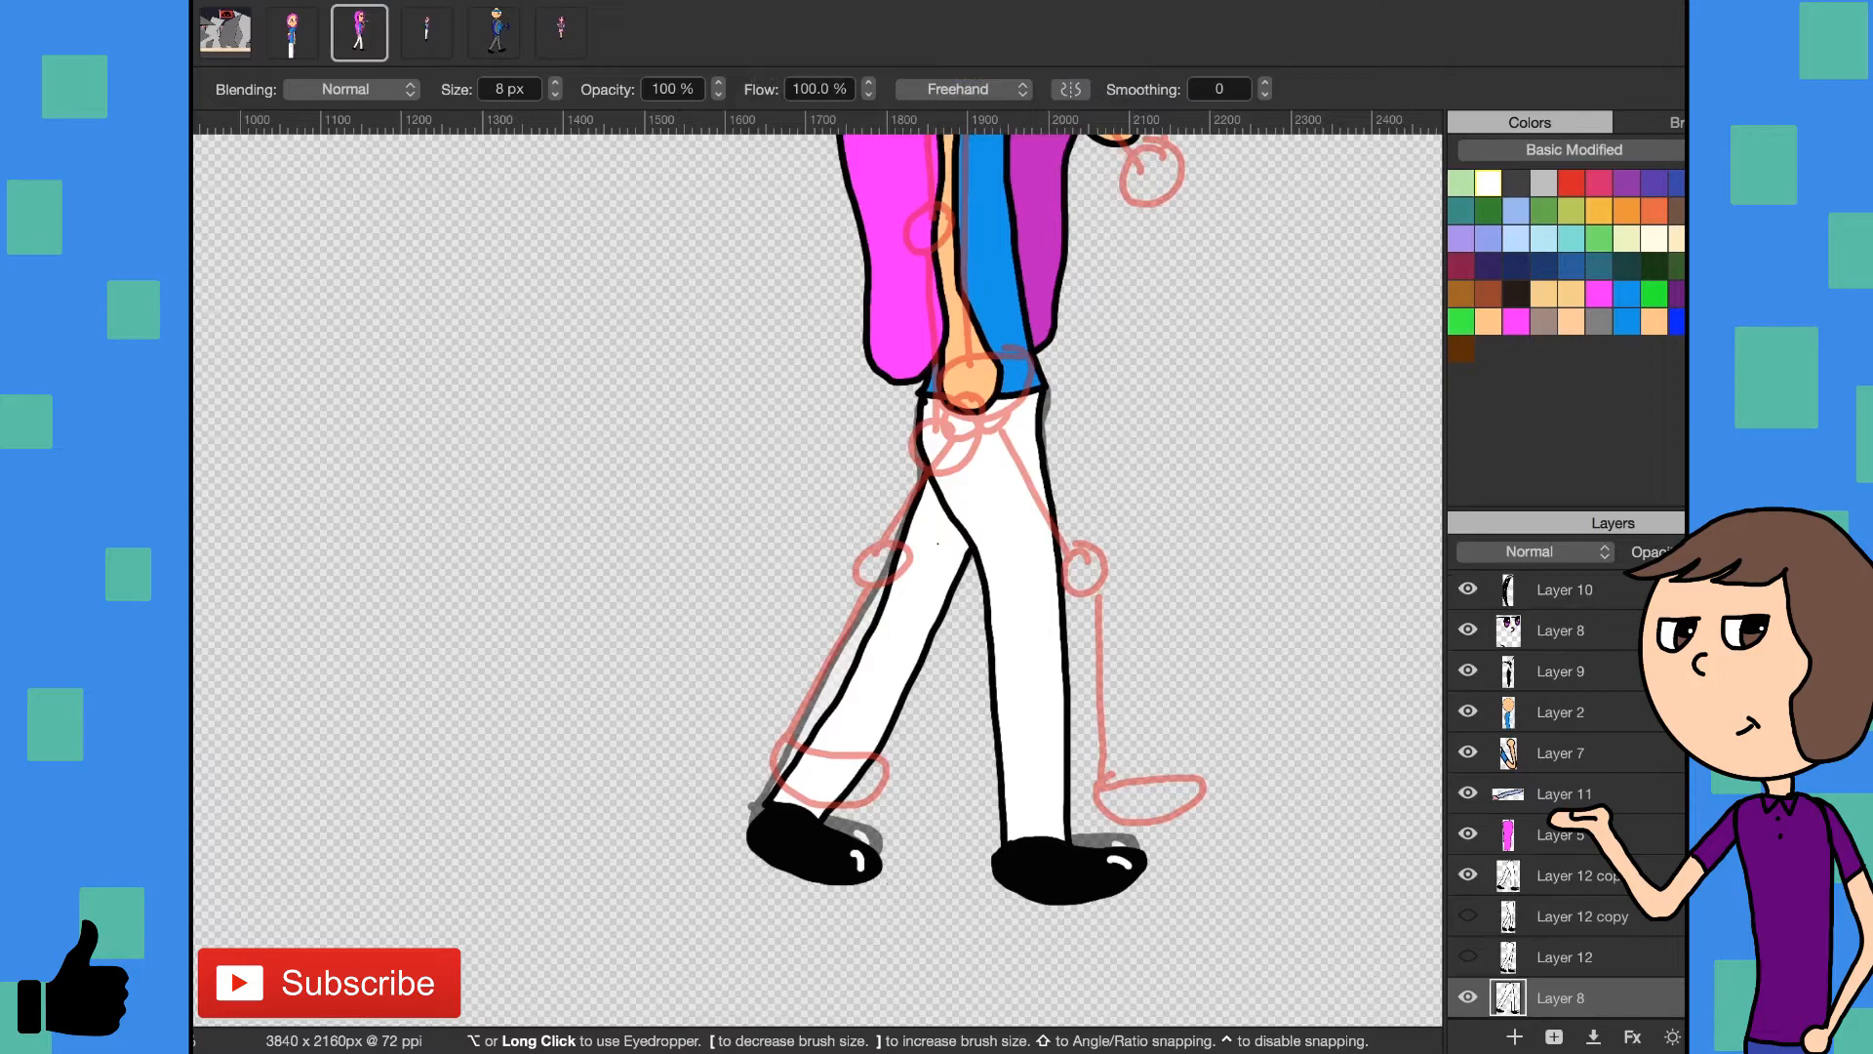
pyautogui.press('Return')
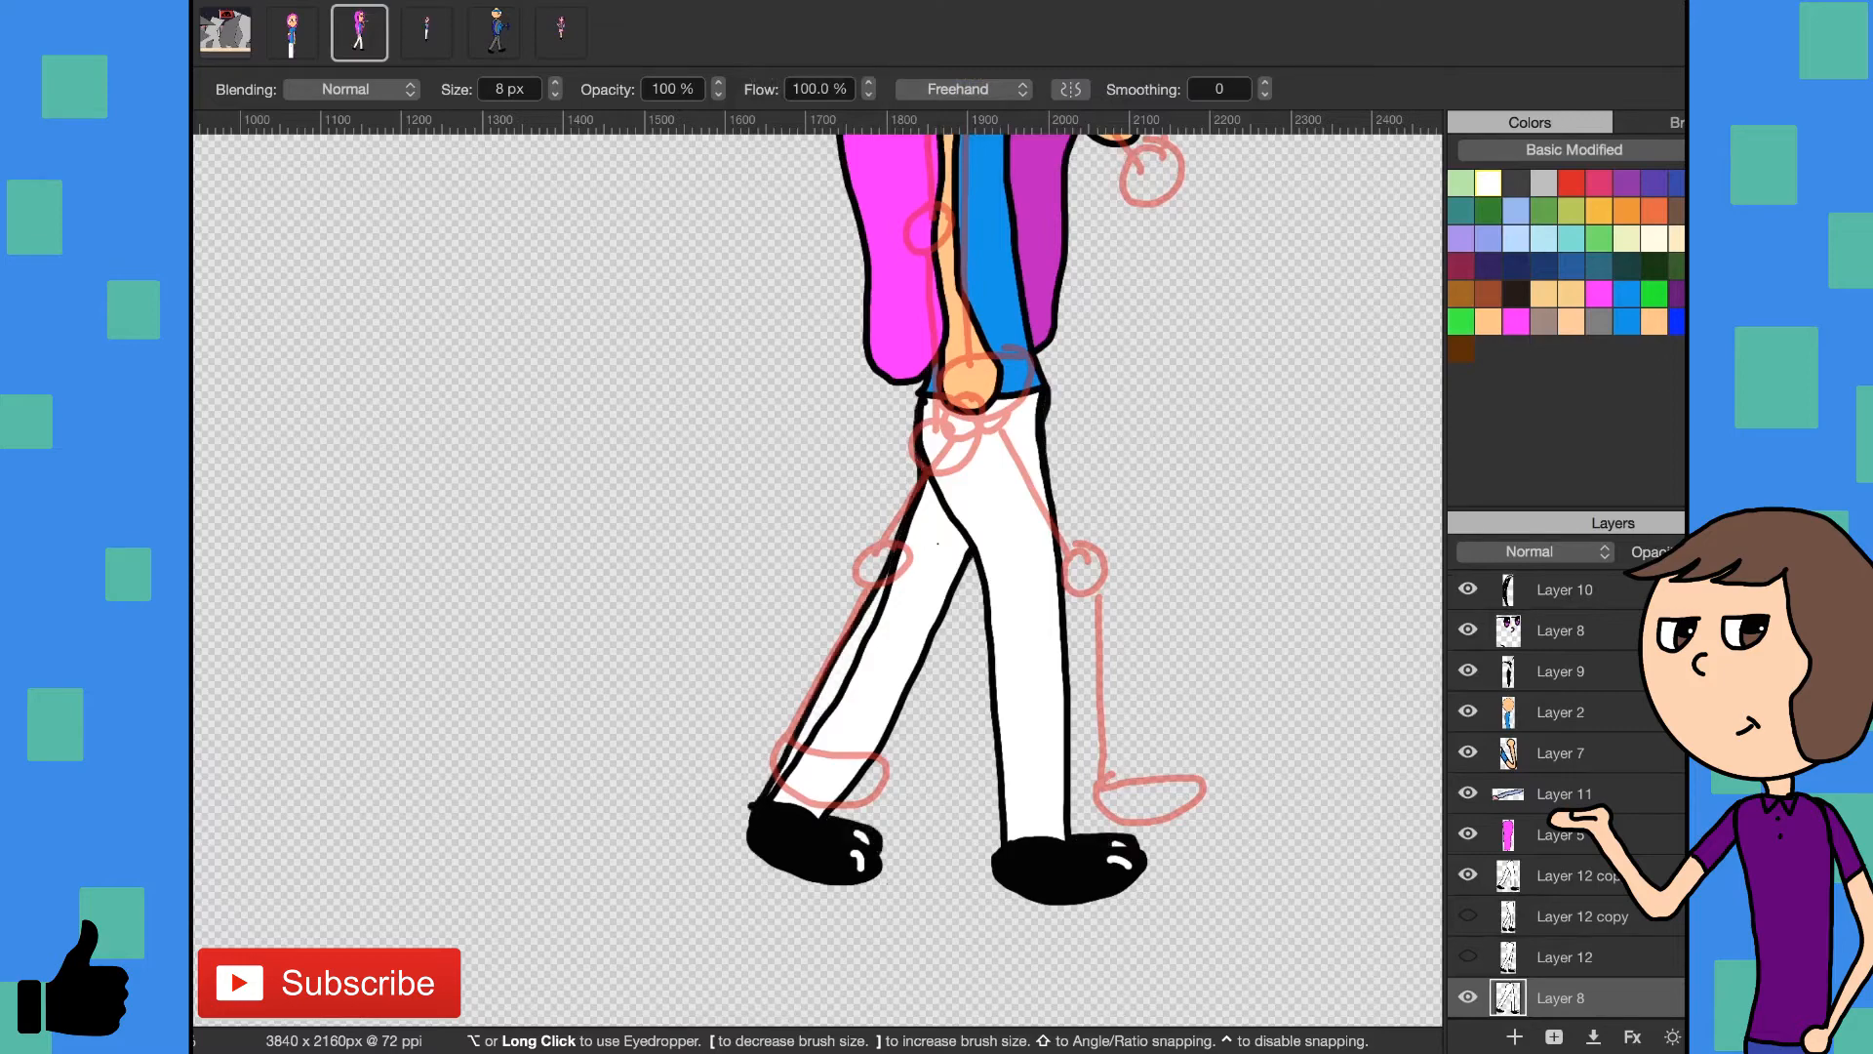
# - Hide the legs on Layer 12 copy 2 and the red pose sketch on Layer 2, with the lower Layer 8 active
pyautogui.click(1621, 956)
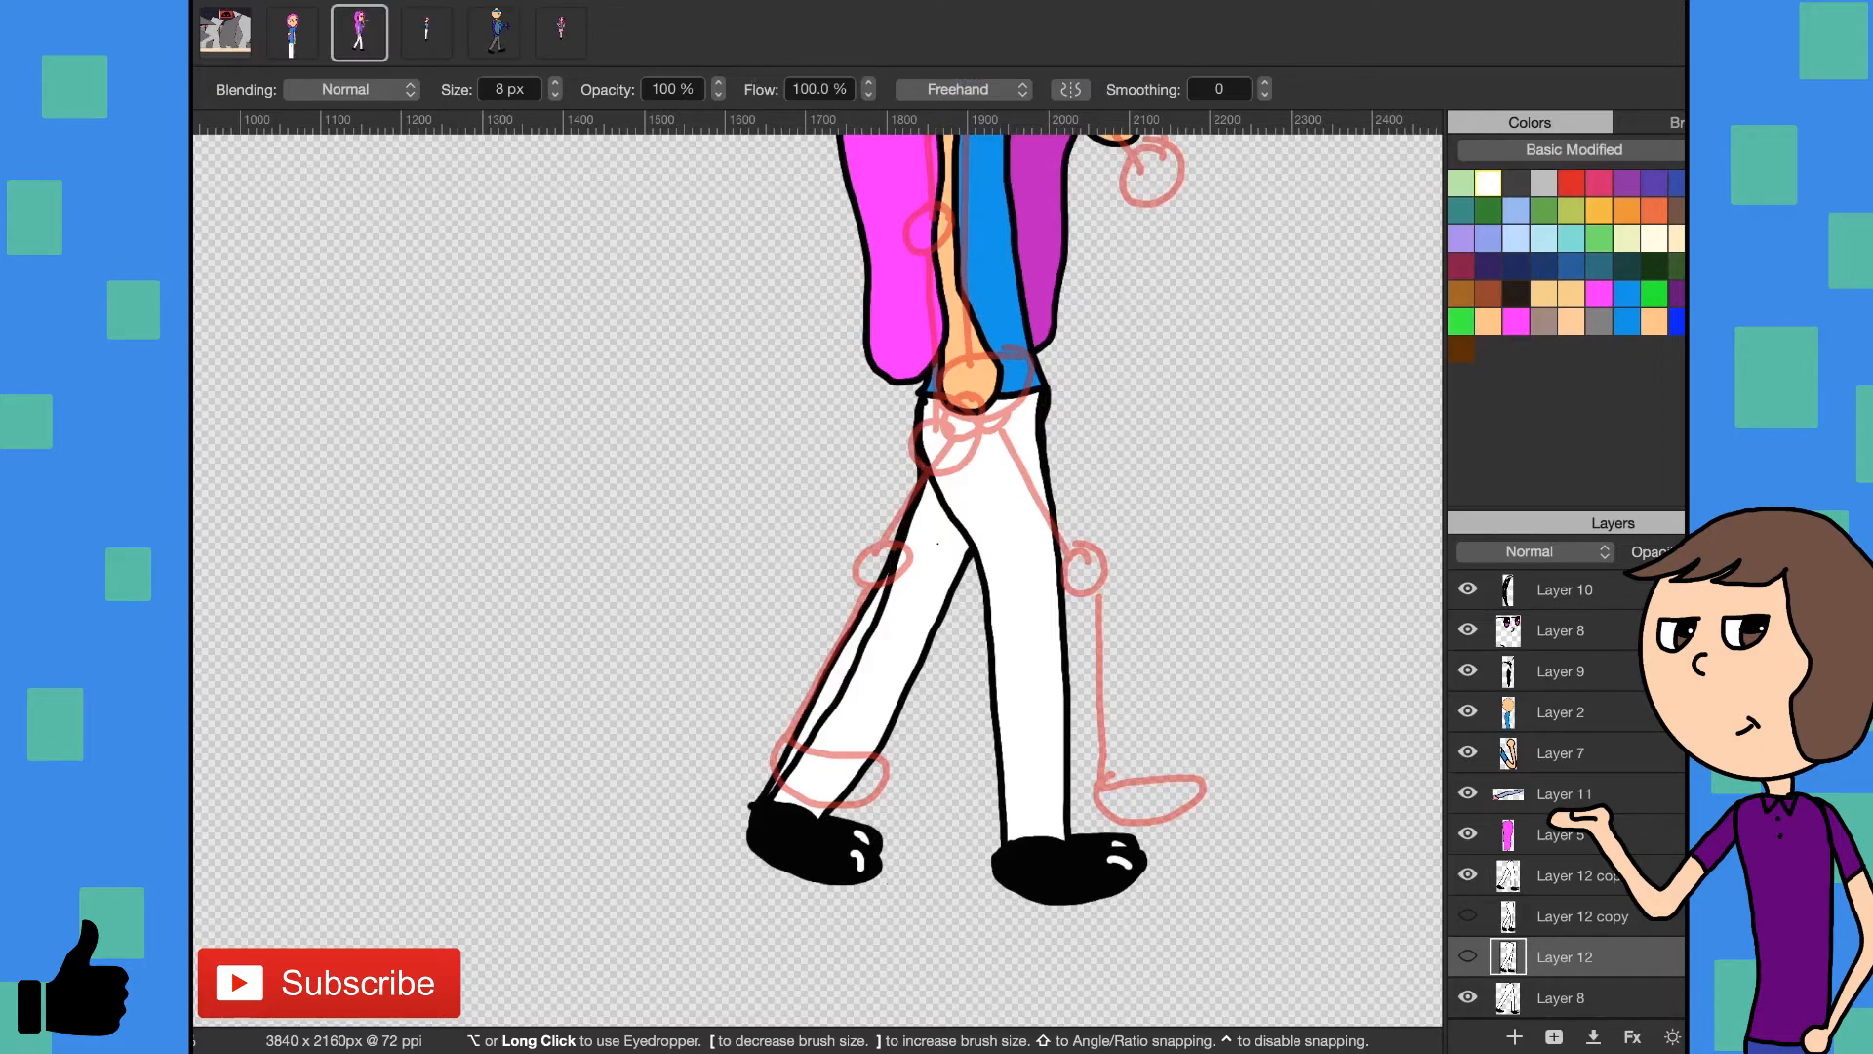
pyautogui.click(1467, 875)
pyautogui.click(1501, 1002)
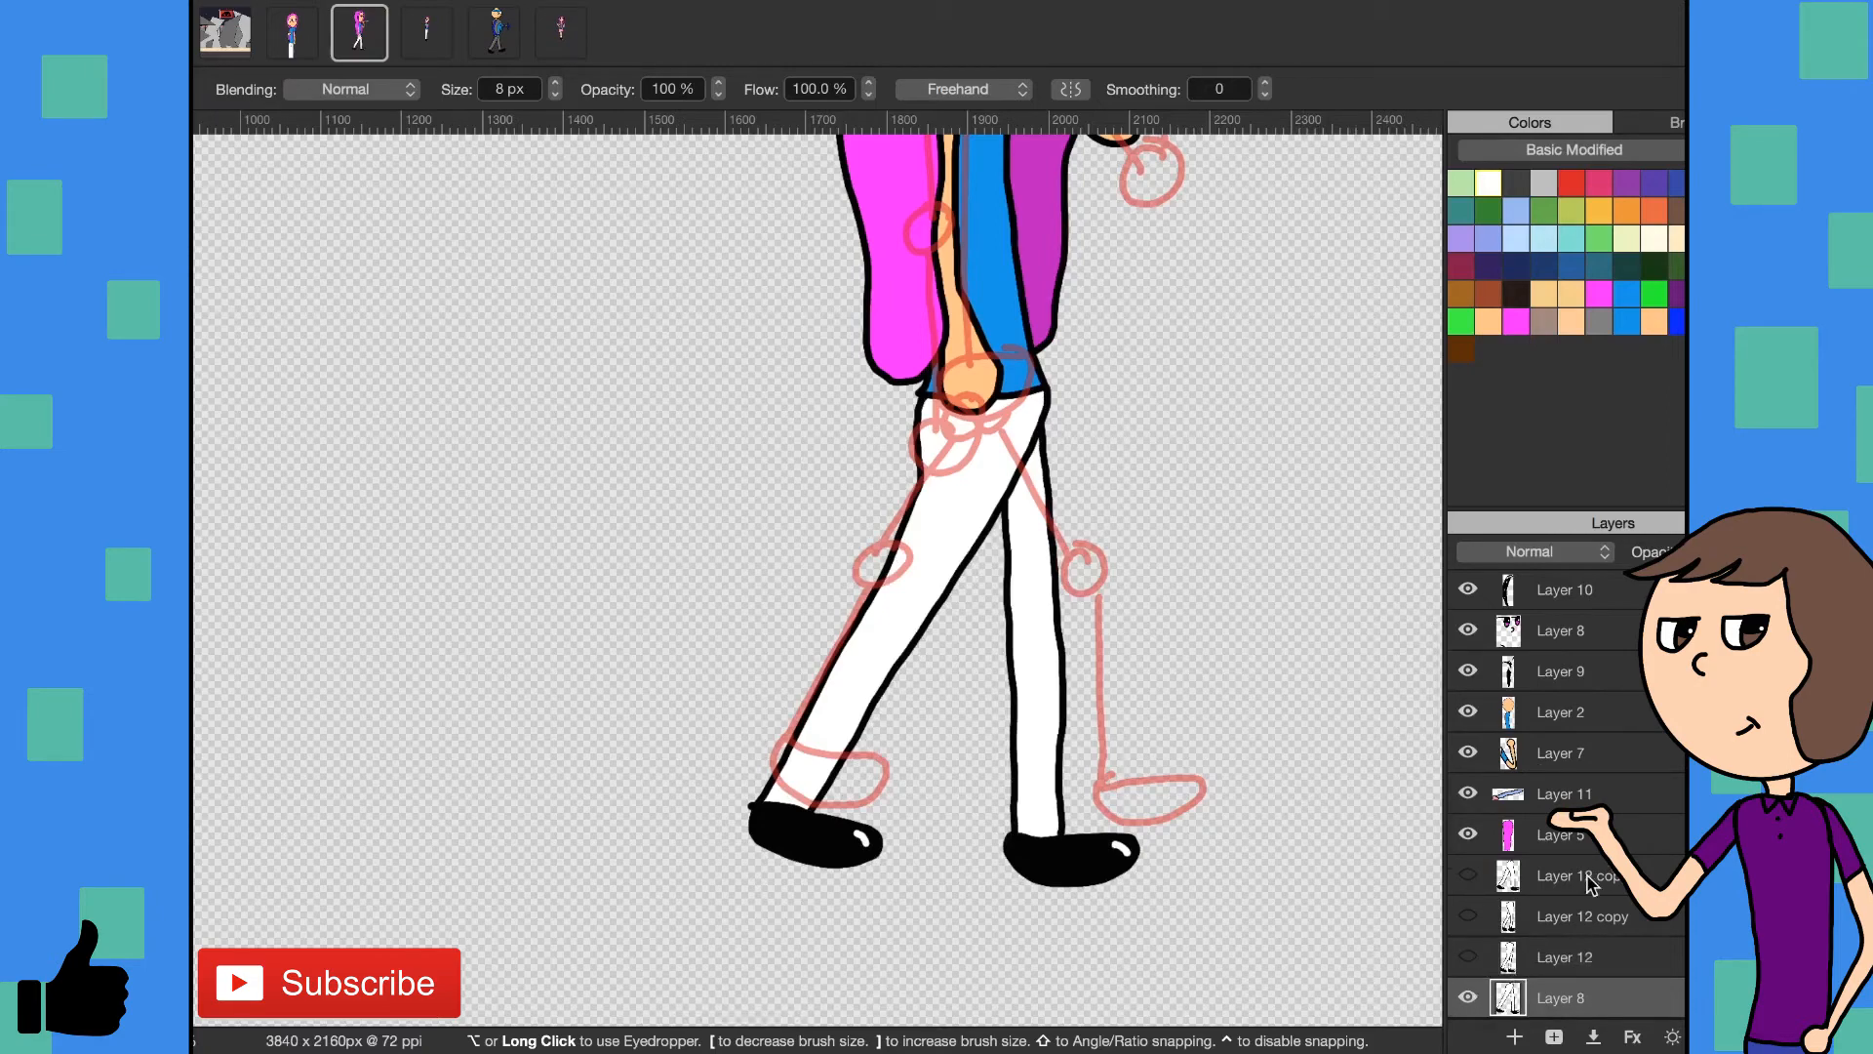
pyautogui.scroll(3, 1561, 839)
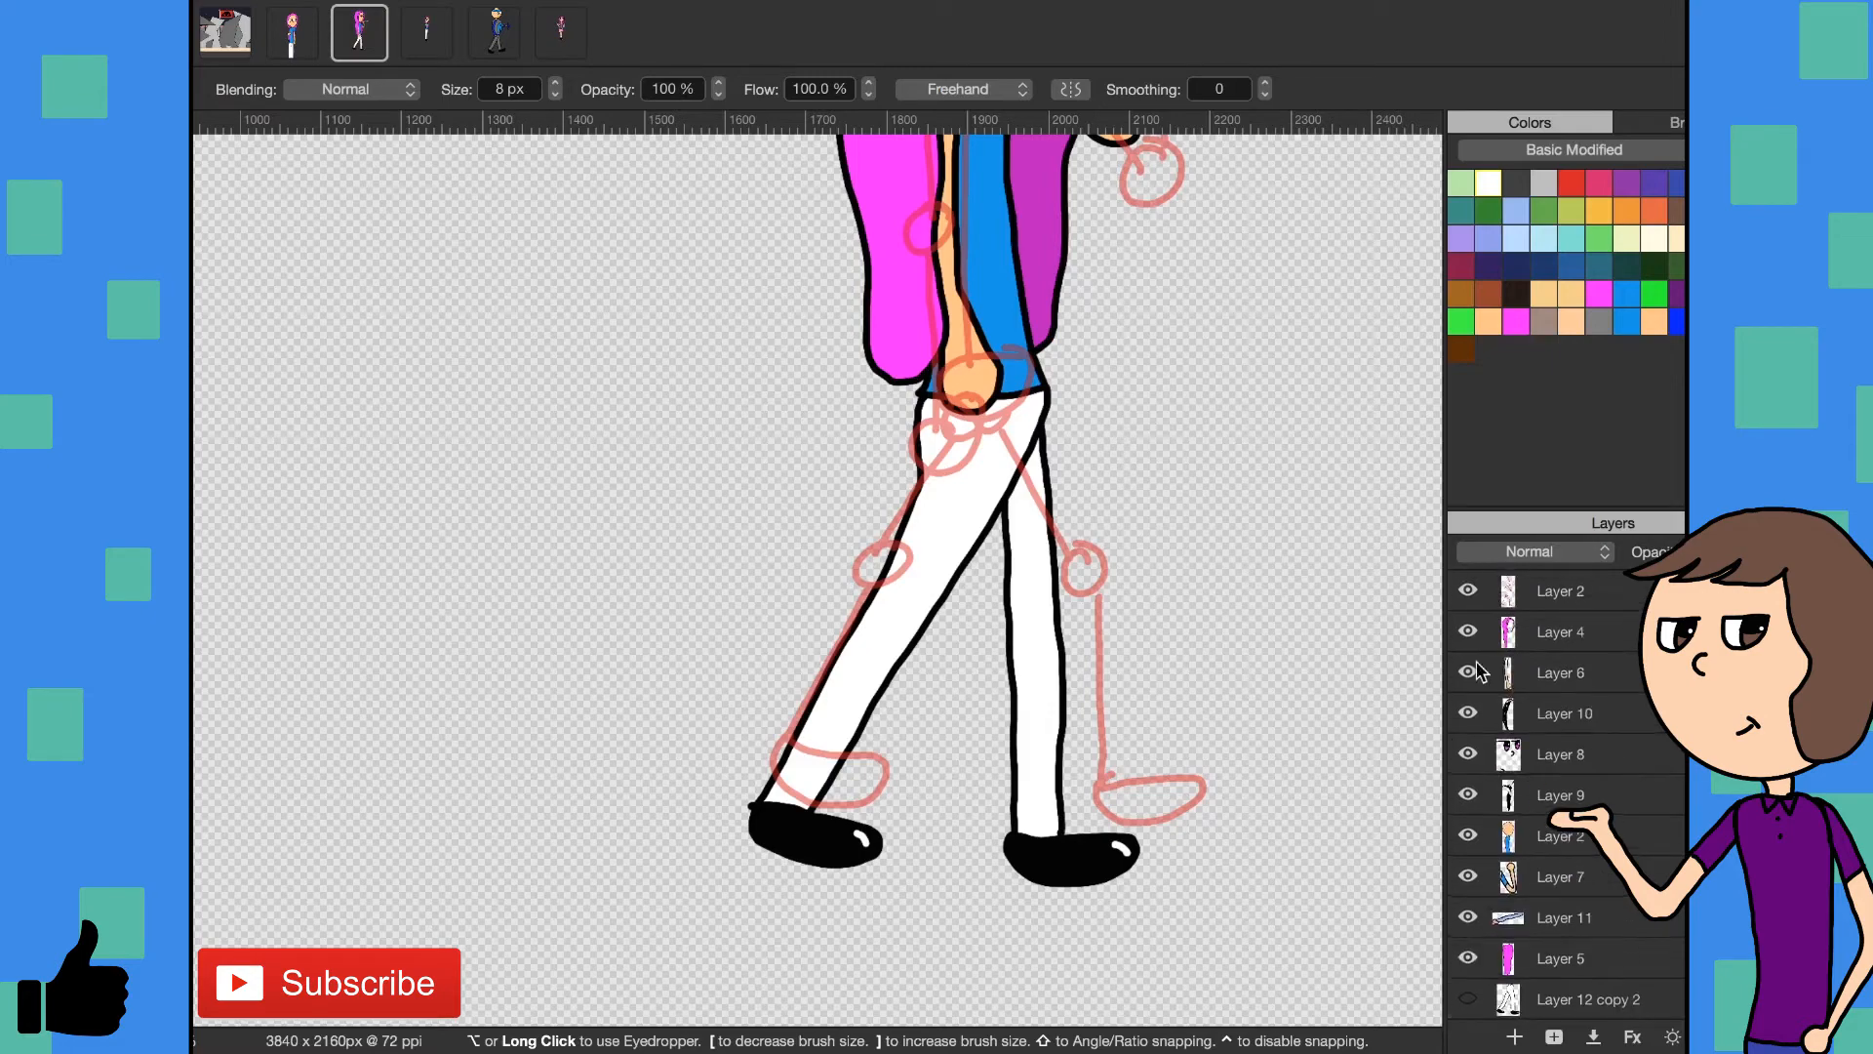
pyautogui.click(1468, 592)
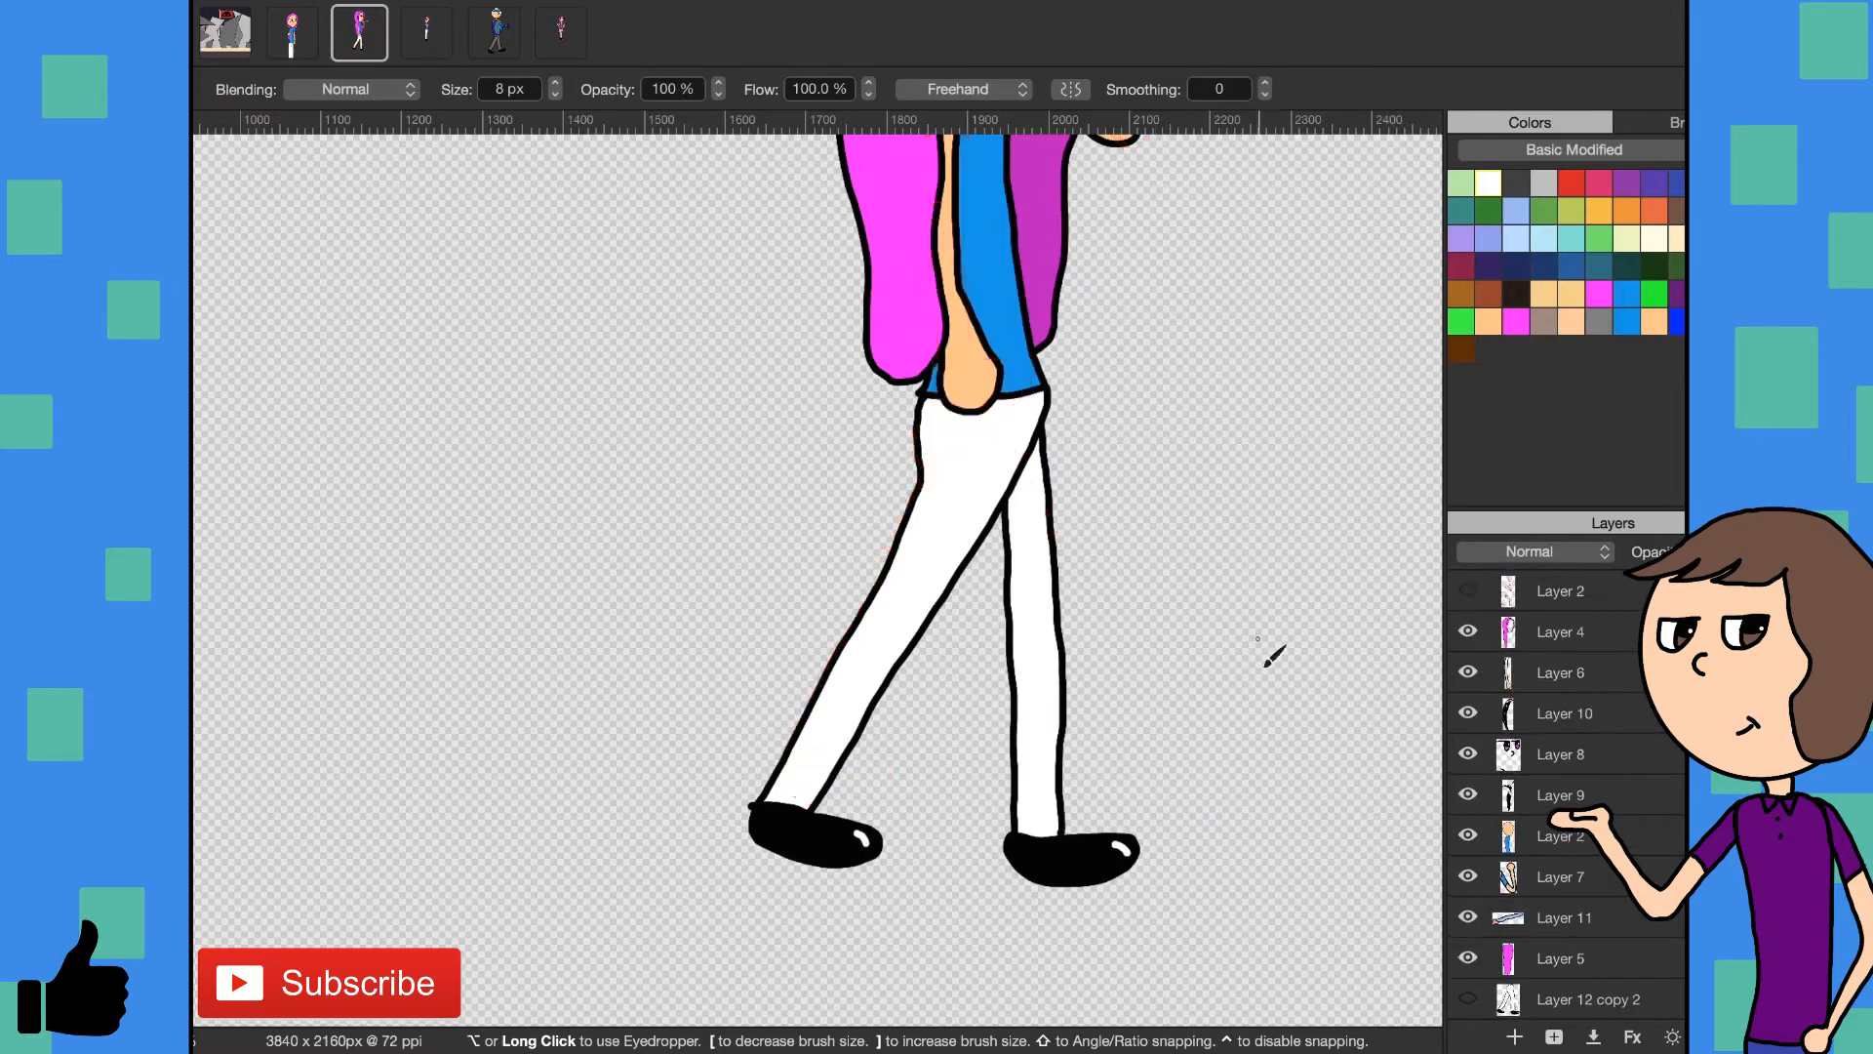
pyautogui.scroll(6, 1214, 590)
pyautogui.scroll(-3, 1215, 590)
pyautogui.scroll(-8, 1214, 590)
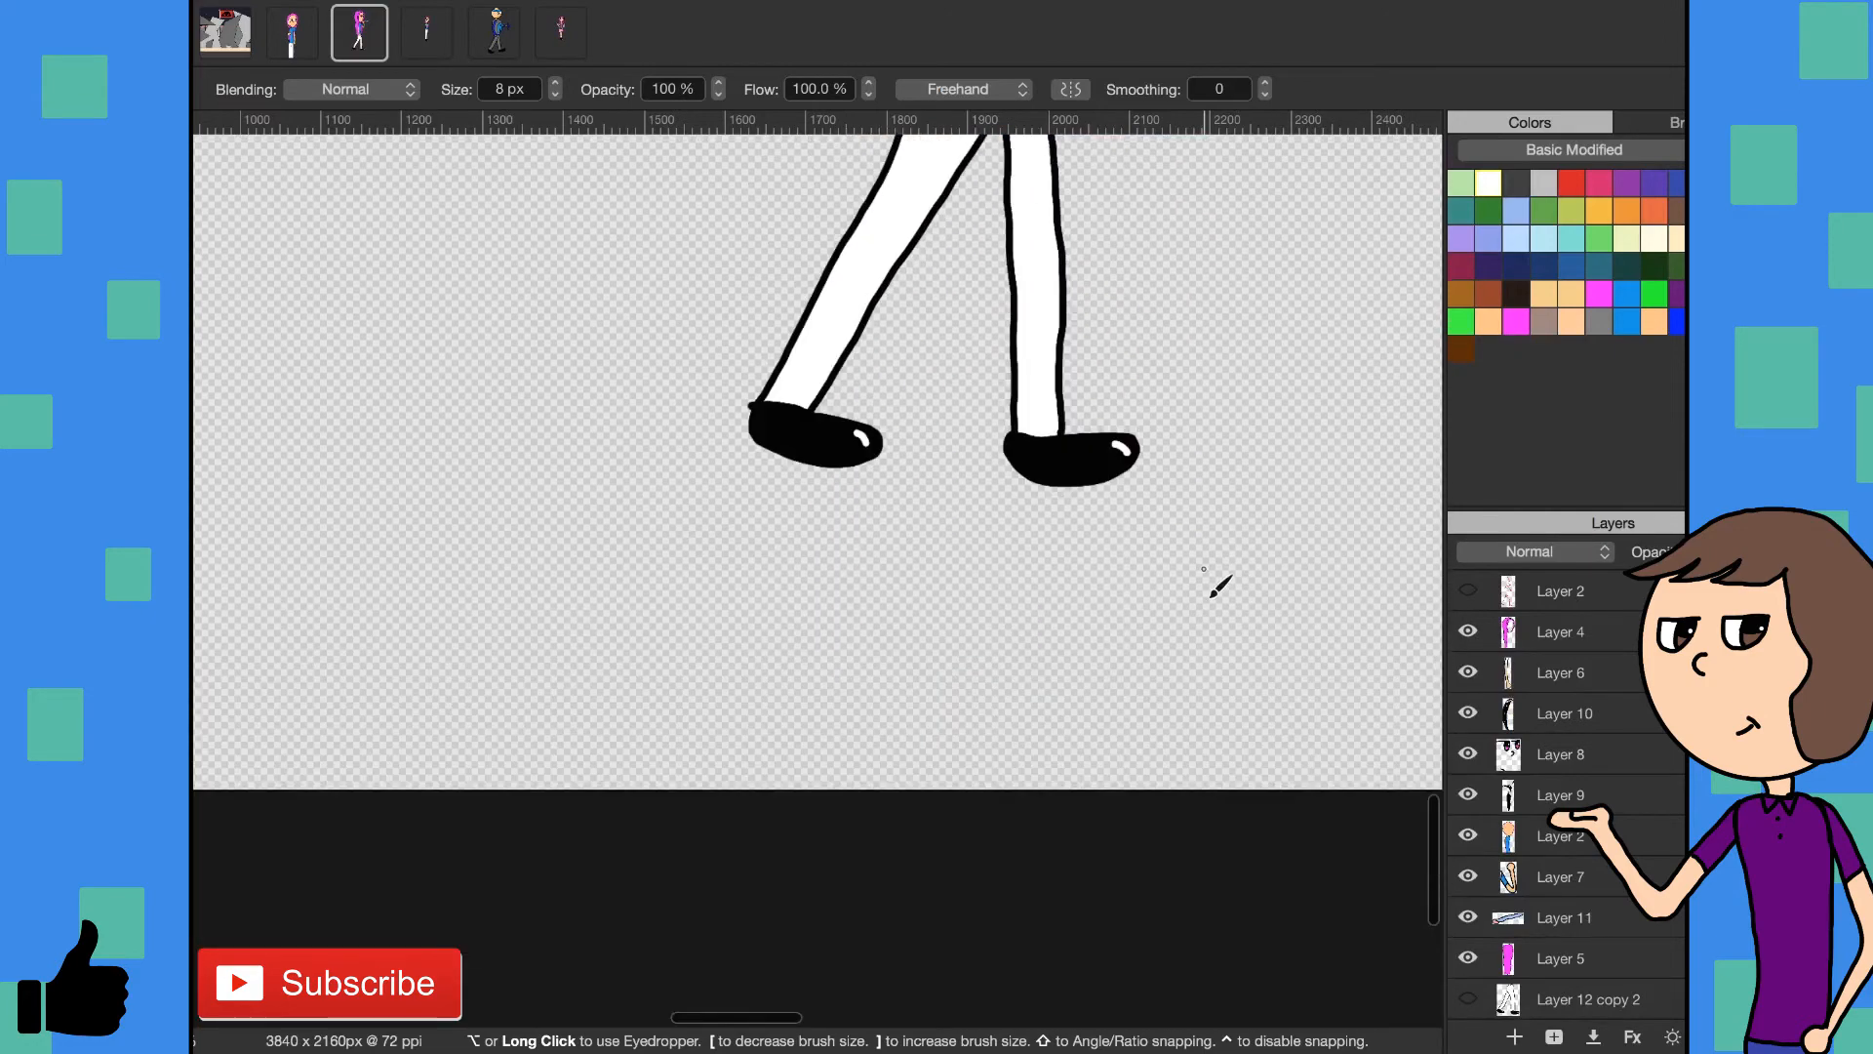
# - Duplicate the lower Layer 8, hide the original, move the copy directly above Layer 12 and show Layer 12
pyautogui.scroll(-3, 1656, 925)
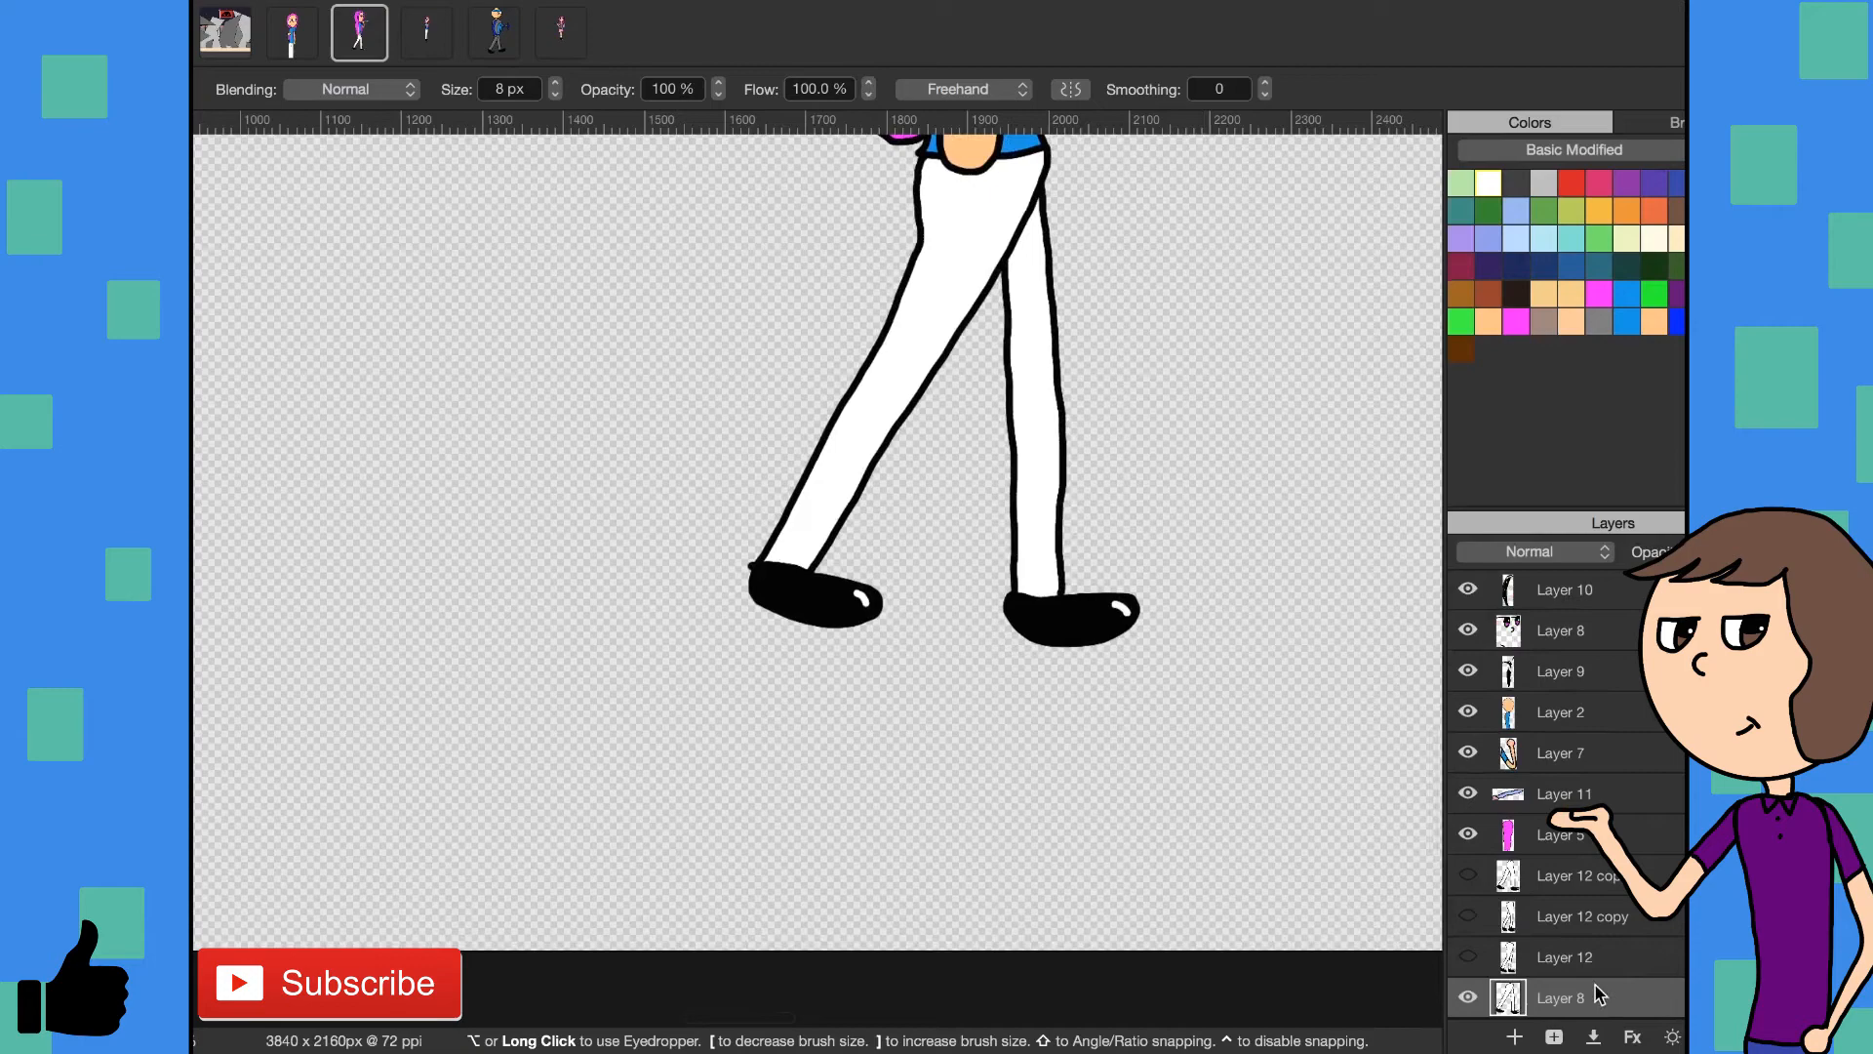
pyautogui.moveTo(1551, 1044); pyautogui.dragTo(1578, 963)
pyautogui.scroll(-1, 1642, 954)
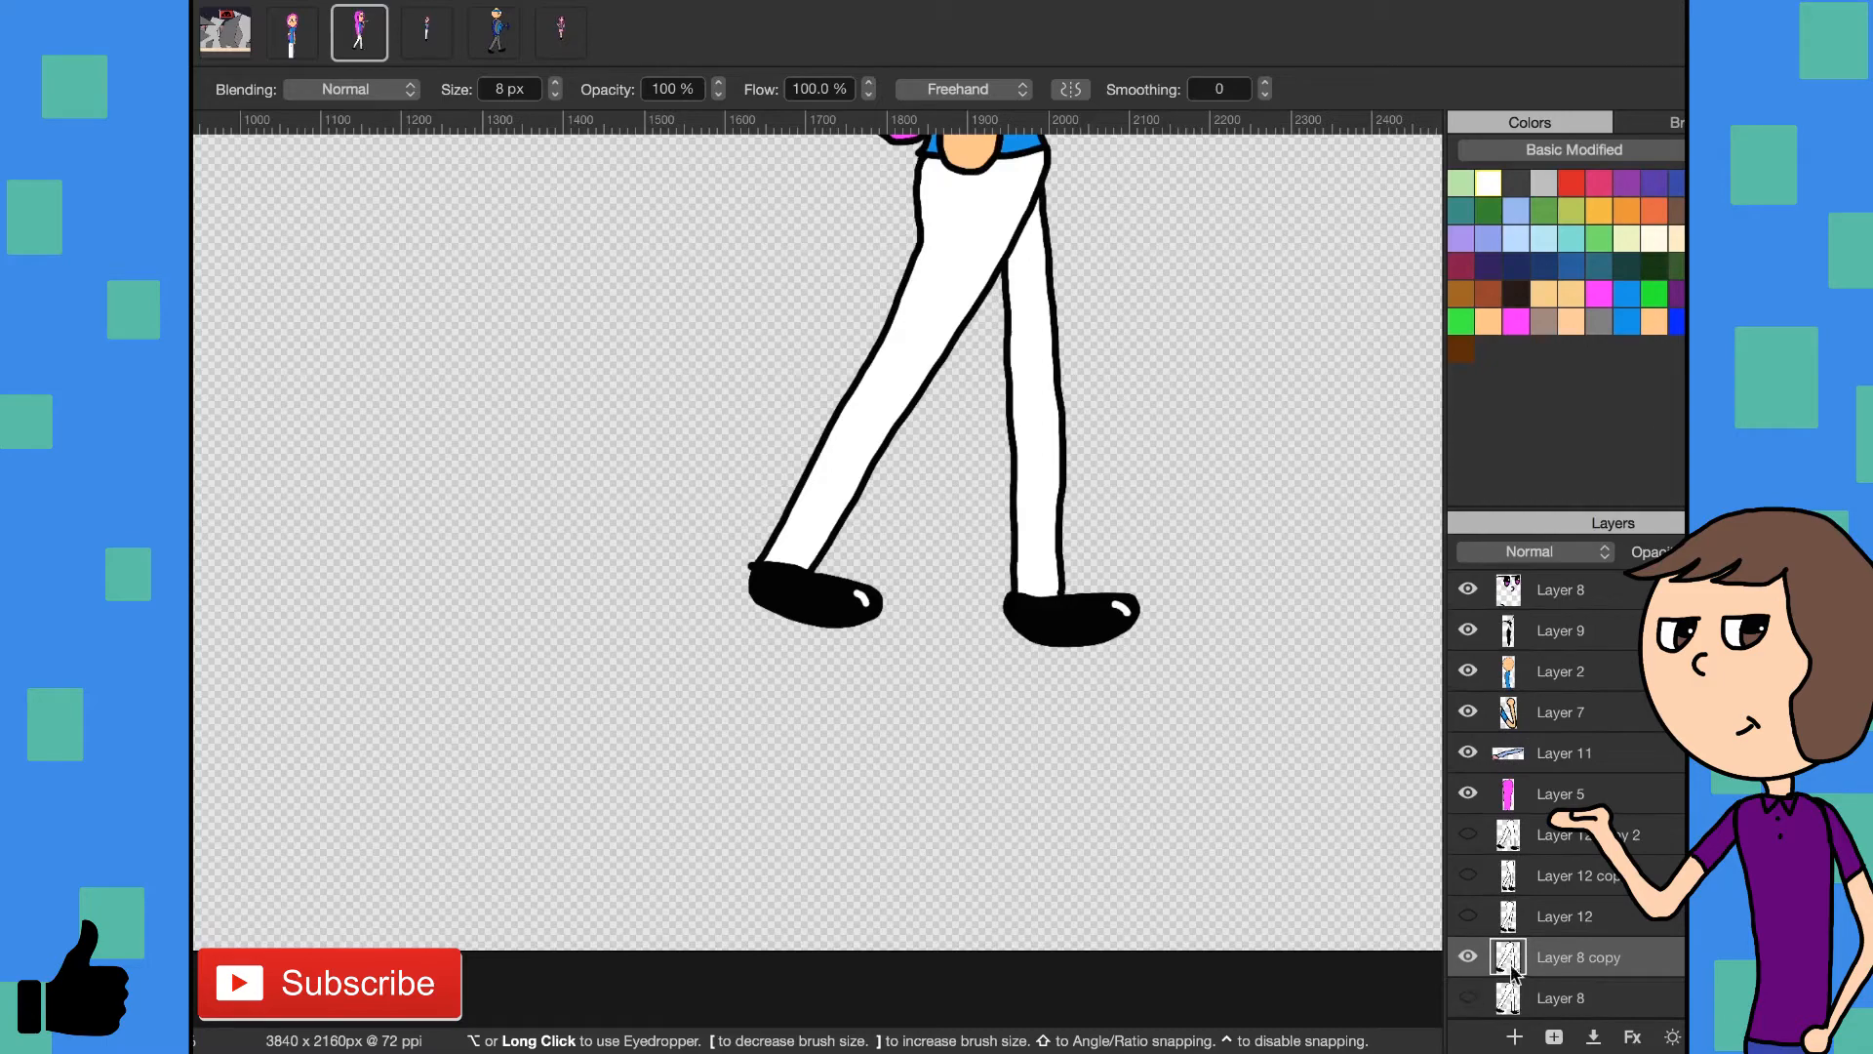
pyautogui.moveTo(1547, 961); pyautogui.dragTo(1547, 915)
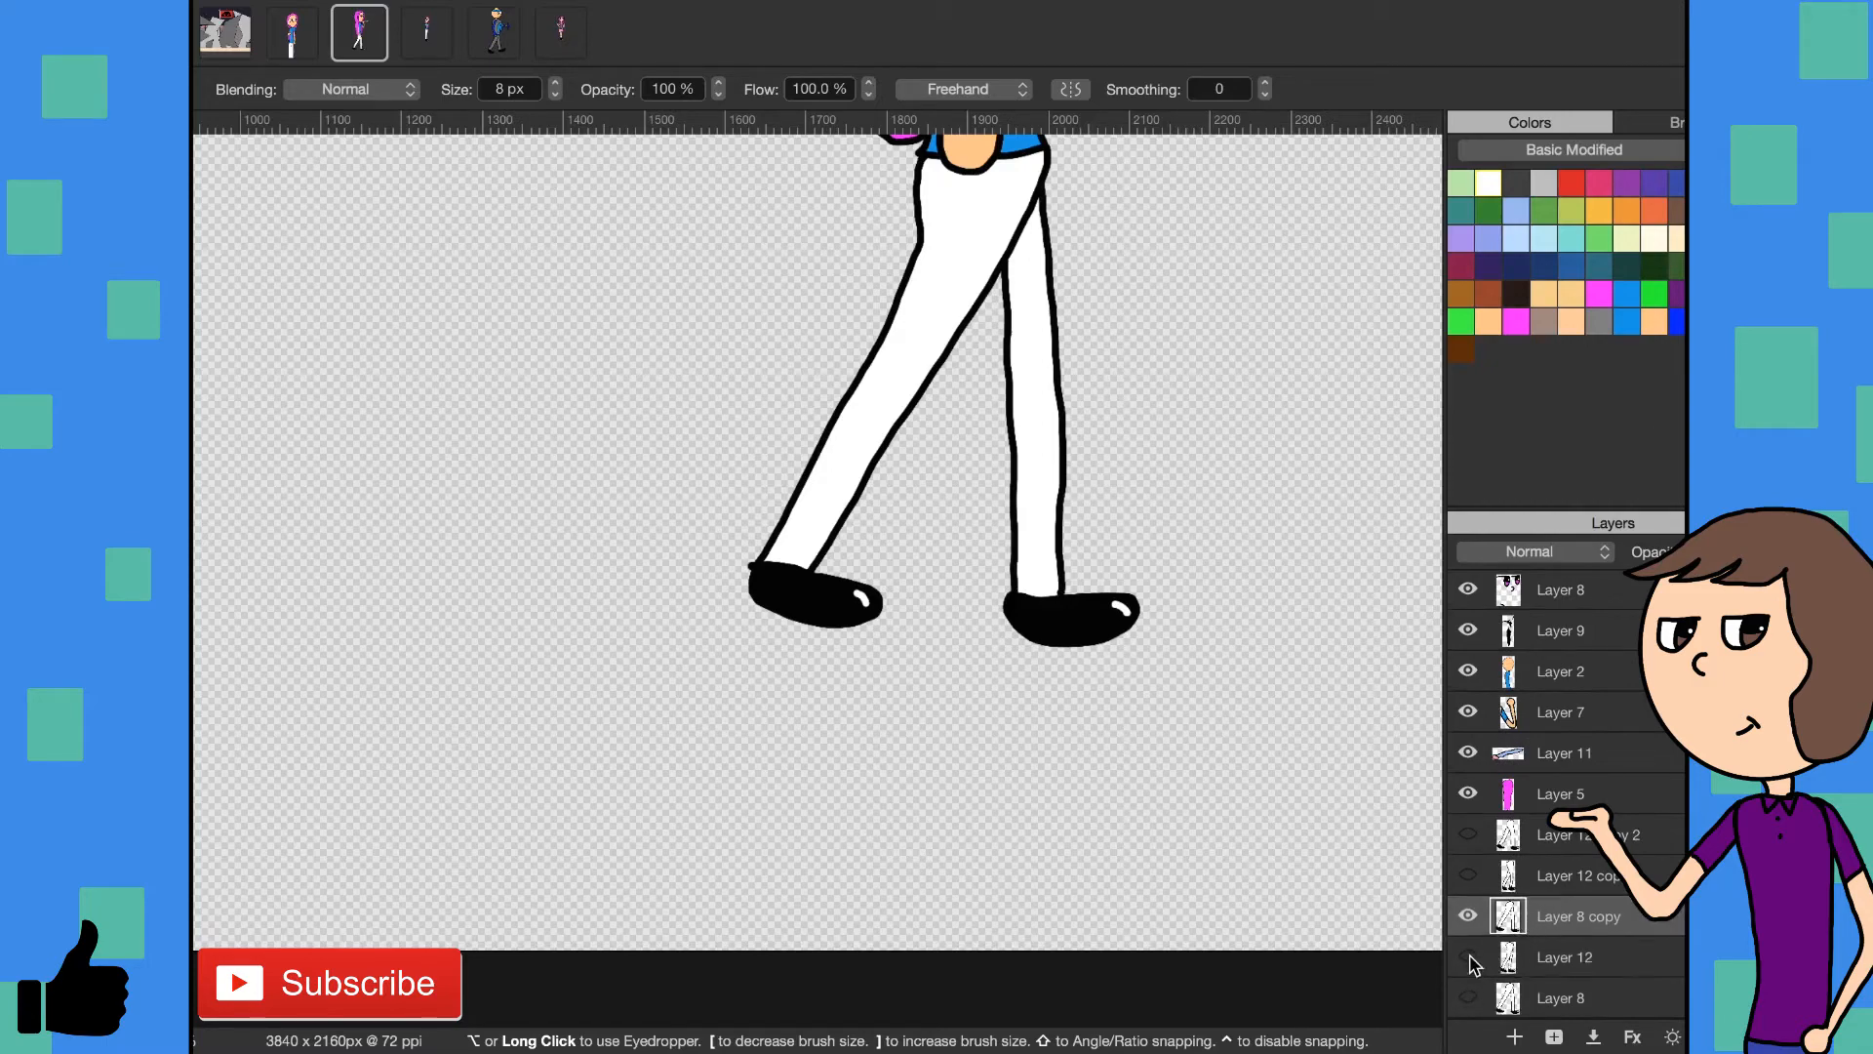
pyautogui.click(1468, 958)
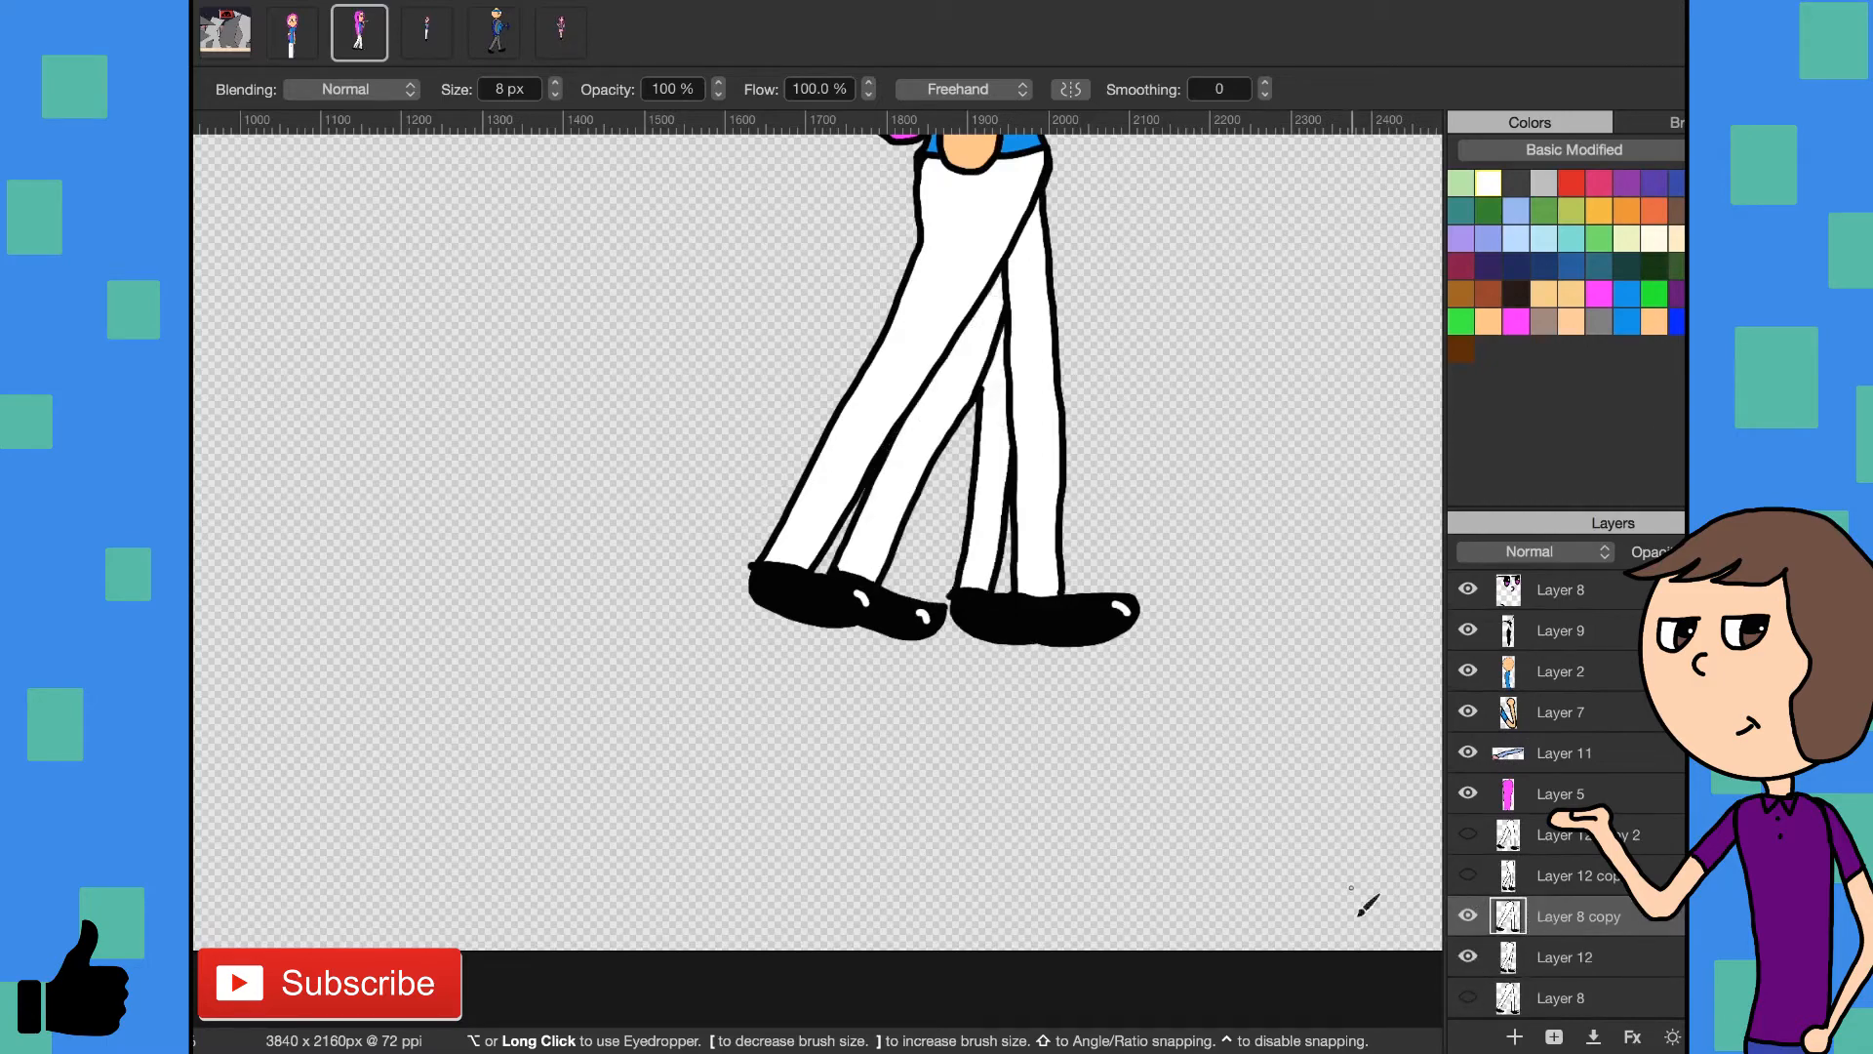
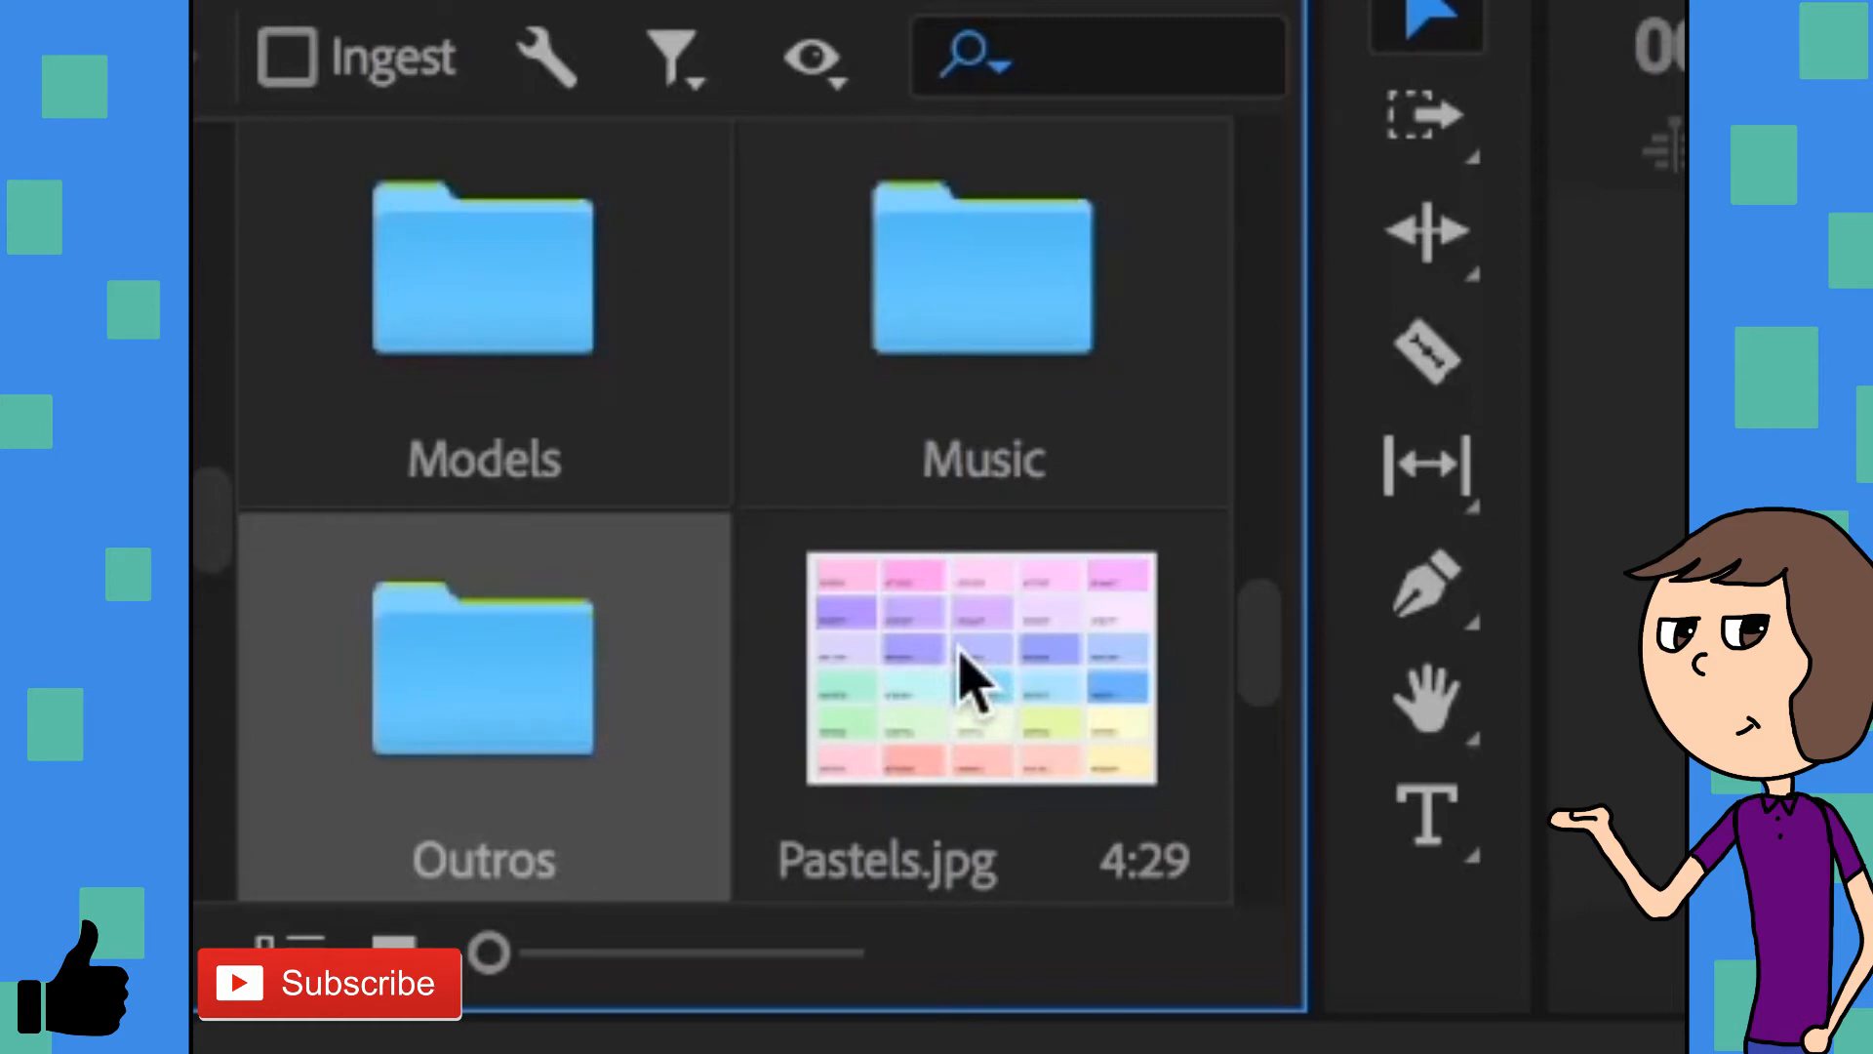
# - In Premiere Pro, look through the media folder and filter its files by "walk"
pyautogui.scroll(-2, 971, 680)
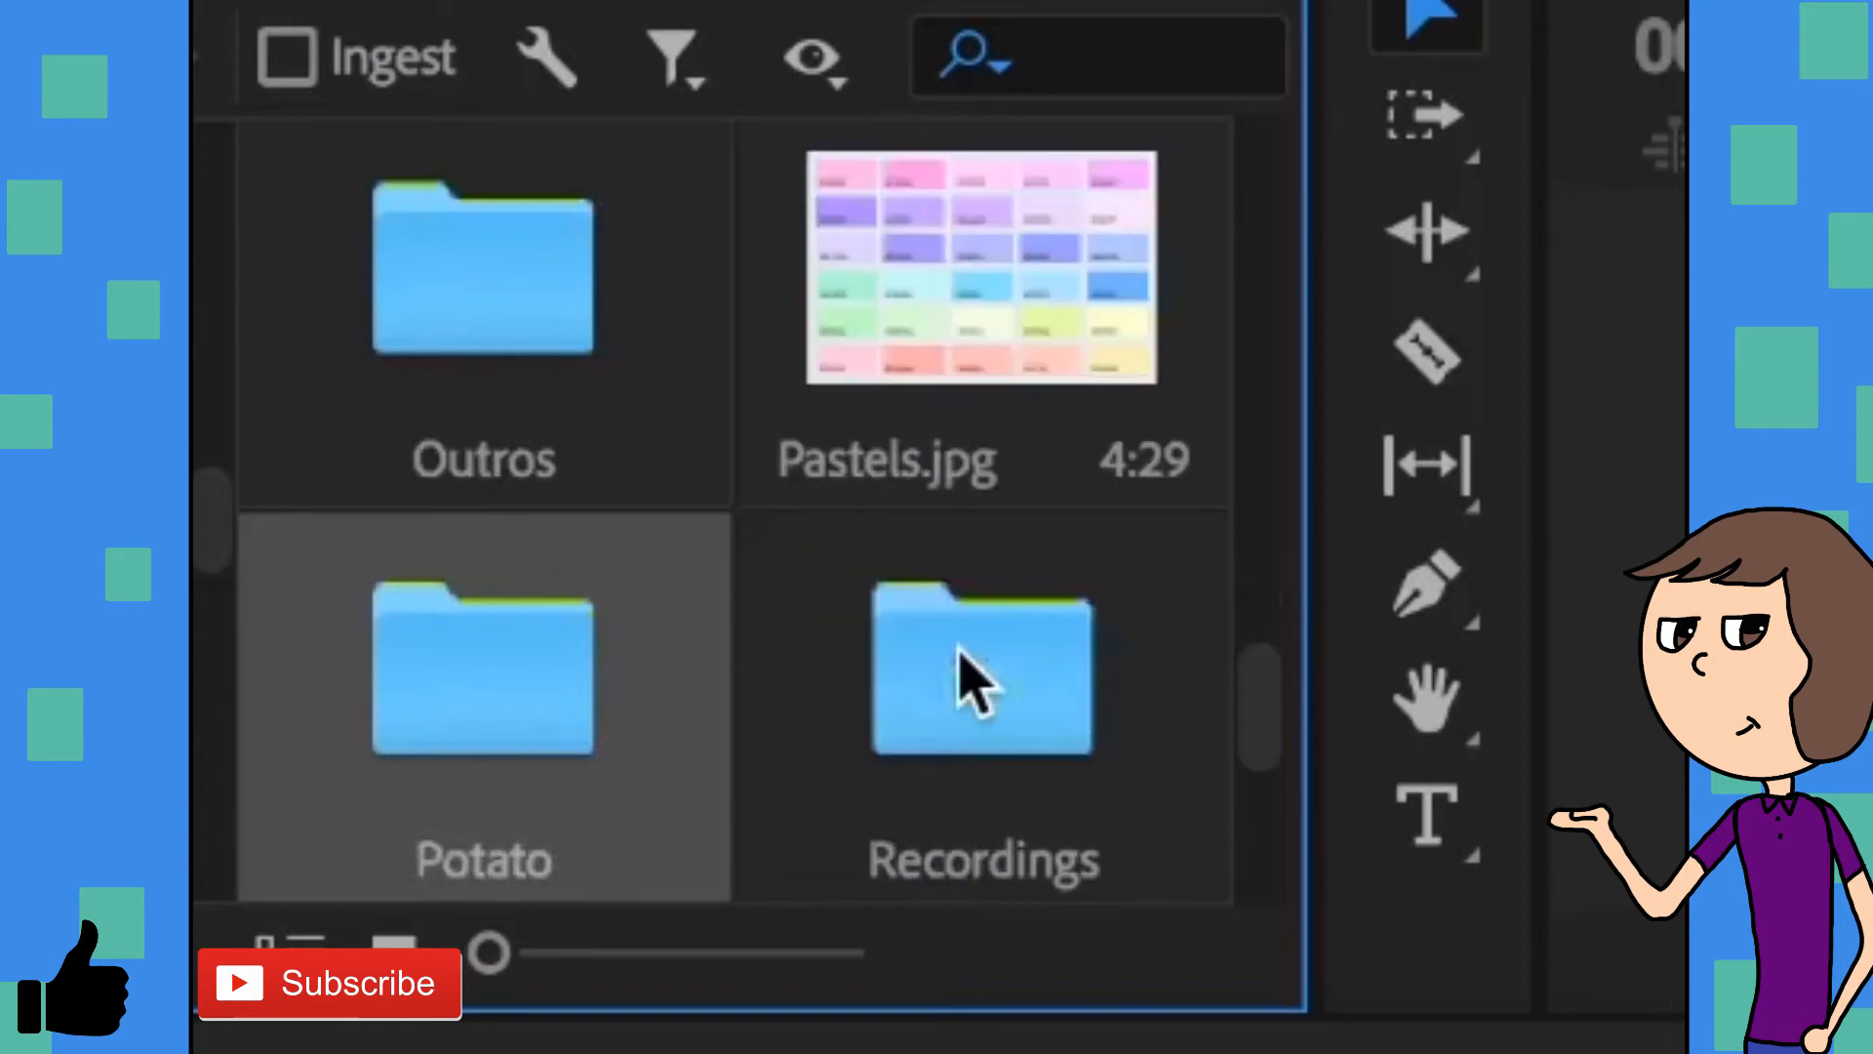
pyautogui.scroll(-2, 970, 680)
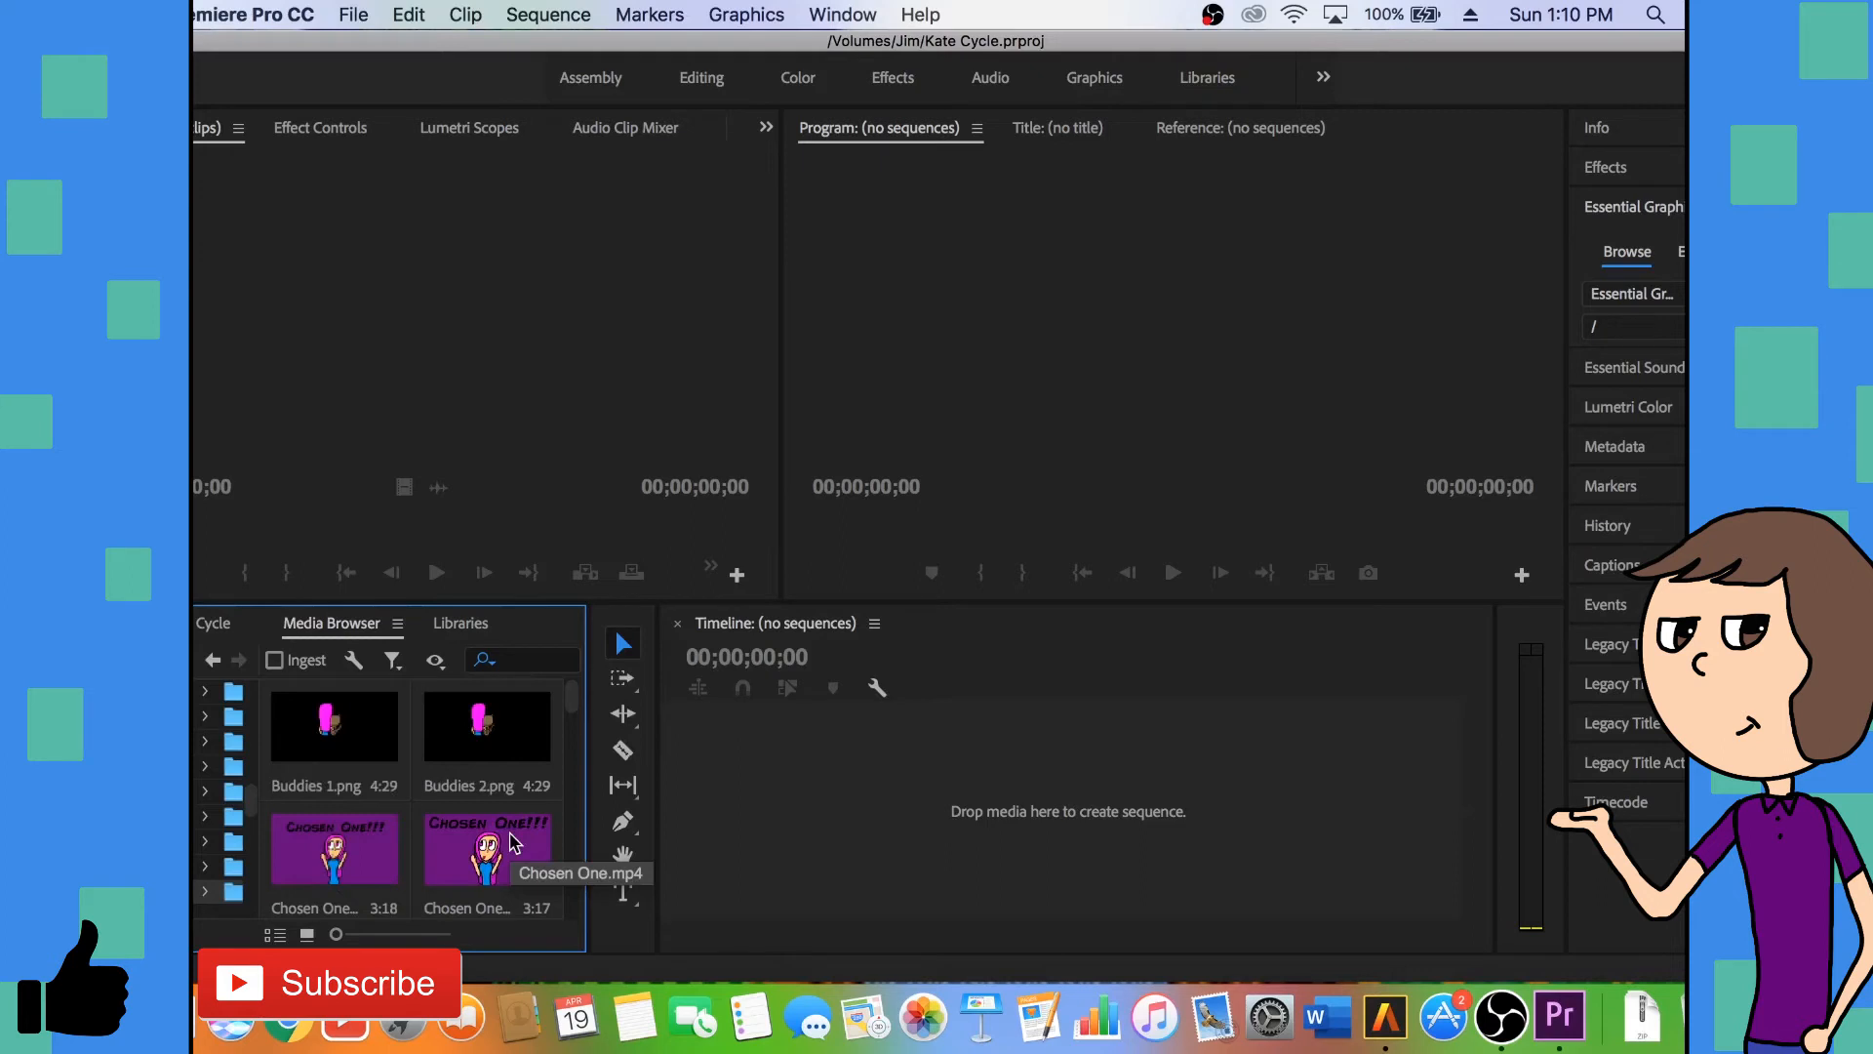
pyautogui.scroll(-2, 510, 841)
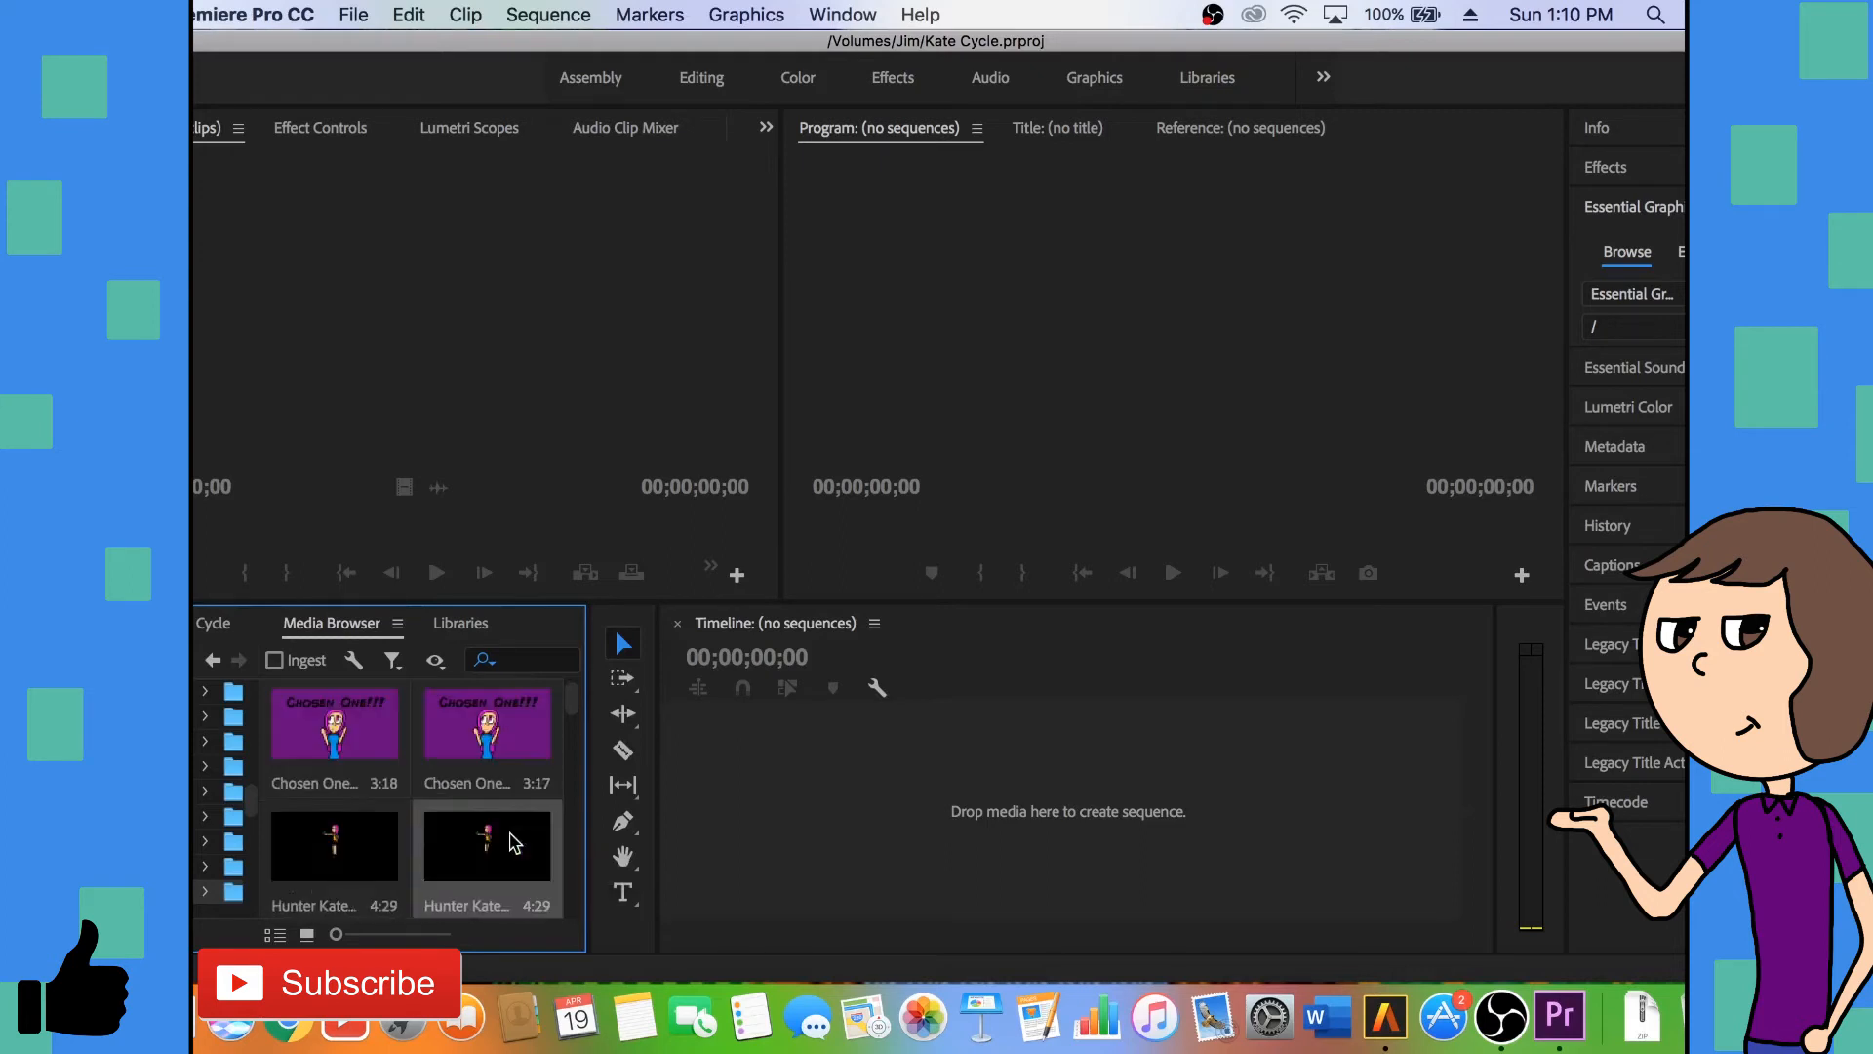
pyautogui.scroll(-2, 510, 841)
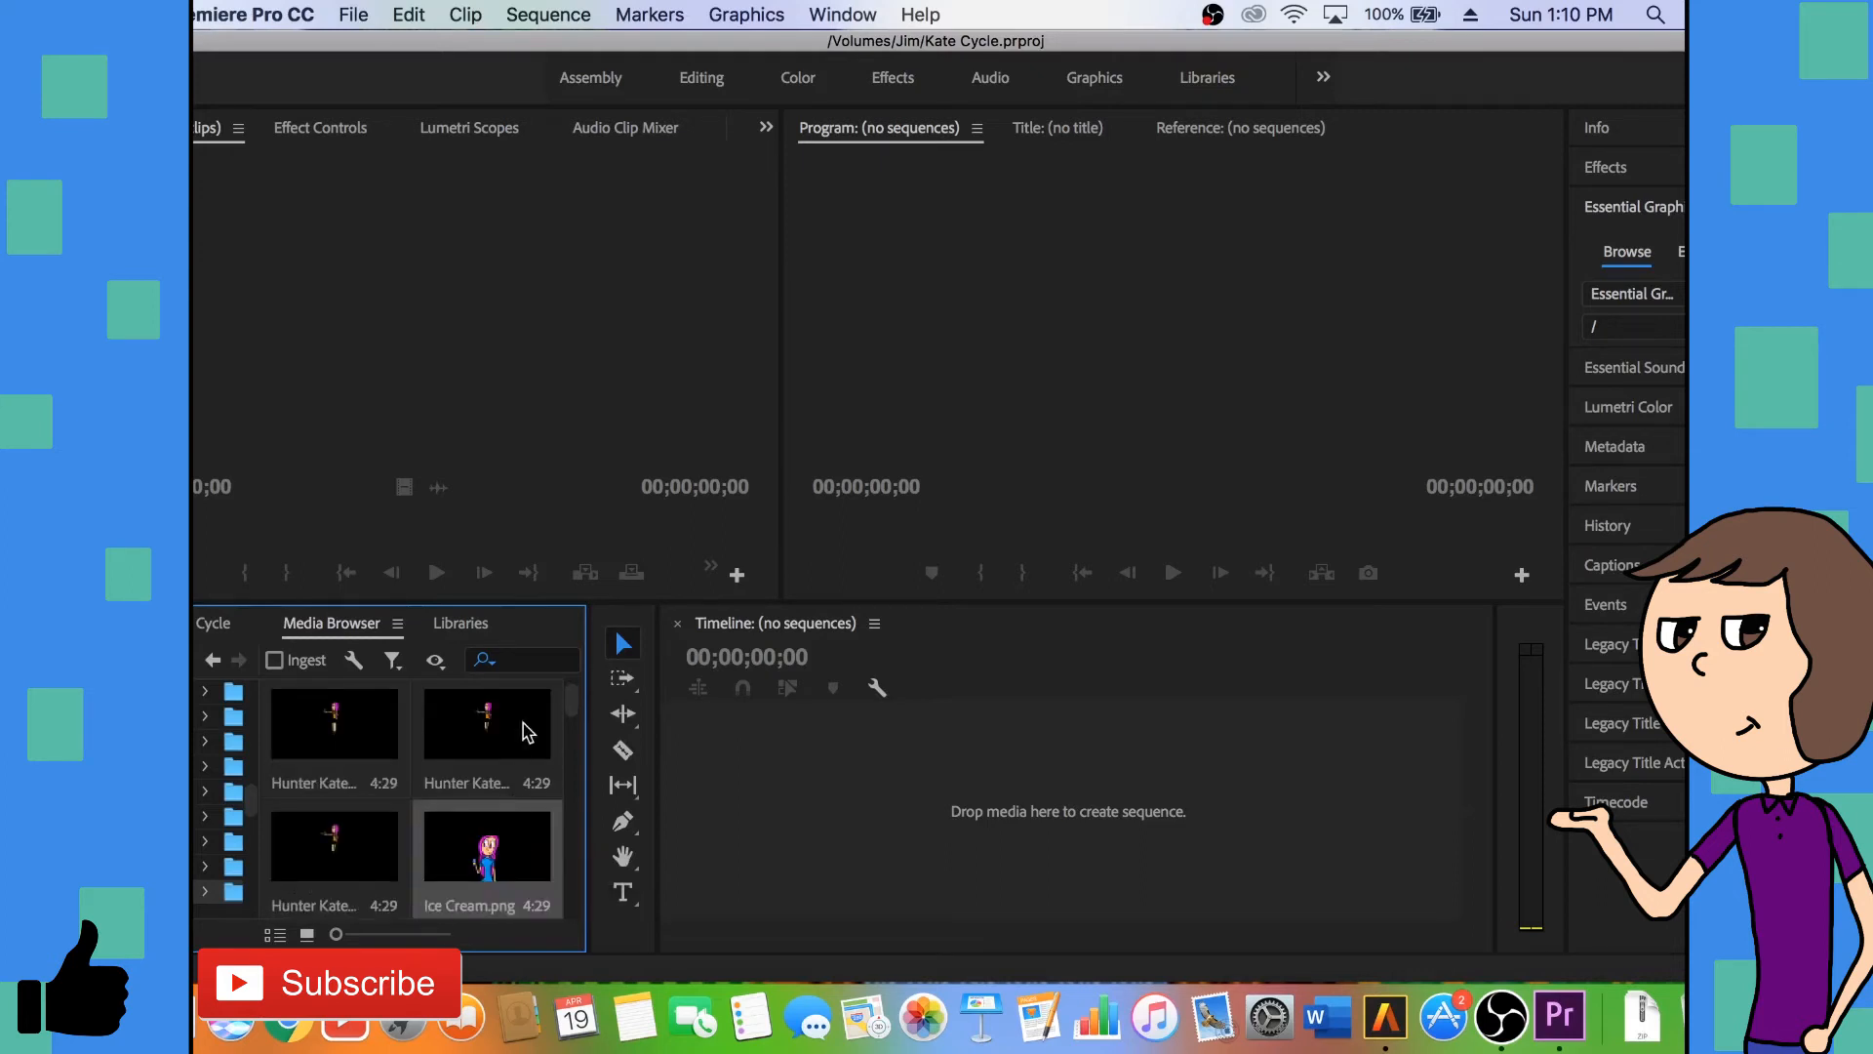
pyautogui.click(517, 660)
pyautogui.write('walk')
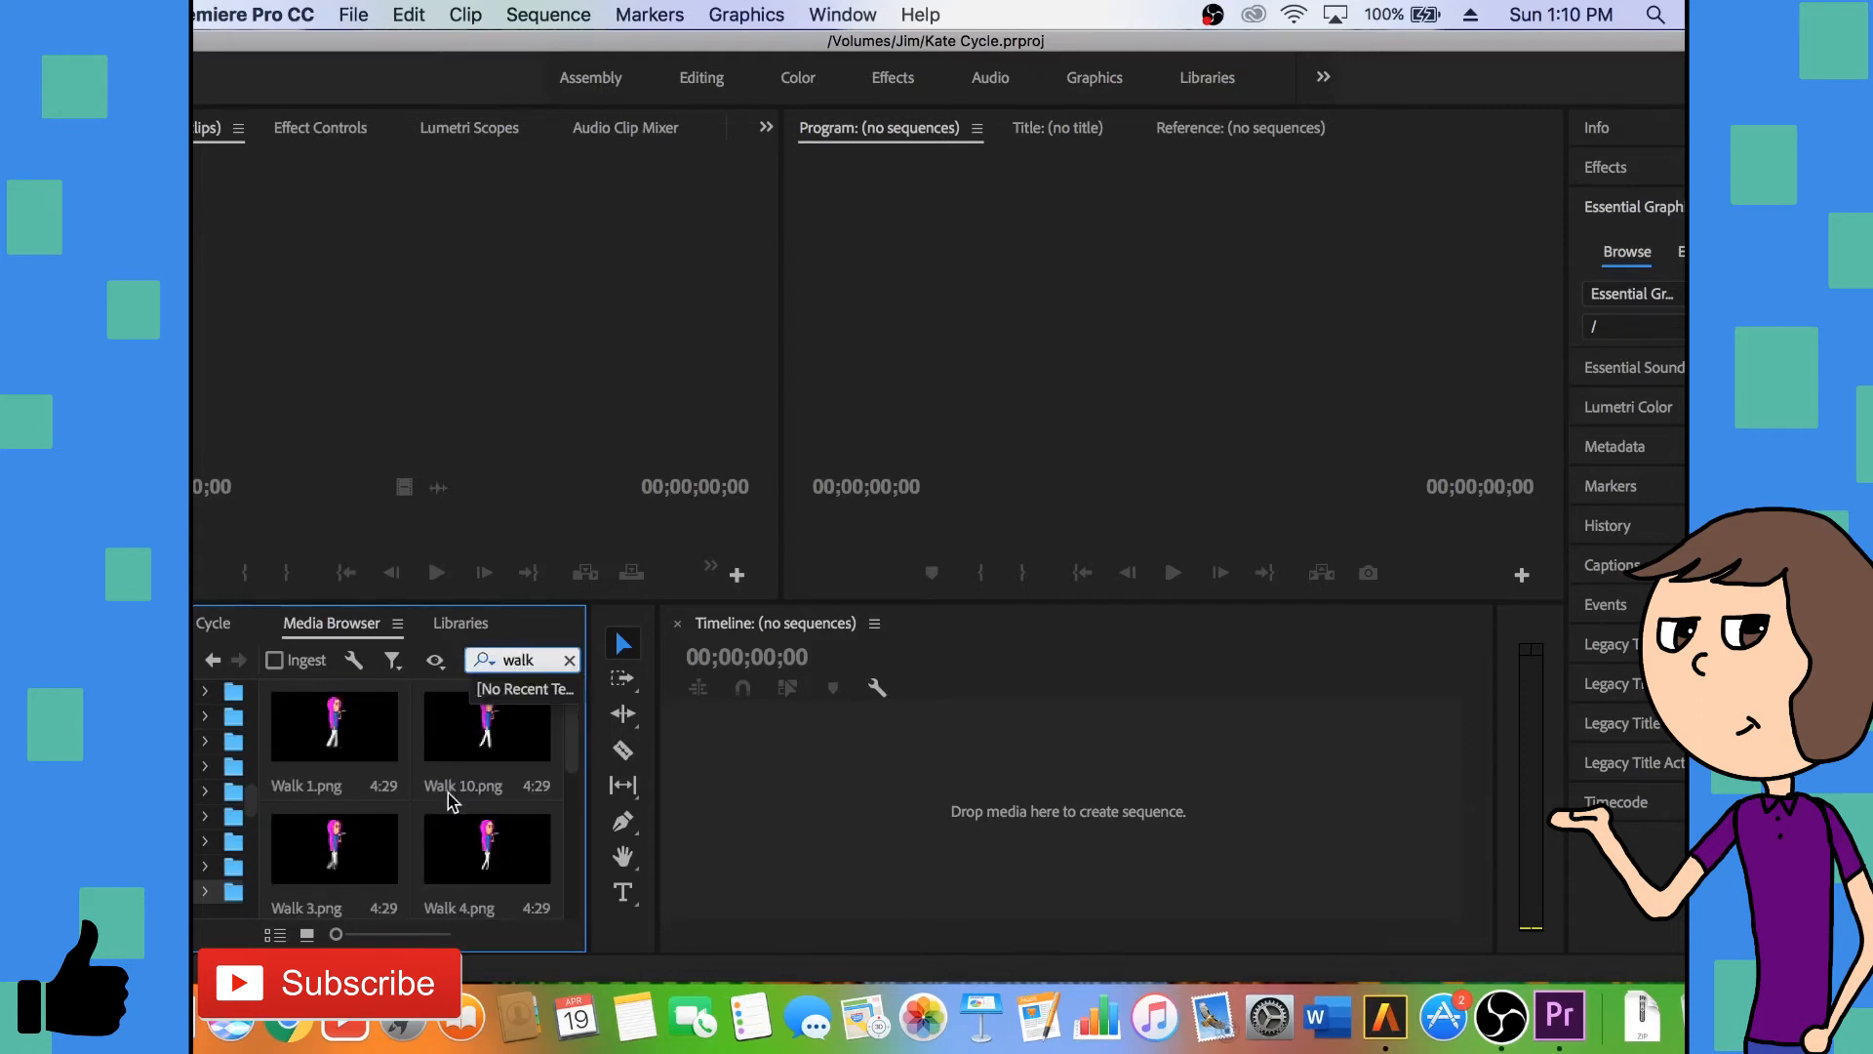
# - Preview Walk 1.png, then create a new sequence from Walk.png as a two-frame clip
pyautogui.click(332, 744)
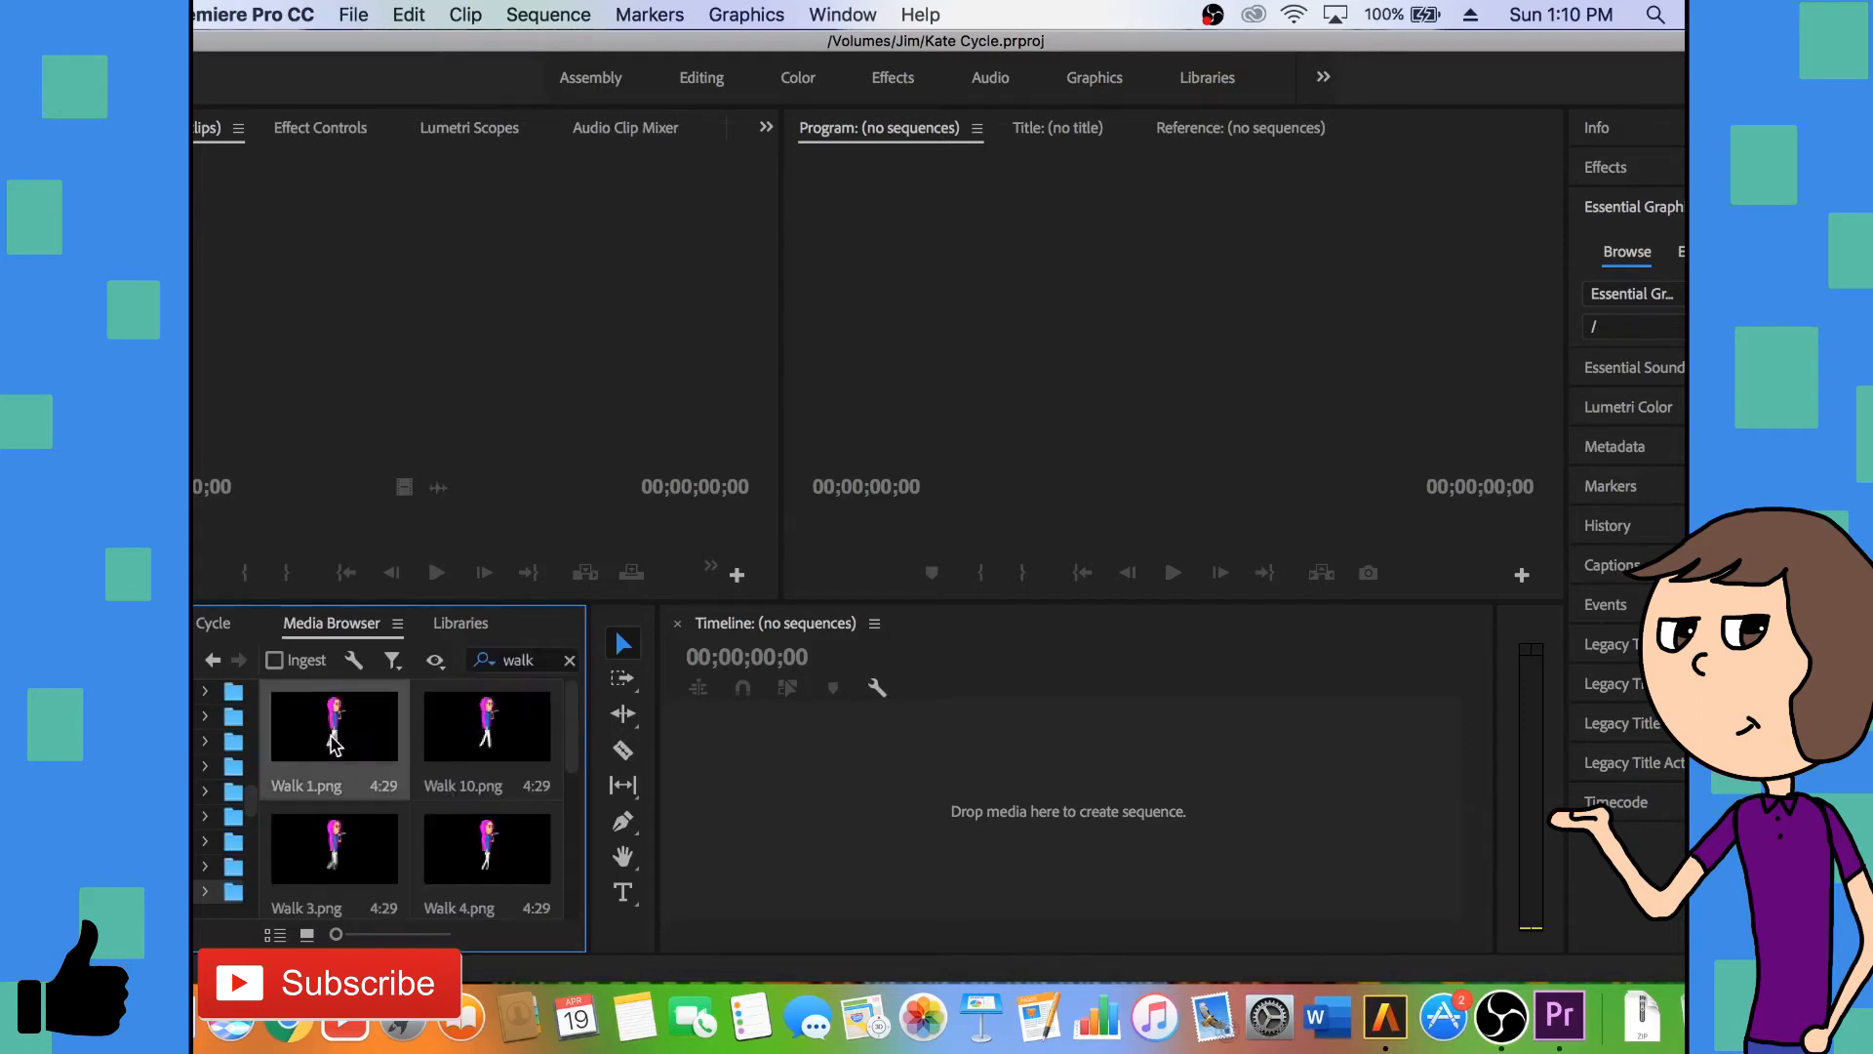
pyautogui.doubleClick(332, 744)
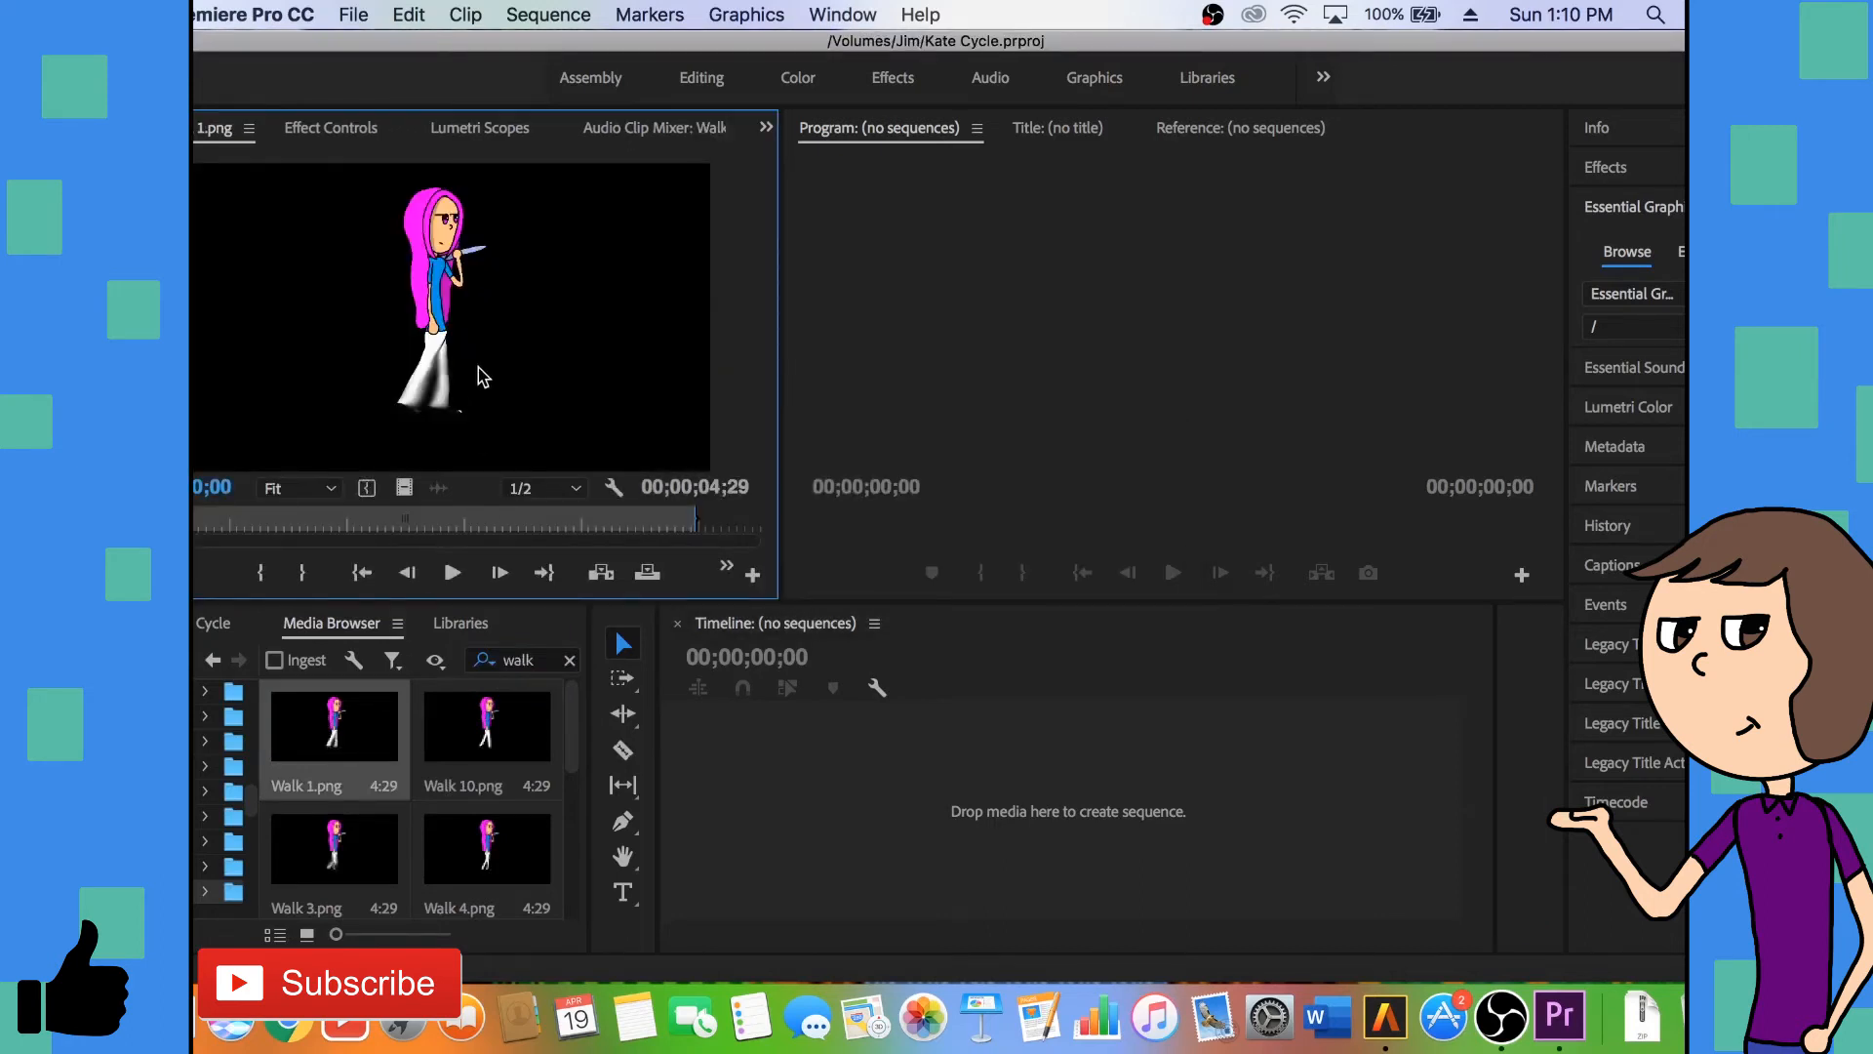
pyautogui.scroll(-5, 464, 834)
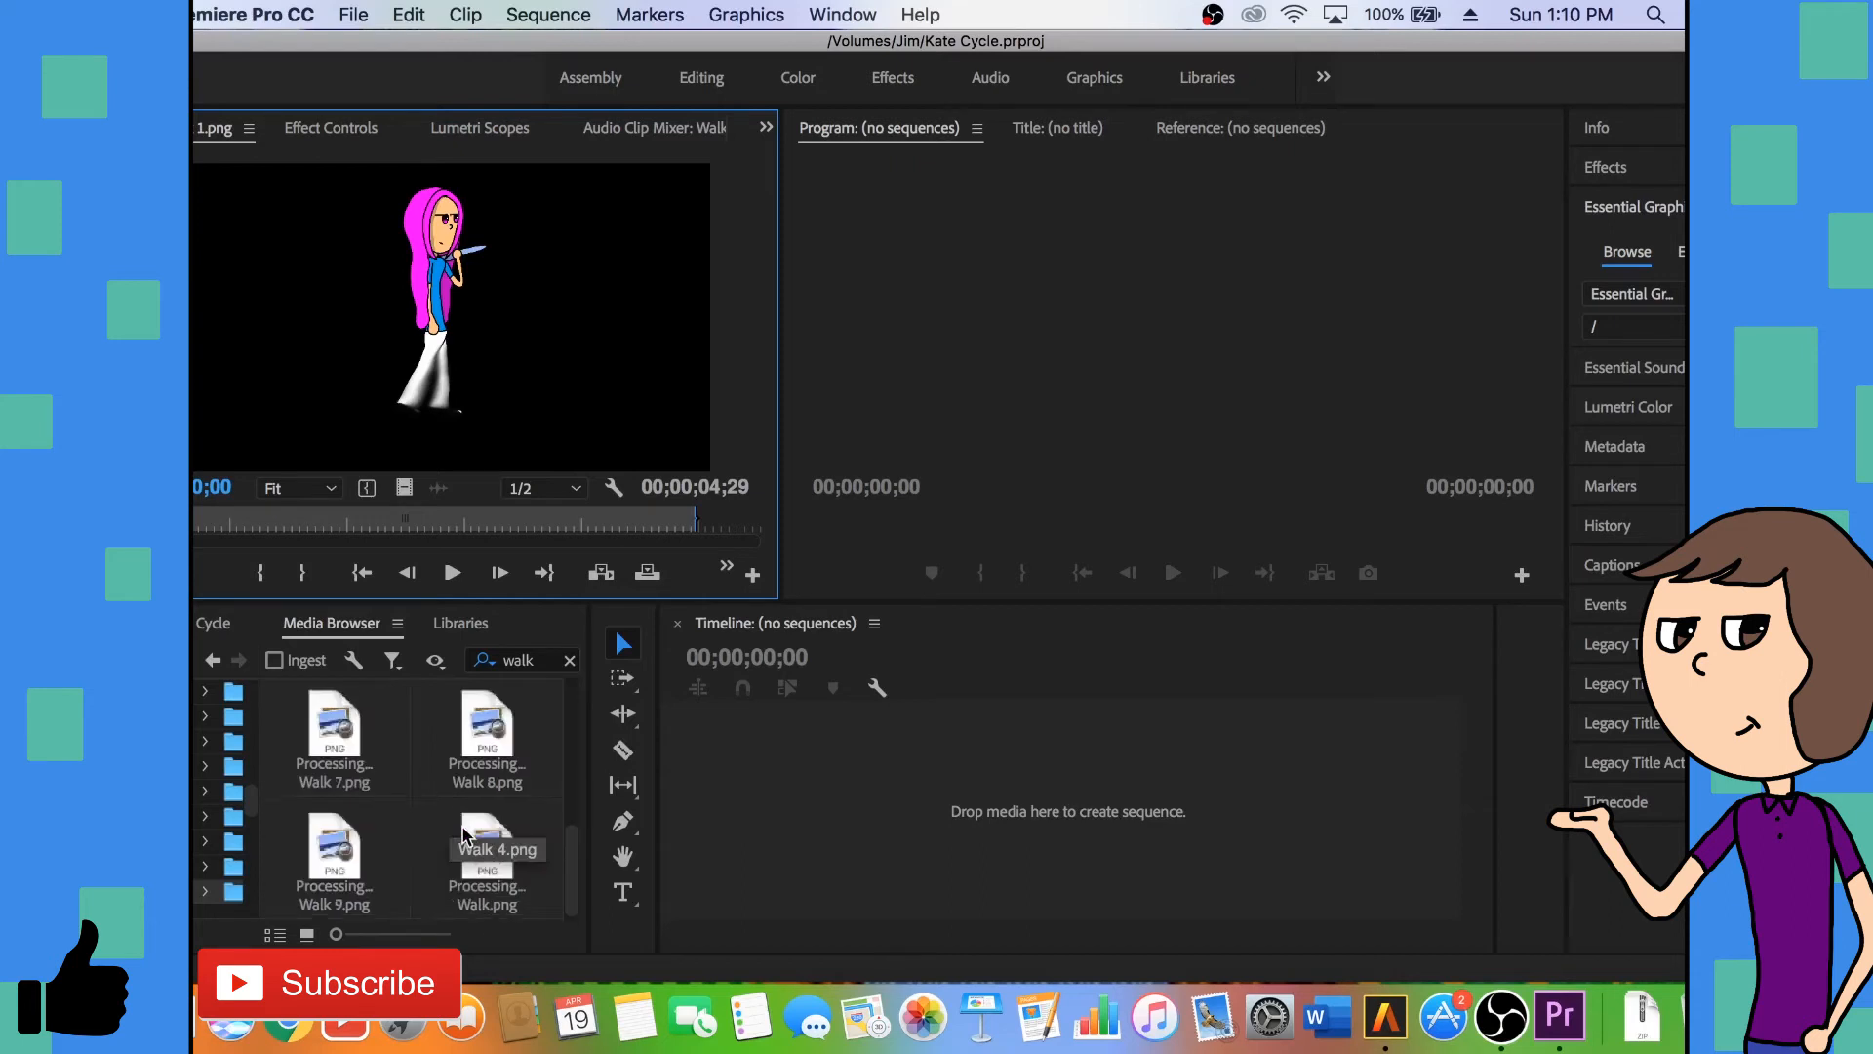
pyautogui.doubleClick(475, 847)
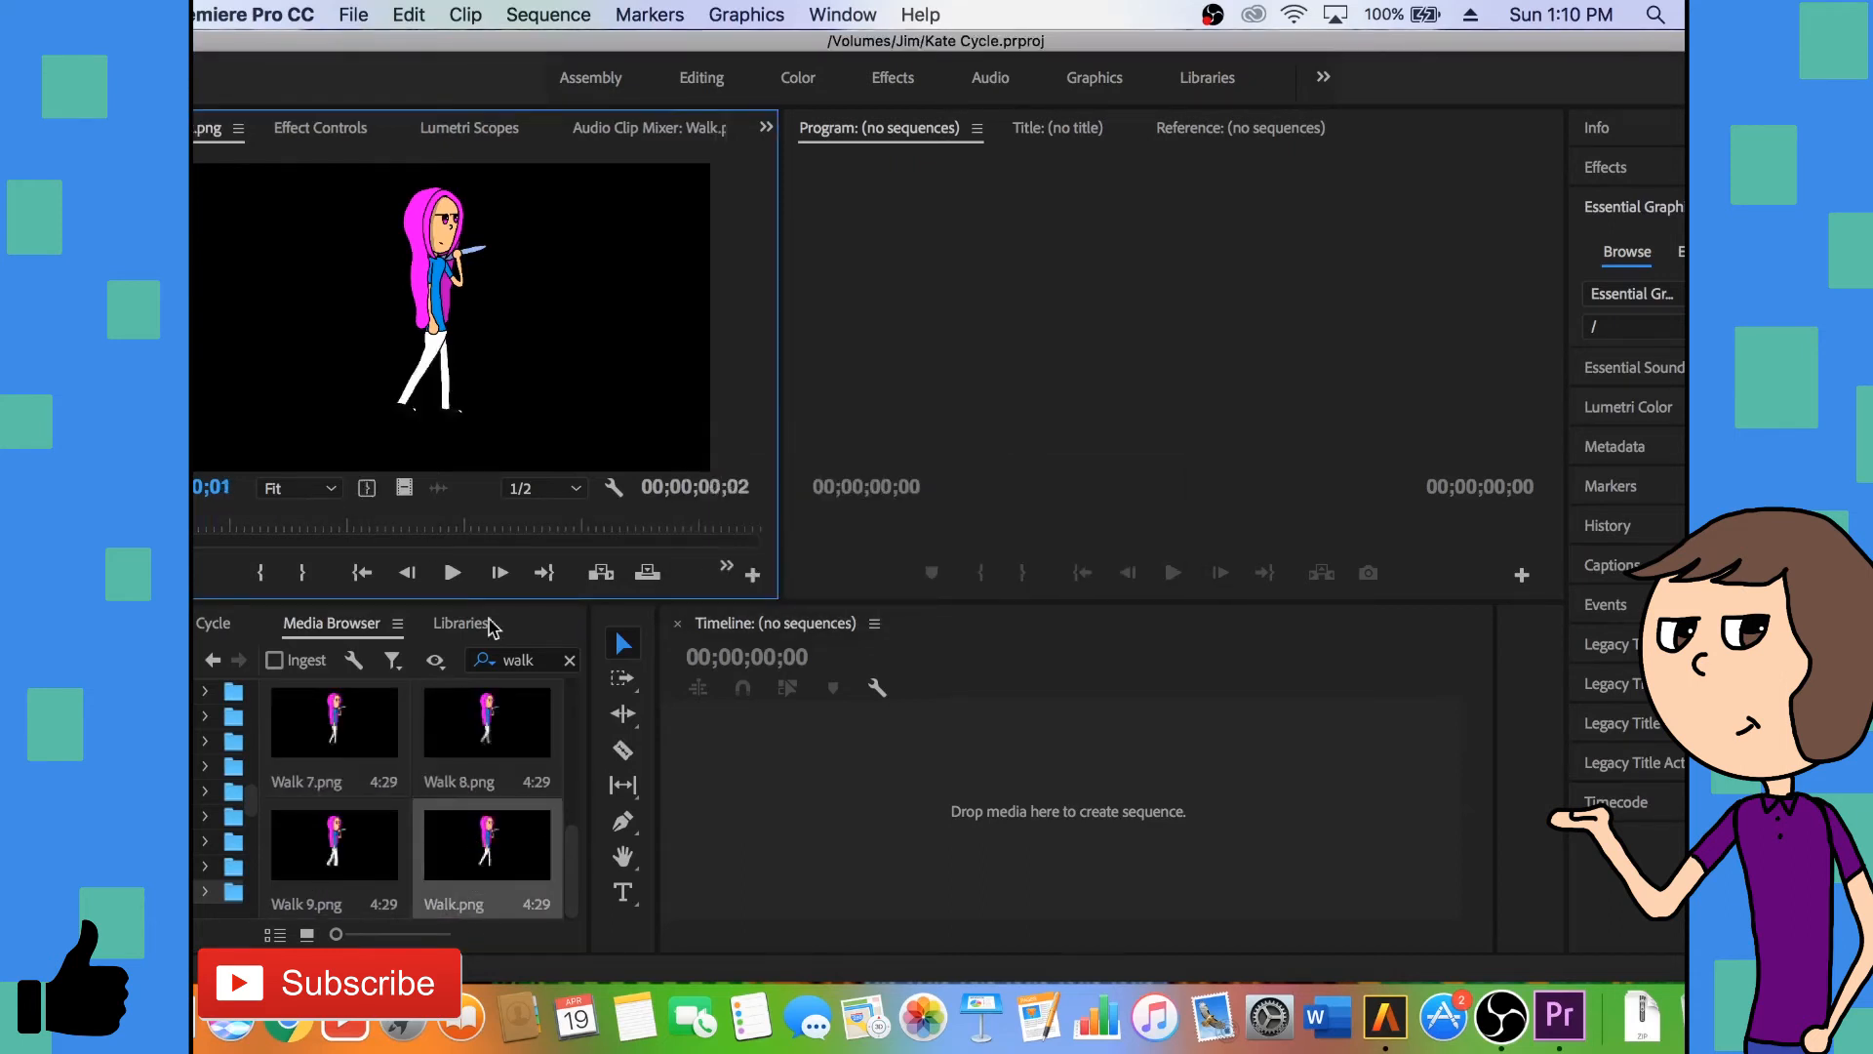
pyautogui.moveTo(404, 485); pyautogui.dragTo(723, 792)
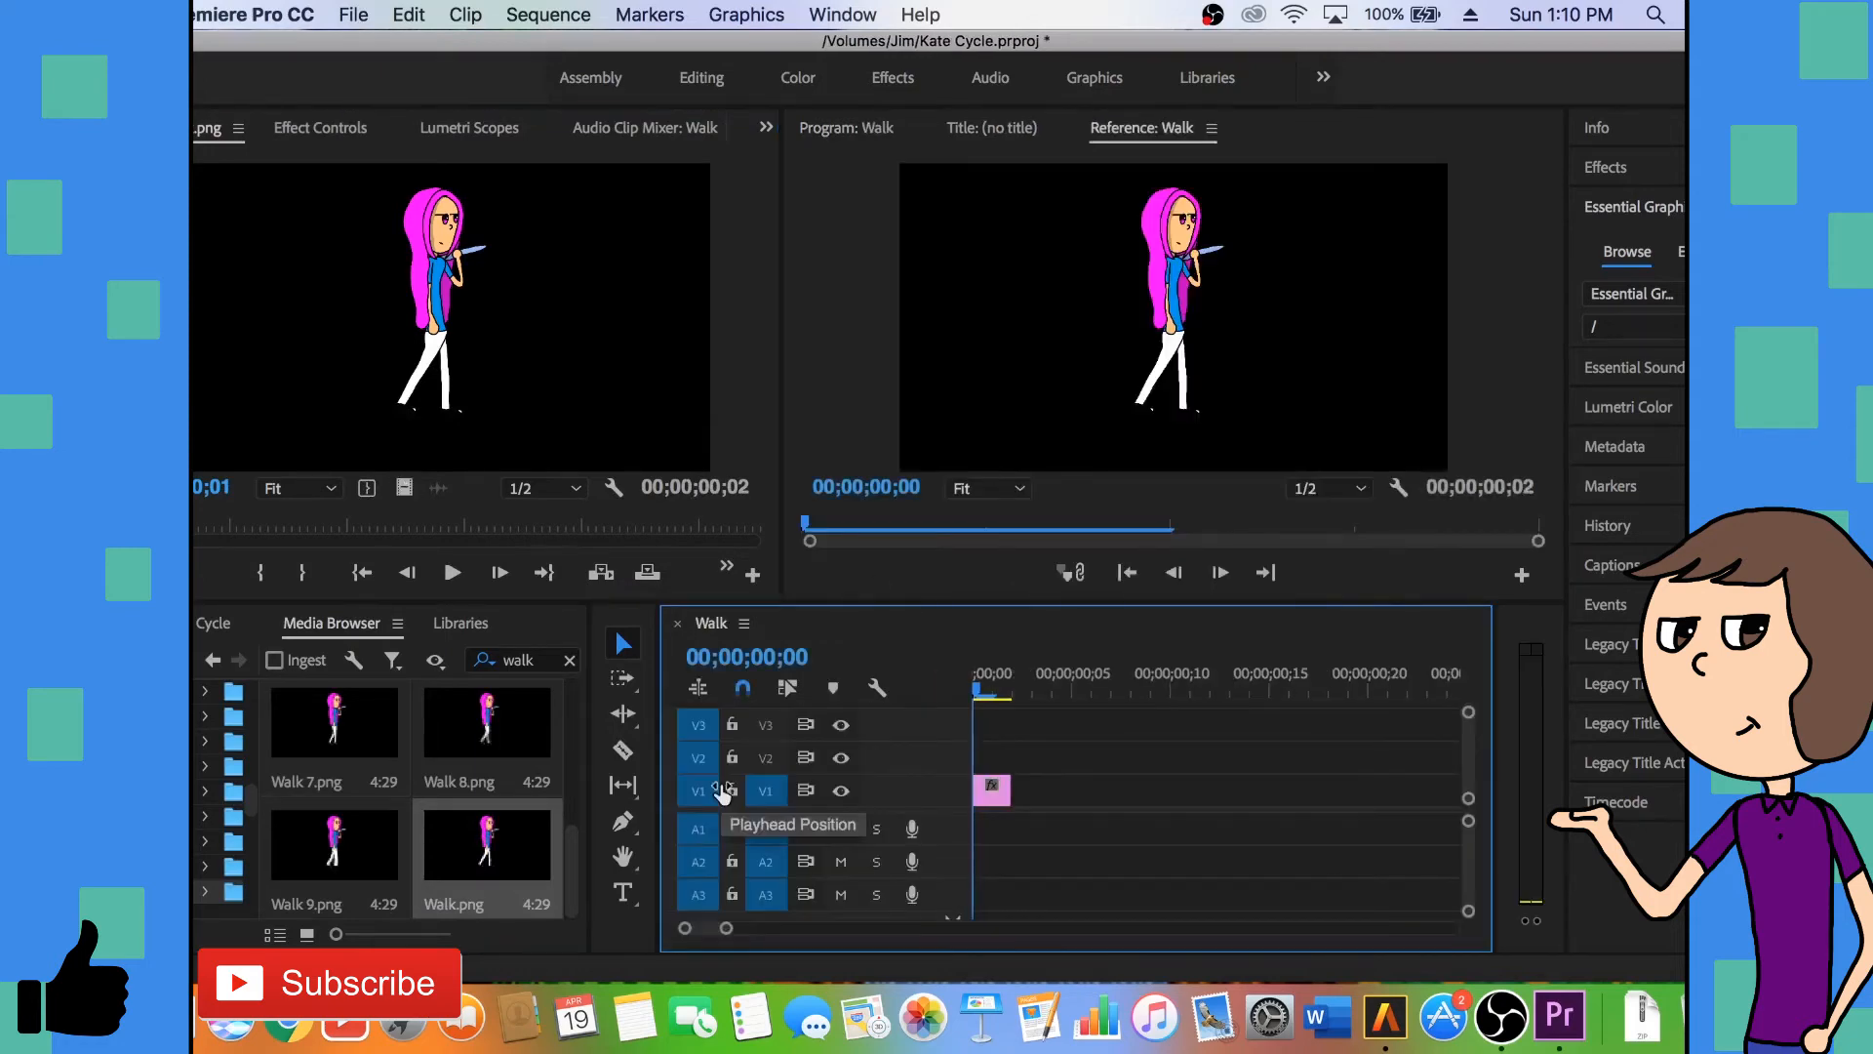
# - Add Walk 1.png as a two-frame clip directly after the first clip on V1
pyautogui.scroll(3, 393, 786)
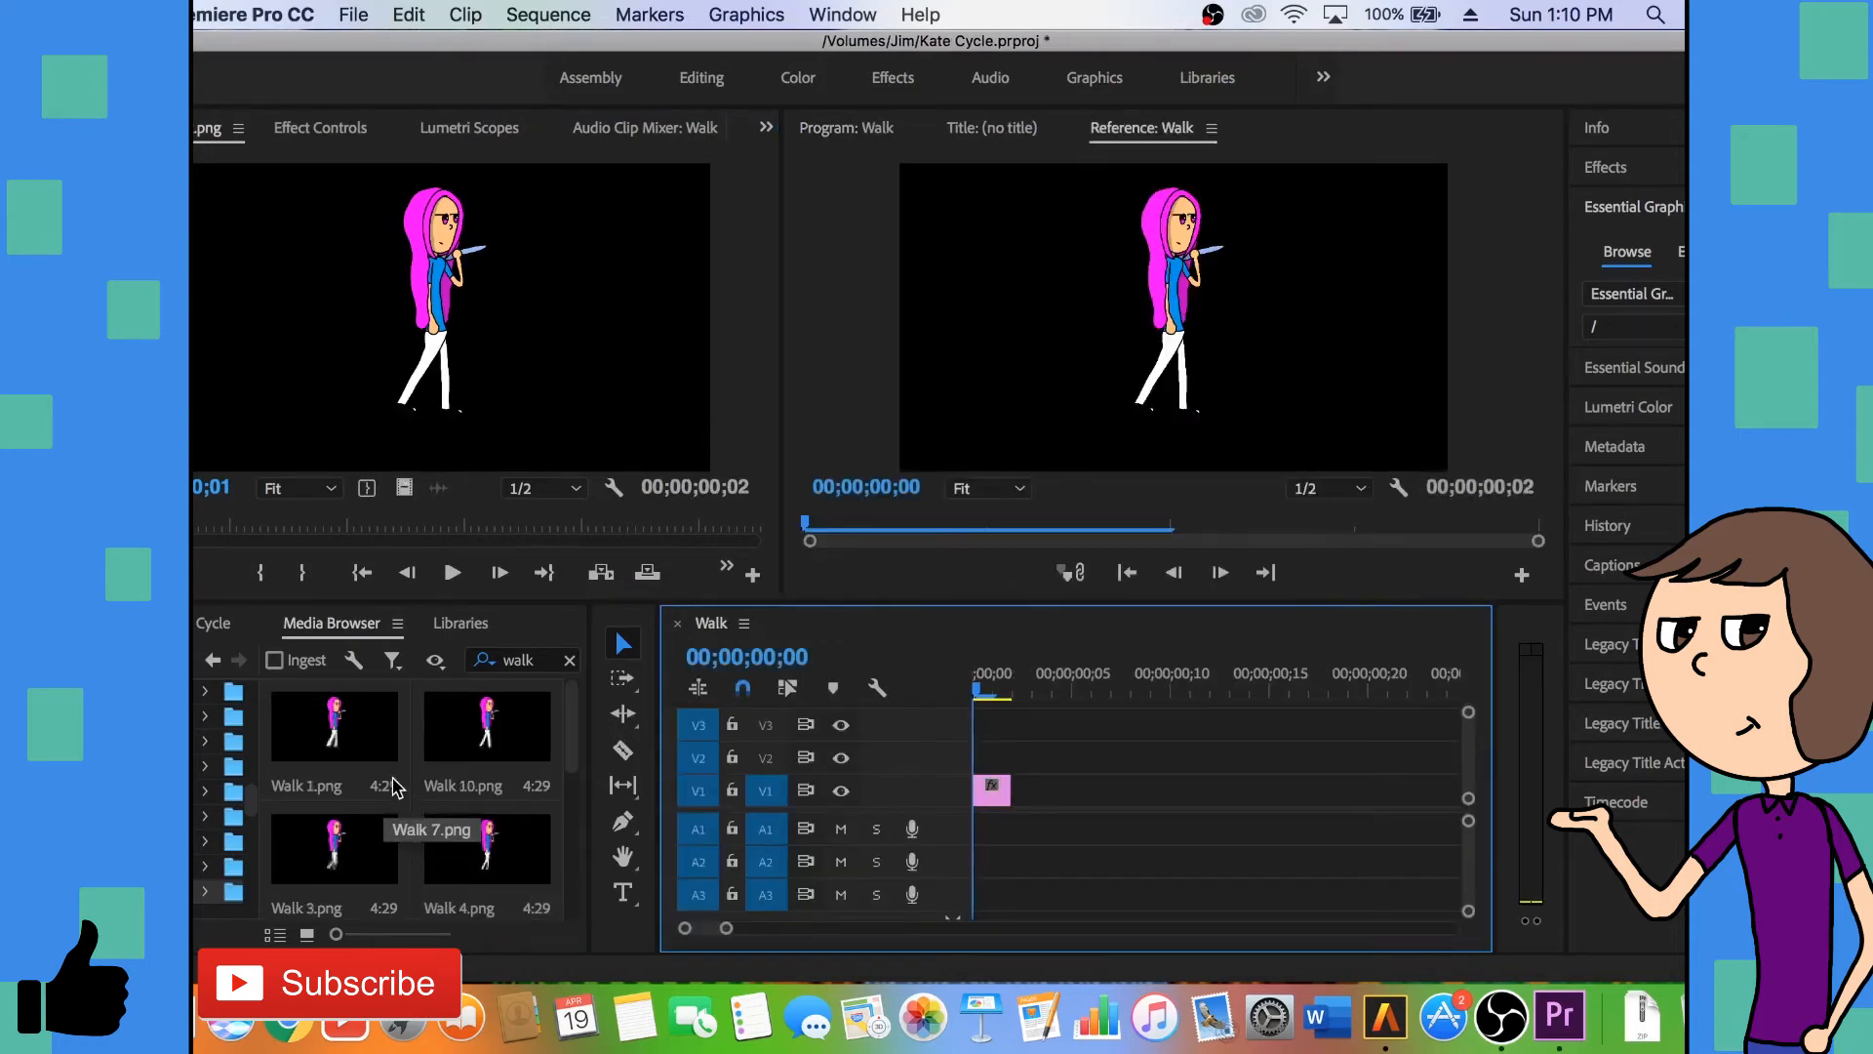
pyautogui.doubleClick(335, 744)
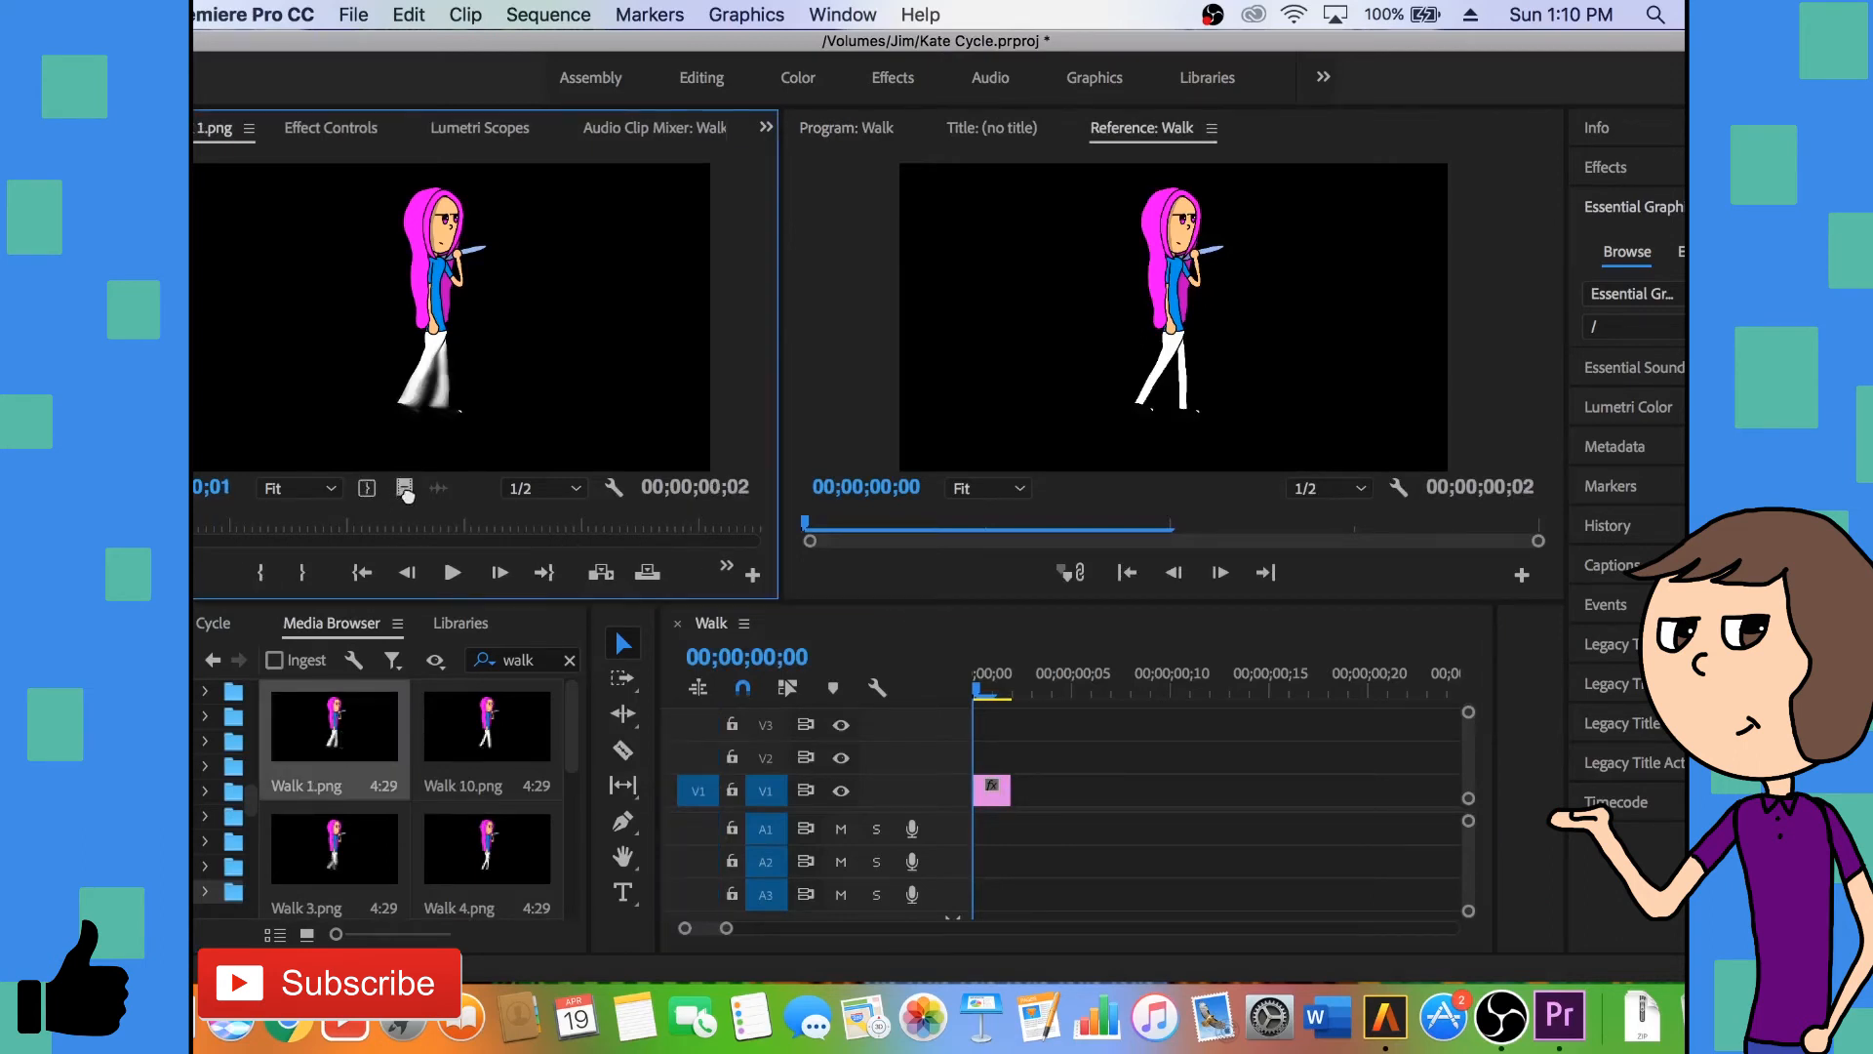
pyautogui.moveTo(609, 525); pyautogui.dragTo(1036, 806)
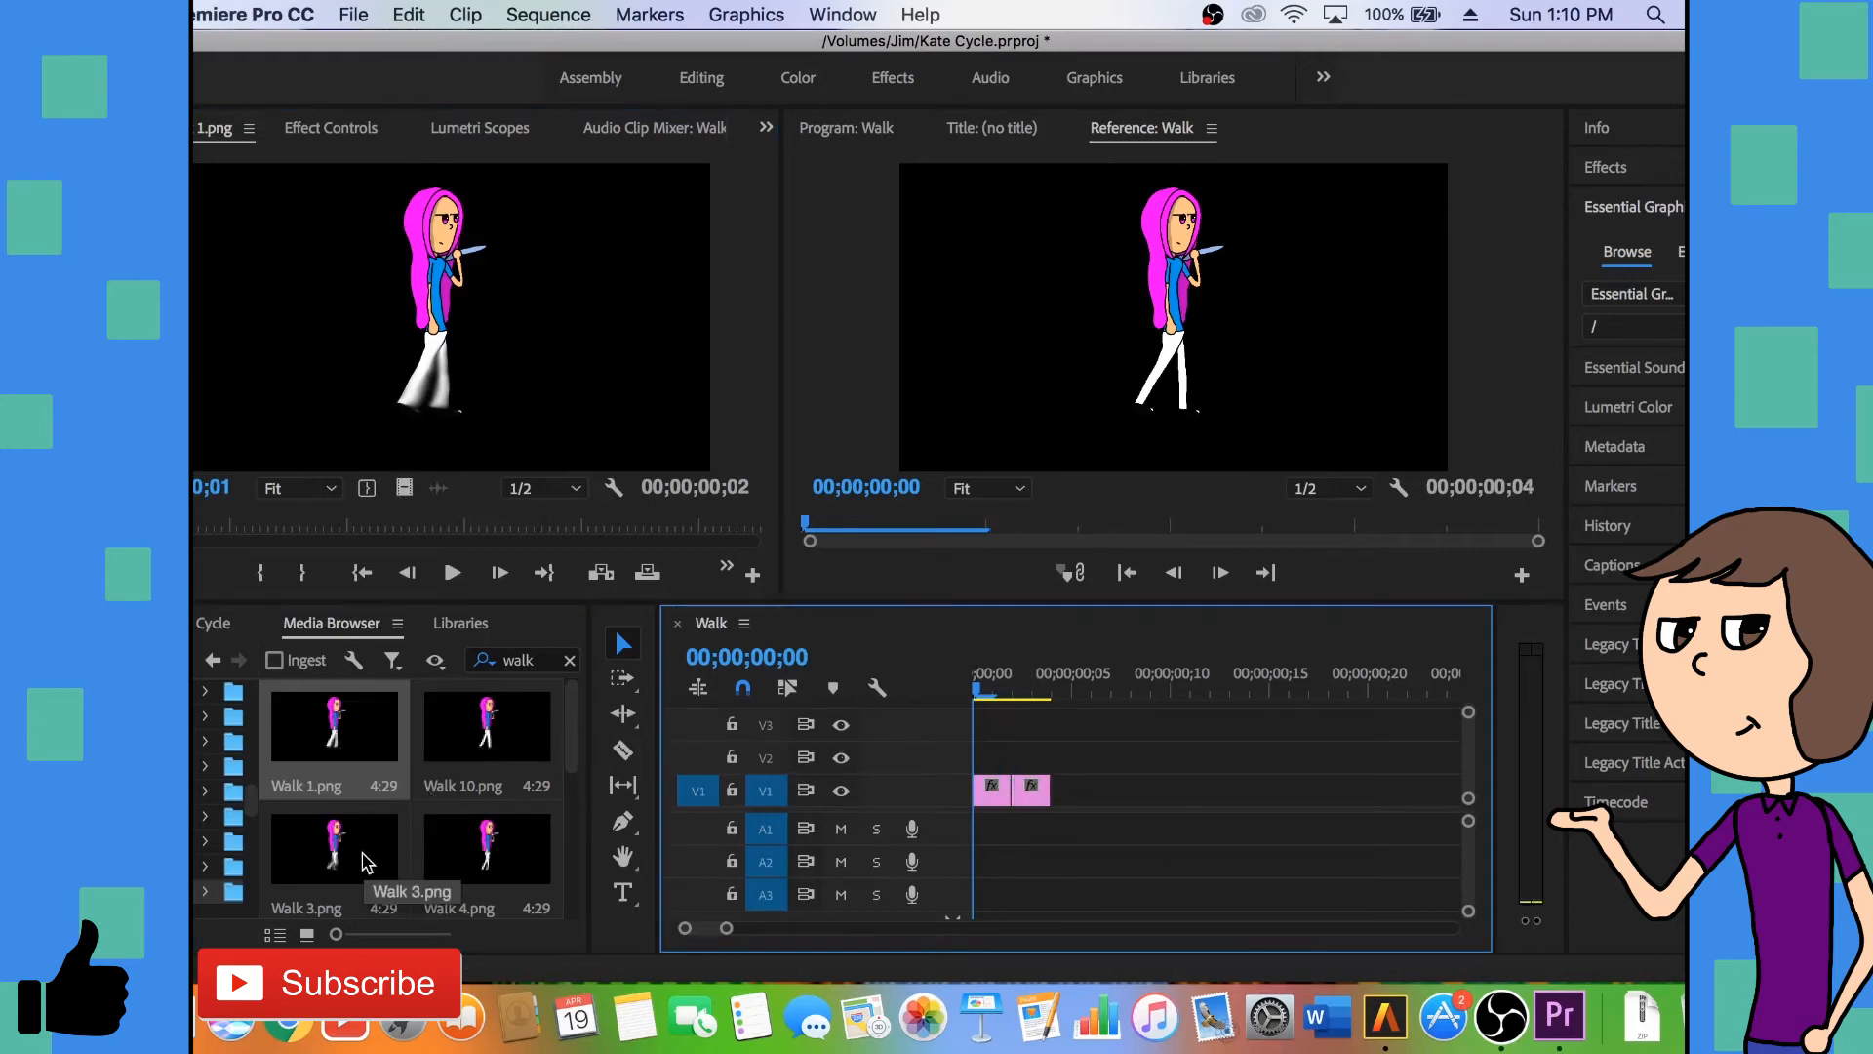
# - Append Walk 3.png and Walk 4.png to V1 as two-frame clips, placed end to end
pyautogui.doubleClick(363, 859)
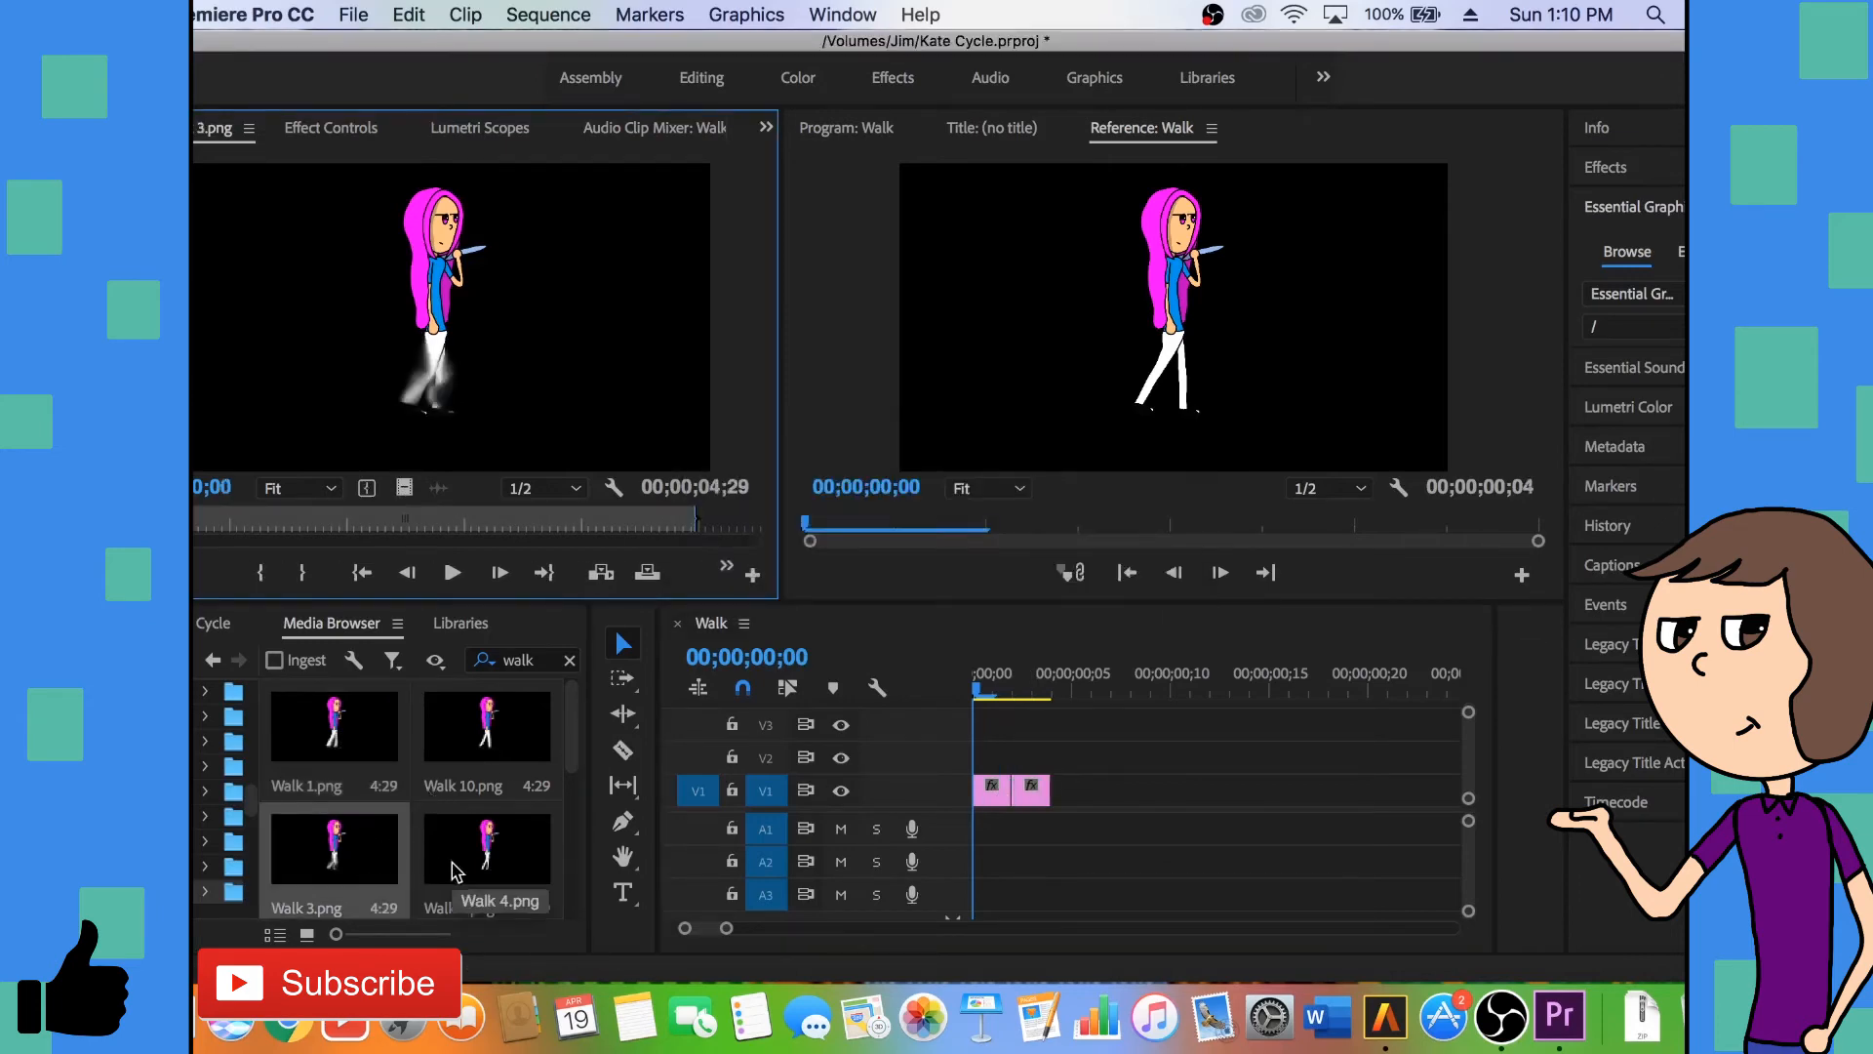
pyautogui.scroll(-2, 452, 869)
pyautogui.scroll(-1, 452, 868)
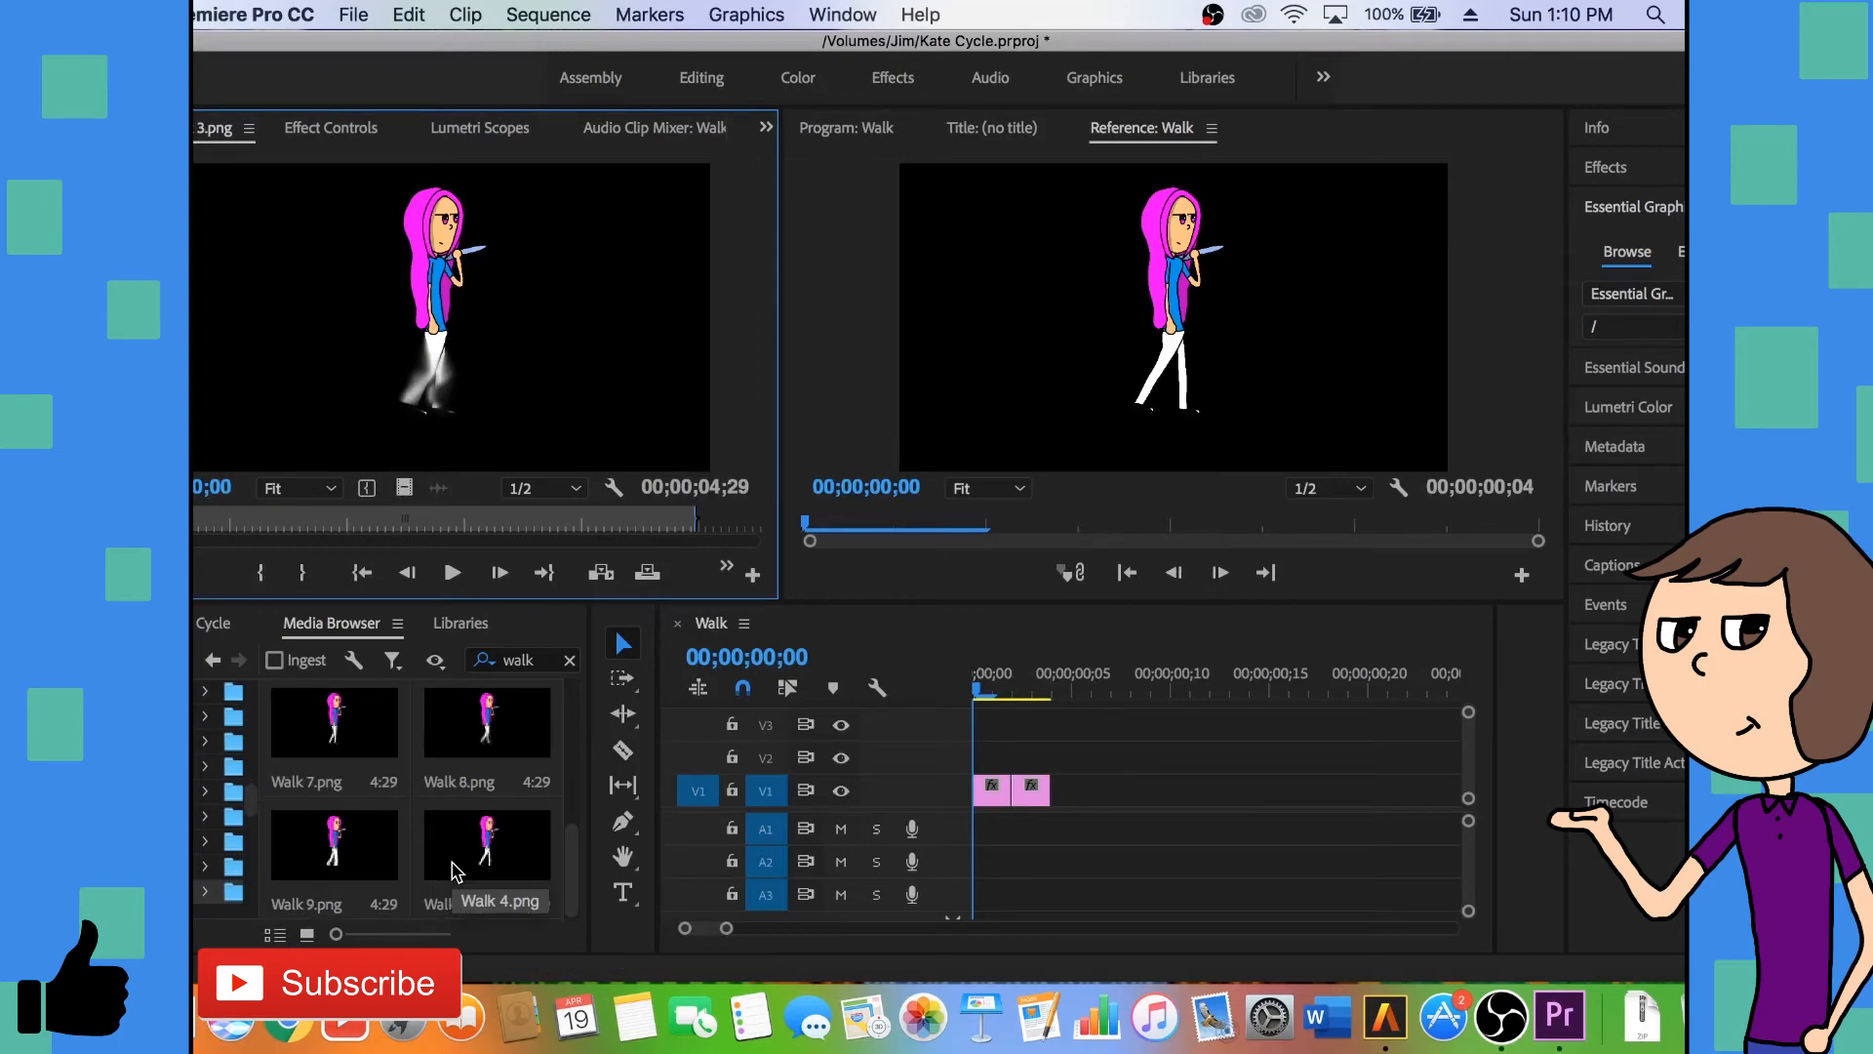
pyautogui.scroll(3, 452, 868)
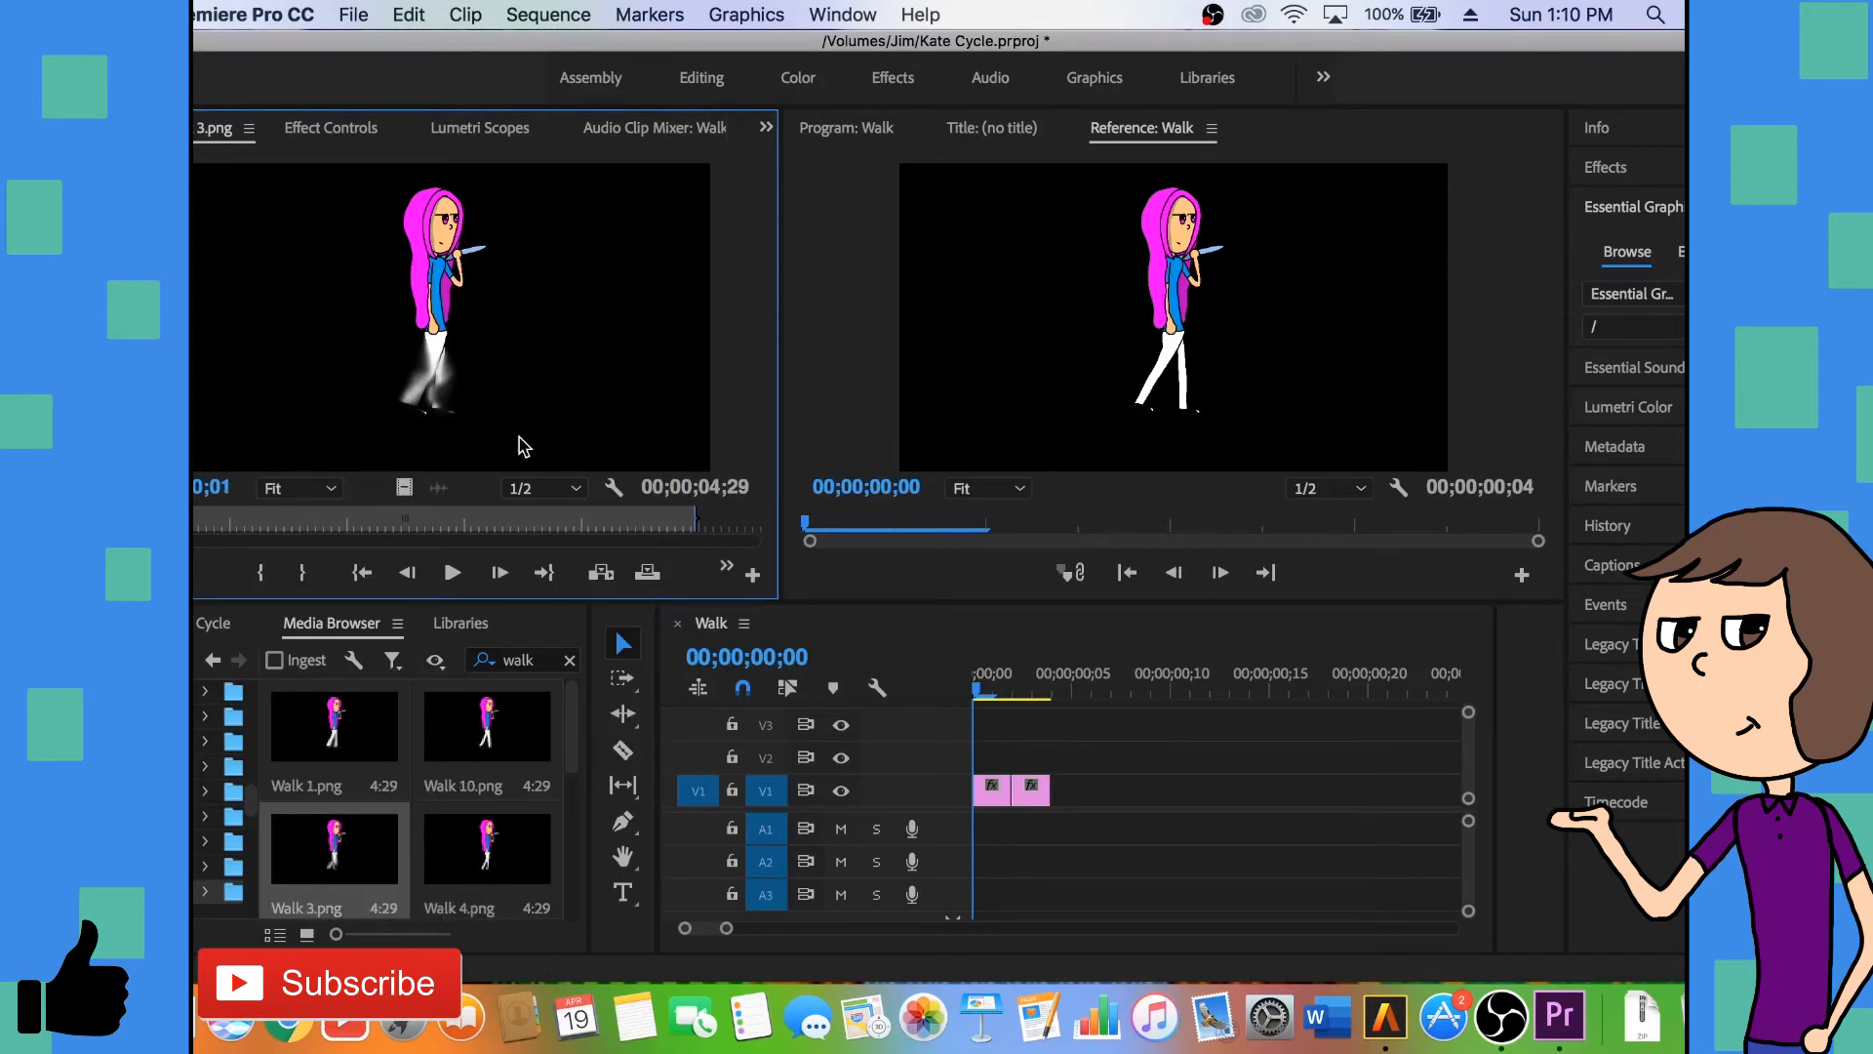
pyautogui.press('o')
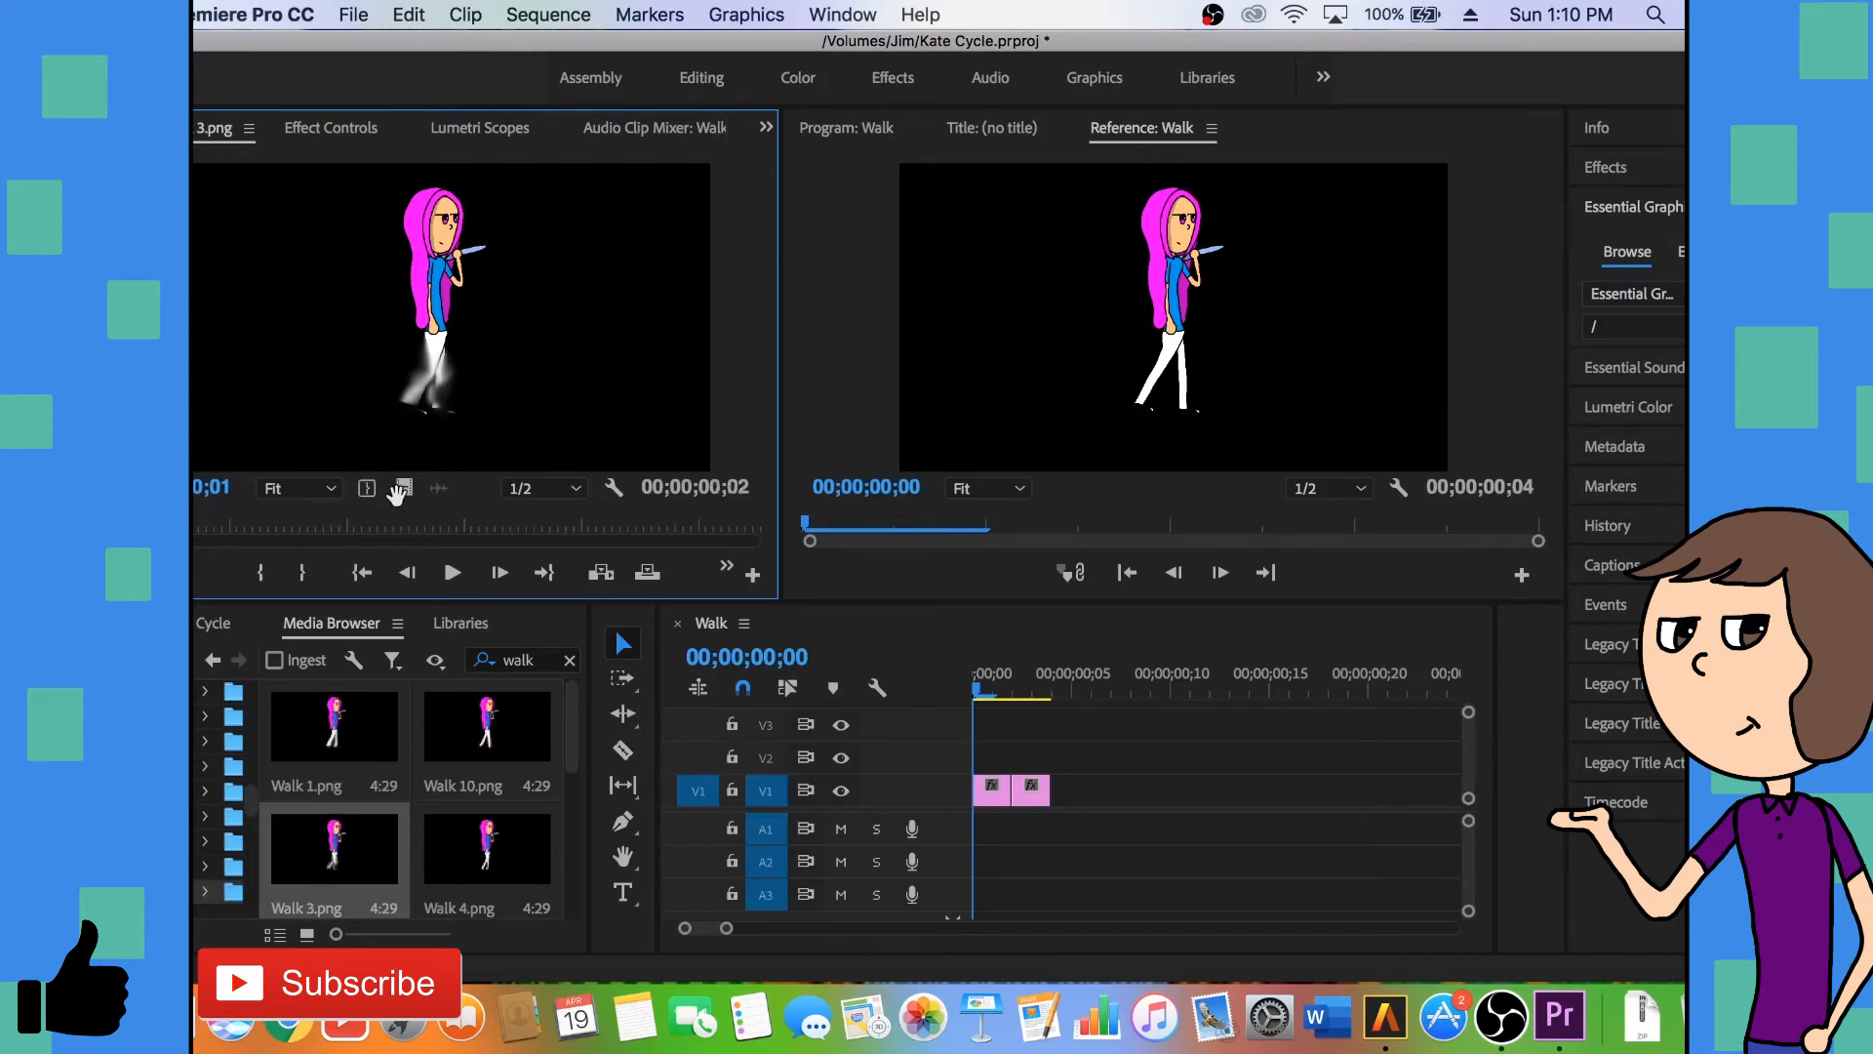
pyautogui.moveTo(866, 571); pyautogui.dragTo(1070, 790)
pyautogui.doubleClick(466, 871)
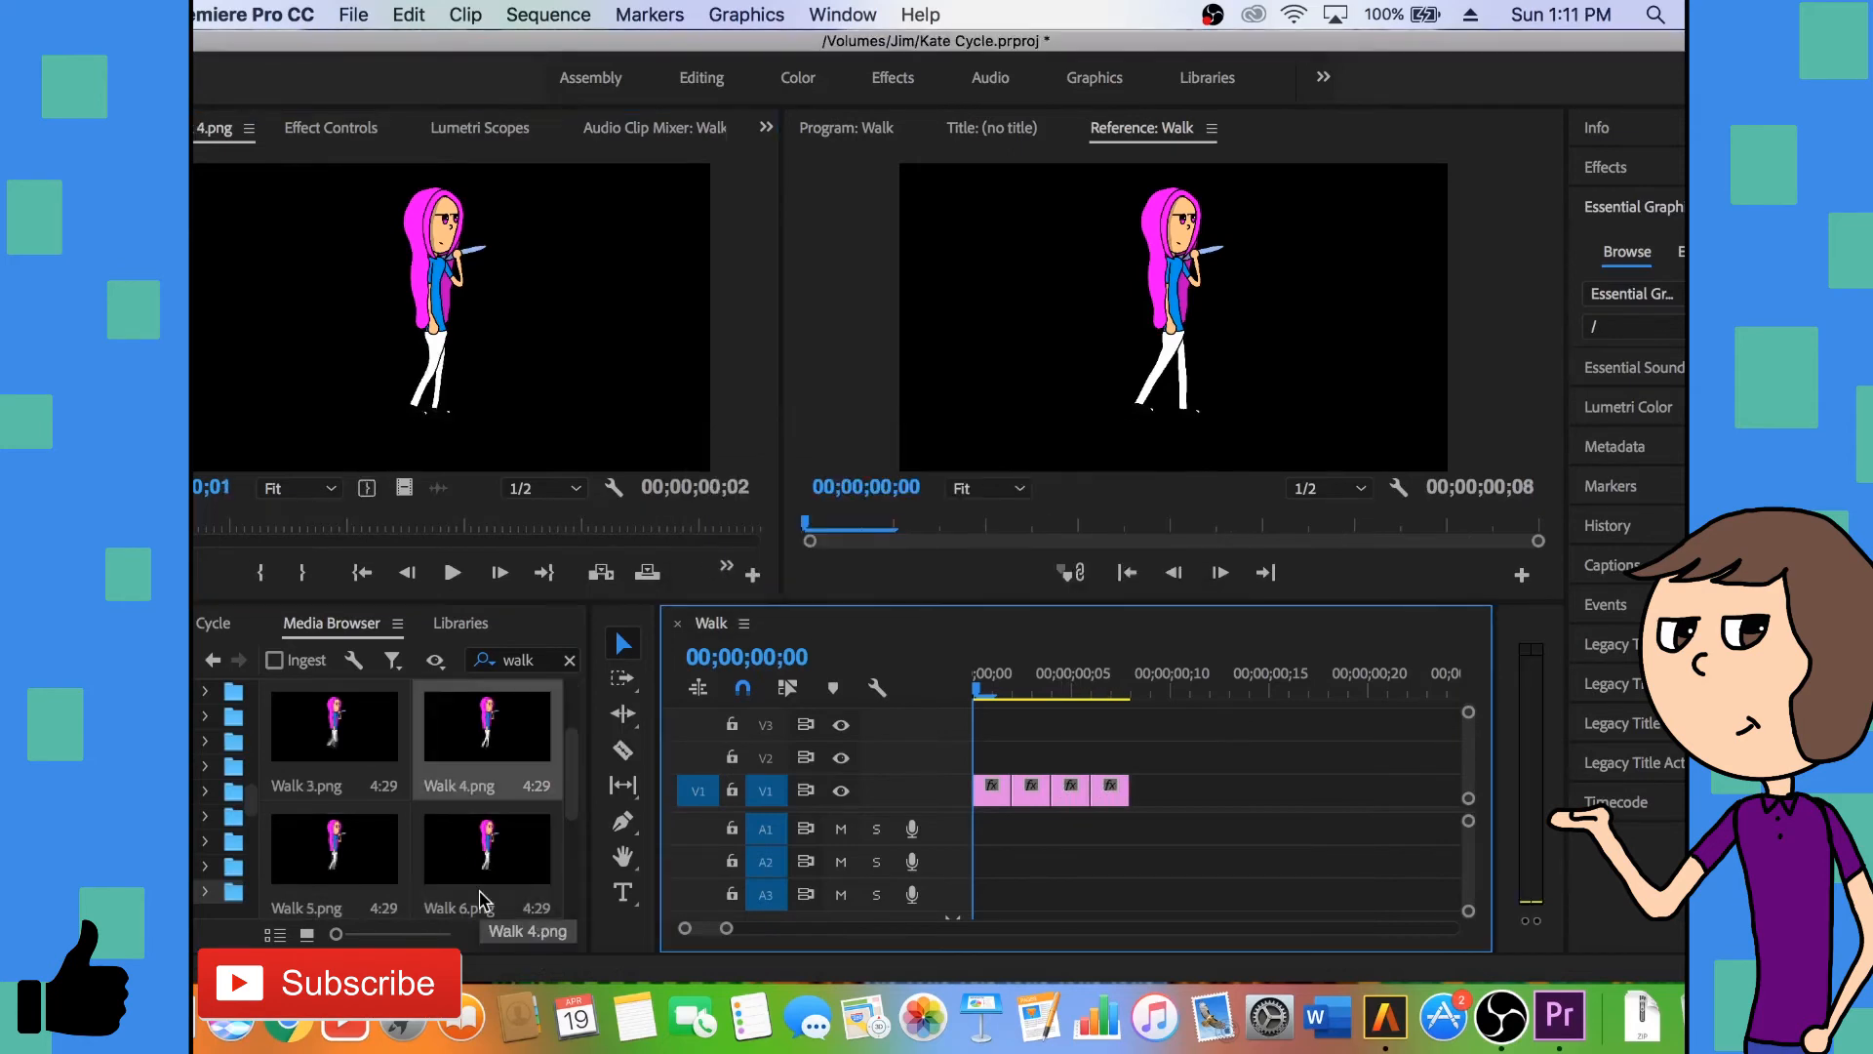
# - Append Walk 5.png to V1 as a two-frame clip and open Walk 6.png in the source monitor
pyautogui.doubleClick(325, 874)
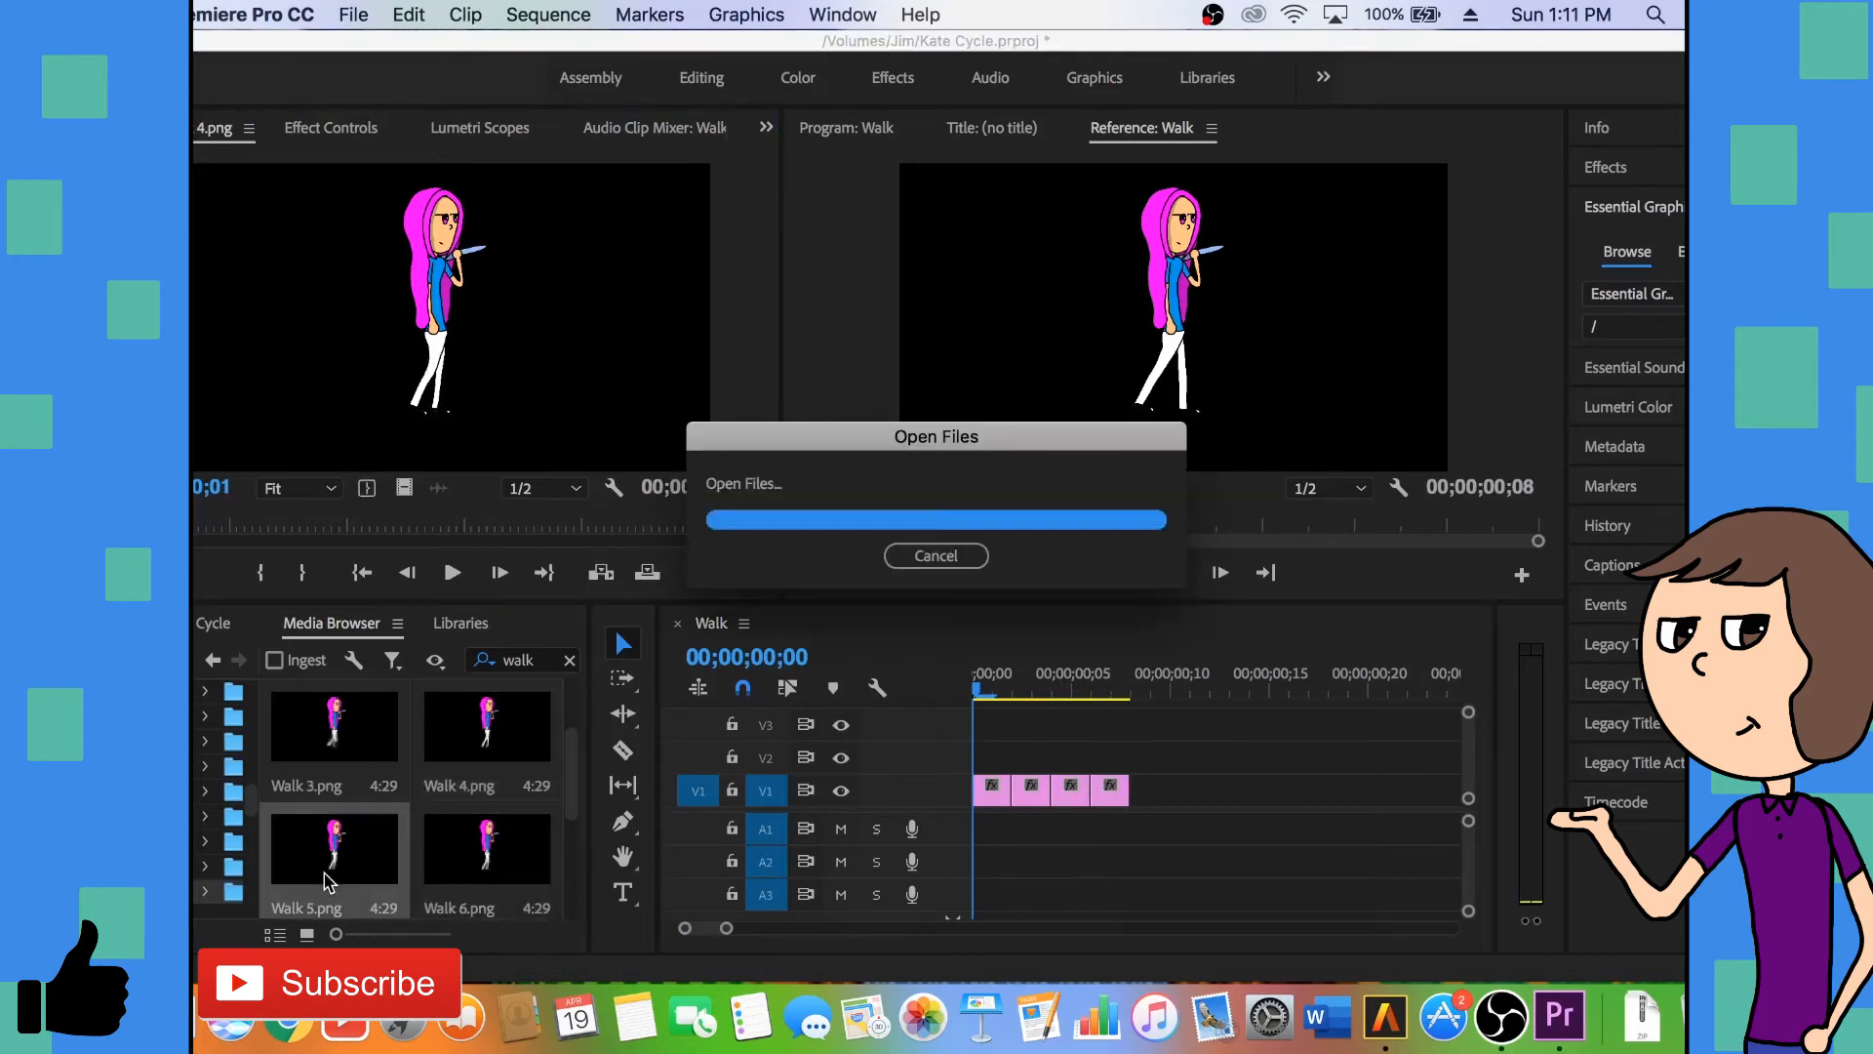
pyautogui.press('o')
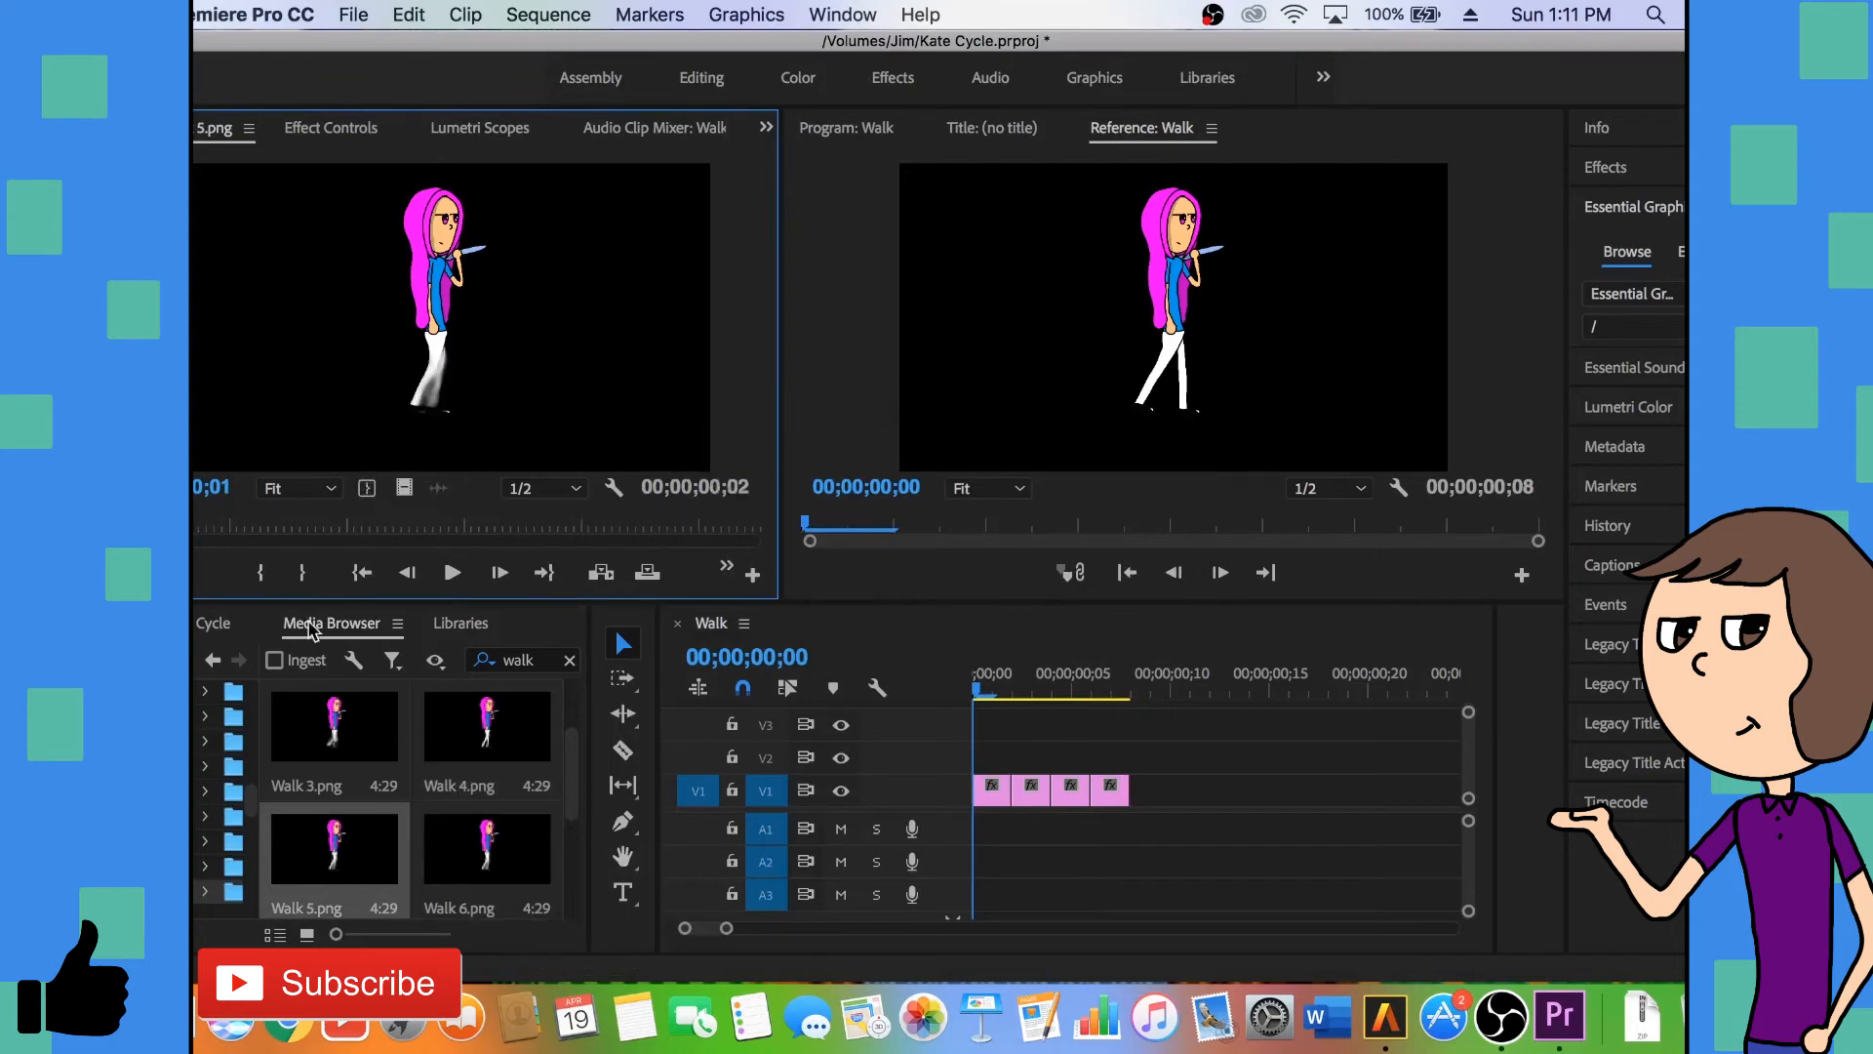
pyautogui.moveTo(1025, 682); pyautogui.dragTo(1141, 802)
pyautogui.doubleClick(495, 872)
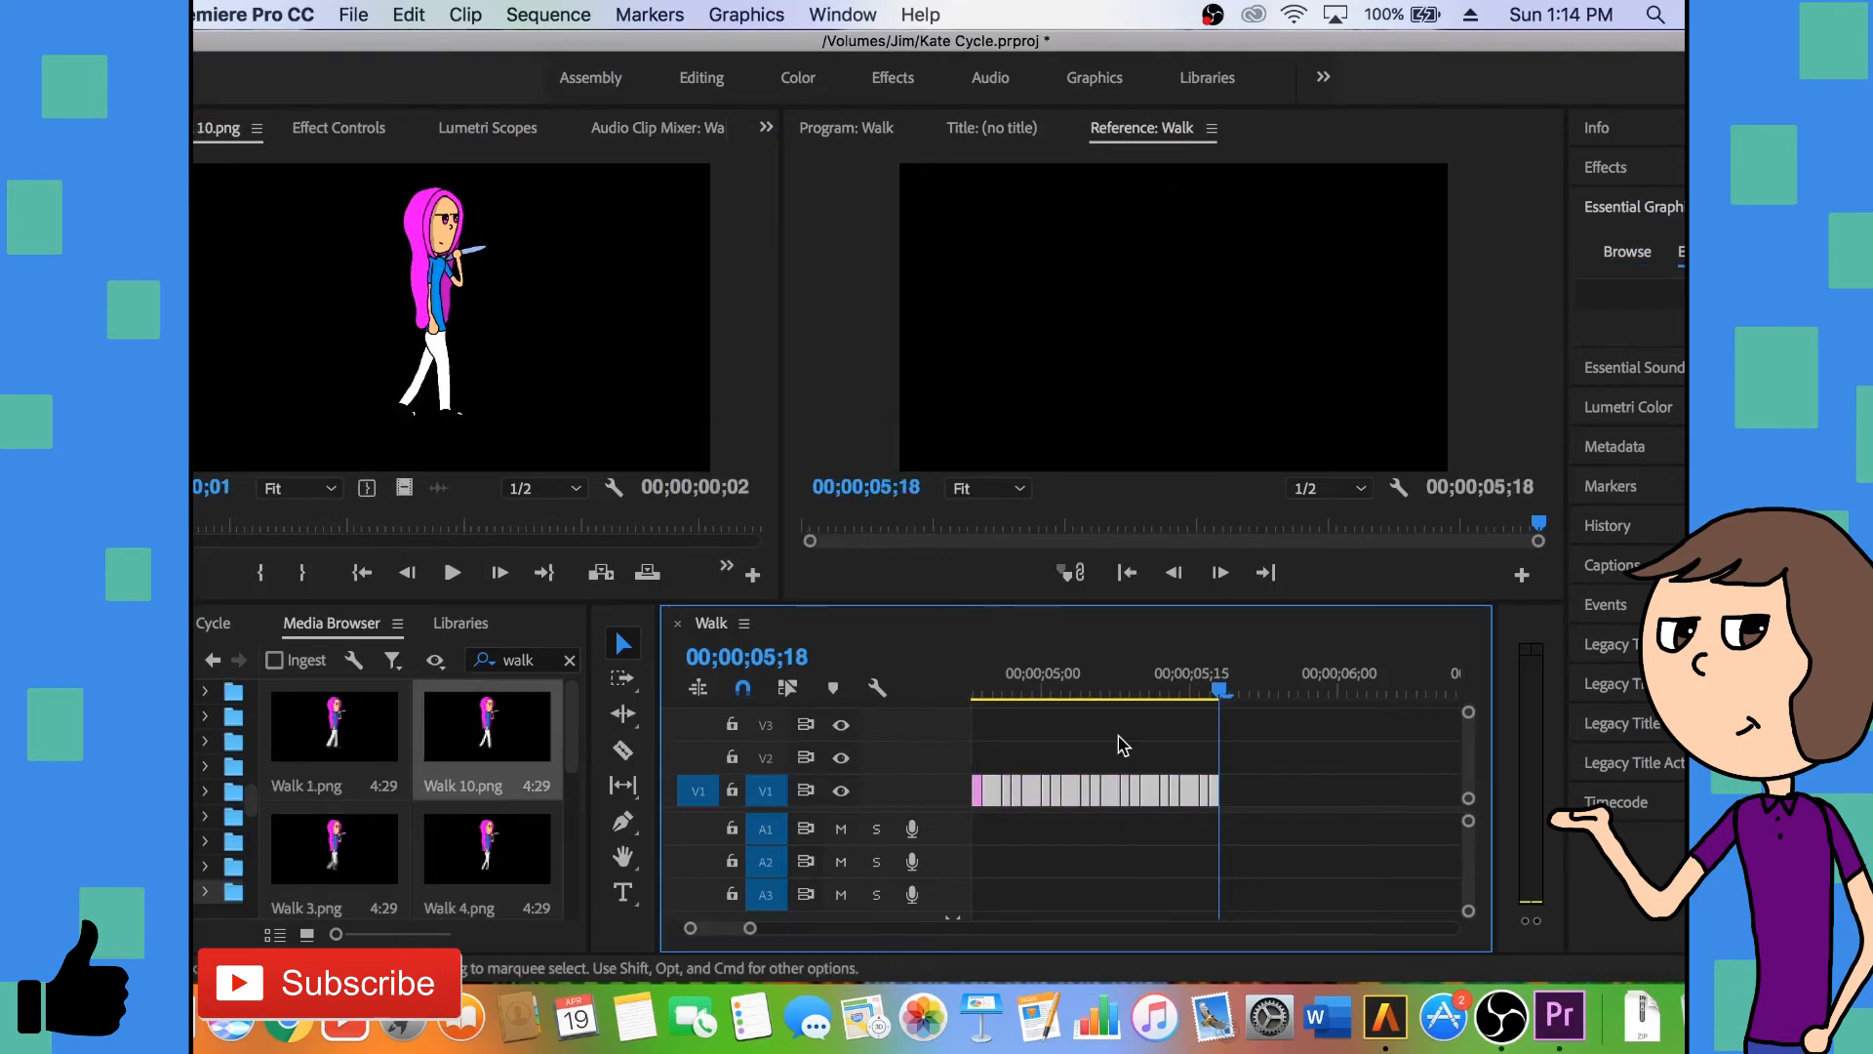
# - Paste the copied walk clips seven times end to end on V1, extending the sequence to 00;00;11;06
pyautogui.press('super+v')
pyautogui.press('super+v')
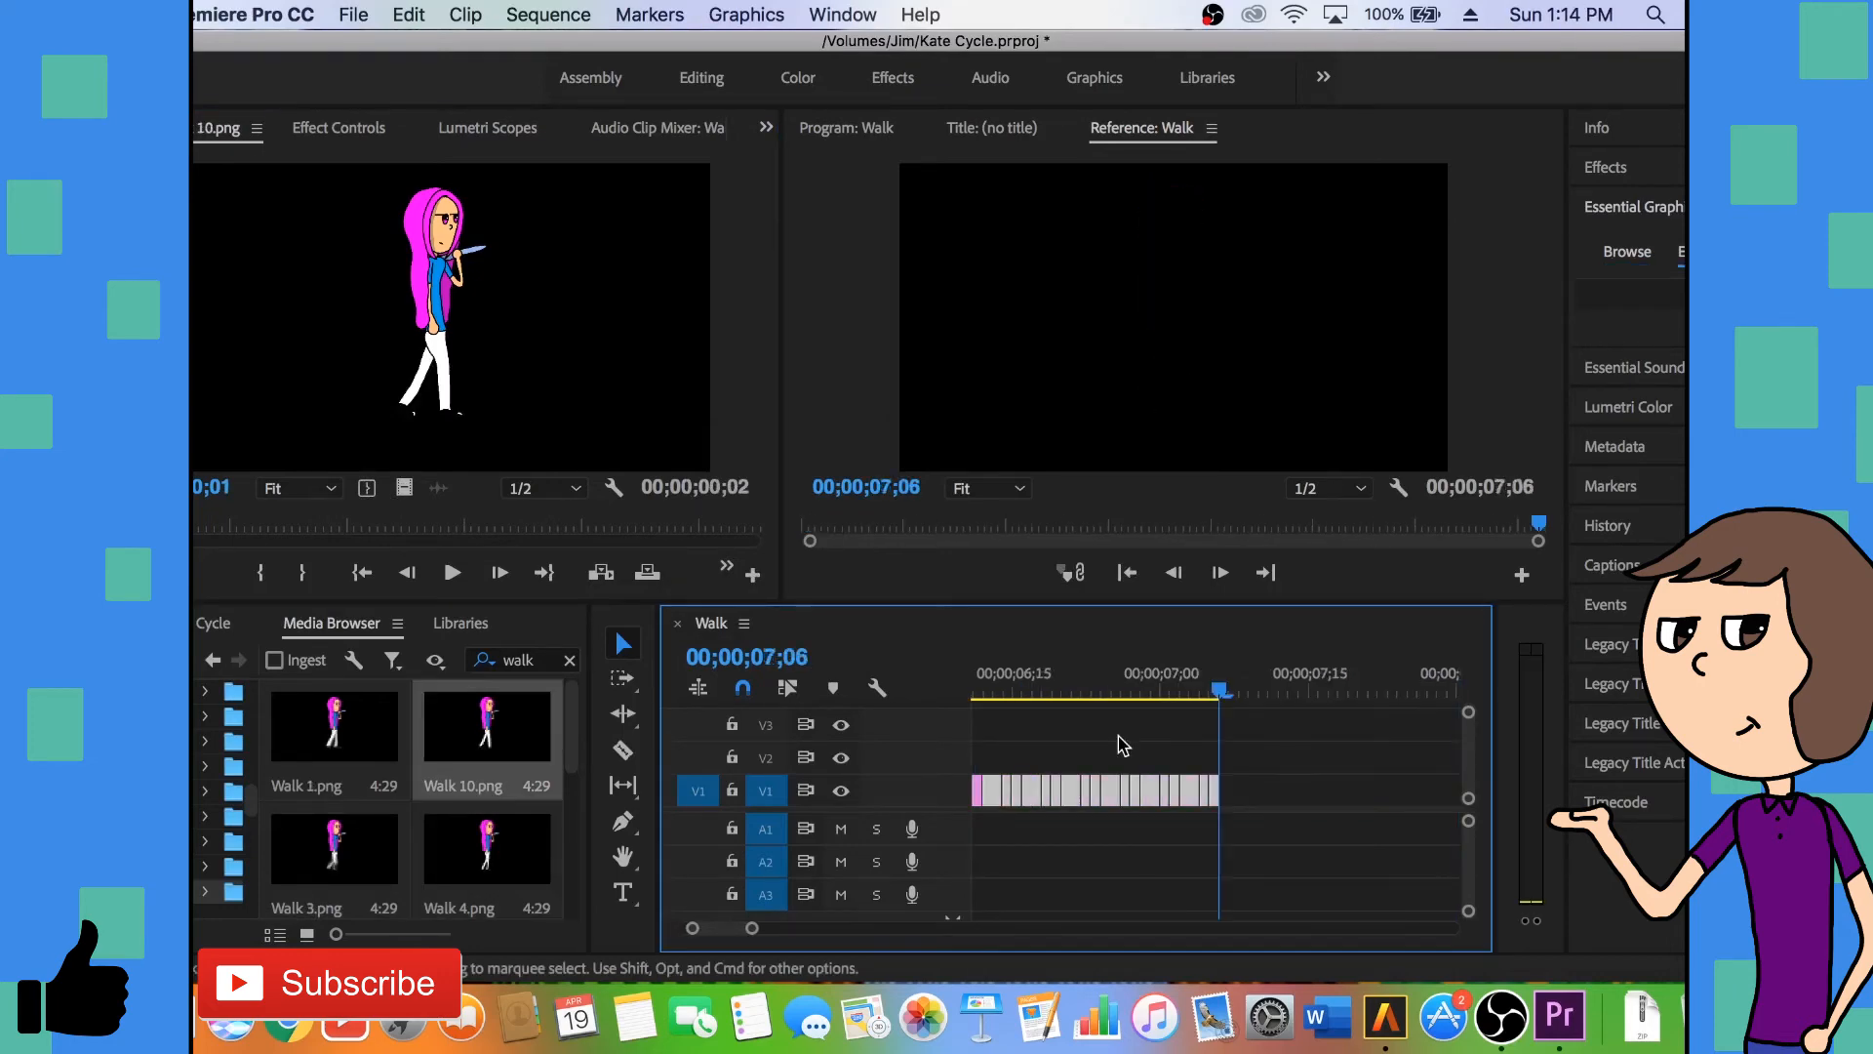
pyautogui.press('super+v')
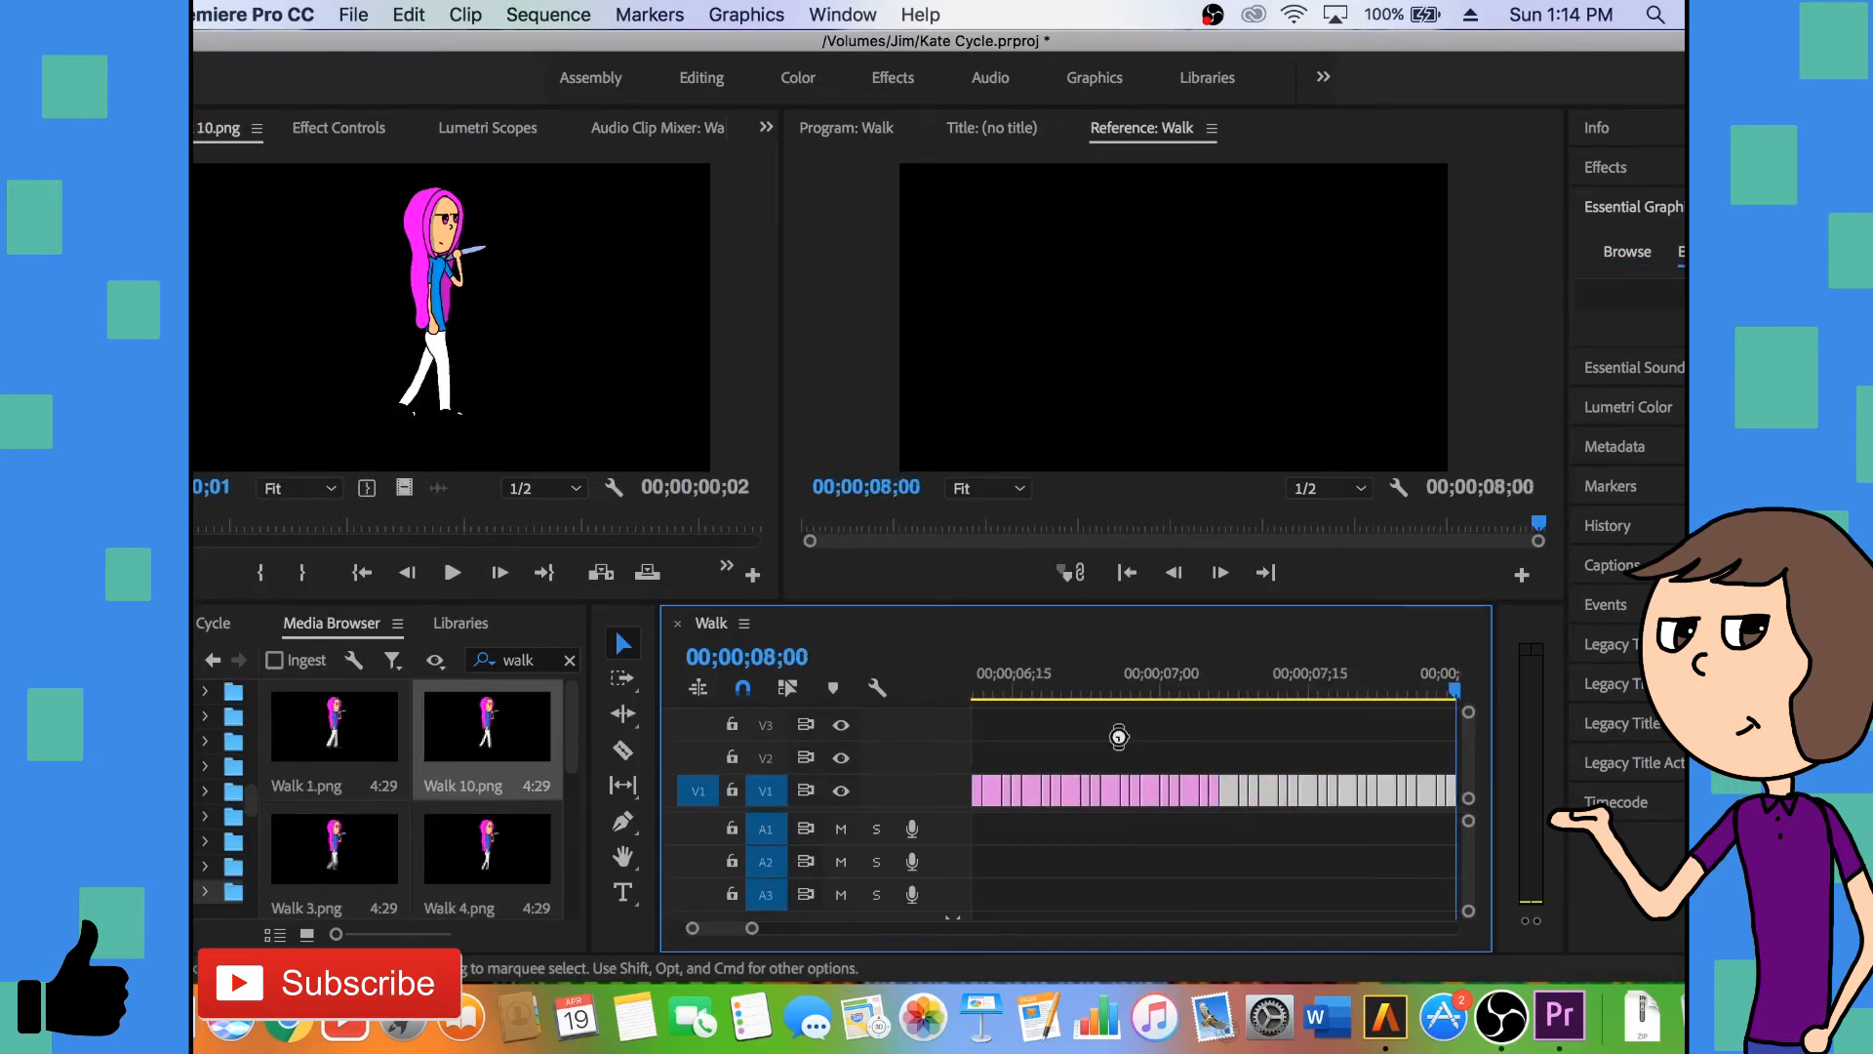
pyautogui.press('super+v')
pyautogui.press('super+v')
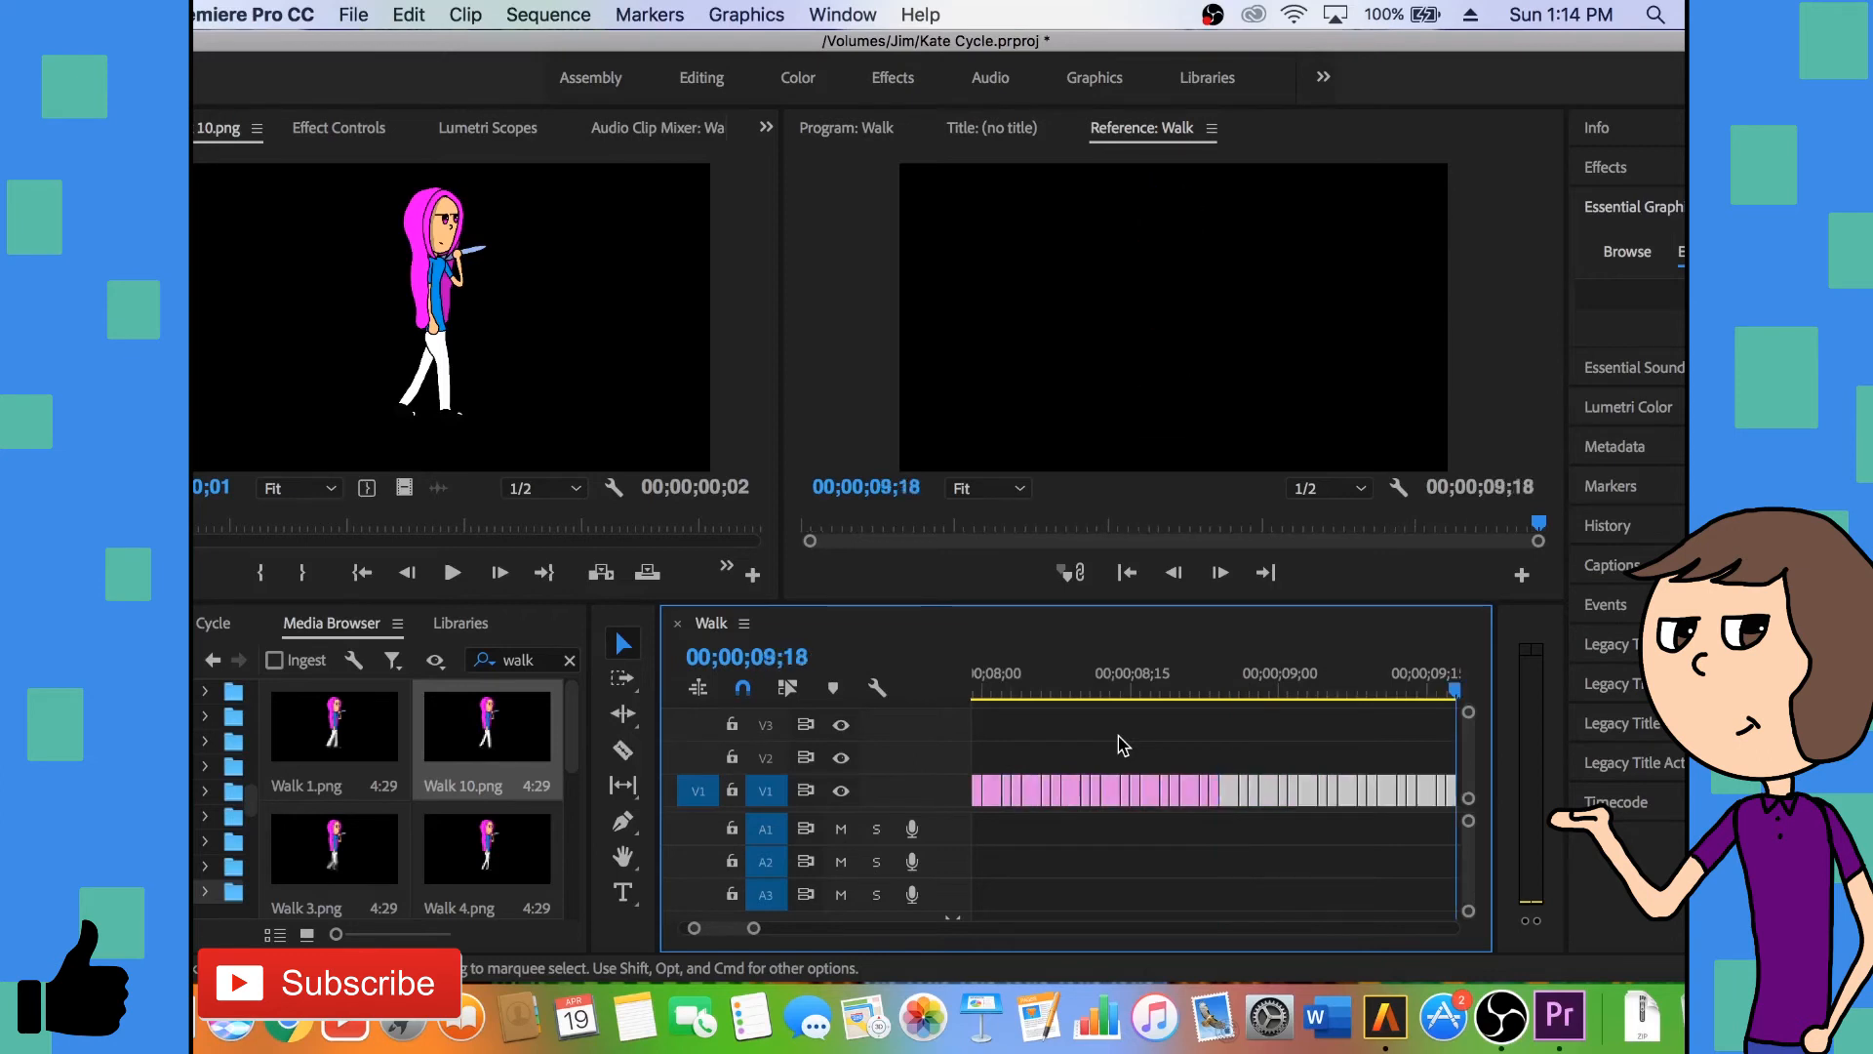
pyautogui.press('super+v')
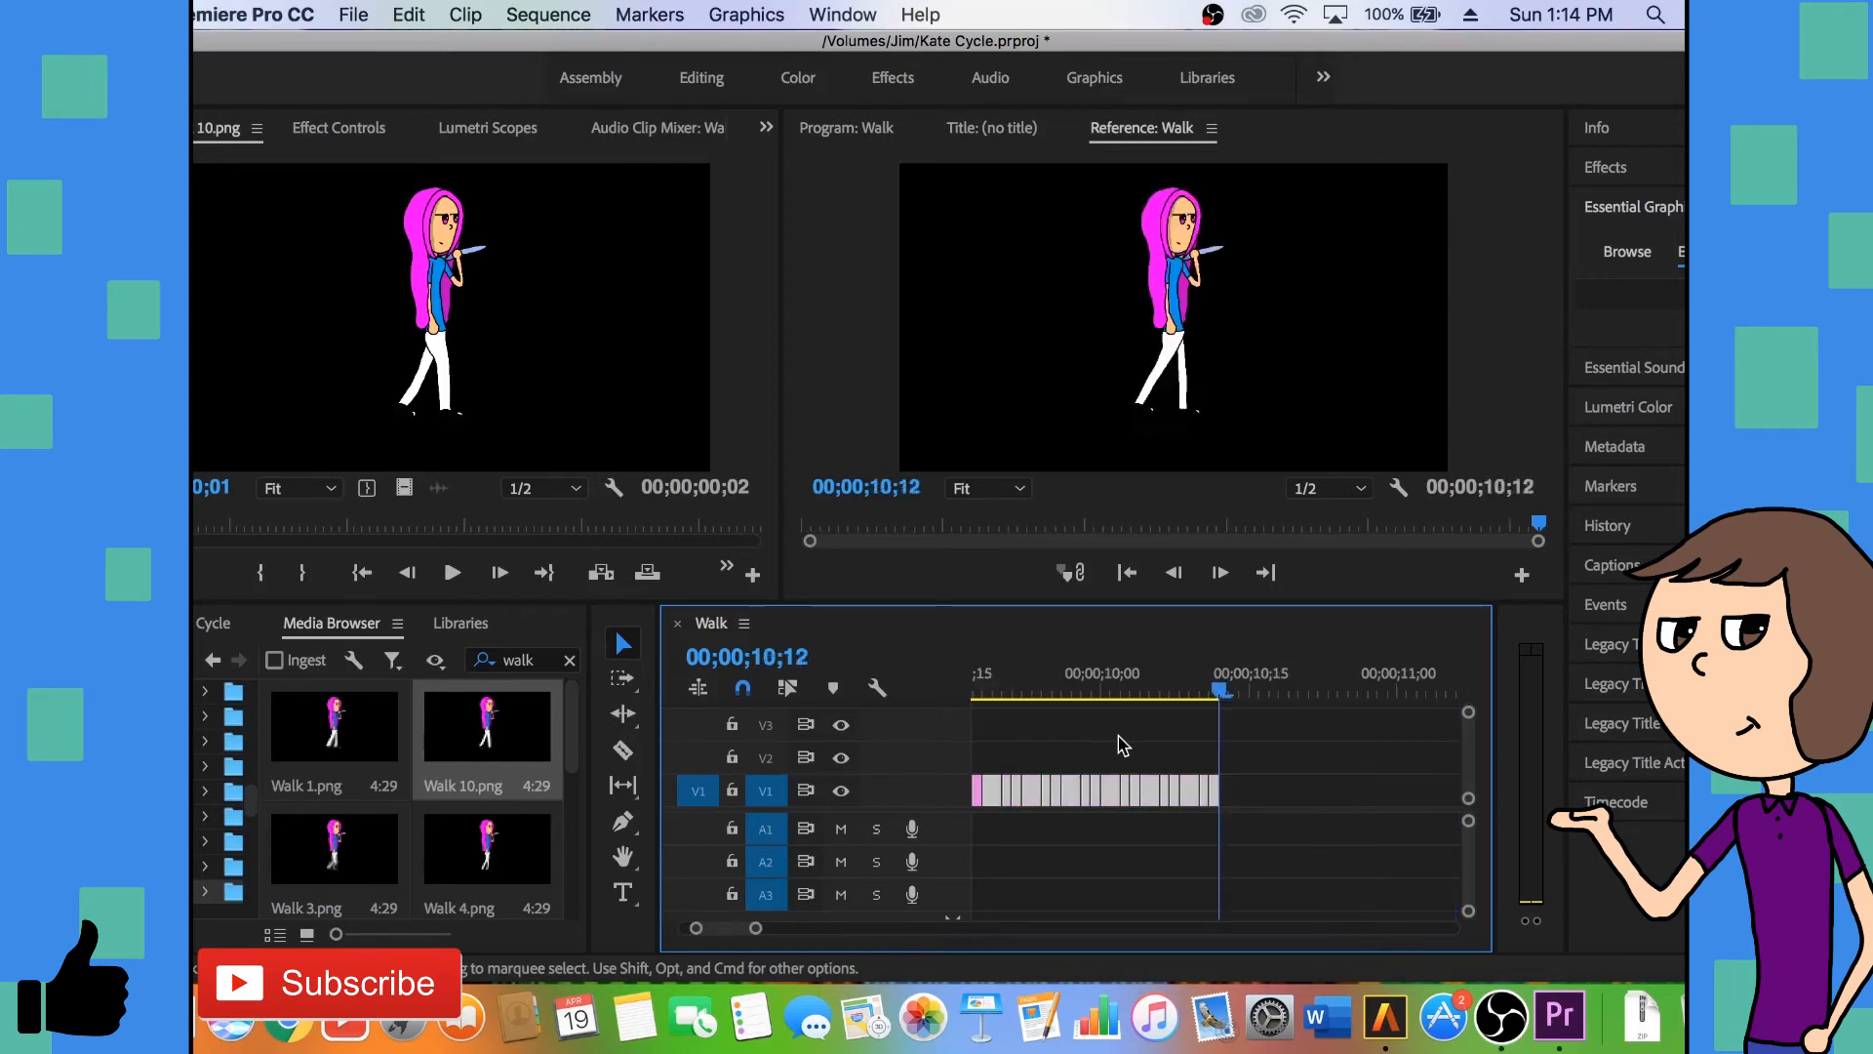
pyautogui.press('super+v')
pyautogui.click(1120, 746)
# - Play the Walk sequence from the start to check the looping walk animation
pyautogui.scroll(10, 1120, 747)
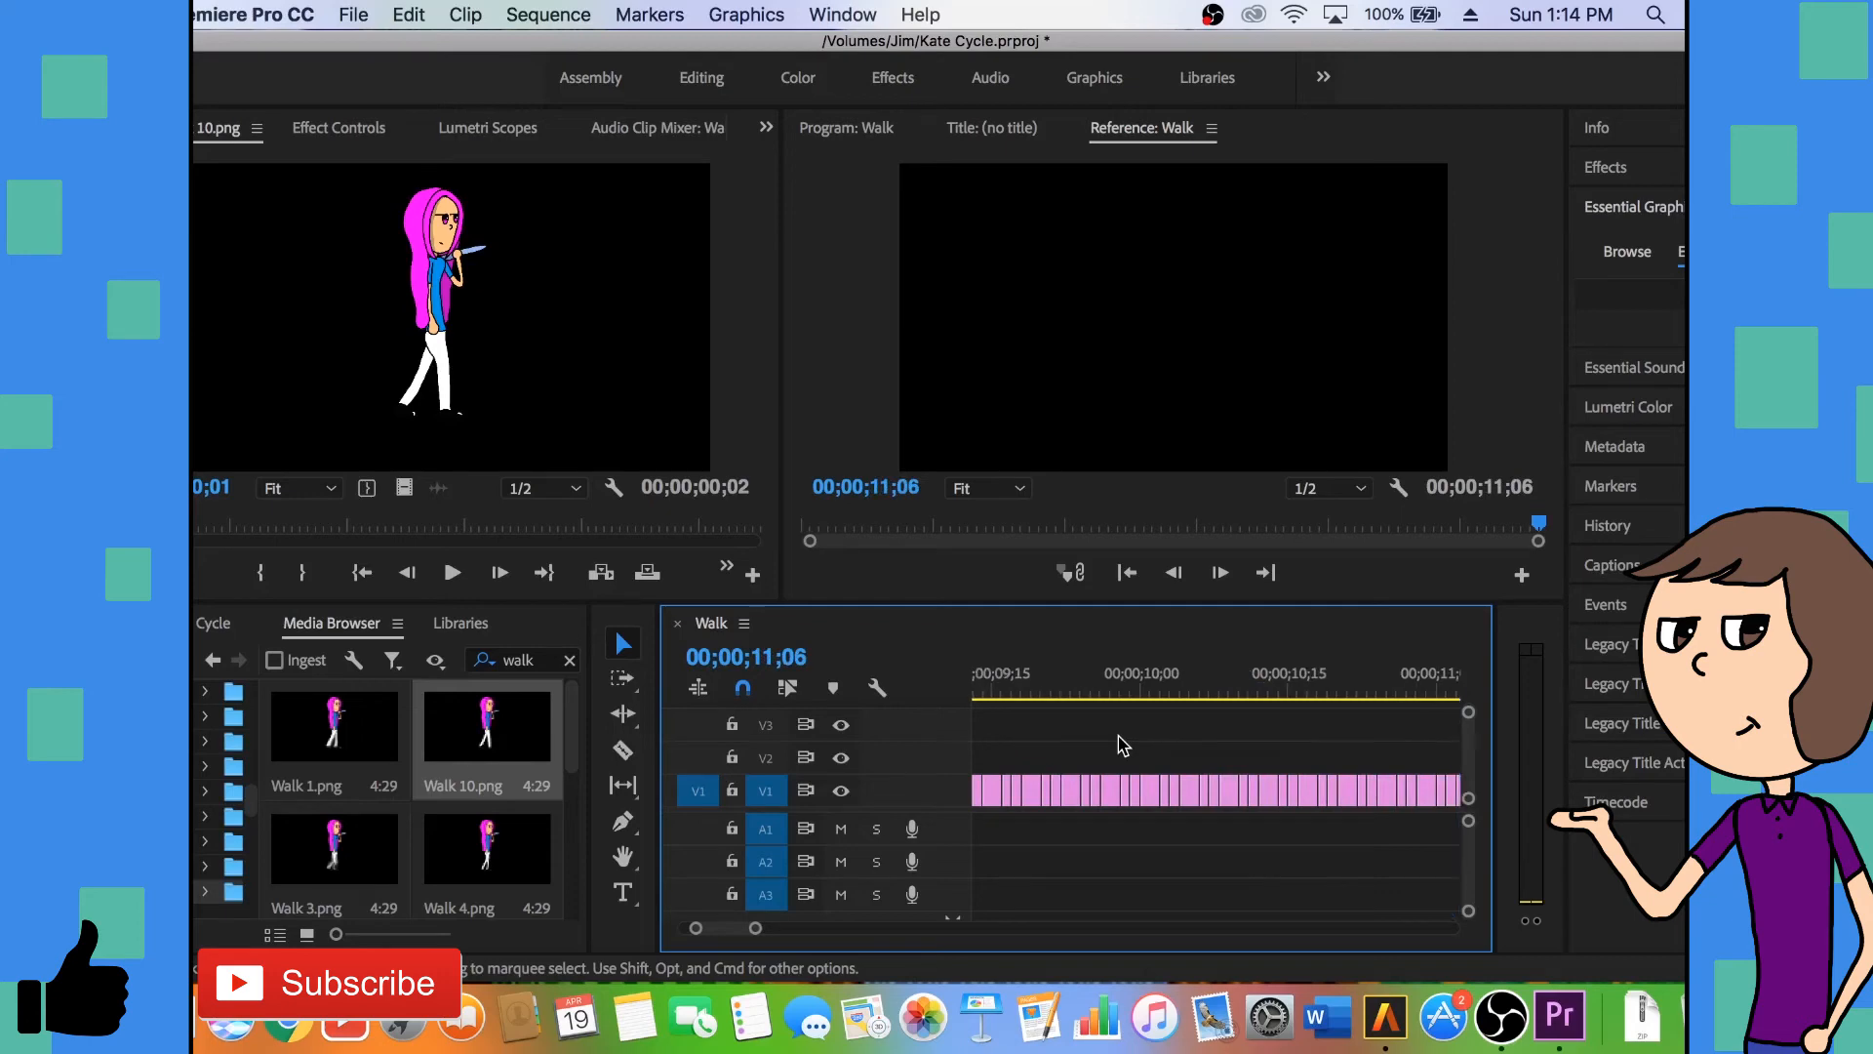
pyautogui.click(979, 683)
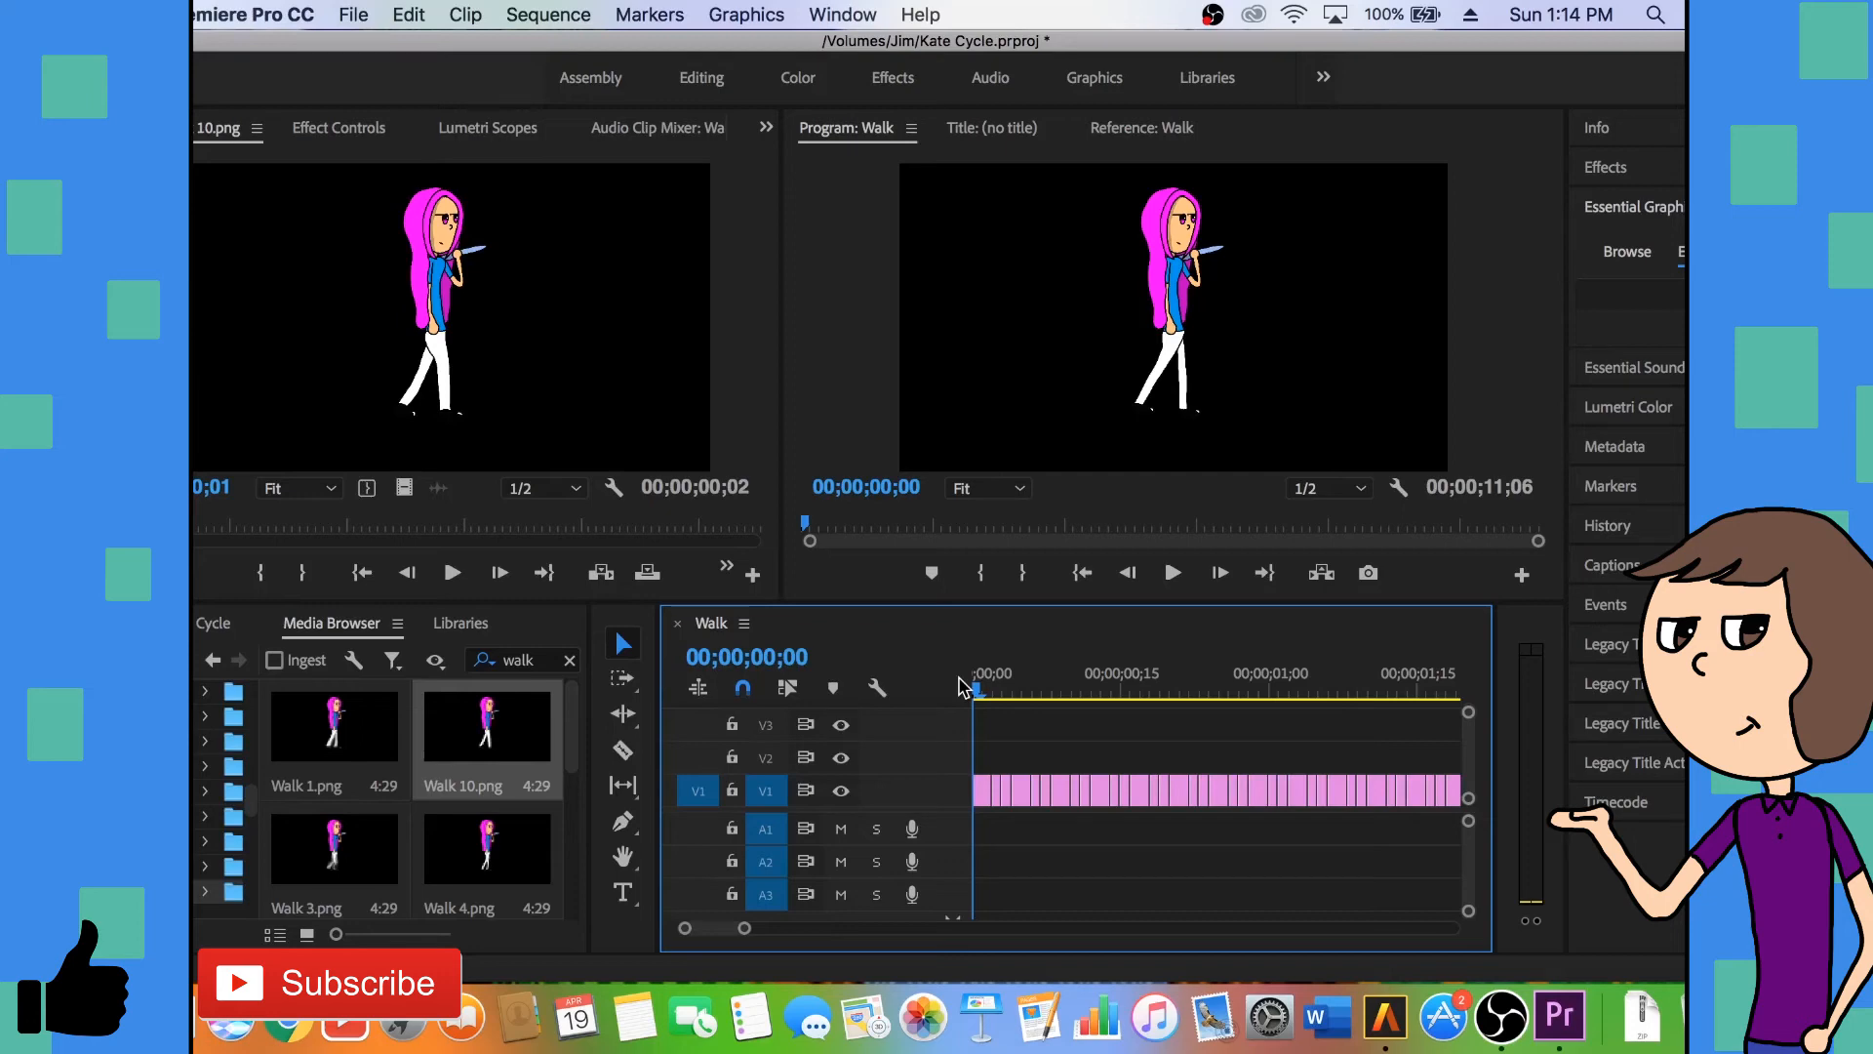
pyautogui.press('space')
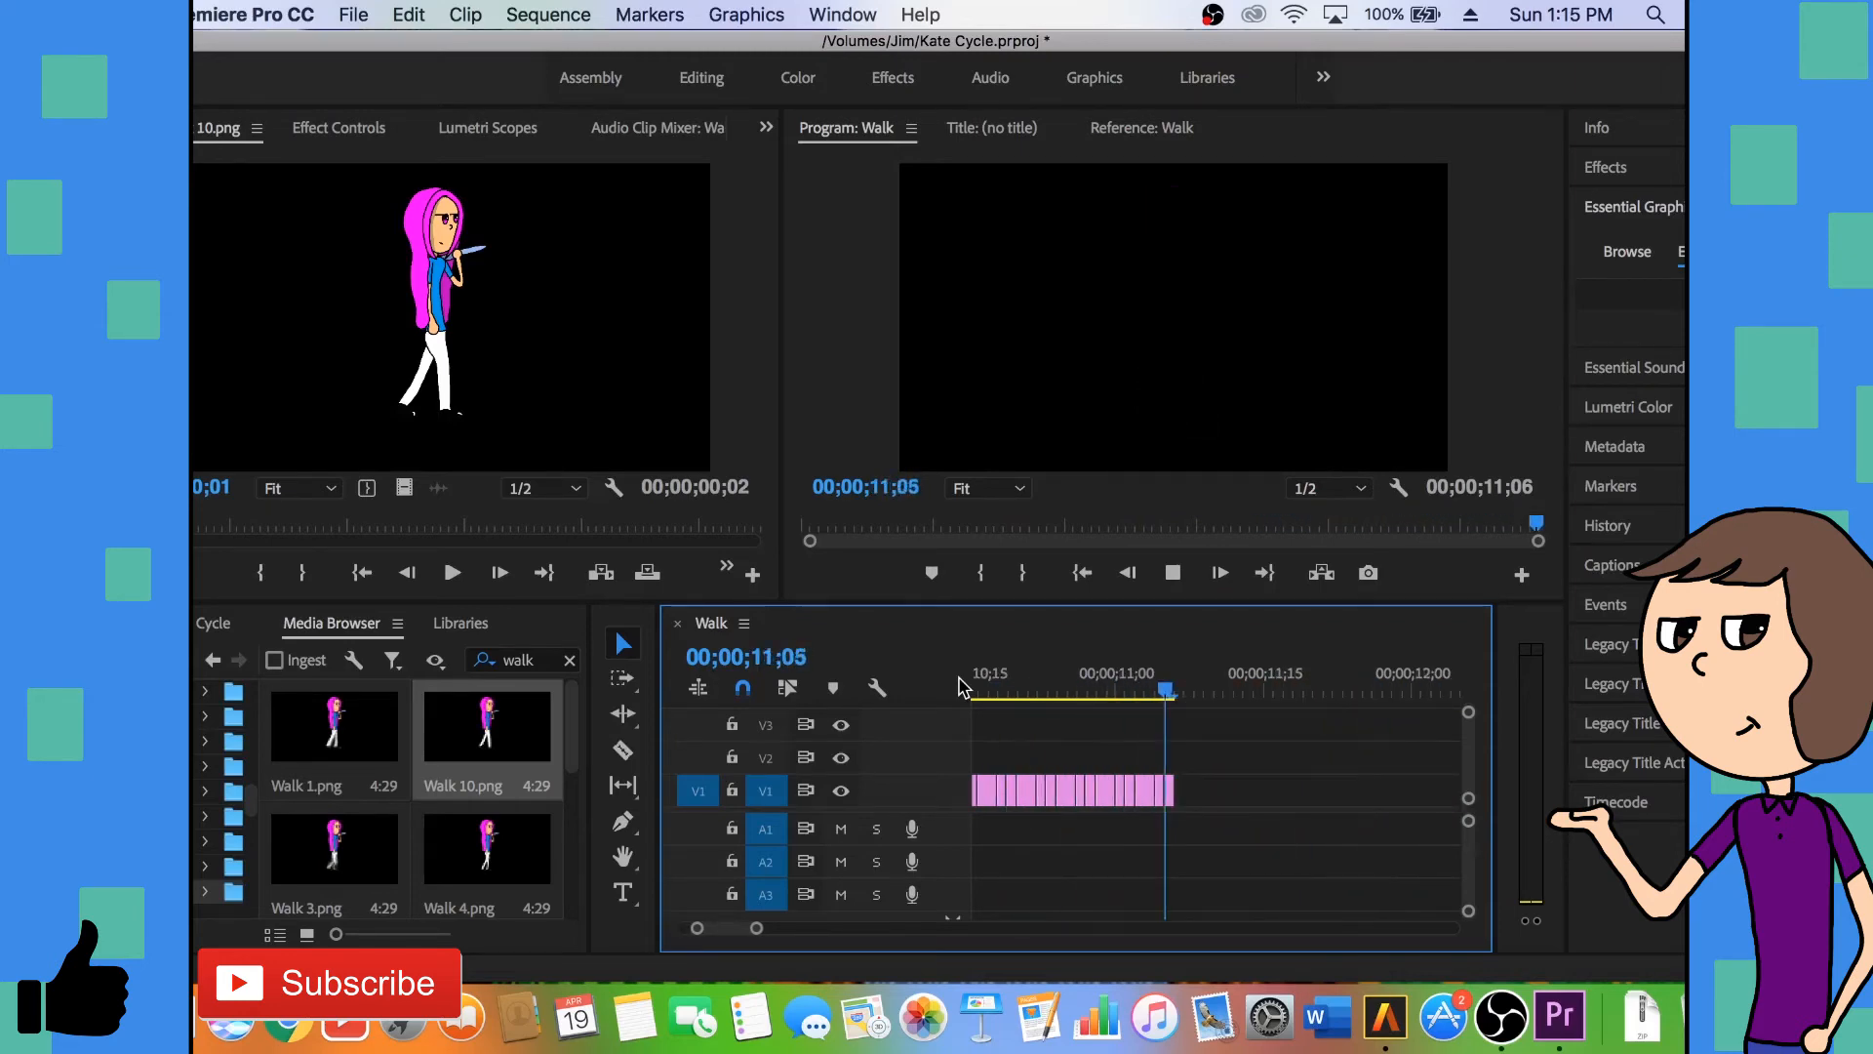
pyautogui.press('space')
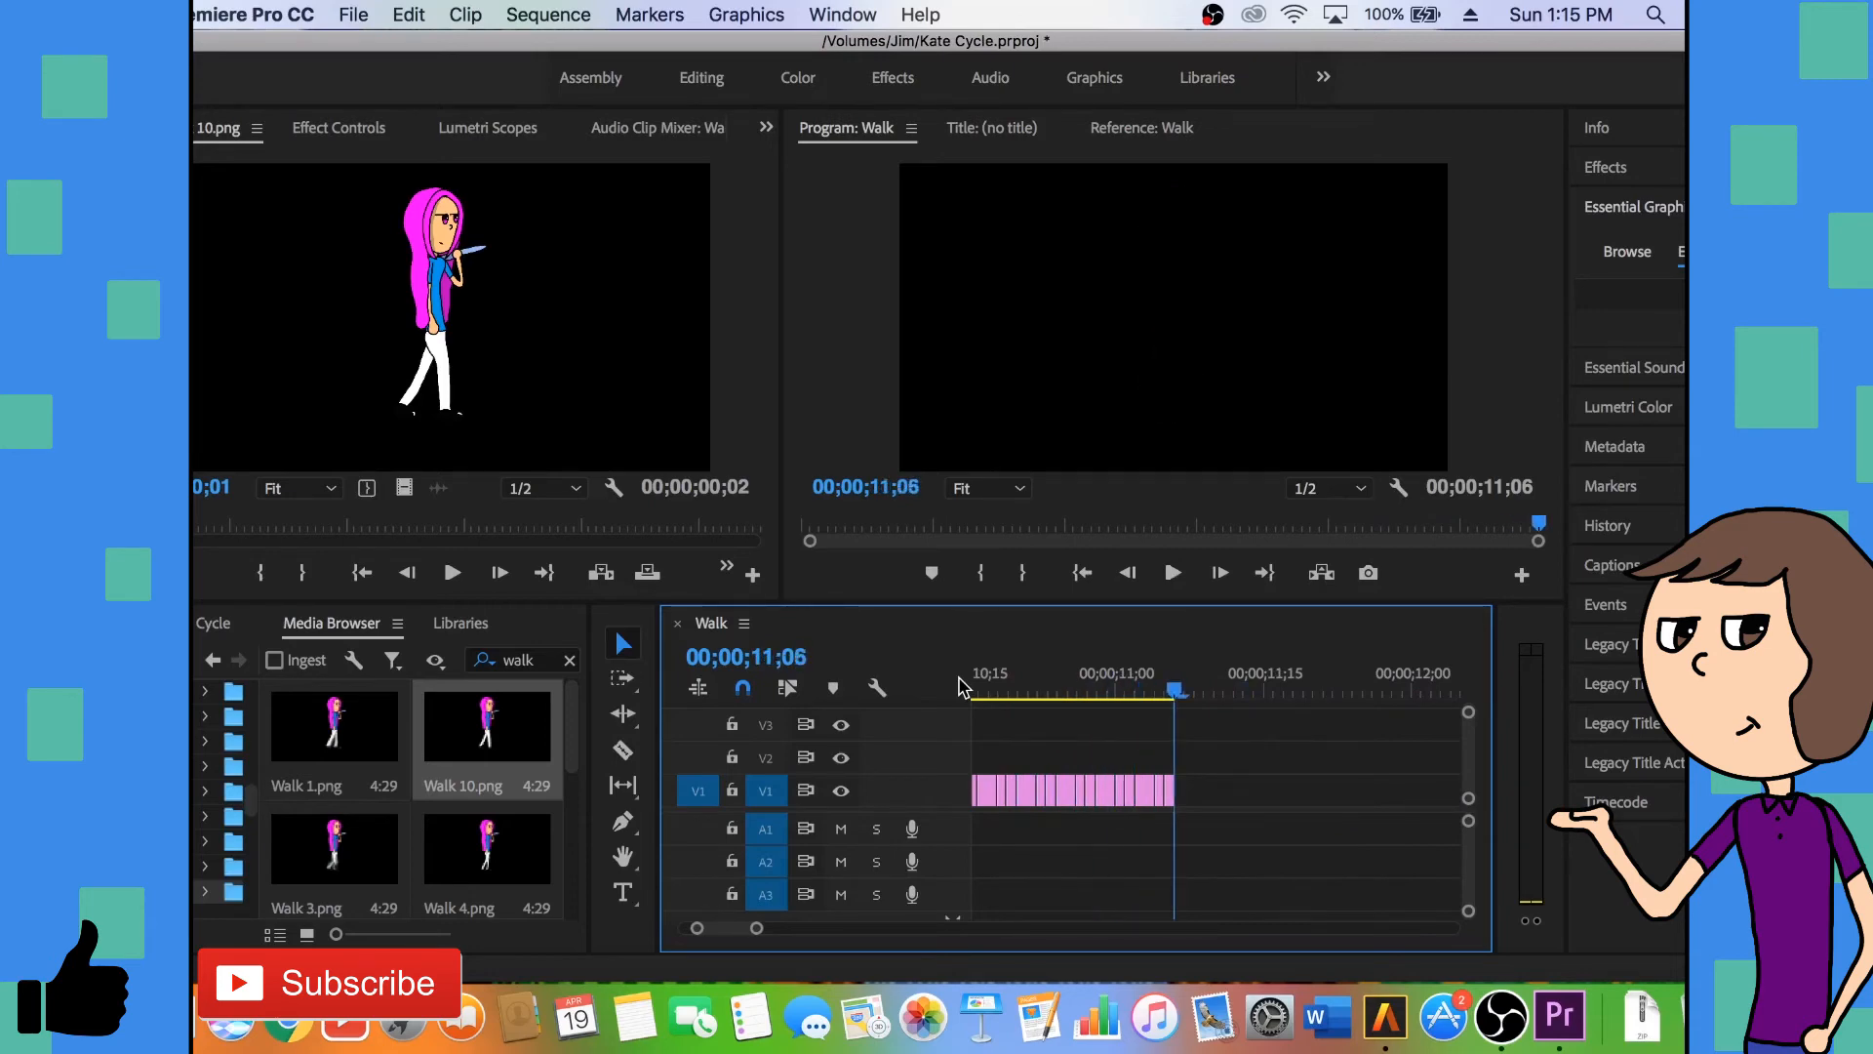
pyautogui.press('space')
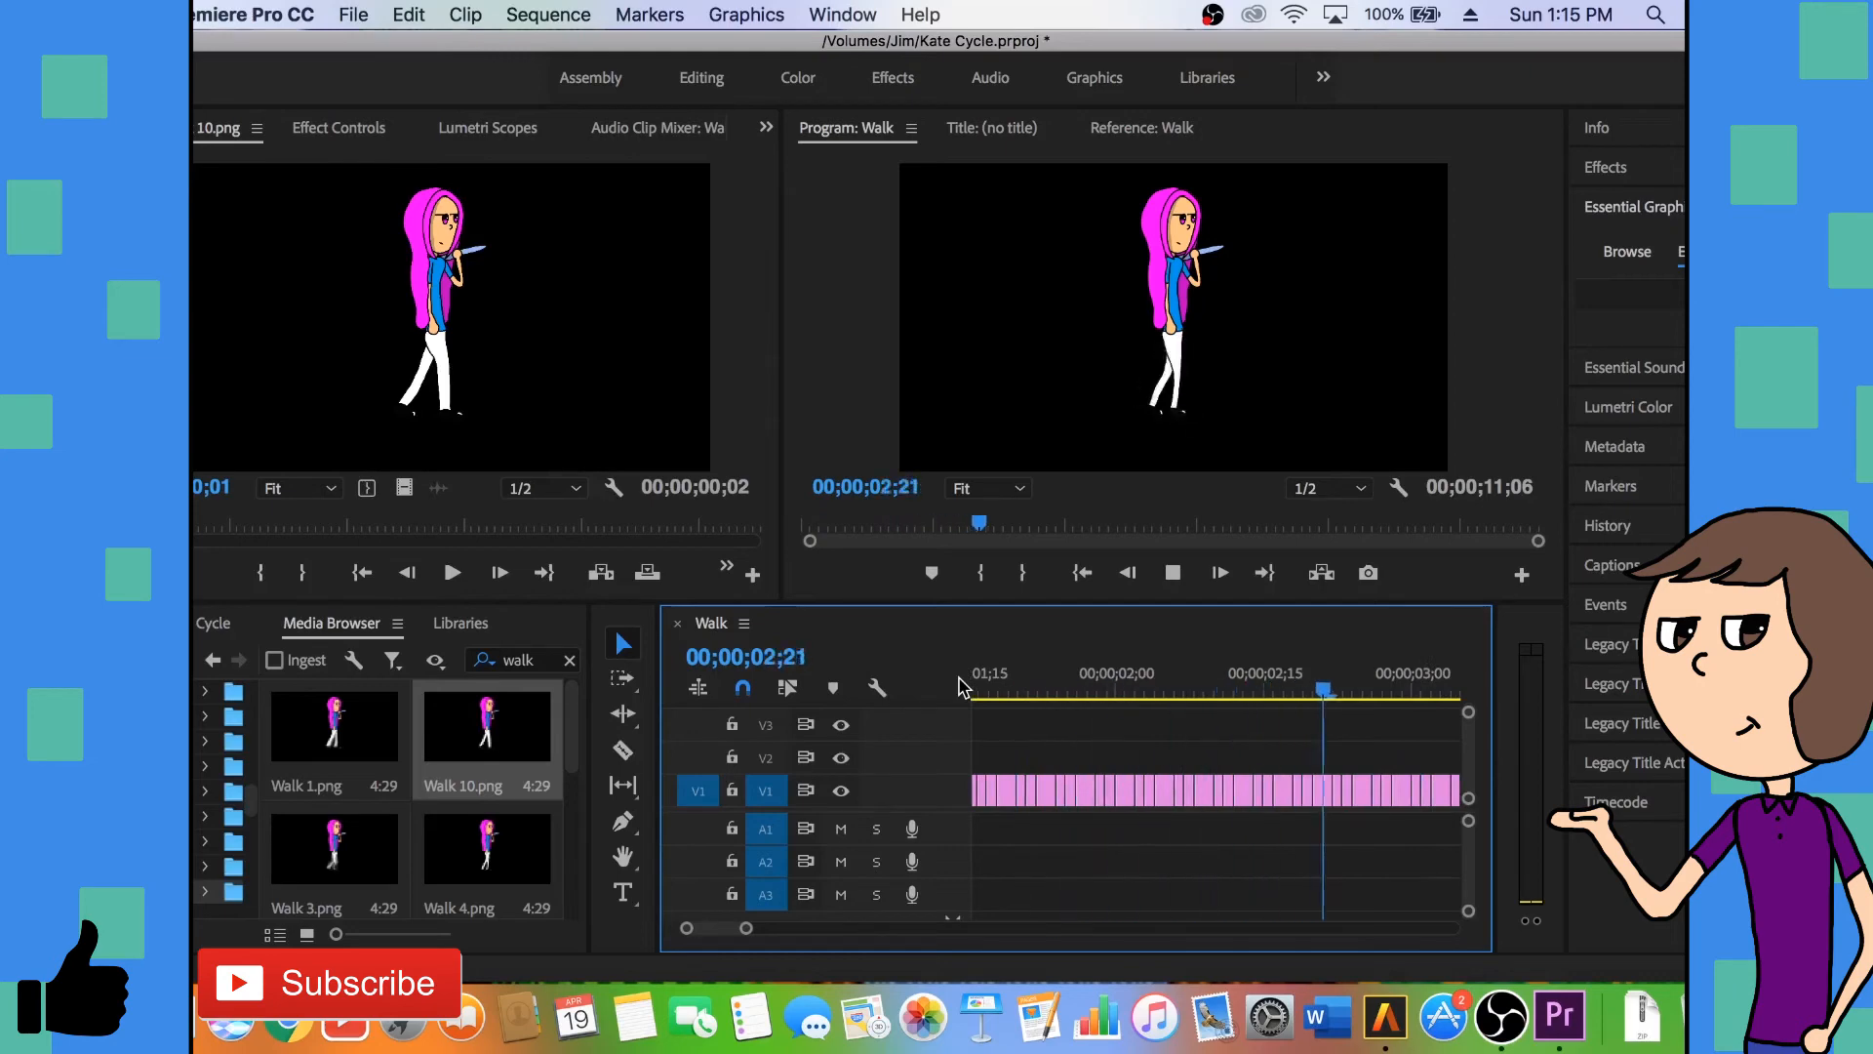
pyautogui.press('space')
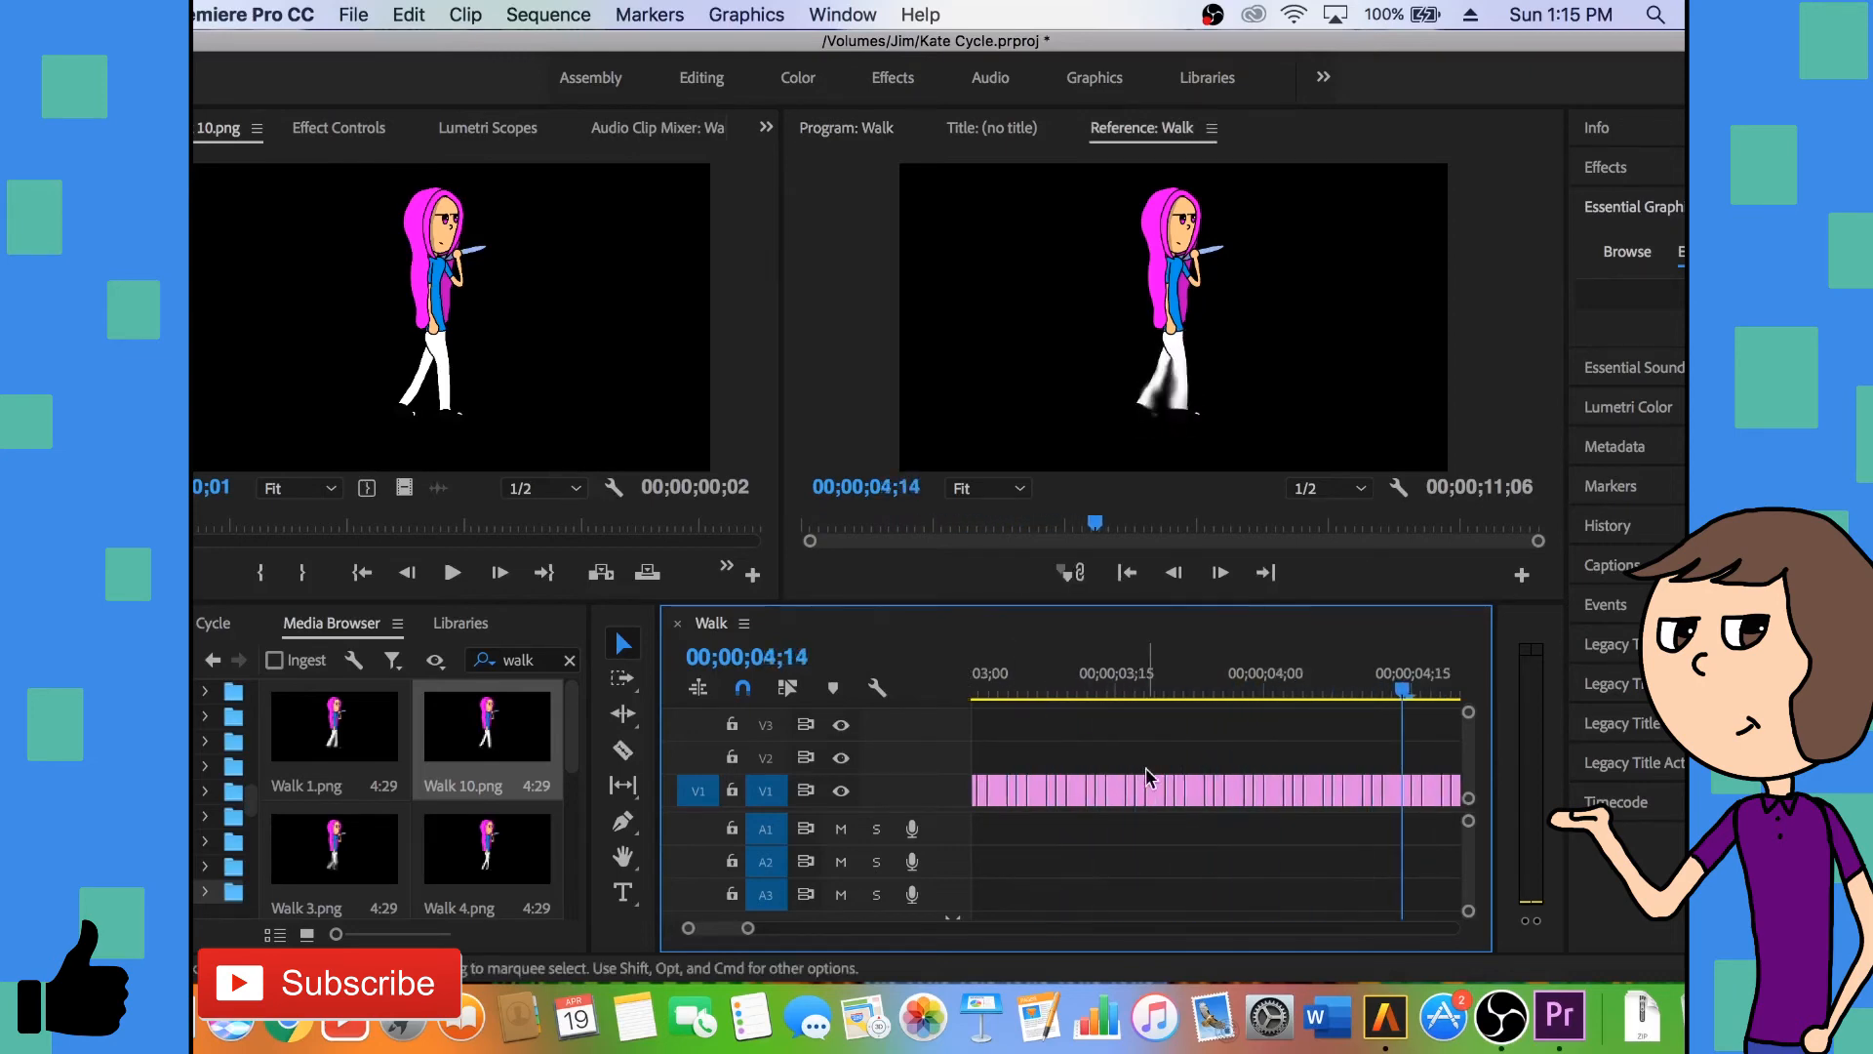
# - Move all the walk clips from V1 up to V2 and return the playhead to the start of the sequence
pyautogui.press('-')
pyautogui.press('-')
pyautogui.press('-')
pyautogui.press('-')
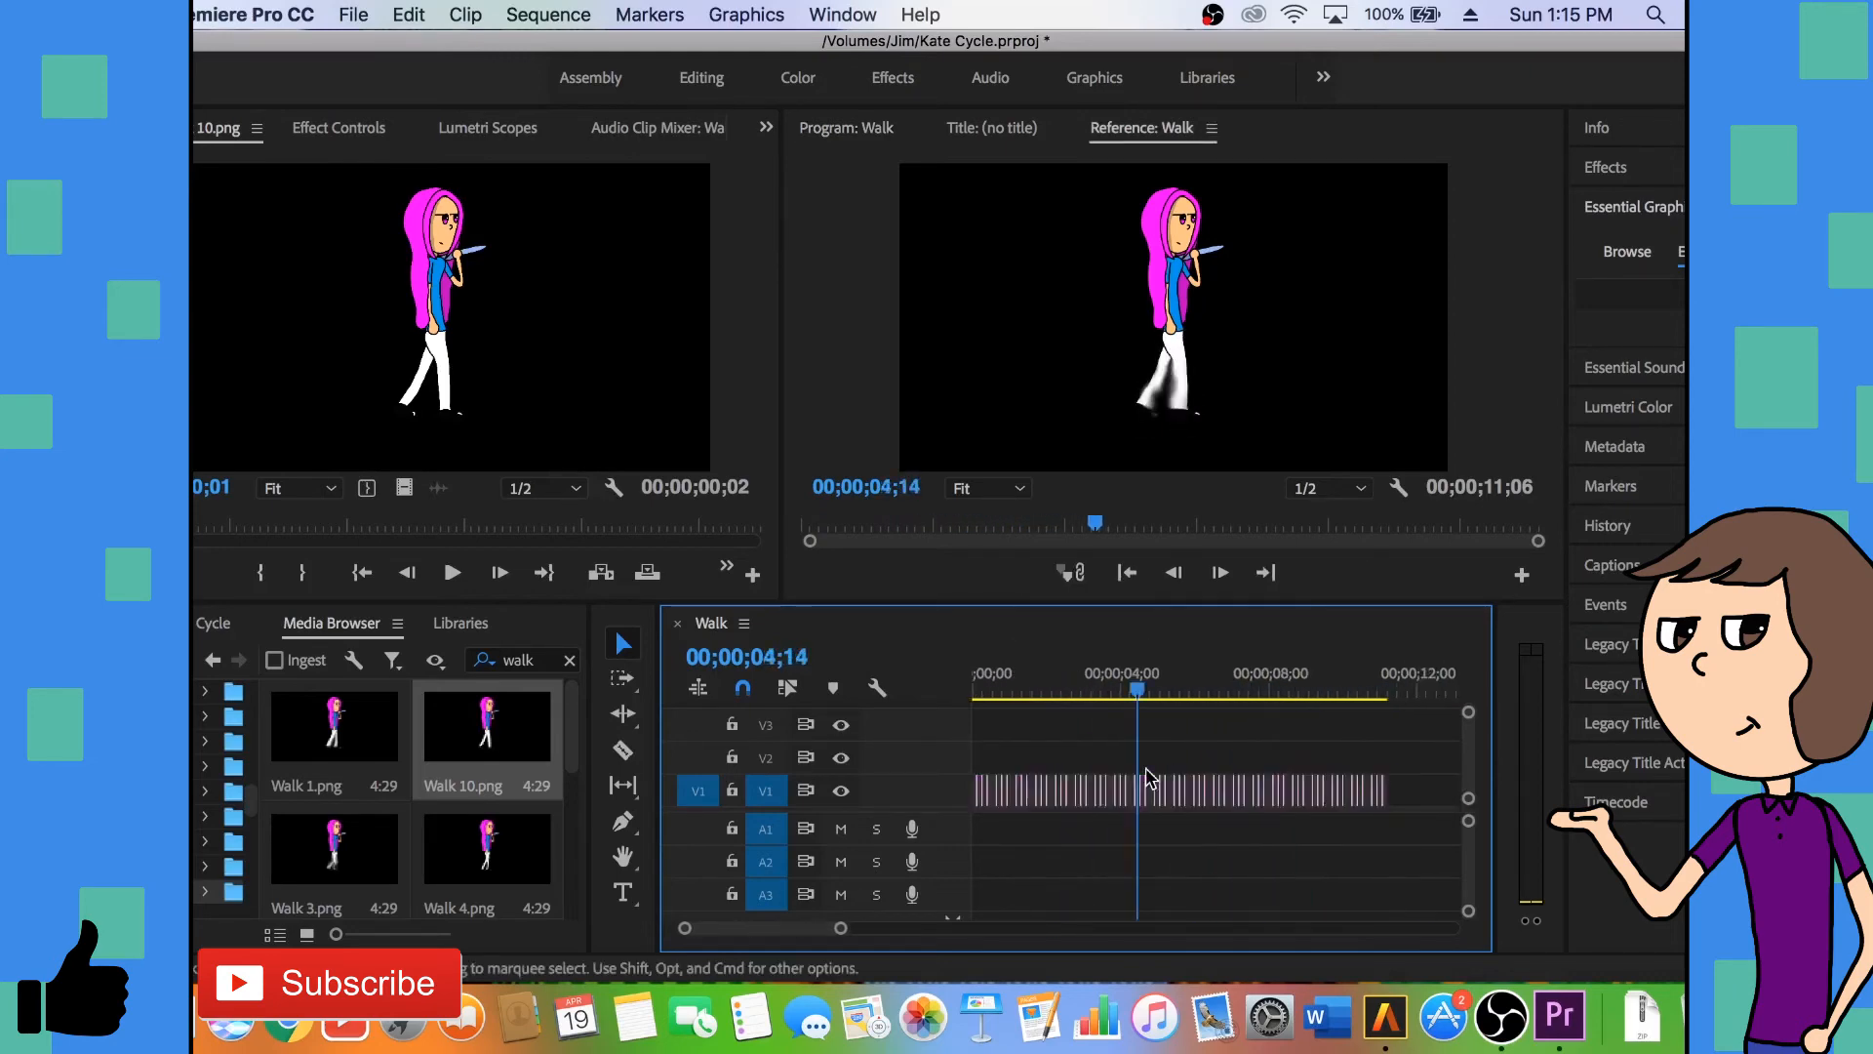
pyautogui.moveTo(1227, 769); pyautogui.dragTo(941, 795)
pyautogui.press('=')
pyautogui.press('=')
pyautogui.press('=')
pyautogui.scroll(5, 1005, 771)
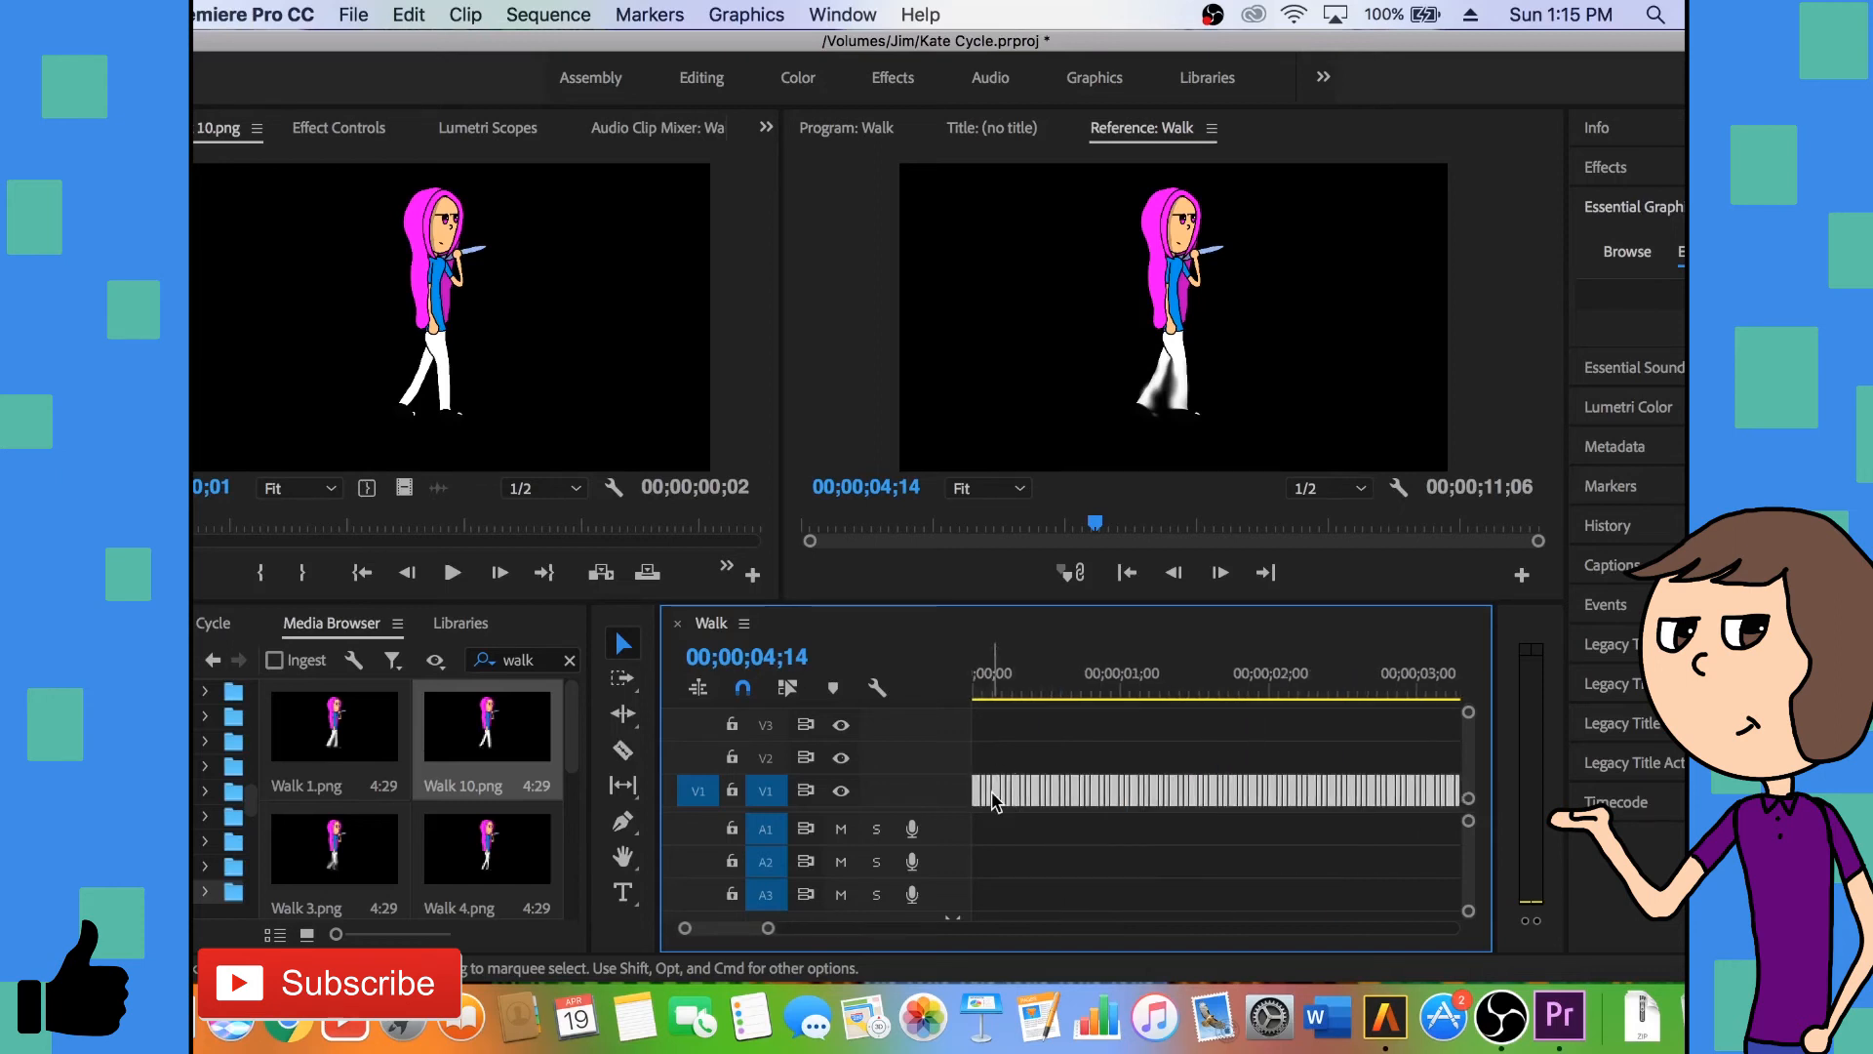
pyautogui.moveTo(992, 800); pyautogui.dragTo(999, 773)
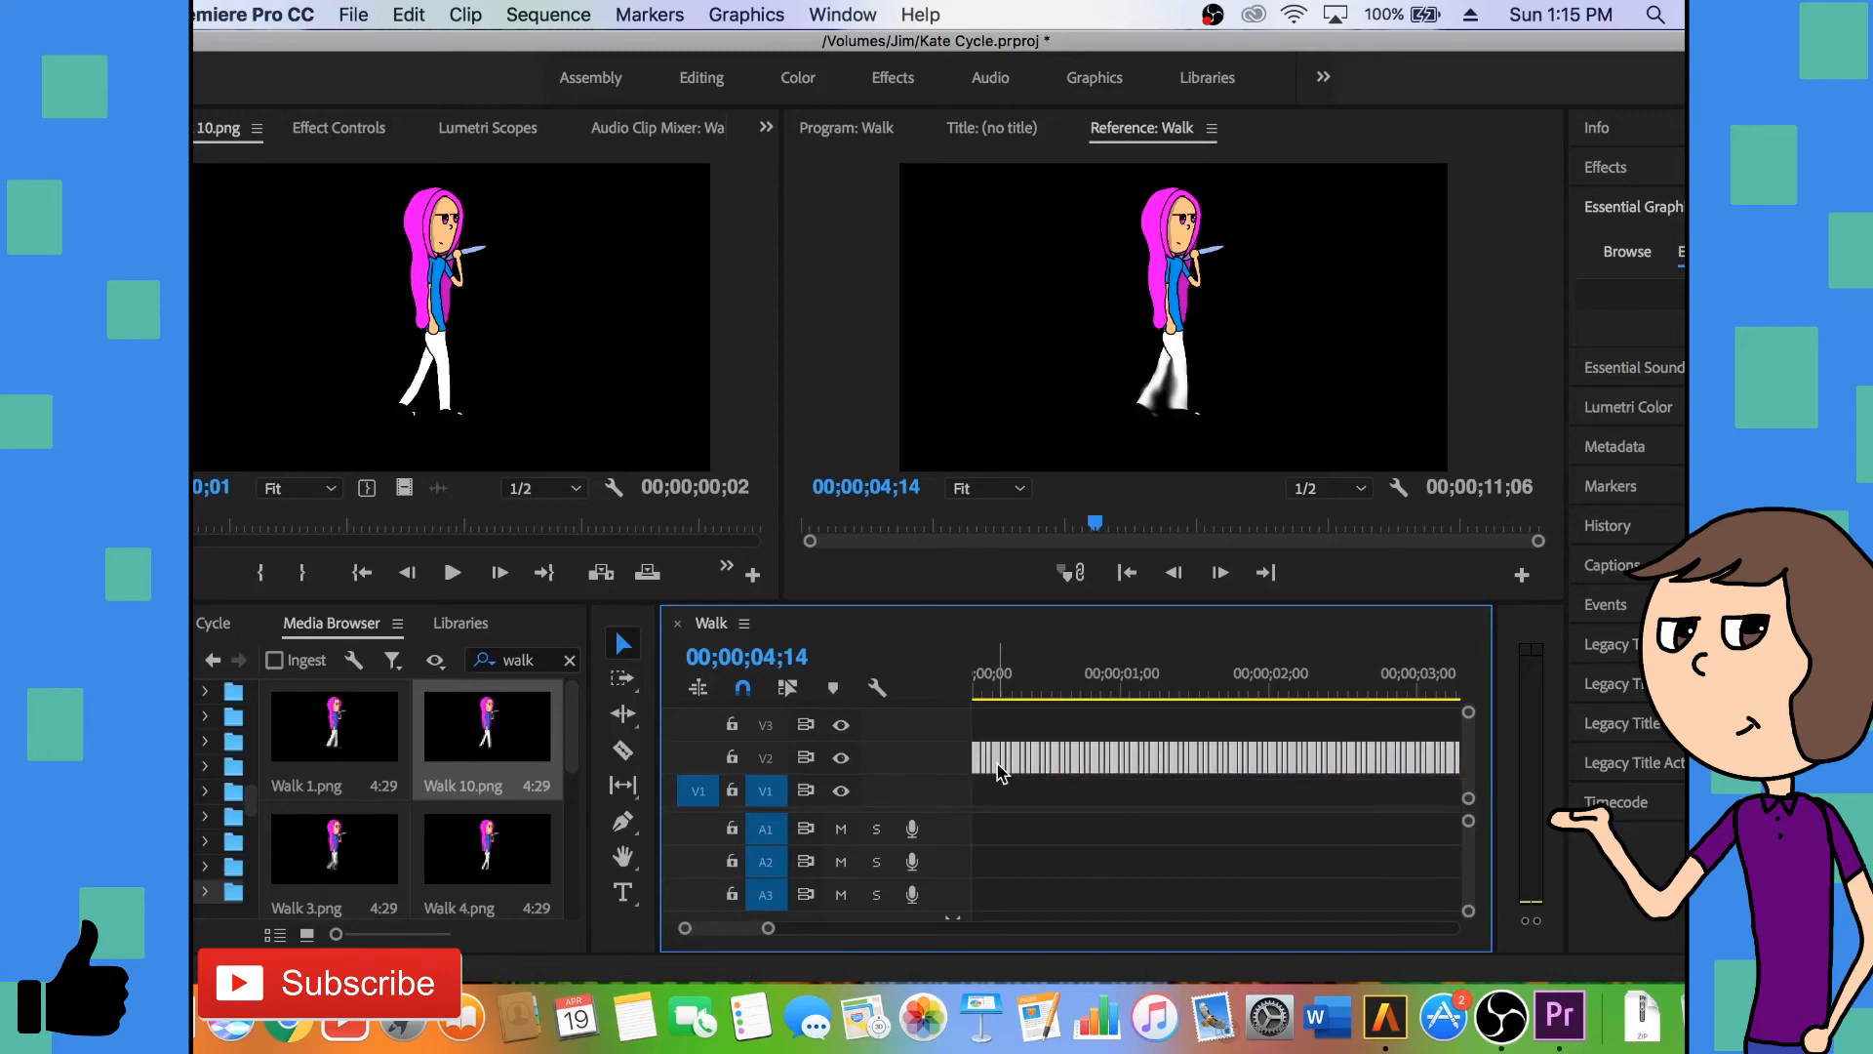
pyautogui.click(998, 724)
pyautogui.click(980, 680)
pyautogui.moveTo(979, 680); pyautogui.dragTo(948, 685)
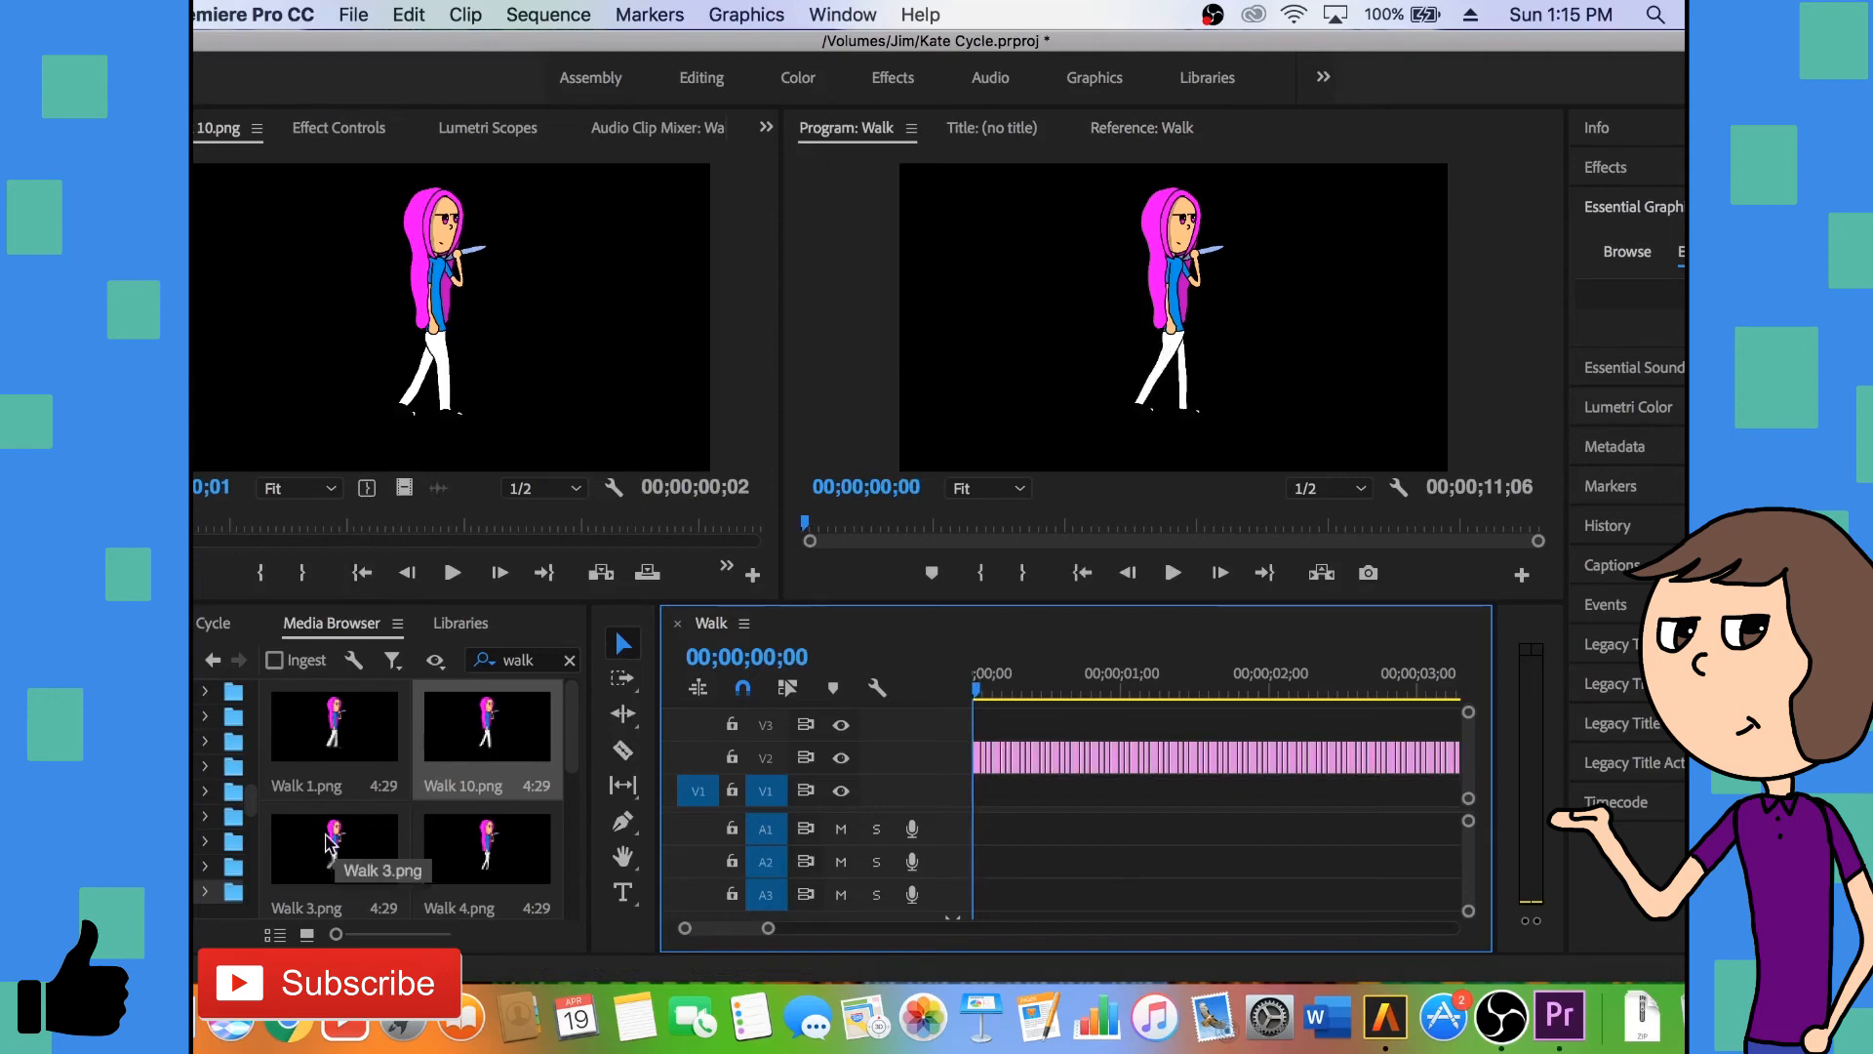
# - Create a 3840 x 2160 color matte in bright green (17FF00) and name it Green
pyautogui.click(207, 622)
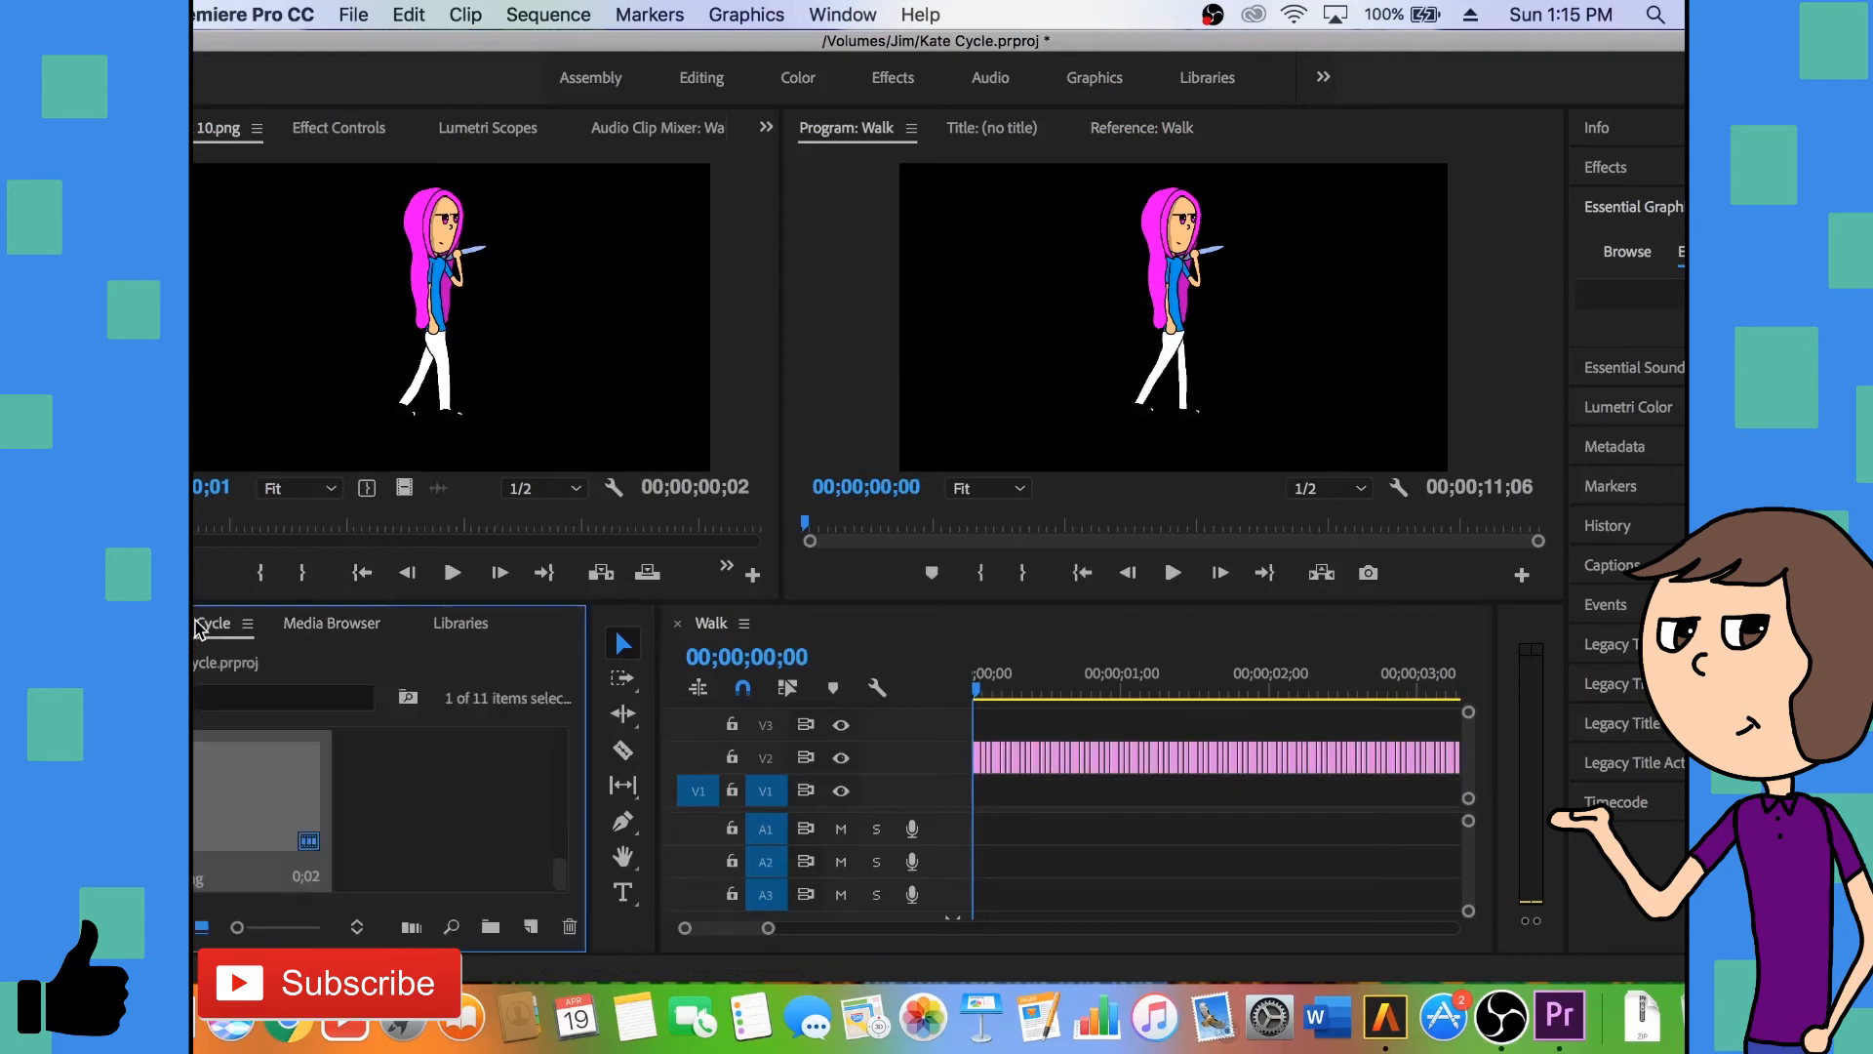
pyautogui.click(531, 926)
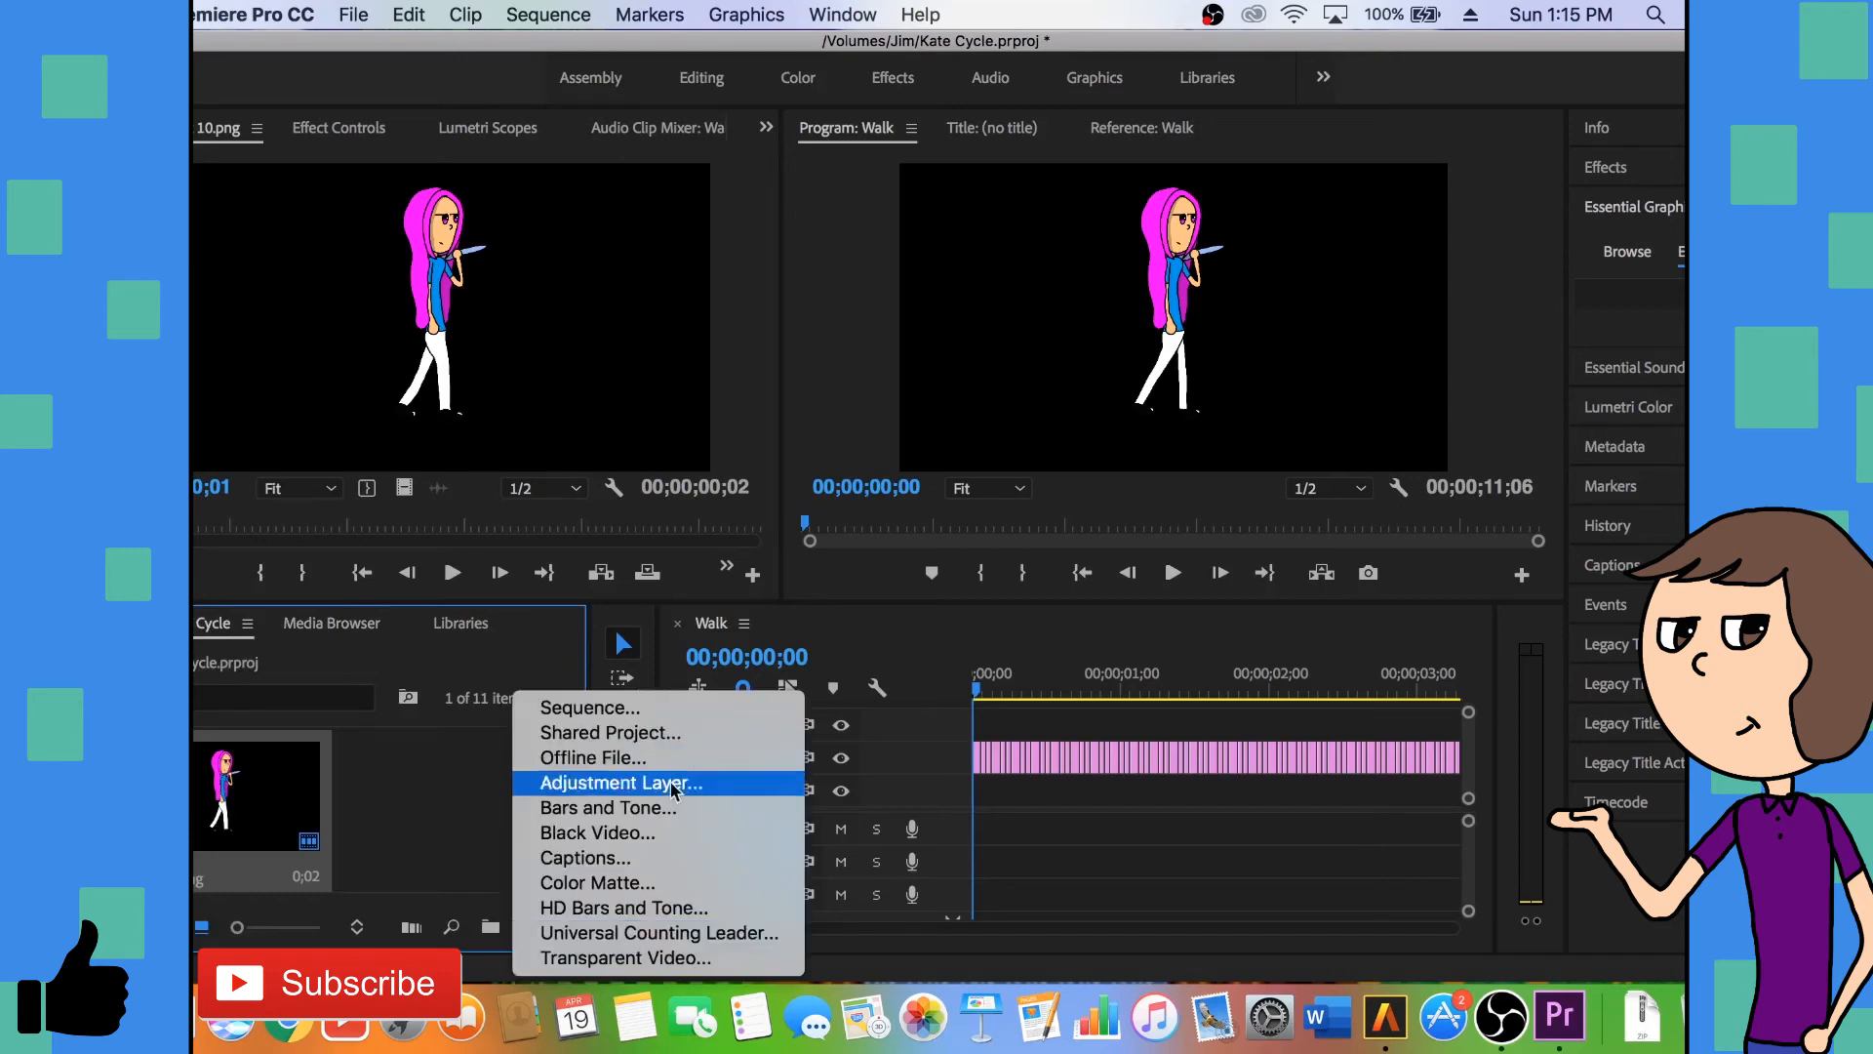
pyautogui.click(682, 883)
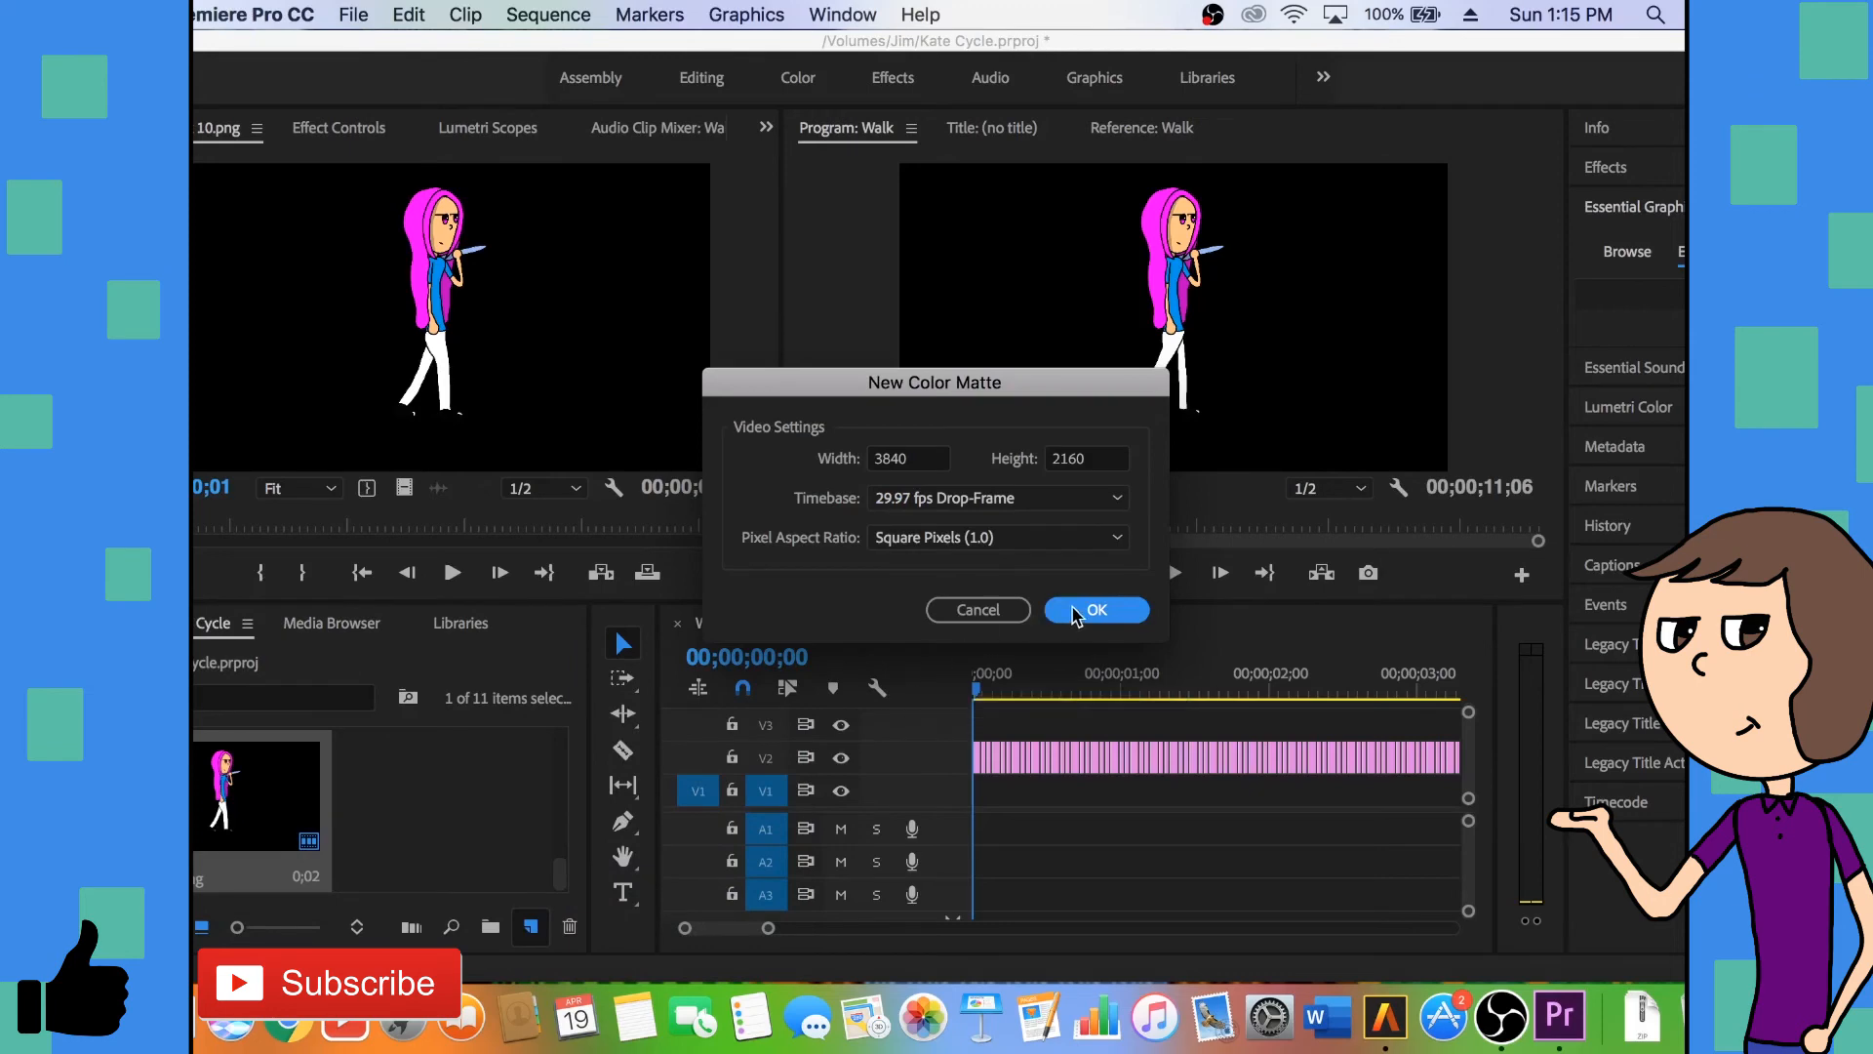
pyautogui.click(1076, 612)
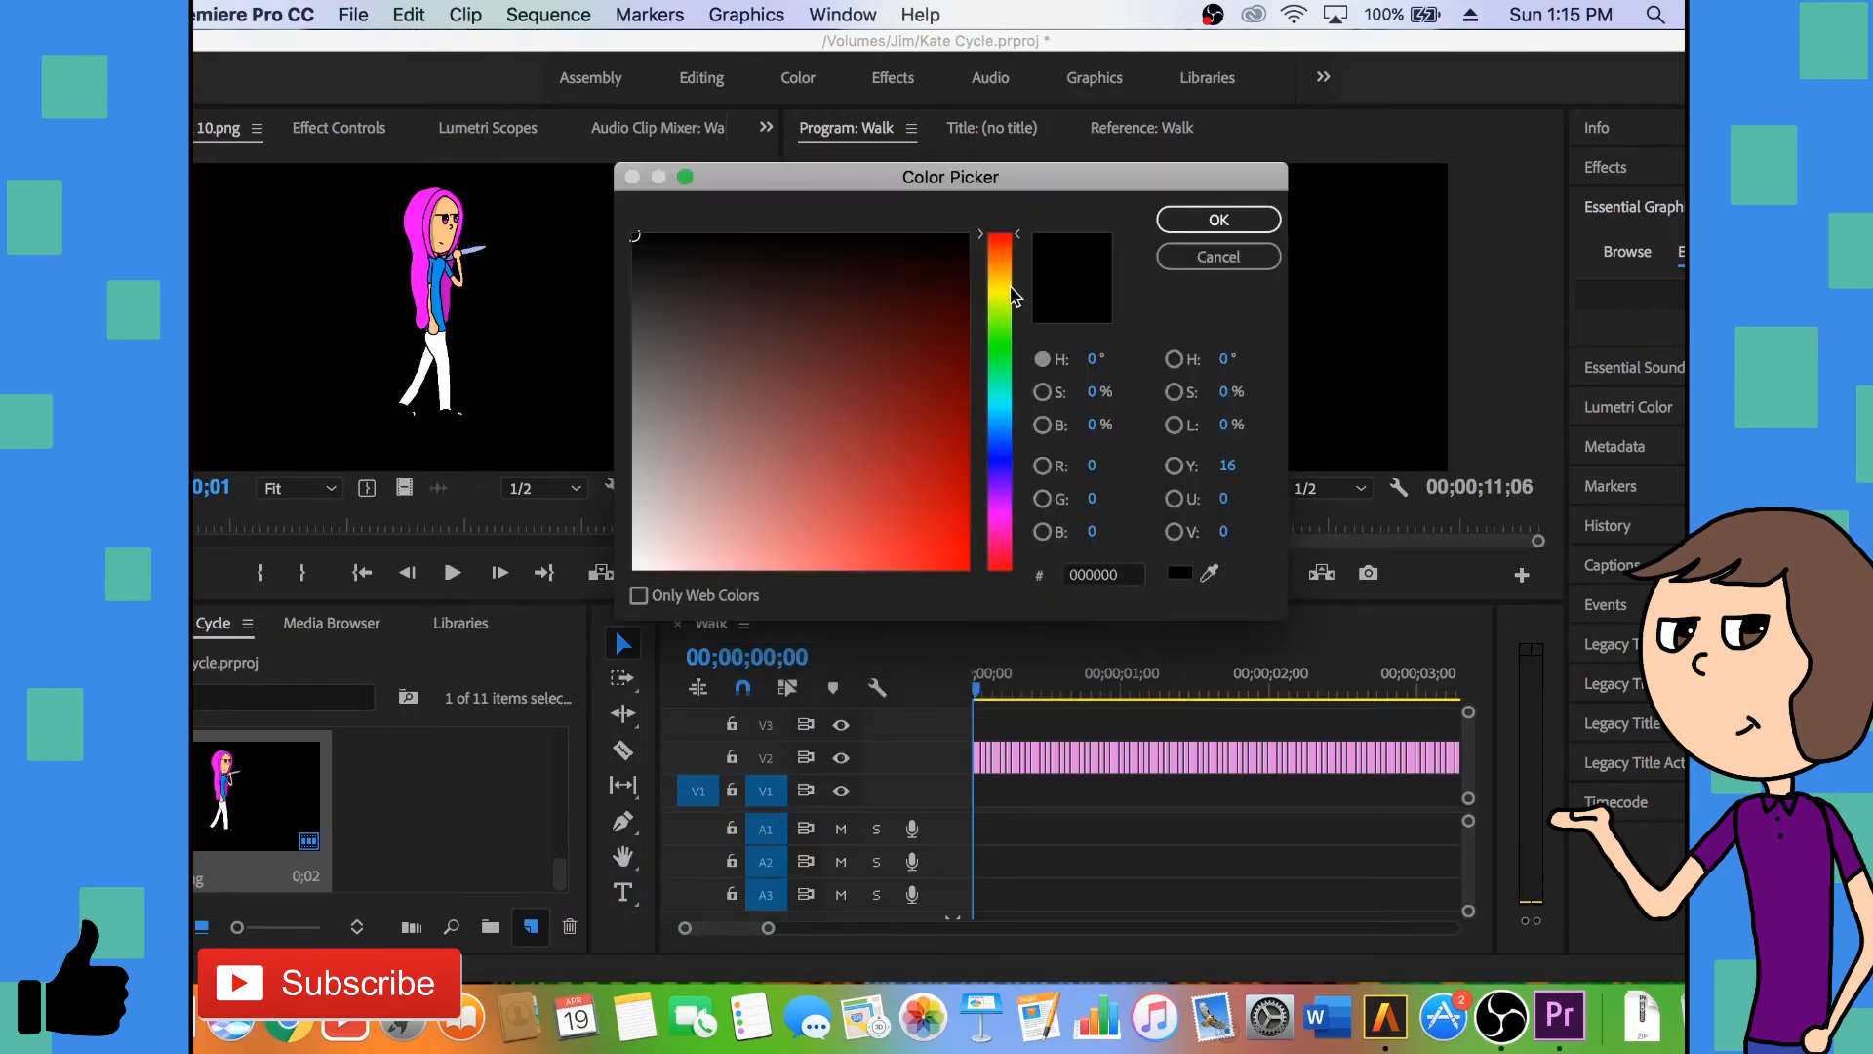
pyautogui.moveTo(1003, 297); pyautogui.dragTo(1000, 343)
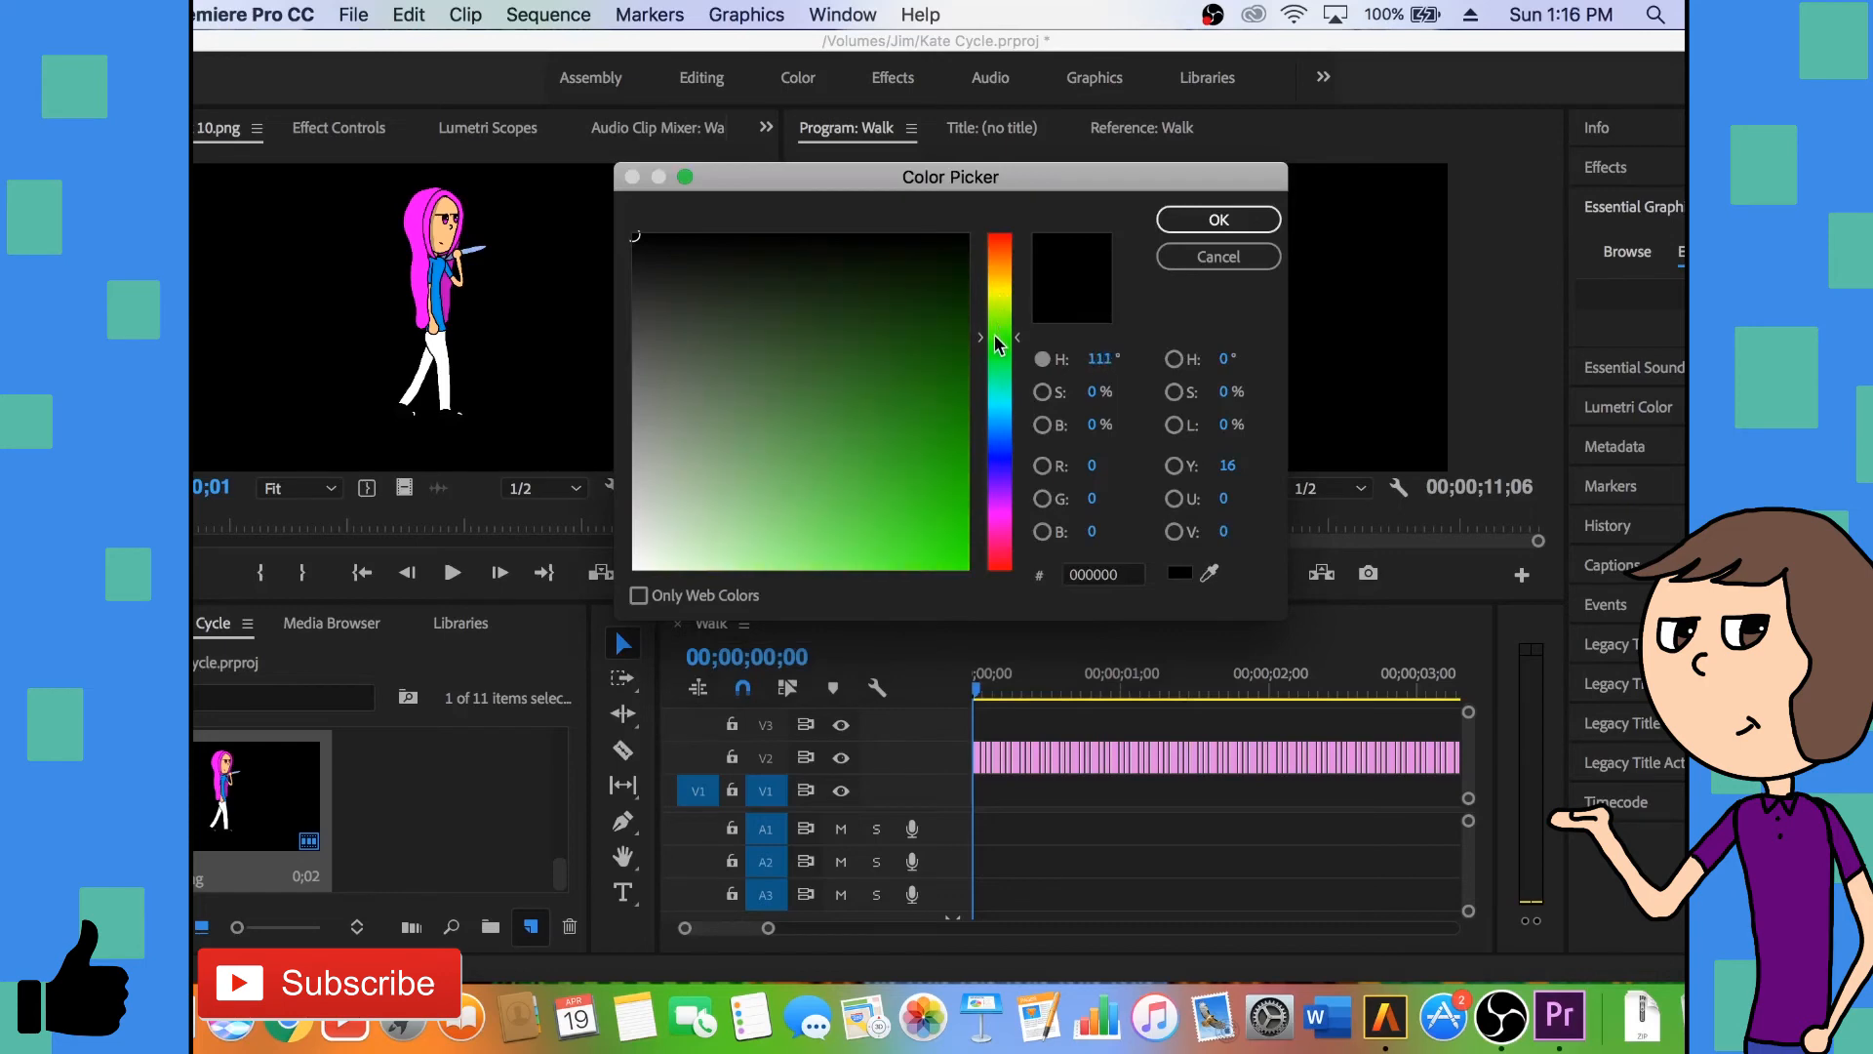
pyautogui.moveTo(891, 401); pyautogui.dragTo(987, 634)
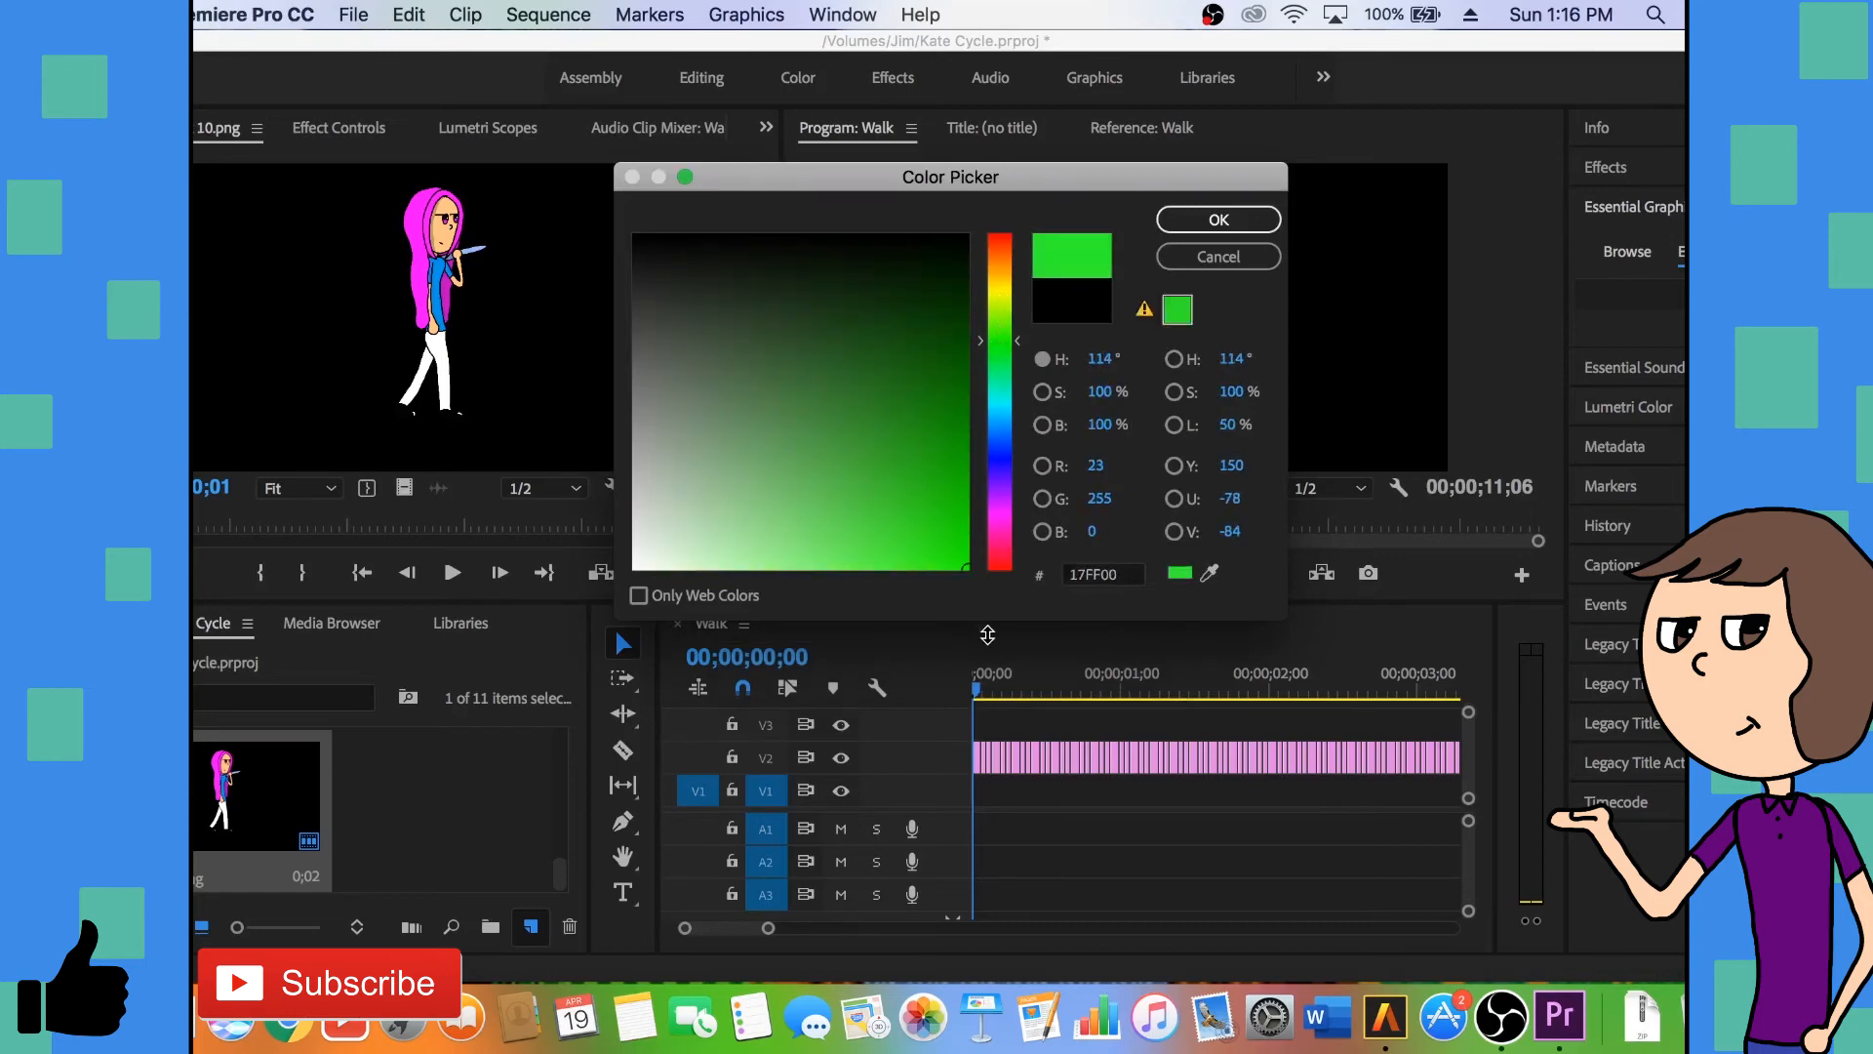
pyautogui.click(1210, 220)
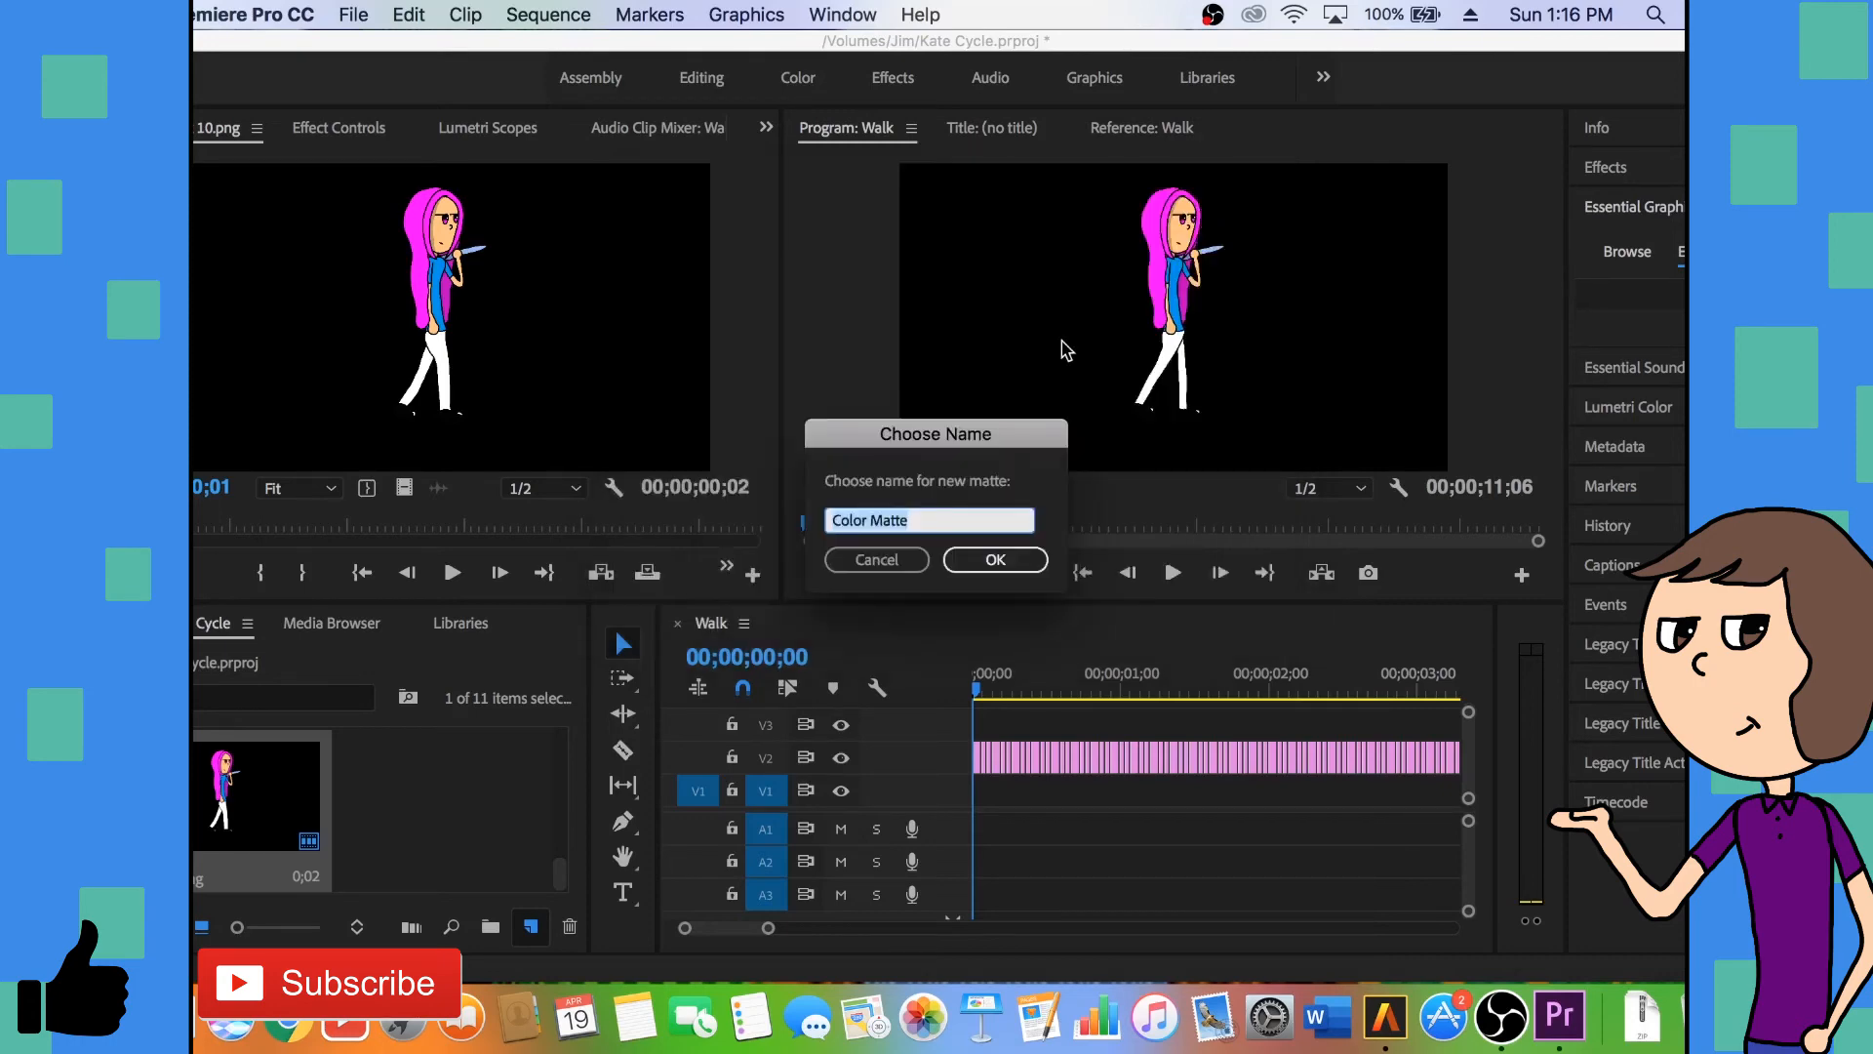
pyautogui.write('Green')
pyautogui.press('Return')
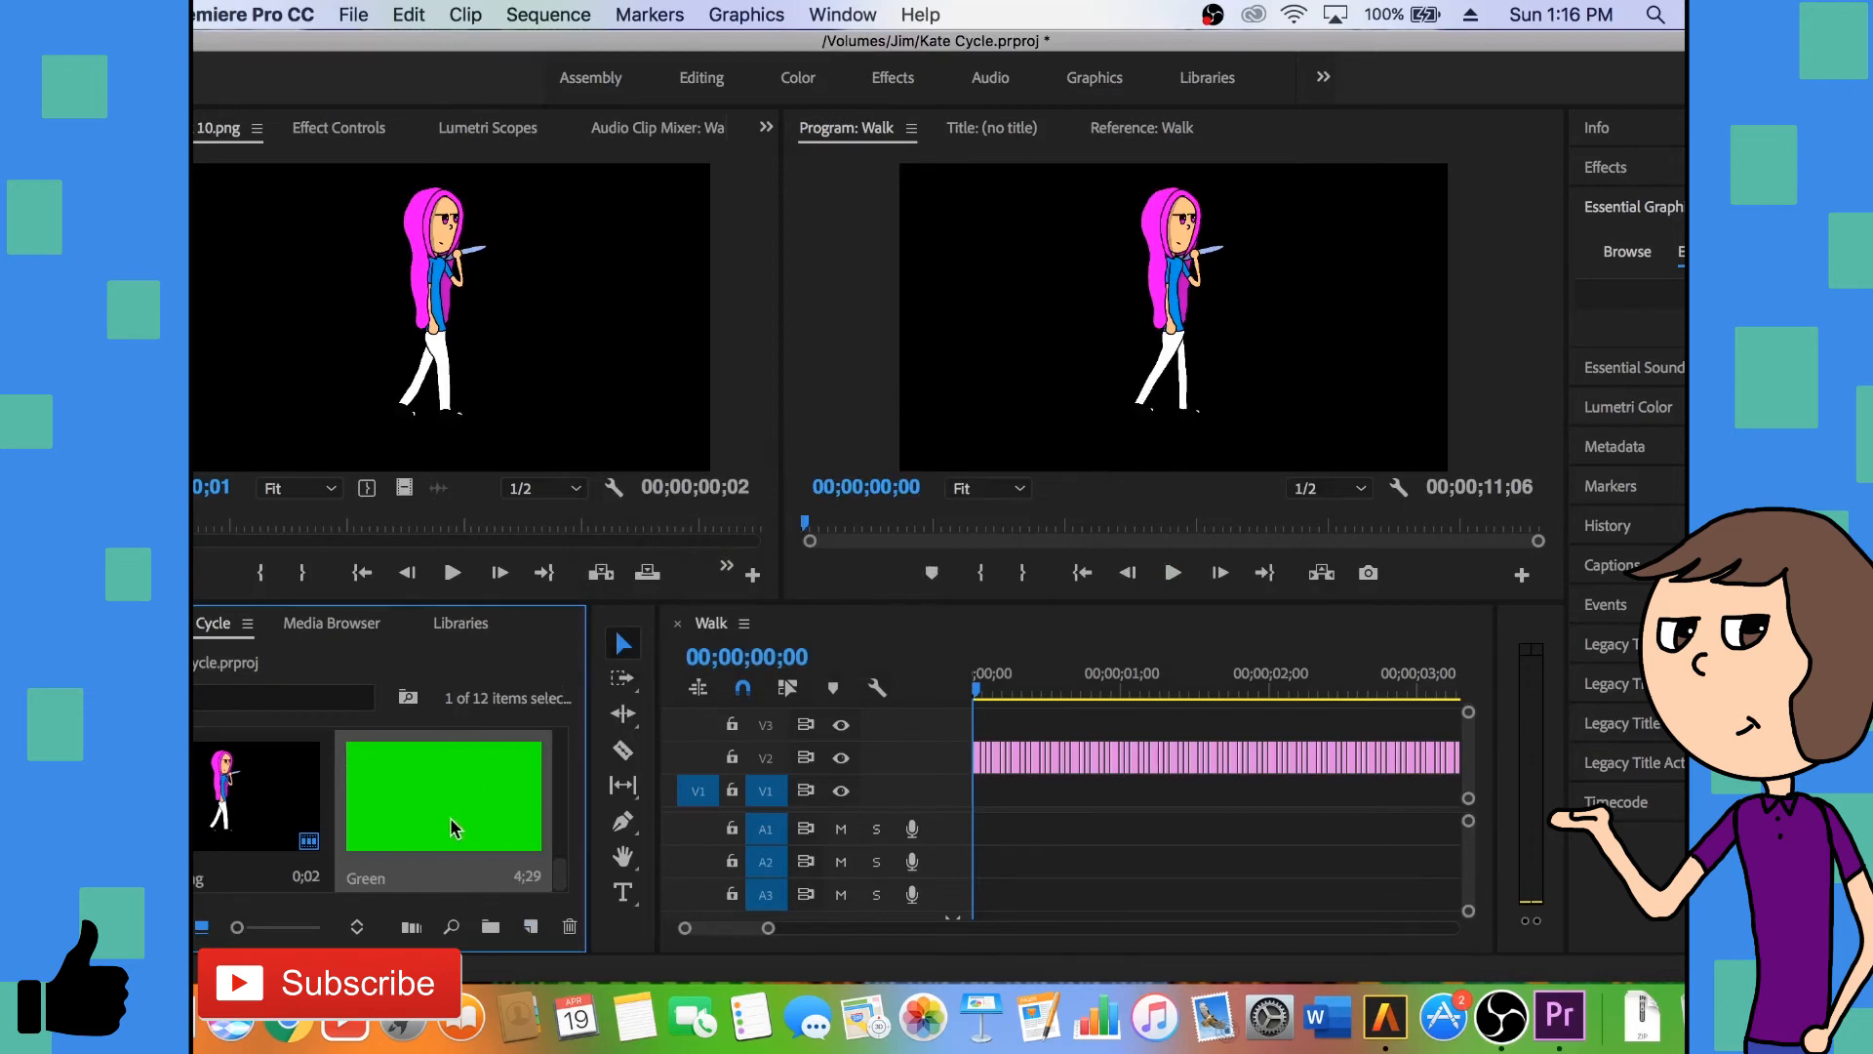
# - Place the Green matte on V1 at the start of the sequence and extend it to the end of the walk clips
pyautogui.moveTo(426, 841); pyautogui.dragTo(959, 803)
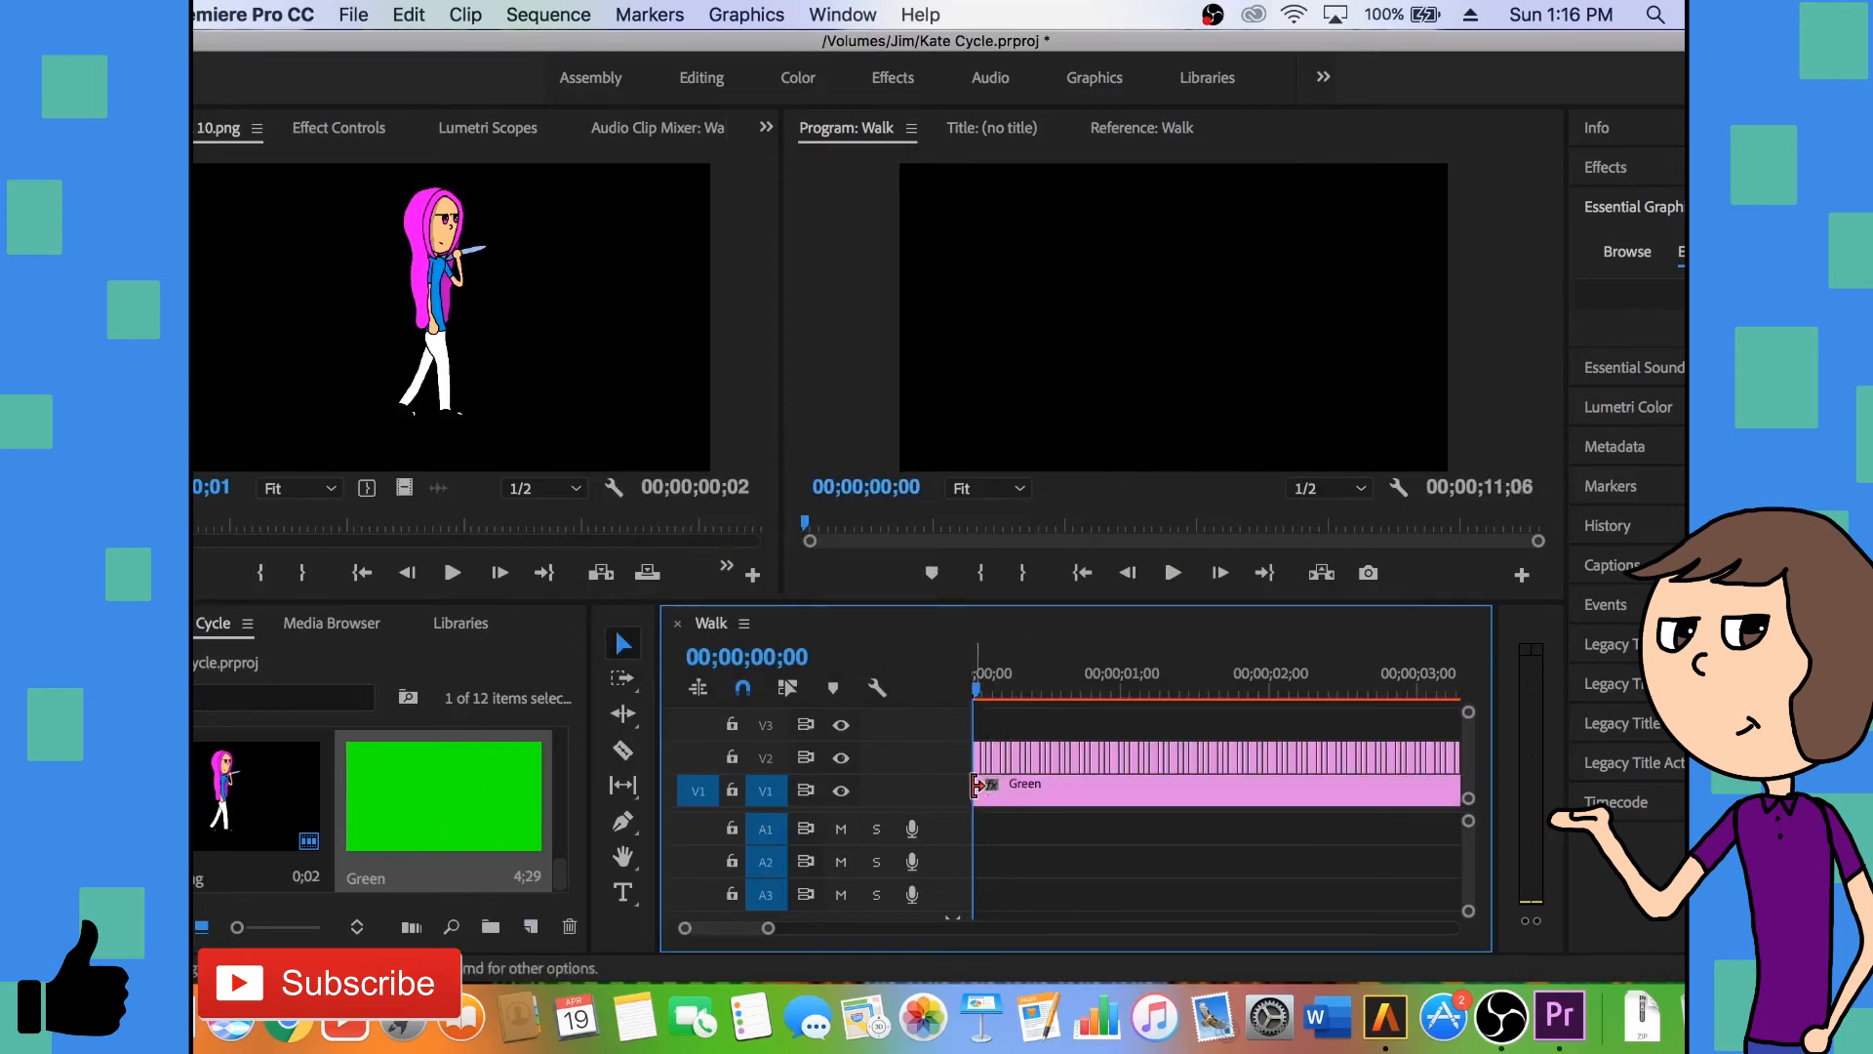
pyautogui.scroll(-5, 1435, 751)
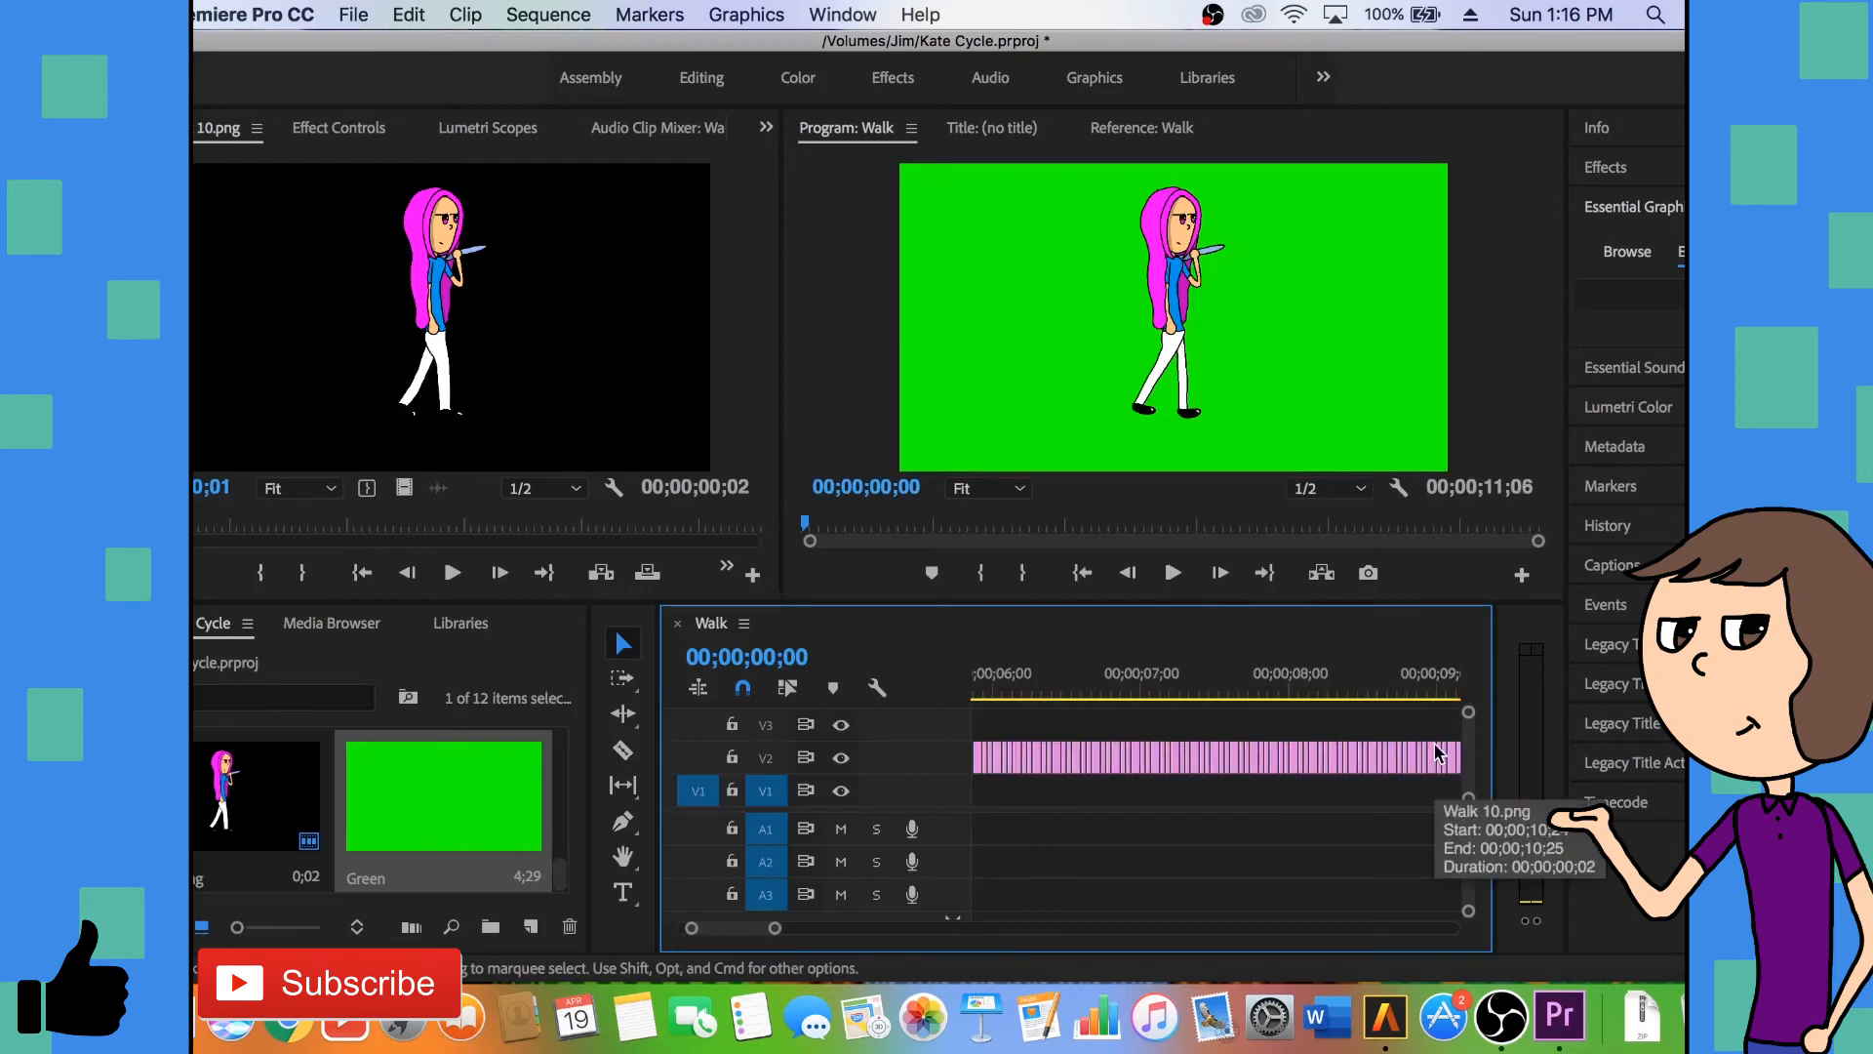
pyautogui.press('-')
pyautogui.press('-')
pyautogui.press('-')
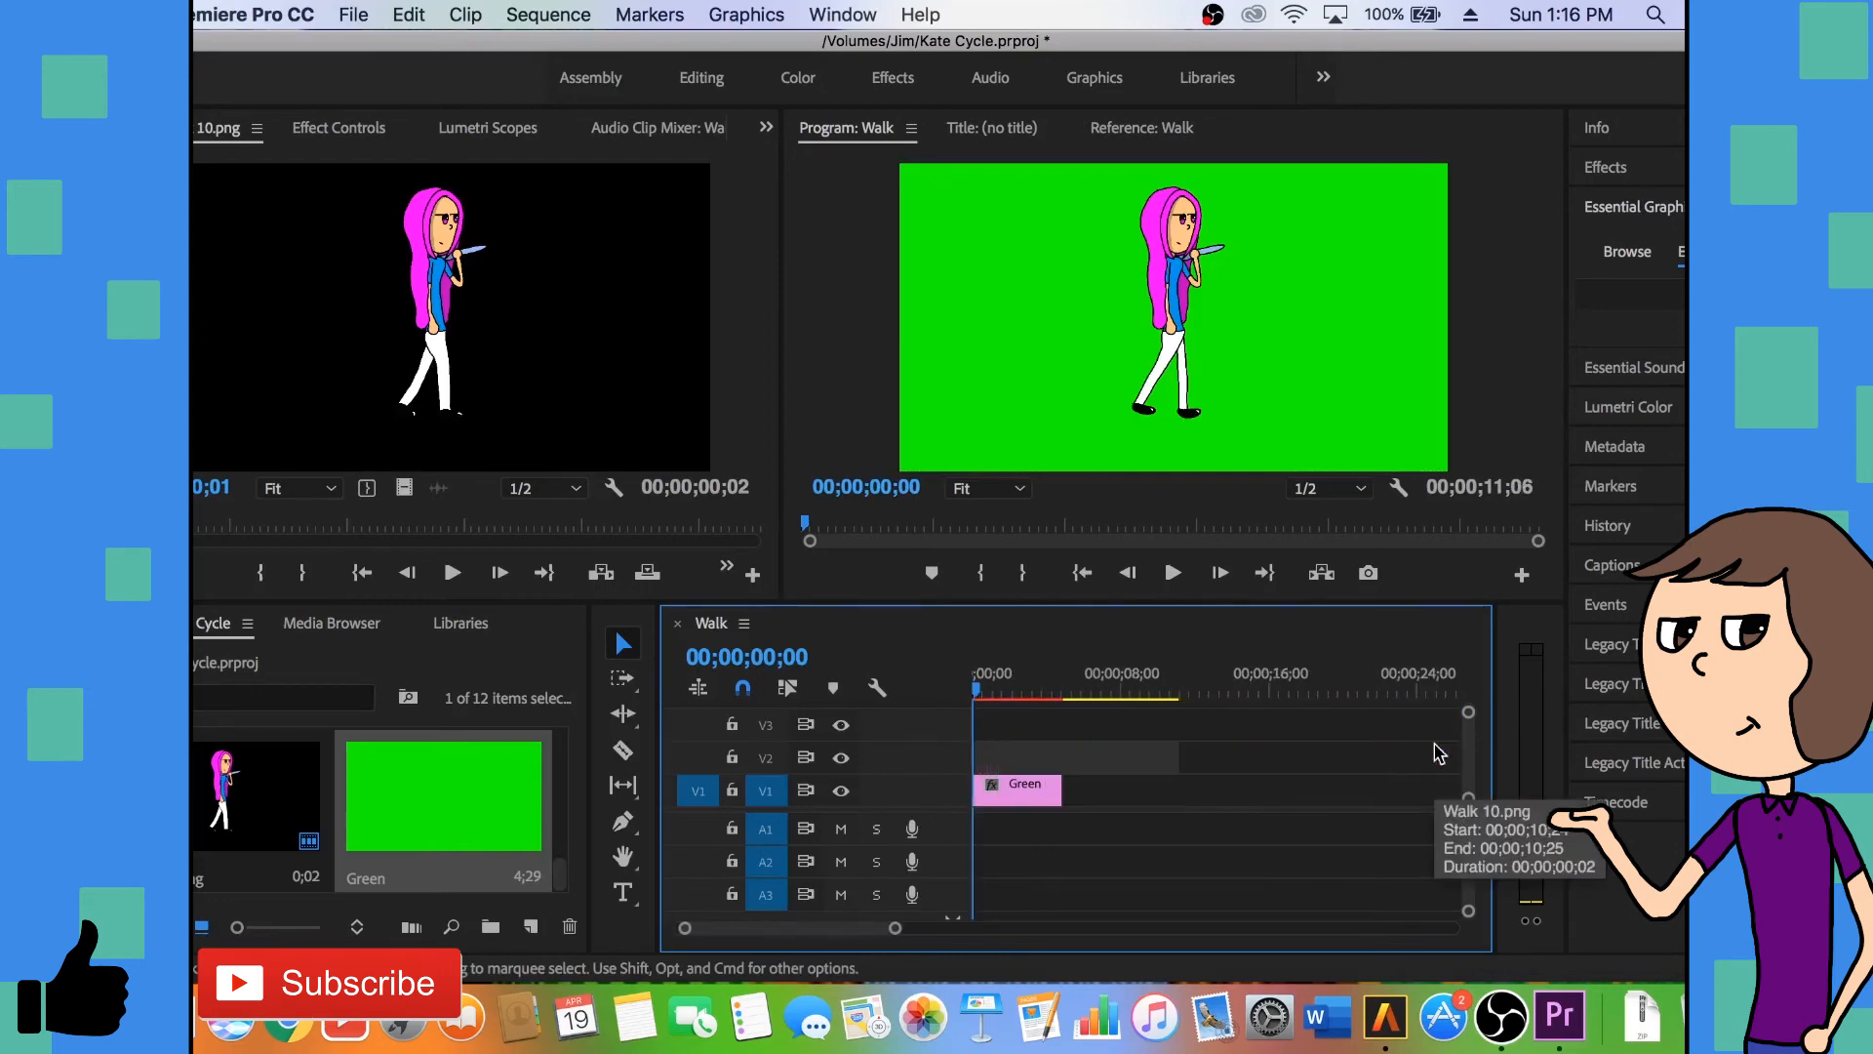
pyautogui.moveTo(1054, 795); pyautogui.dragTo(1175, 797)
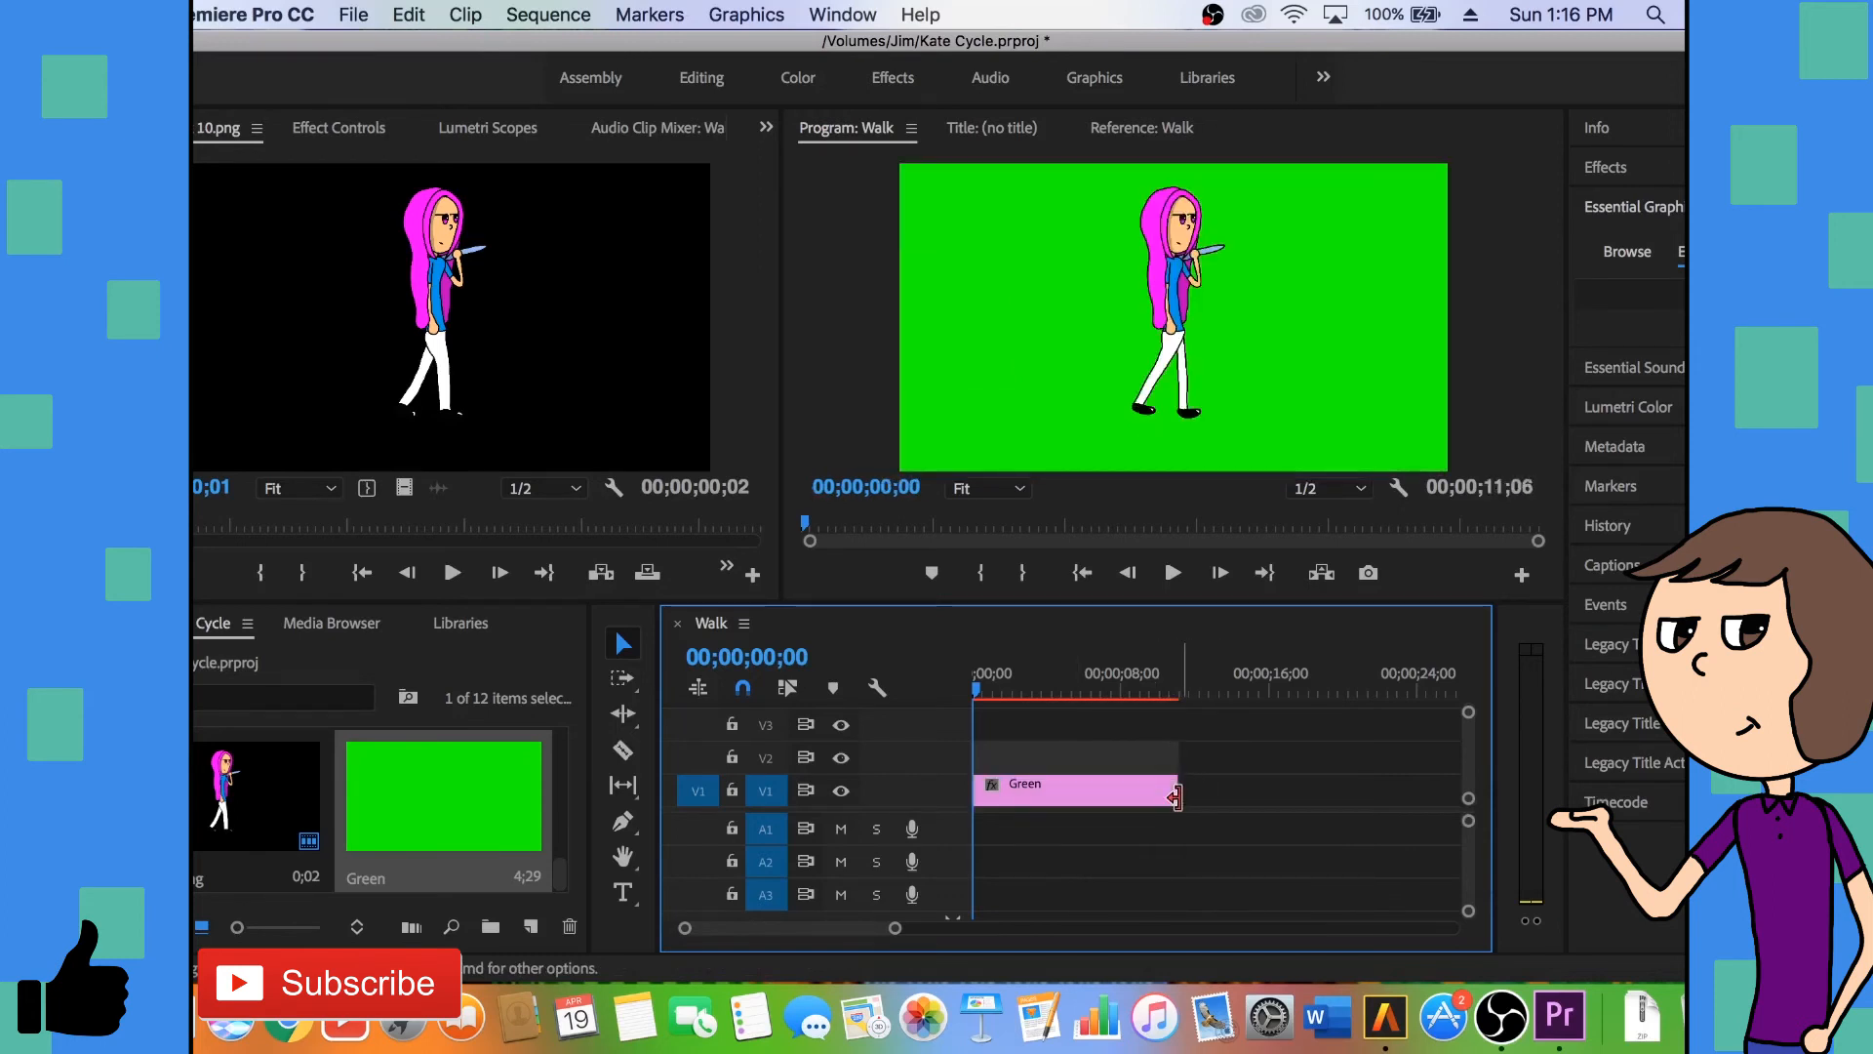
# - Examine whether the Green matte and the walk clips end together, and play the sequence from the start
pyautogui.press('=')
pyautogui.press('=')
pyautogui.press('=')
pyautogui.hscroll(8, 1181, 807)
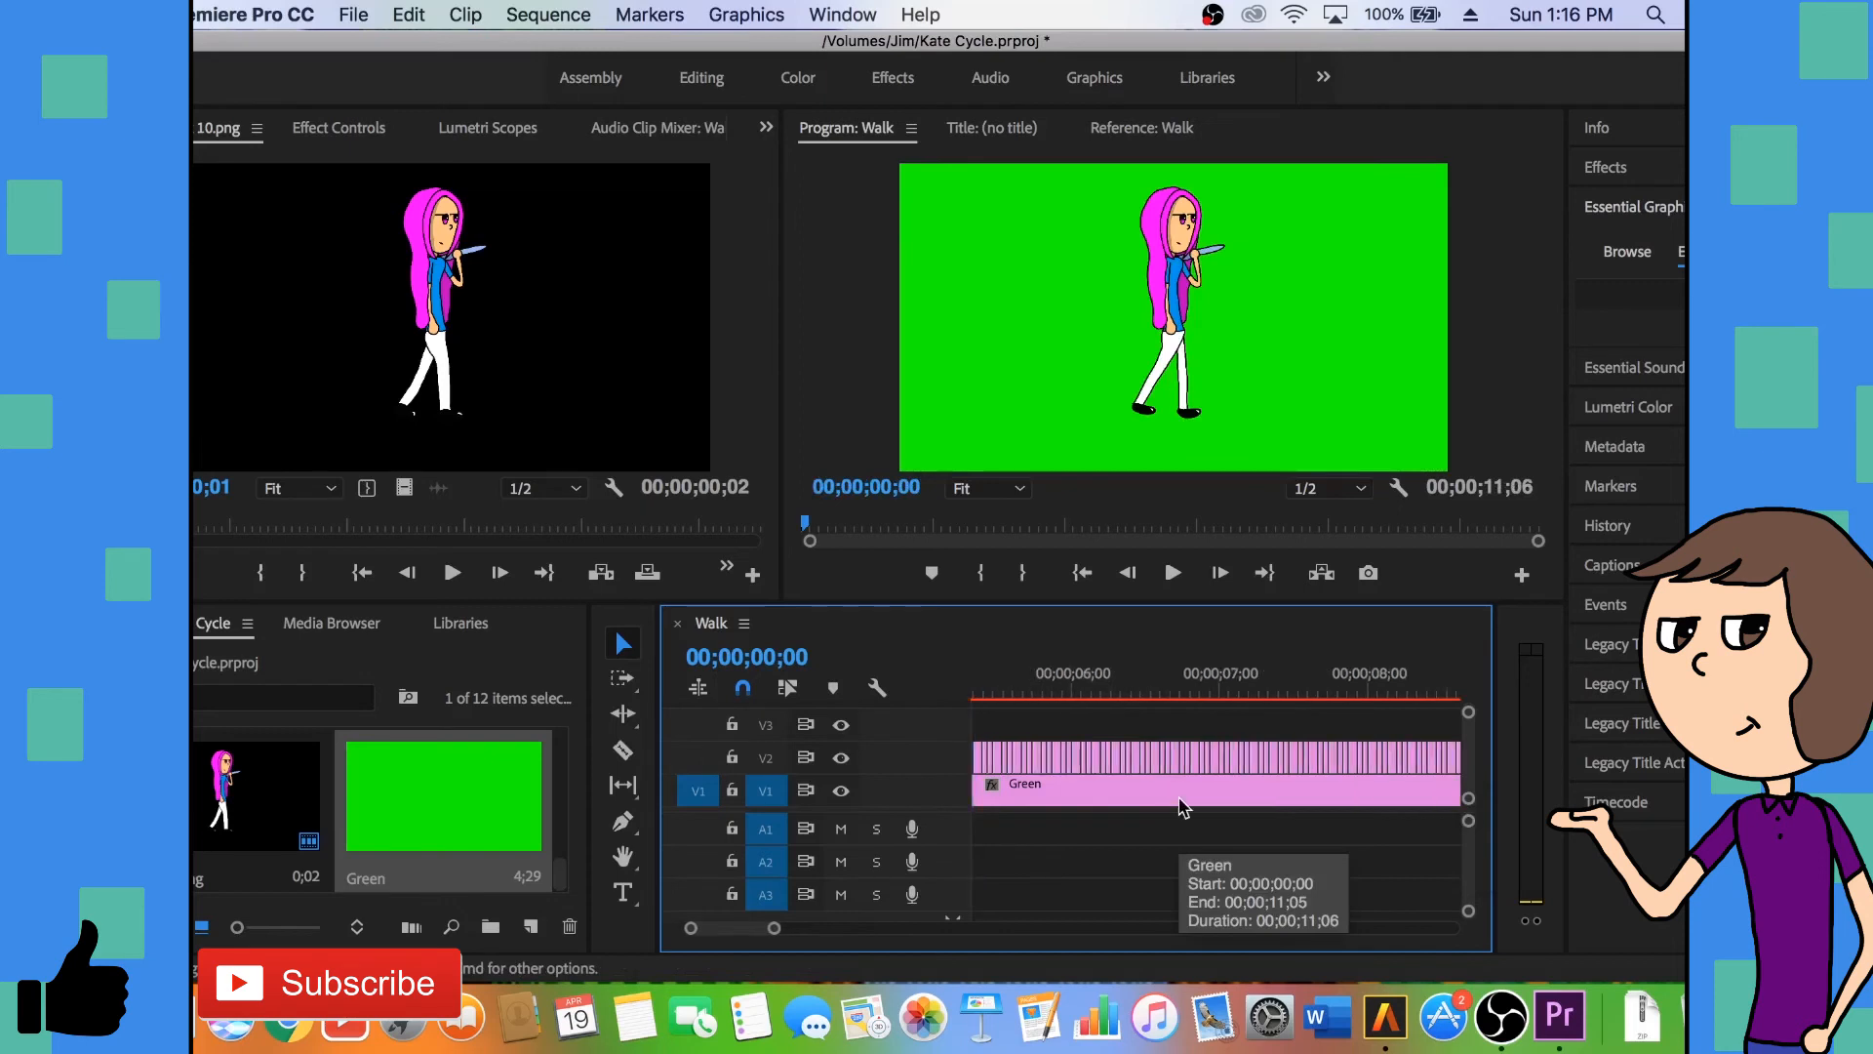
pyautogui.hscroll(10, 1181, 807)
pyautogui.scroll(10, 1184, 806)
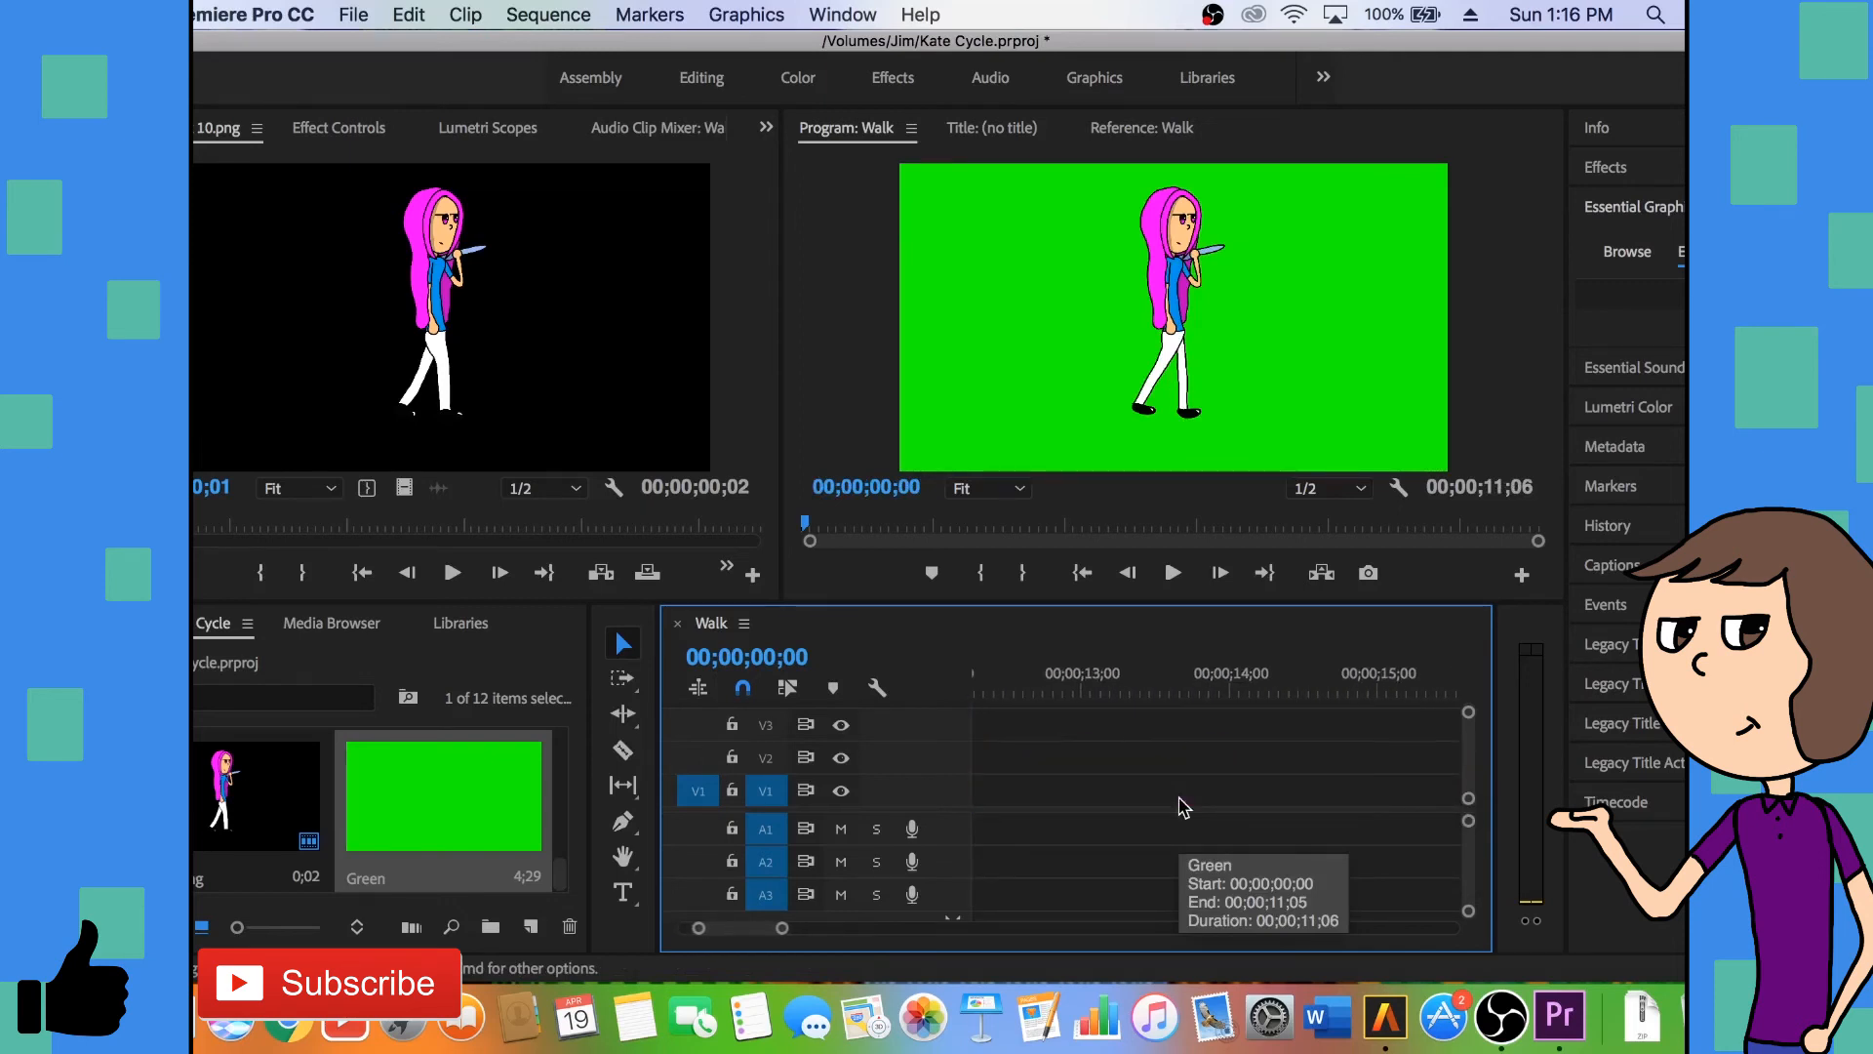
pyautogui.scroll(-10, 1183, 806)
pyautogui.scroll(6, 1184, 805)
pyautogui.scroll(-2, 1183, 806)
pyautogui.scroll(-1, 1183, 805)
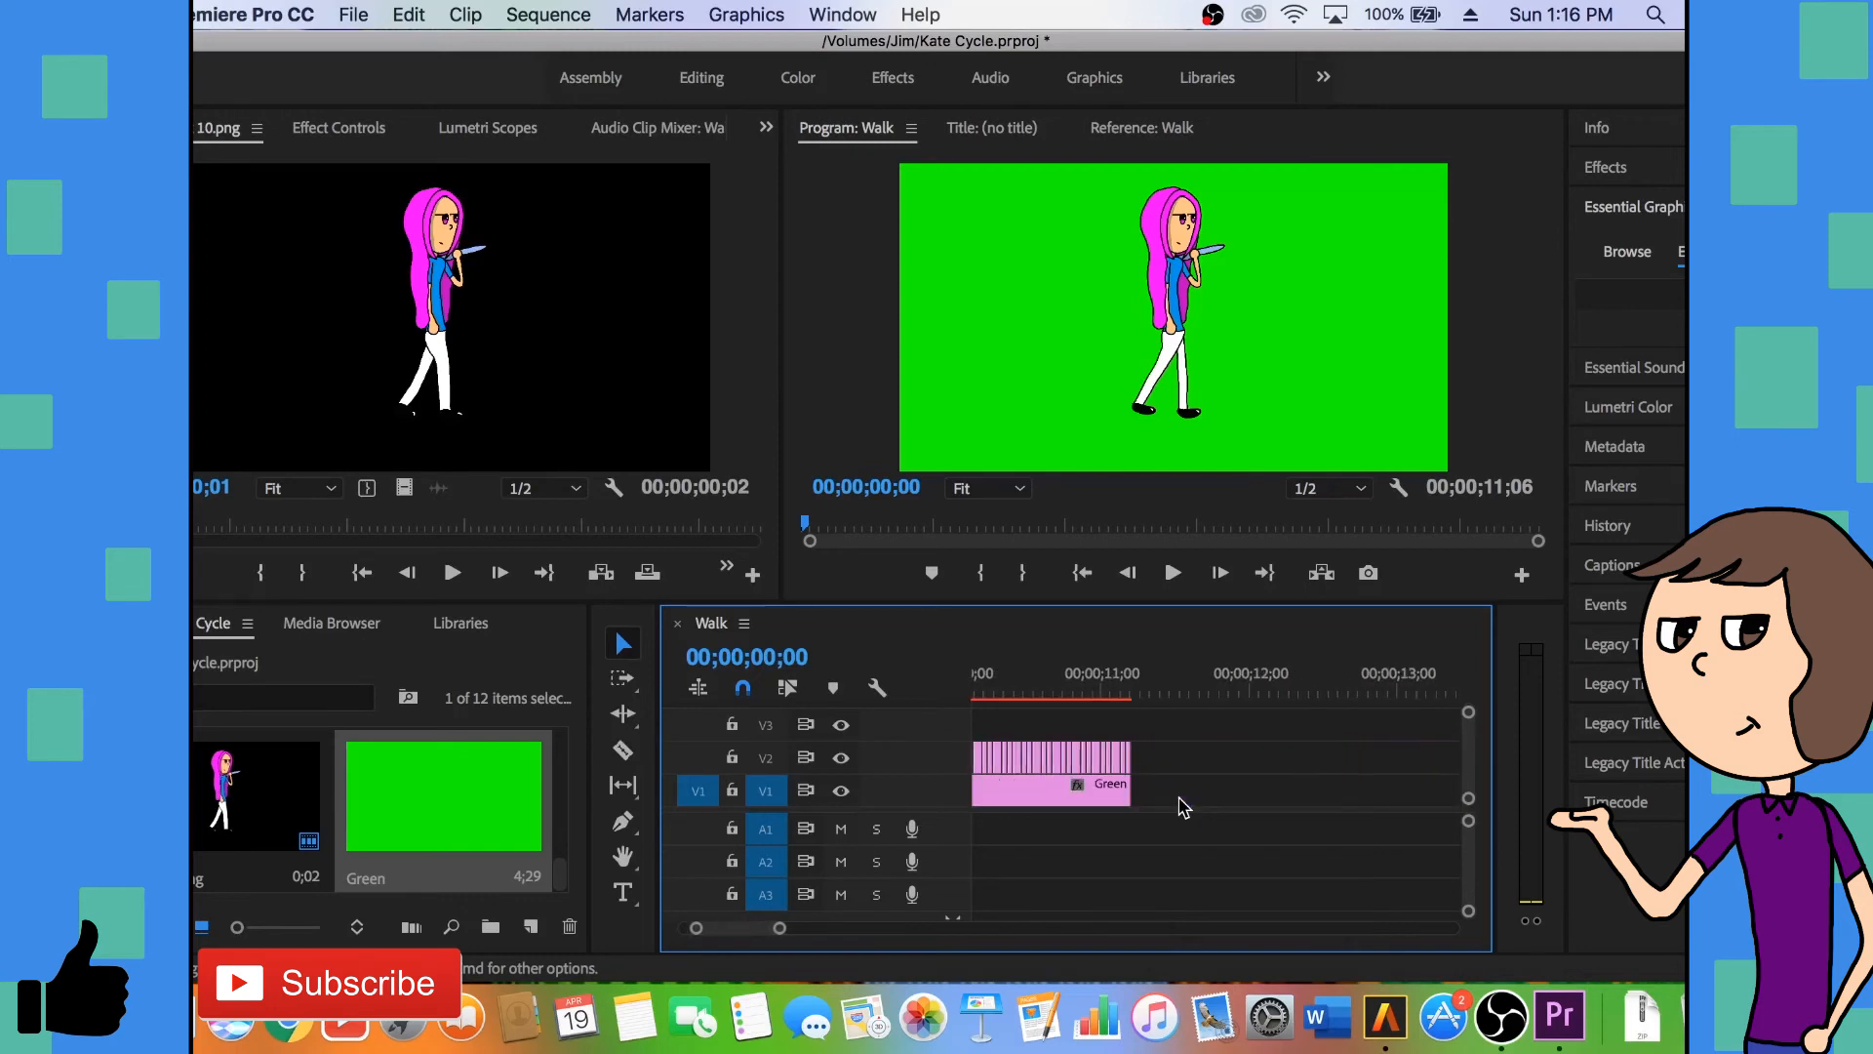
pyautogui.scroll(10, 1183, 806)
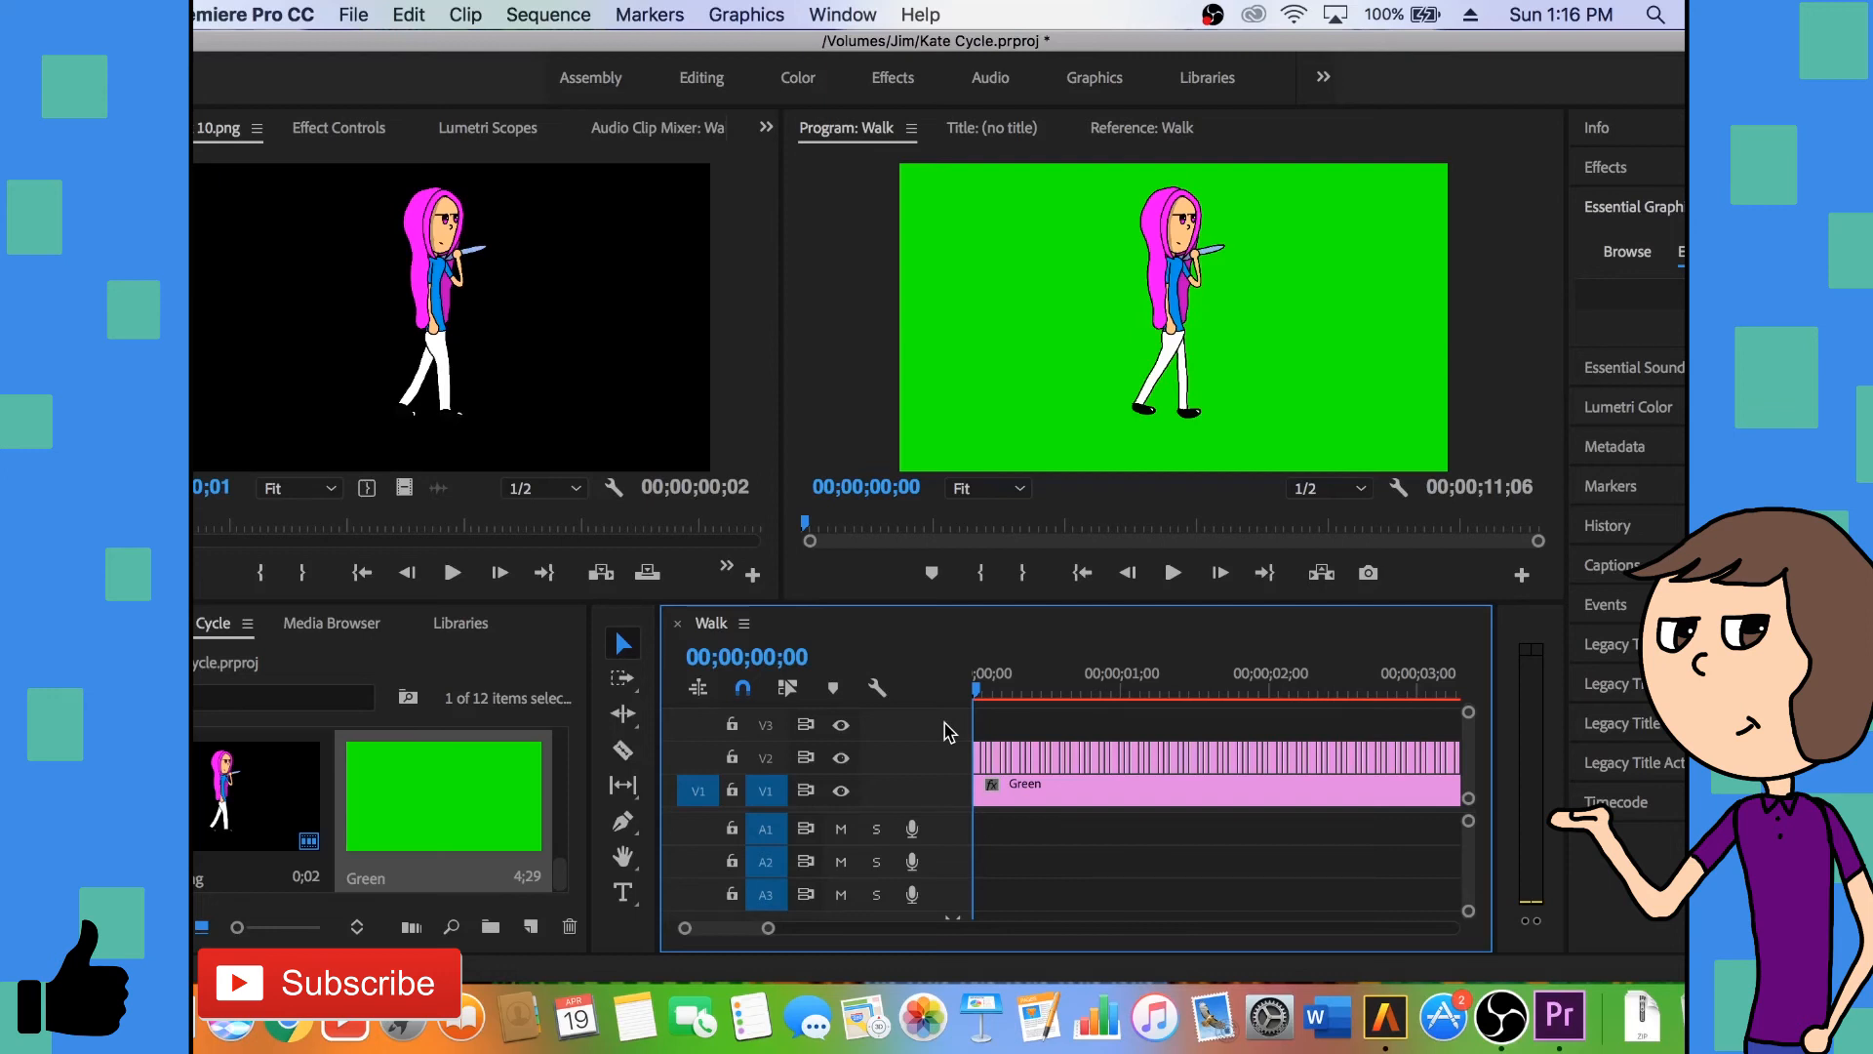
pyautogui.press('space')
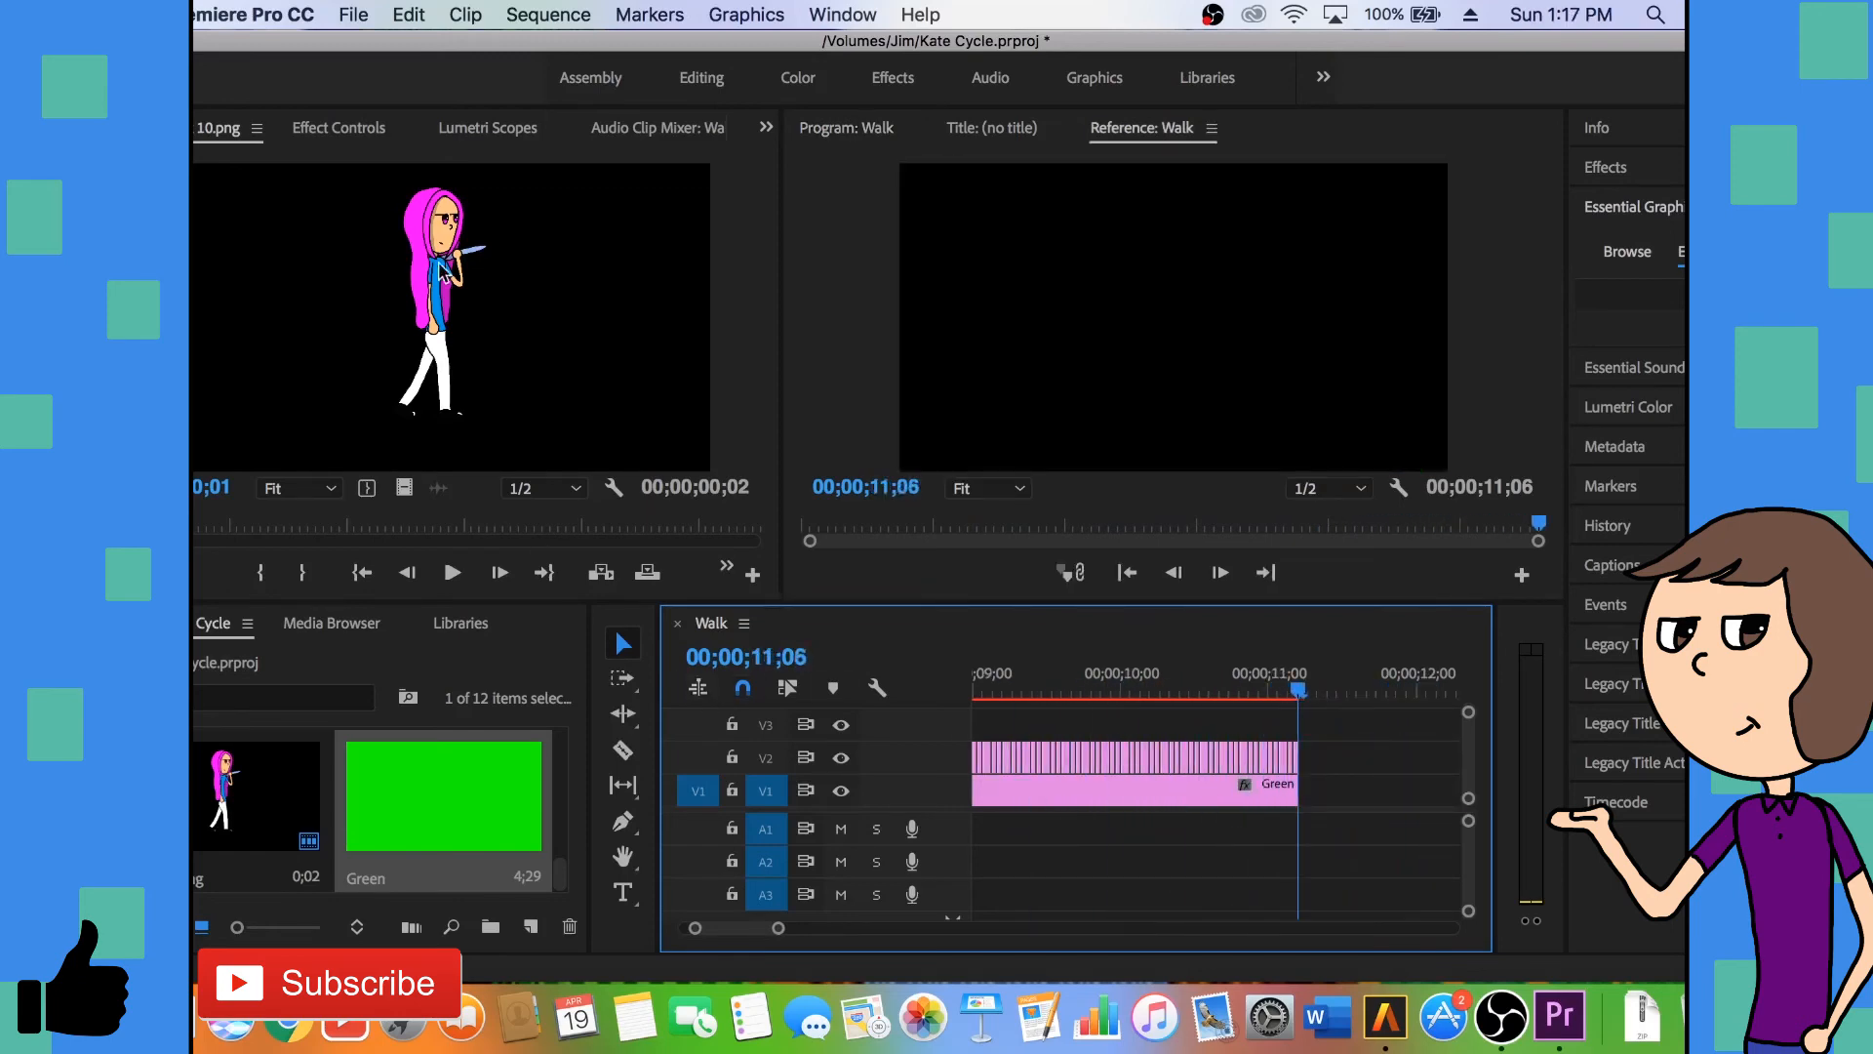
# - Open the media export settings for the Walk sequence and choose the YouTube 1080p HD preset
pyautogui.click(356, 14)
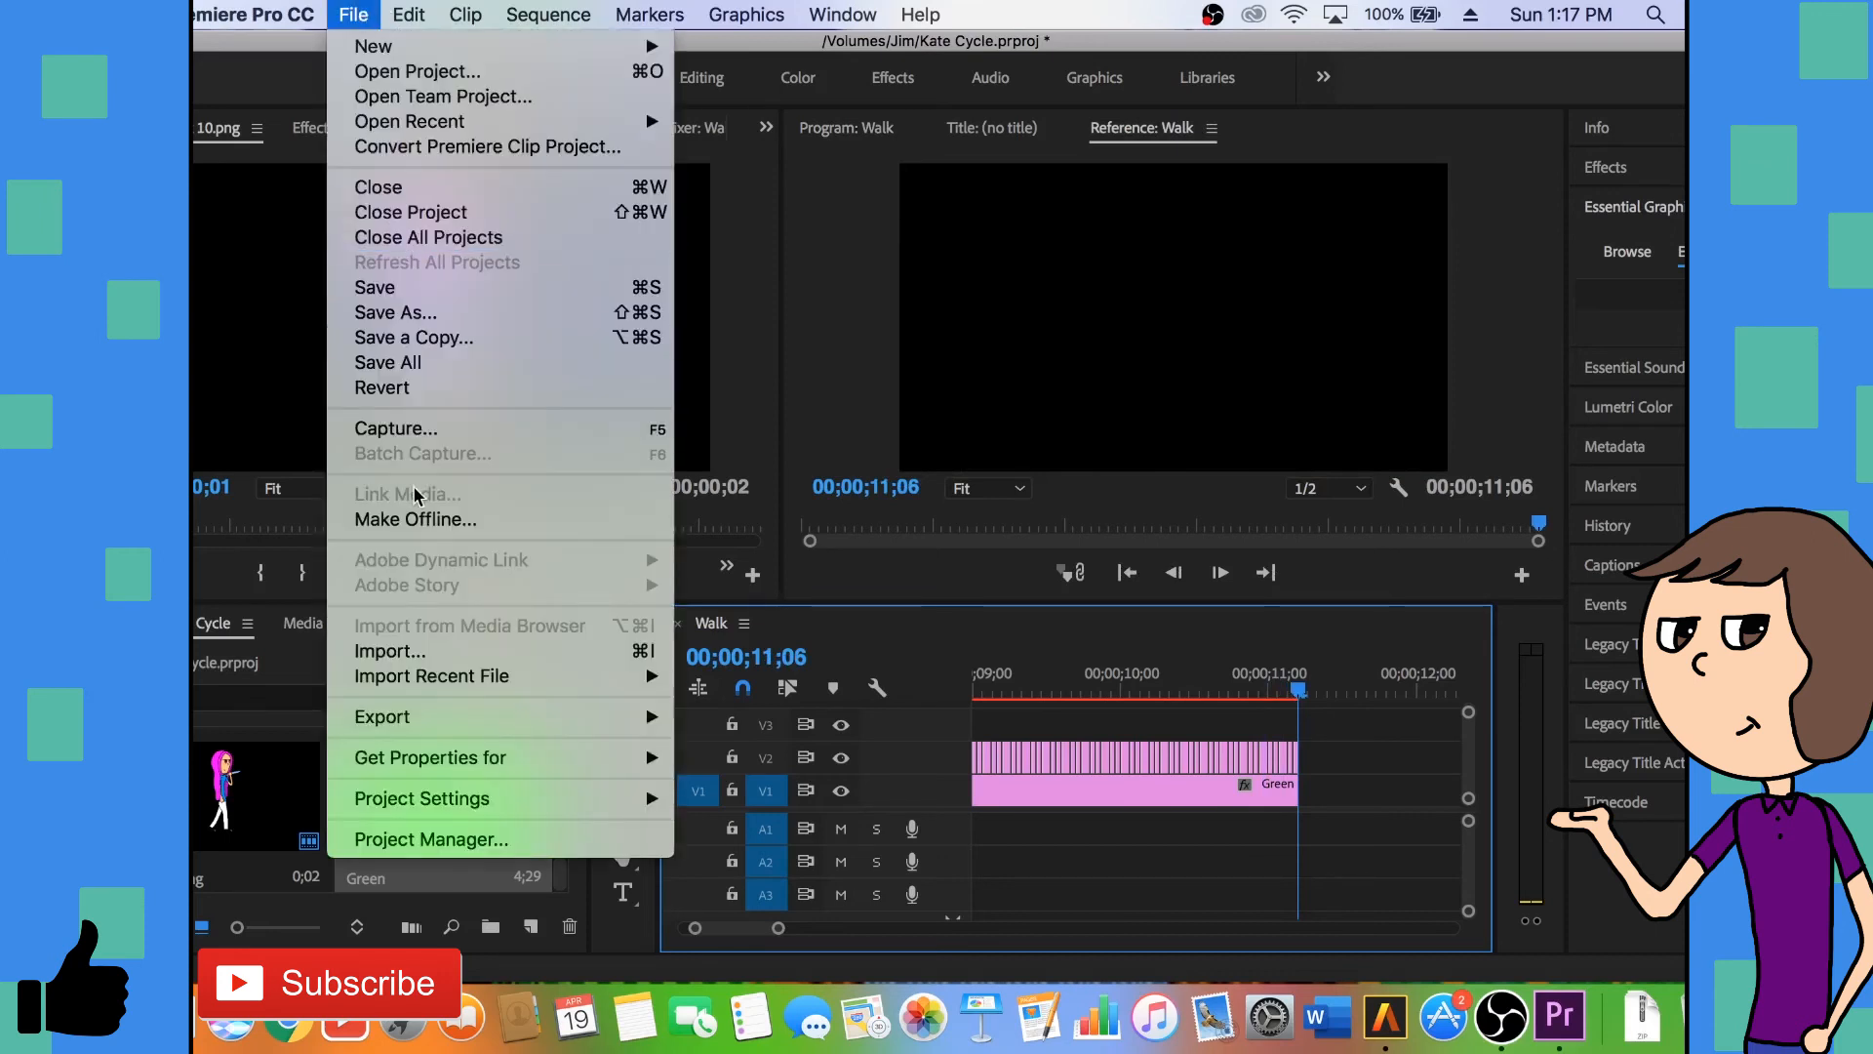
pyautogui.moveTo(635, 706)
pyautogui.click(734, 682)
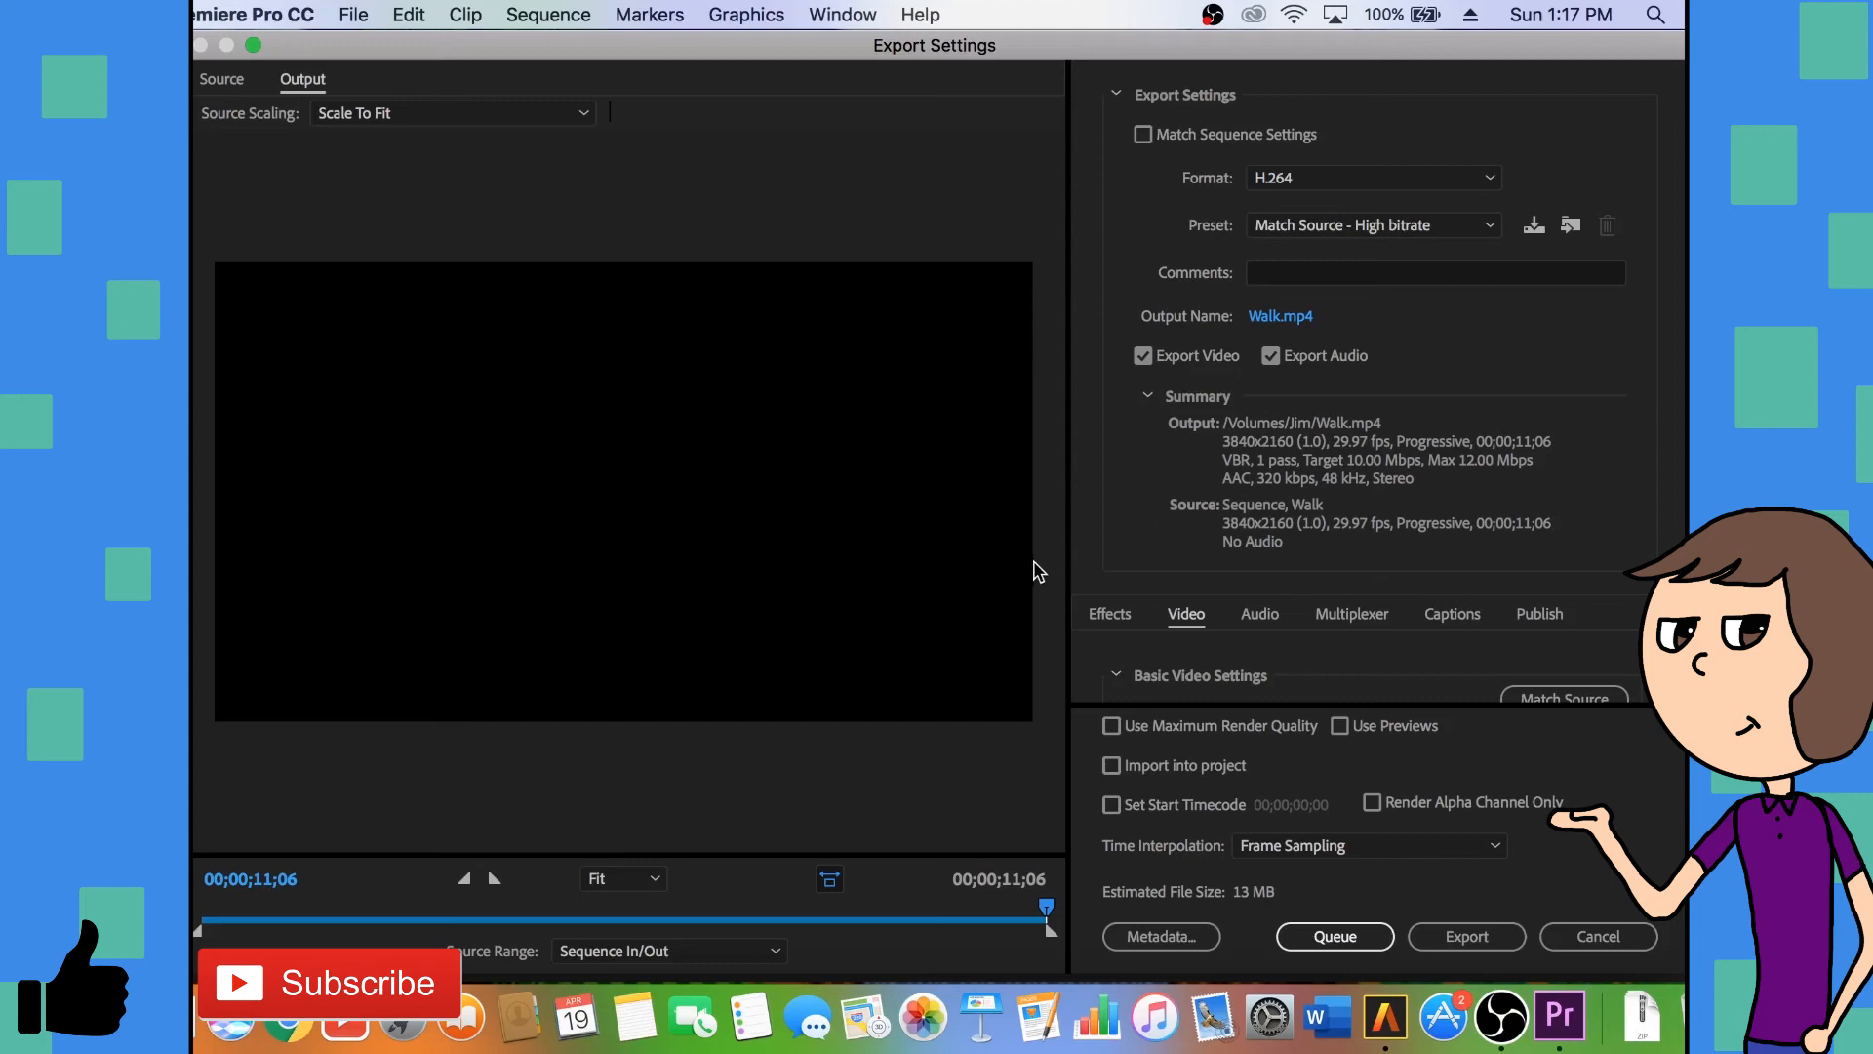
pyautogui.click(1371, 226)
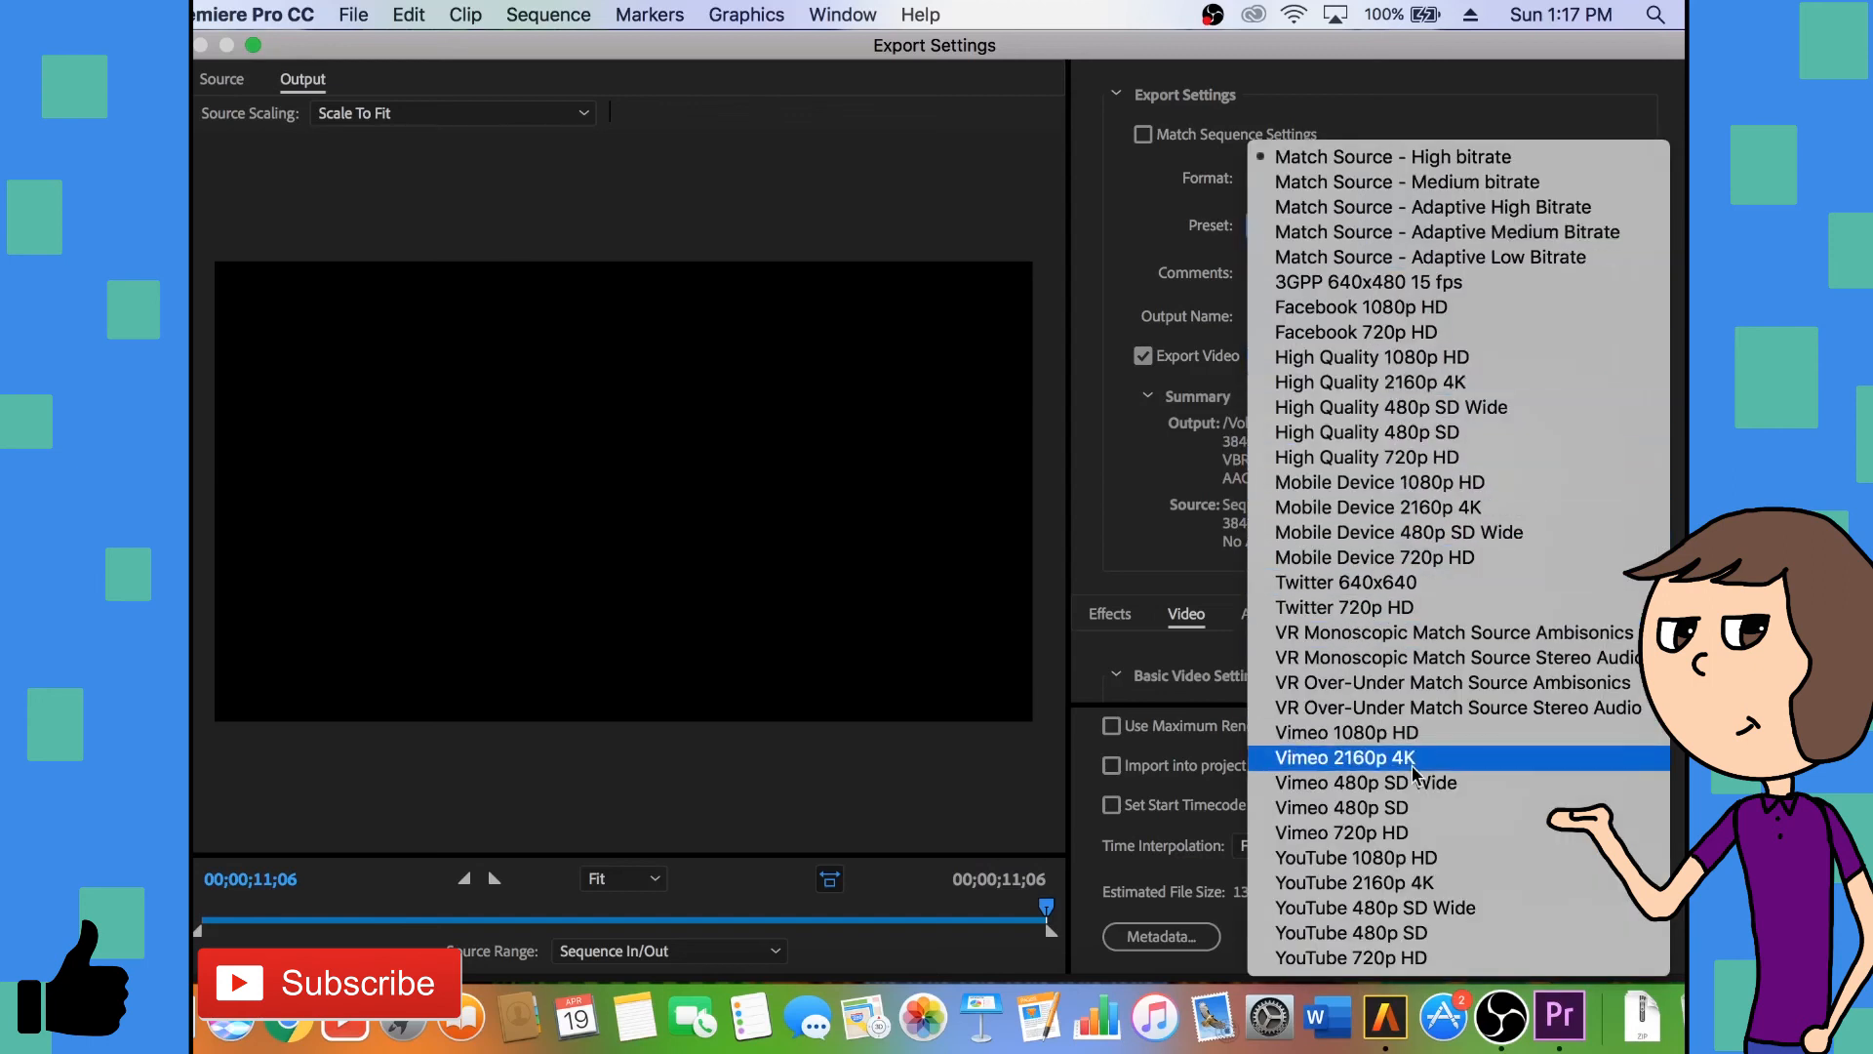
pyautogui.click(1389, 860)
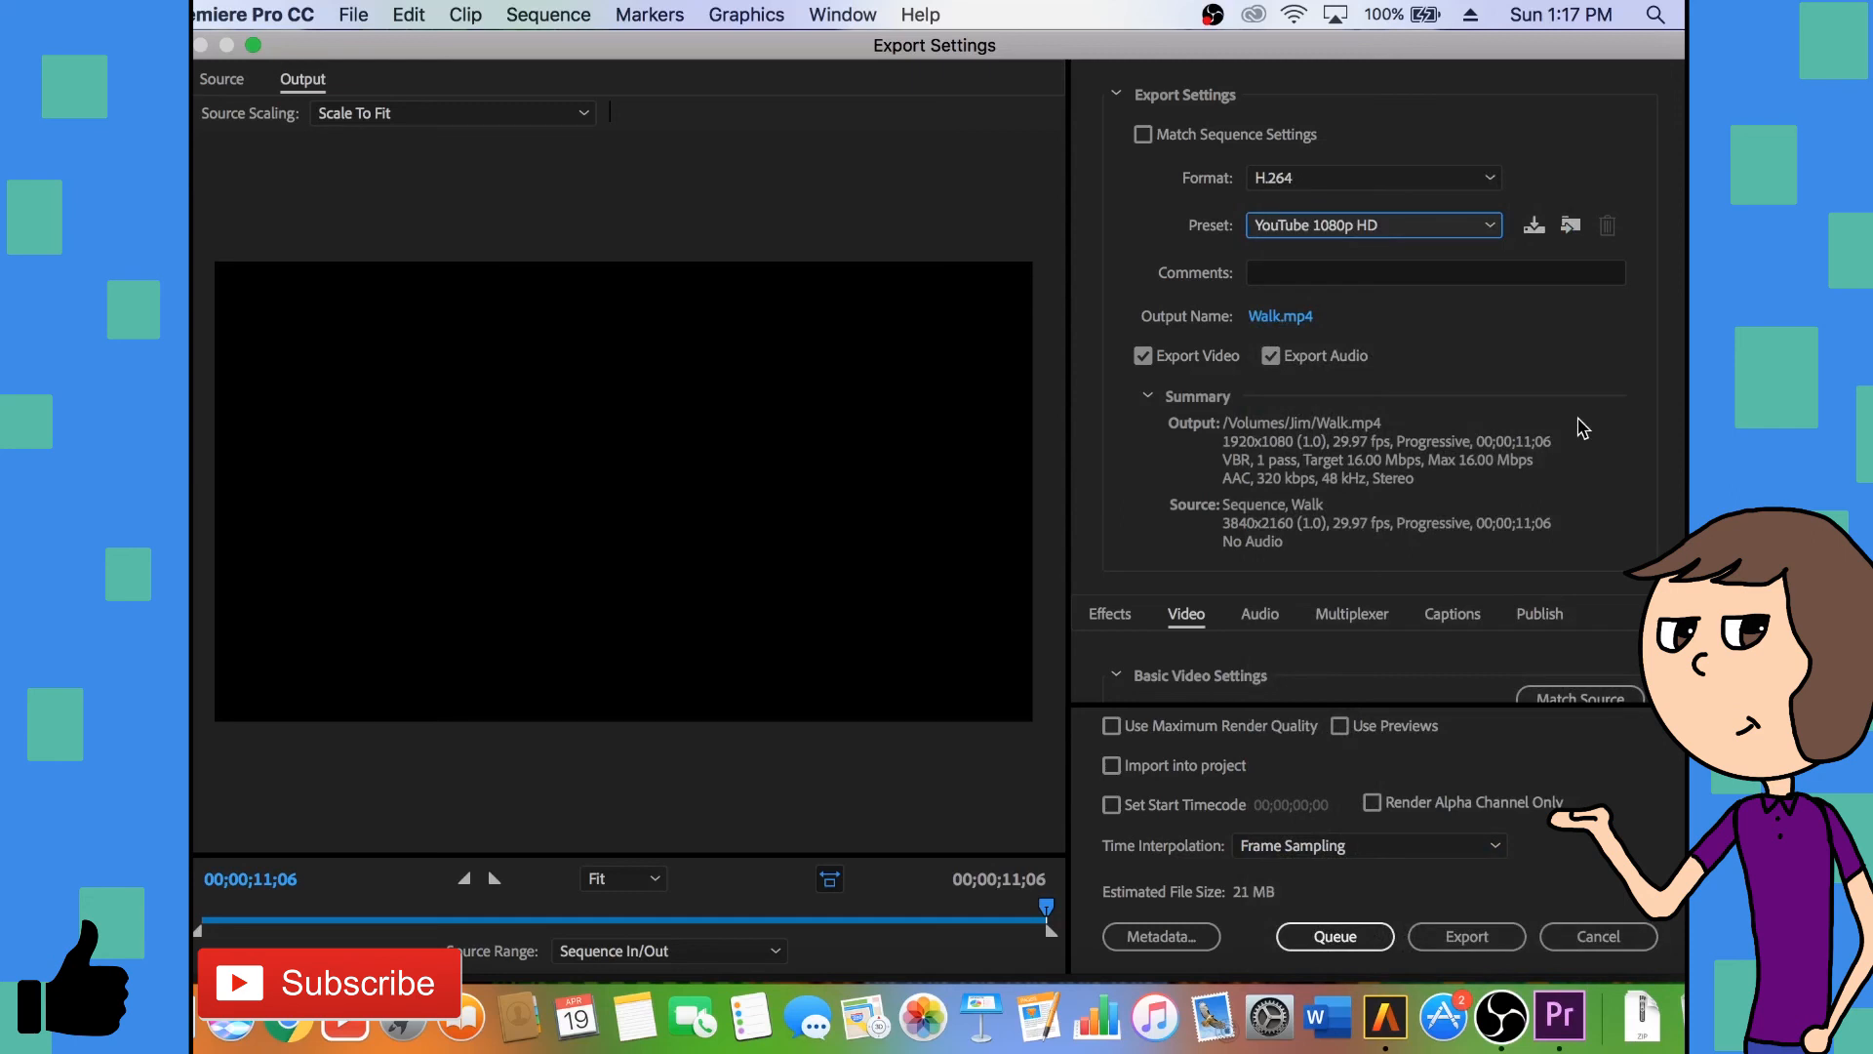
# - Set the export's output file name to Kate Walk Cycle and save it on the Jim volume as an mp4
pyautogui.click(1282, 321)
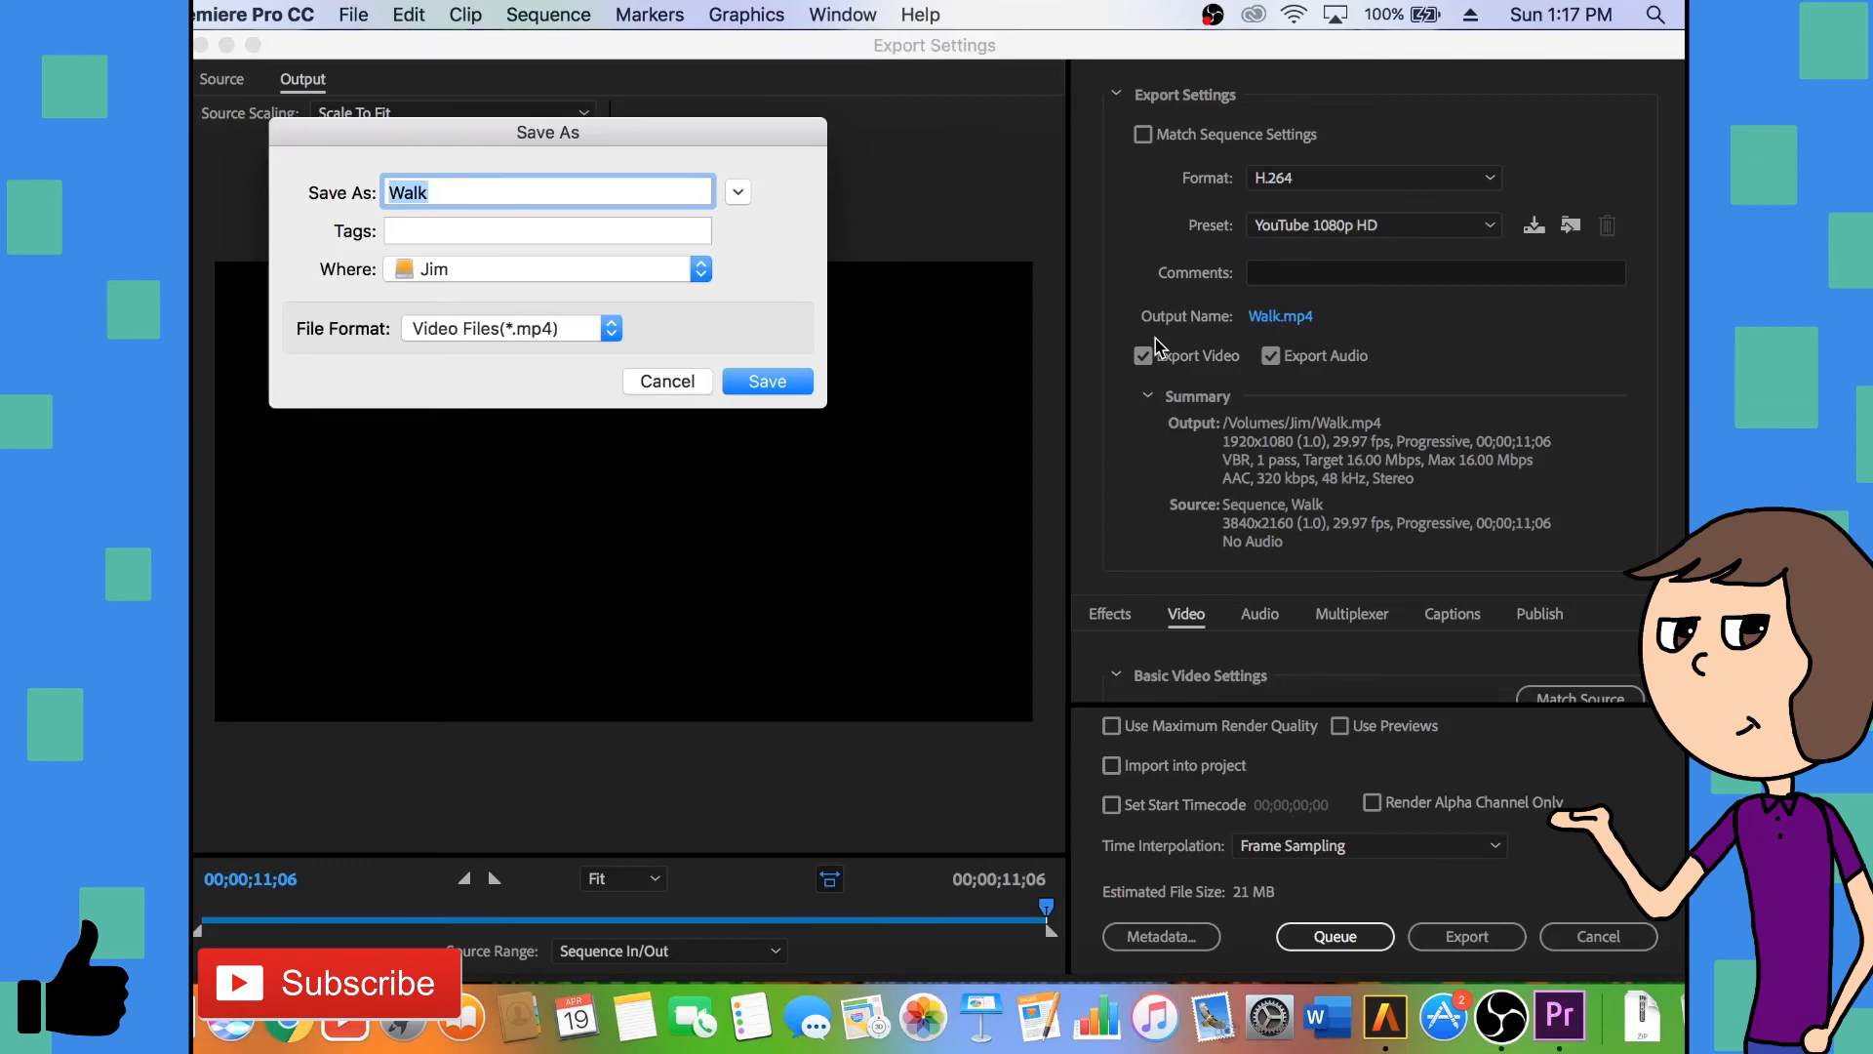
pyautogui.write('Kate Walk C')
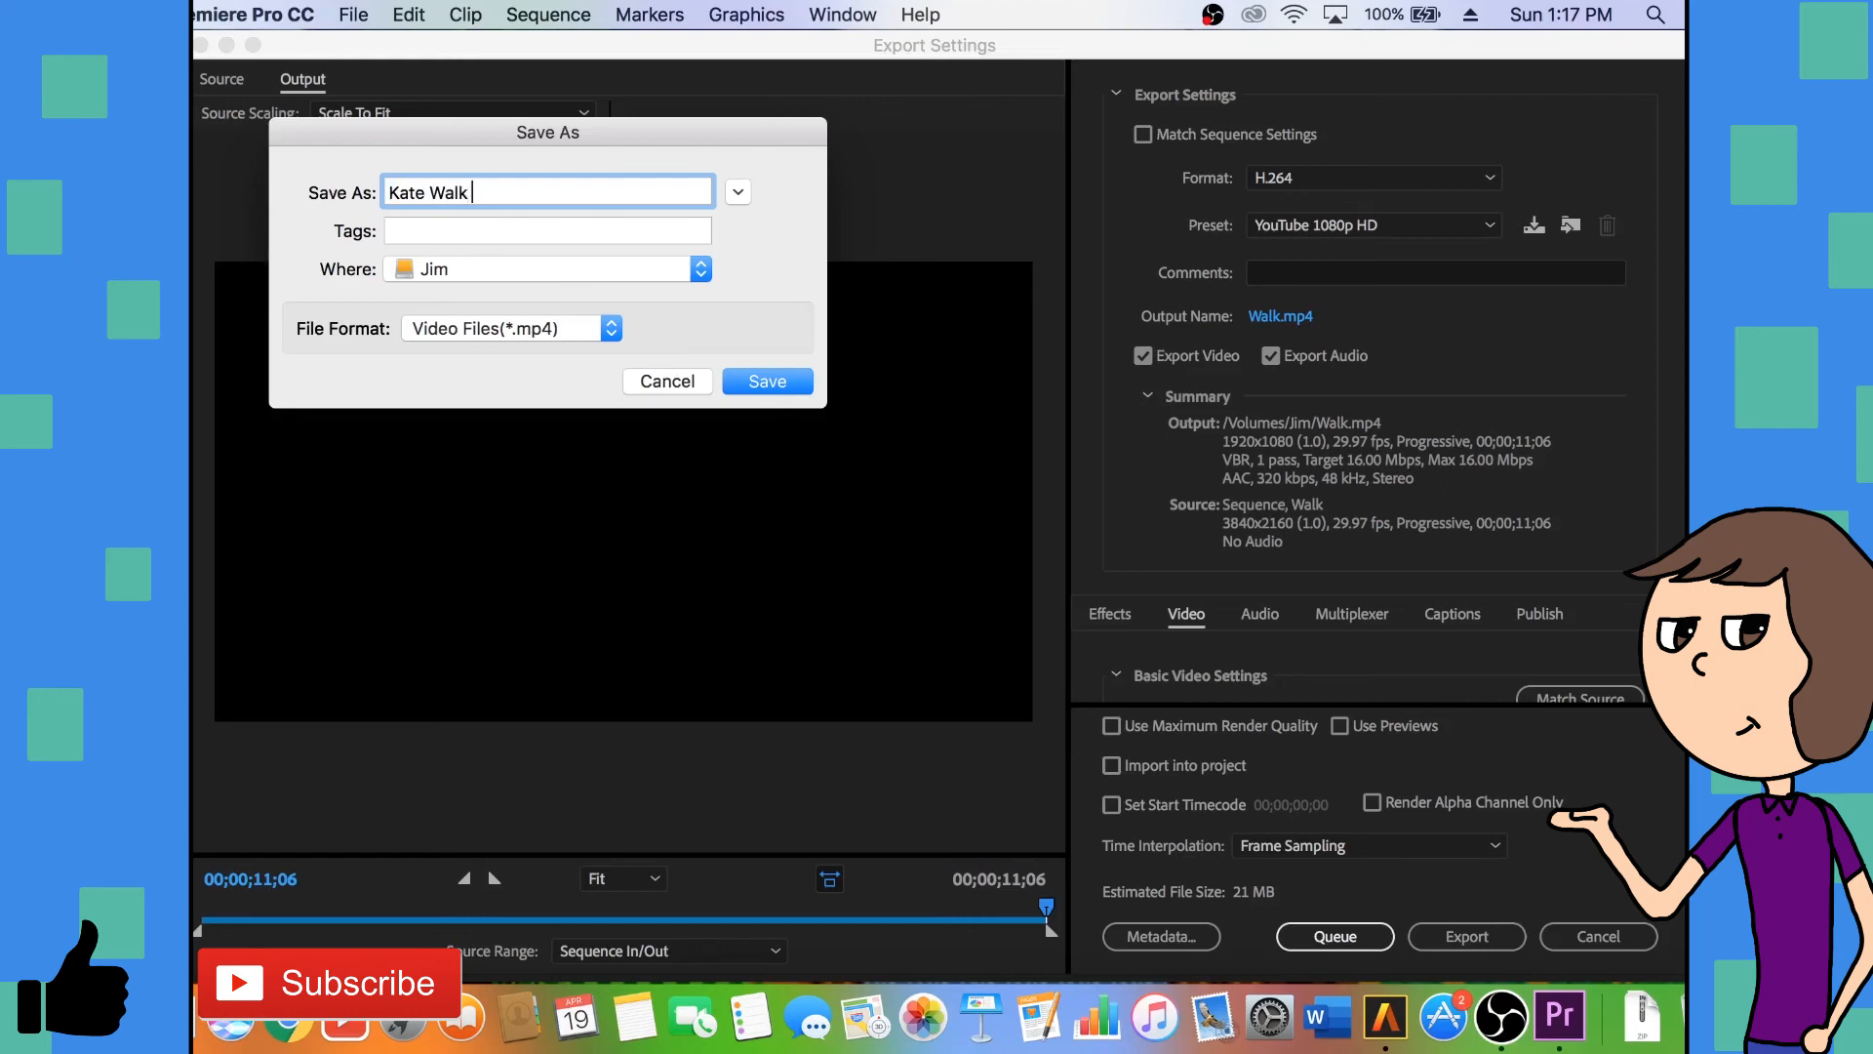
pyautogui.write('ycle')
pyautogui.click(781, 381)
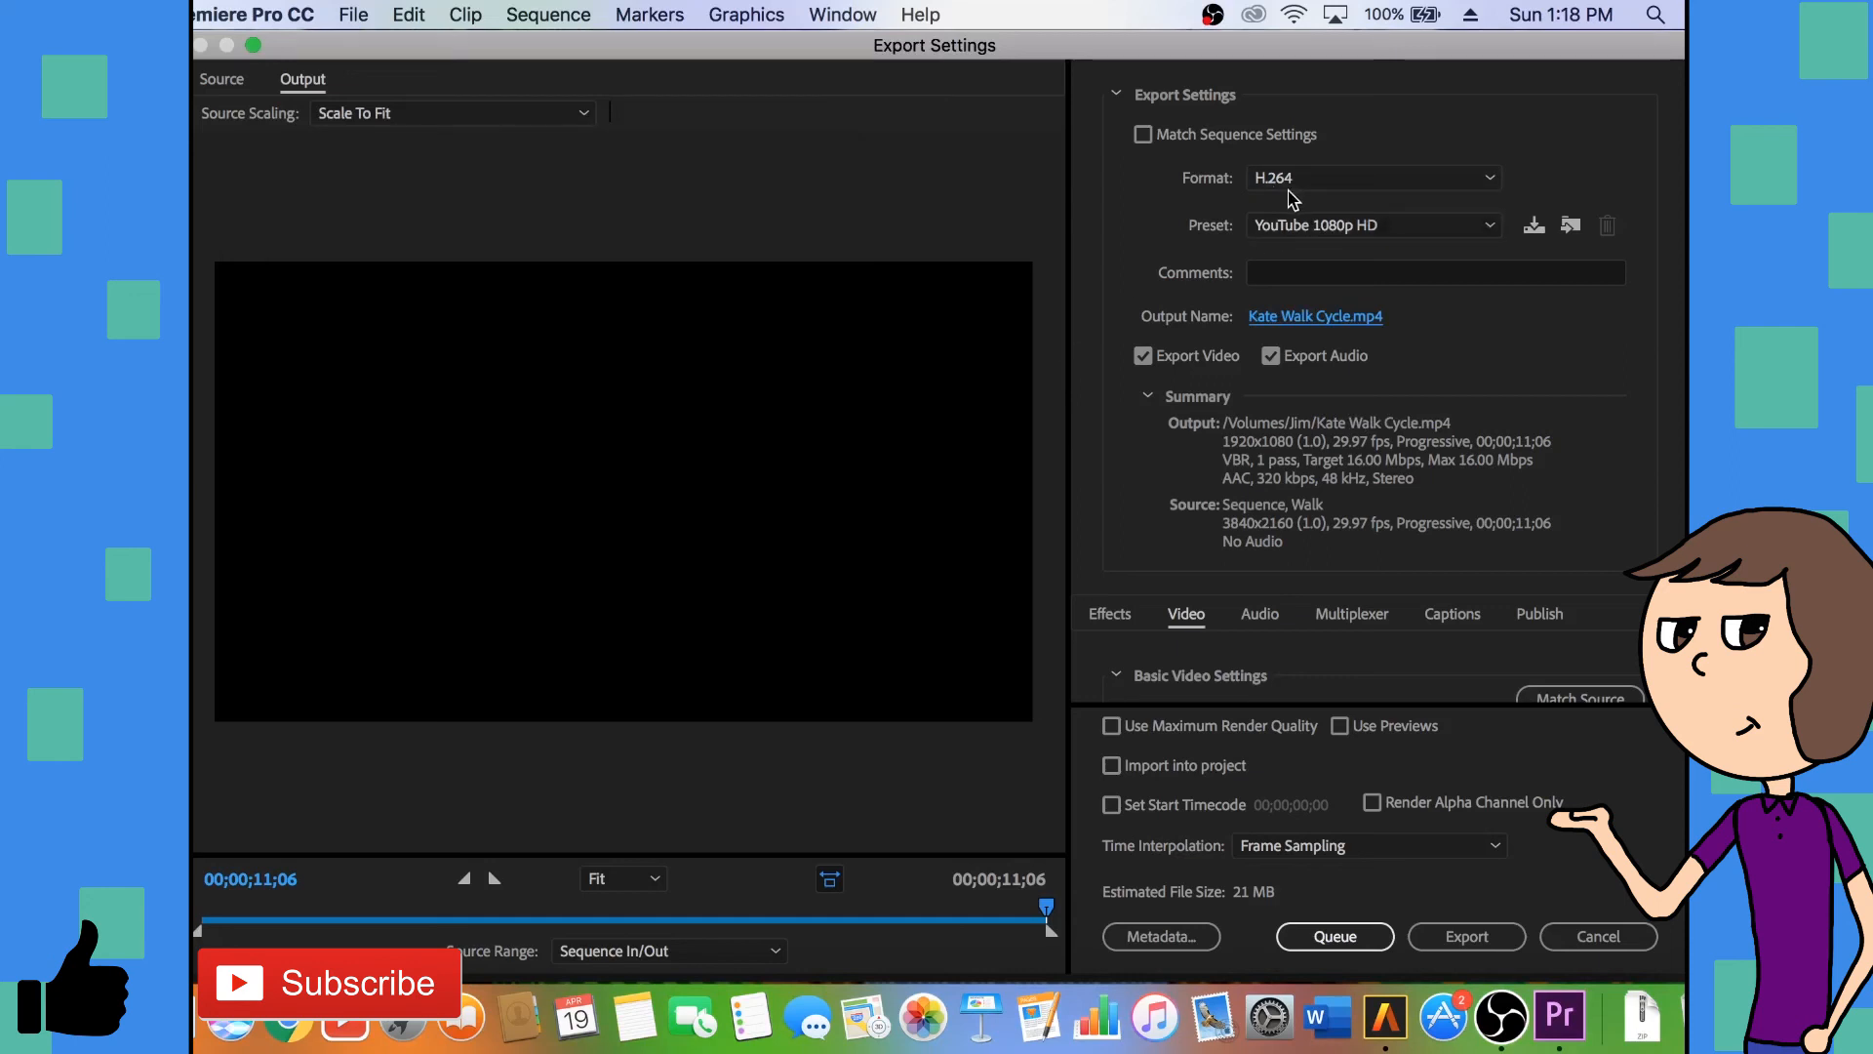
# - Reselect the YouTube 1080p HD preset and export the Walk sequence
pyautogui.click(1372, 232)
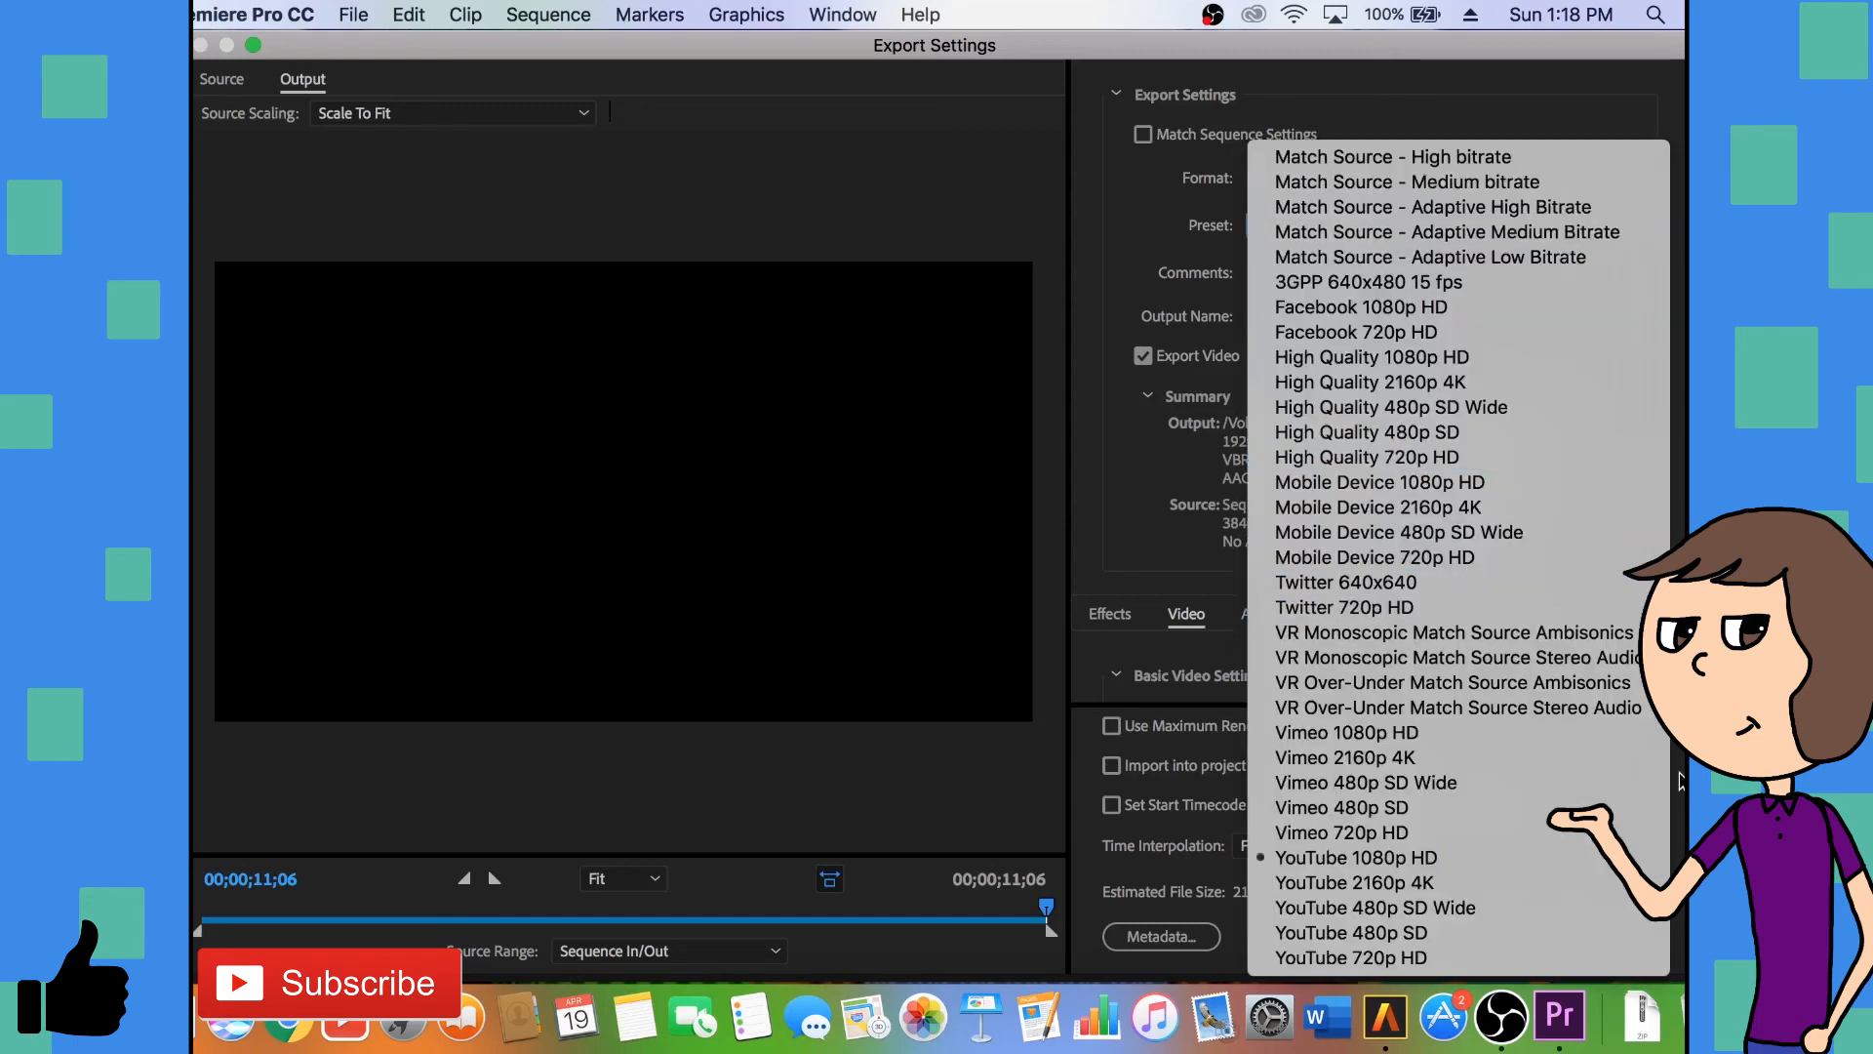
pyautogui.click(1481, 857)
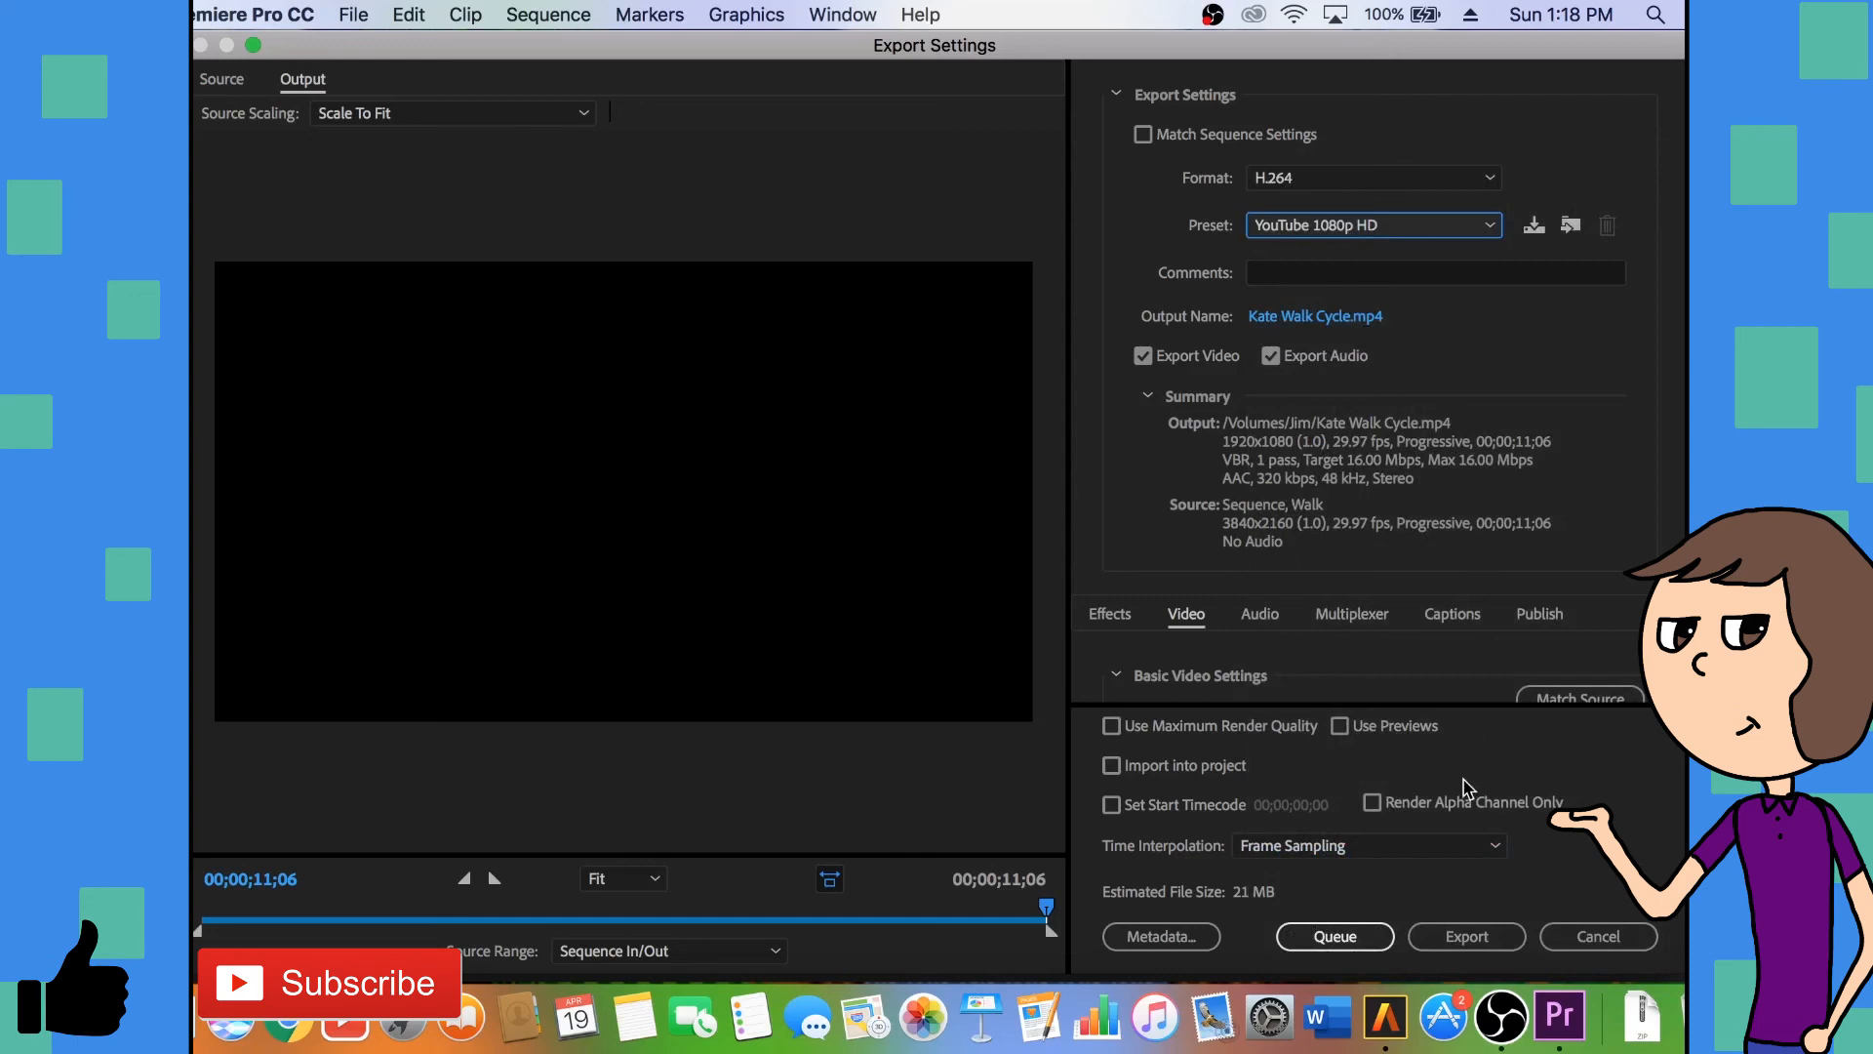
pyautogui.click(1497, 944)
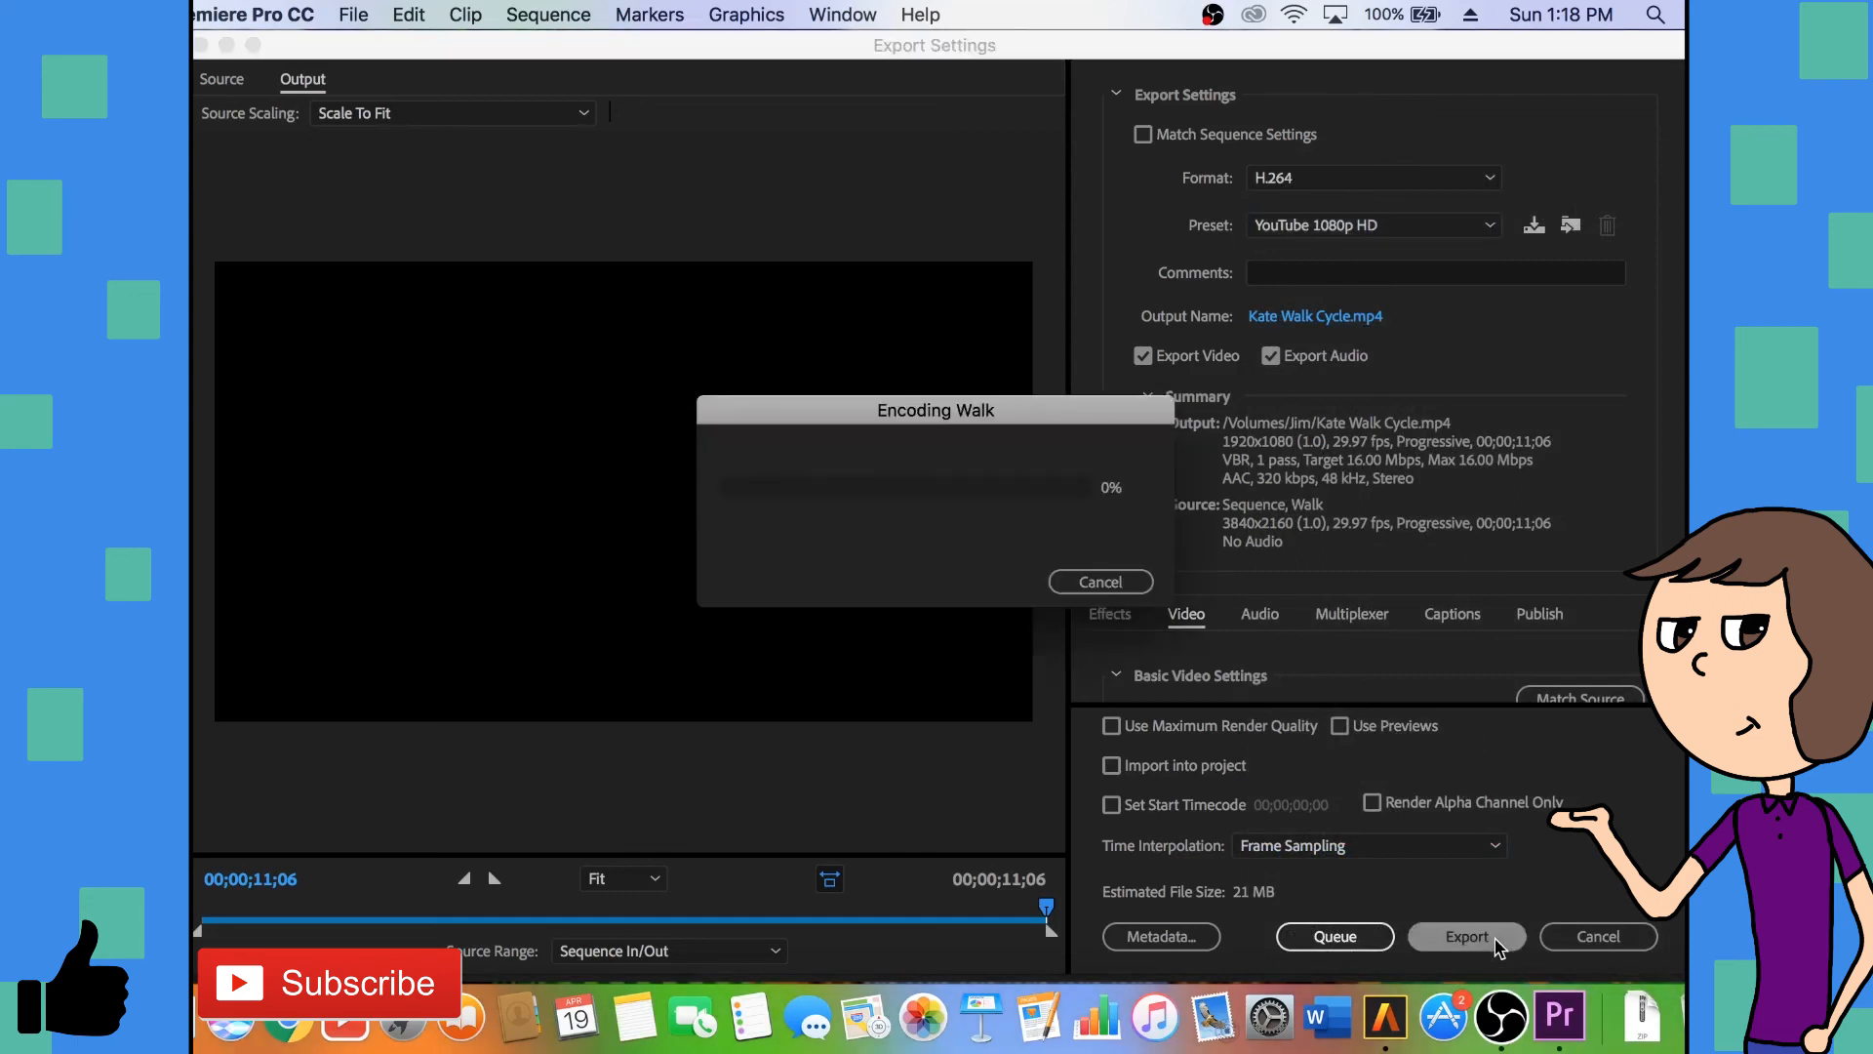